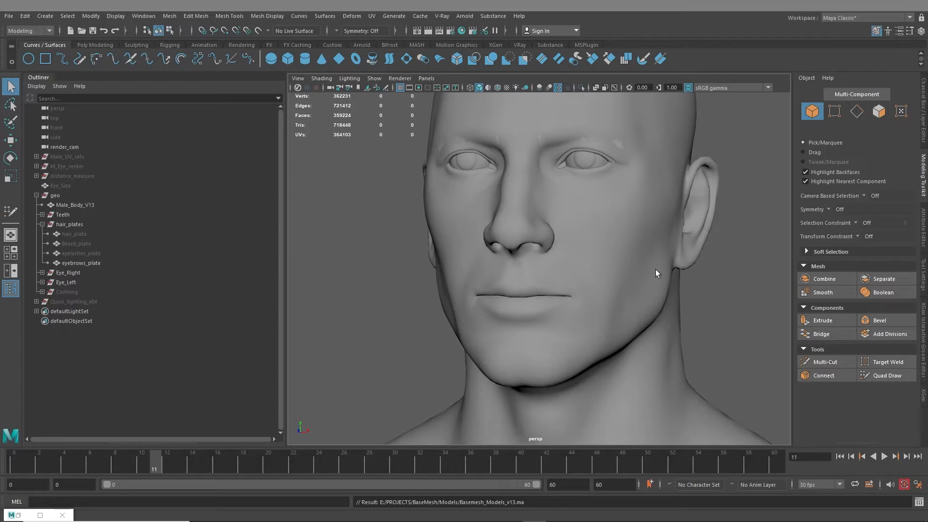
Step: Select the eyebrows_plate mesh above the character's eyes
alt+middle_drag(557, 240, 543, 297)
alt+right_drag(653, 371, 522, 341)
alt+drag(488, 335, 518, 334)
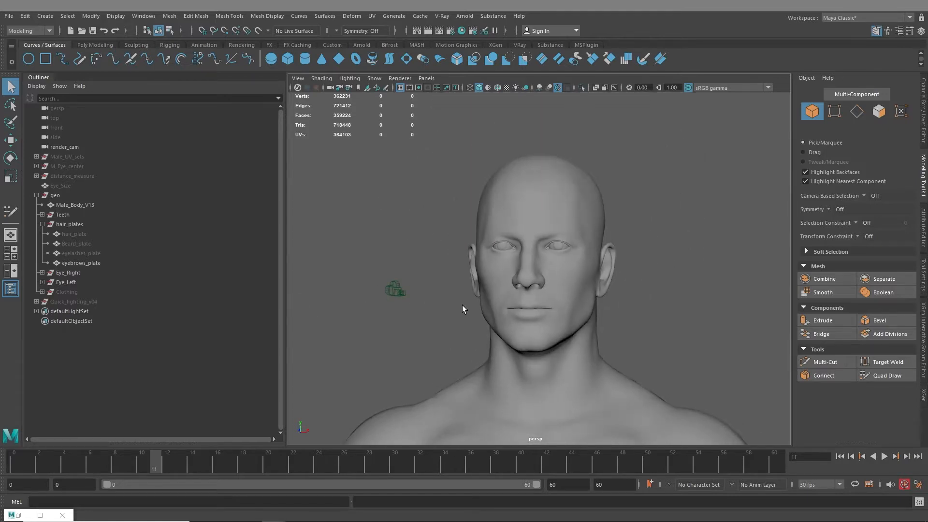
alt+drag(495, 274, 521, 283)
alt+right_drag(521, 283, 552, 327)
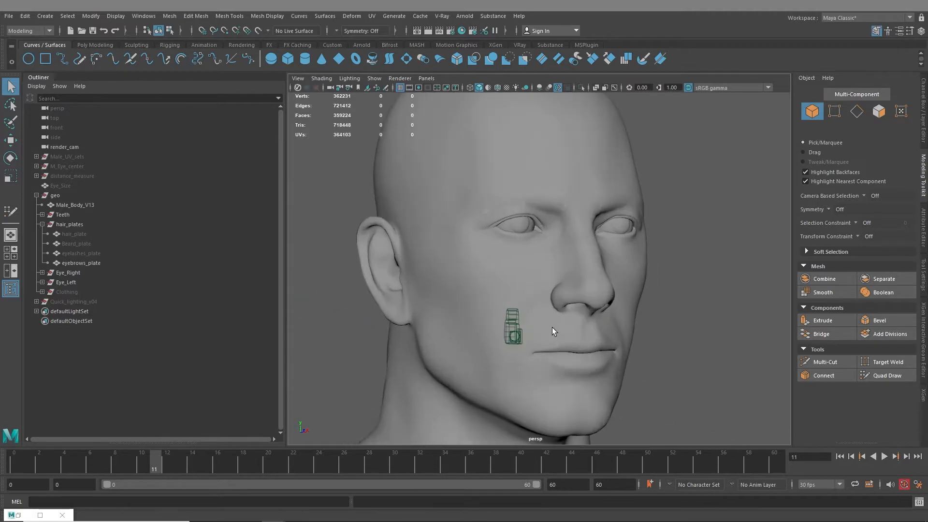
alt+middle_drag(486, 173, 490, 206)
scroll(490, 206, up, 5)
click(451, 222)
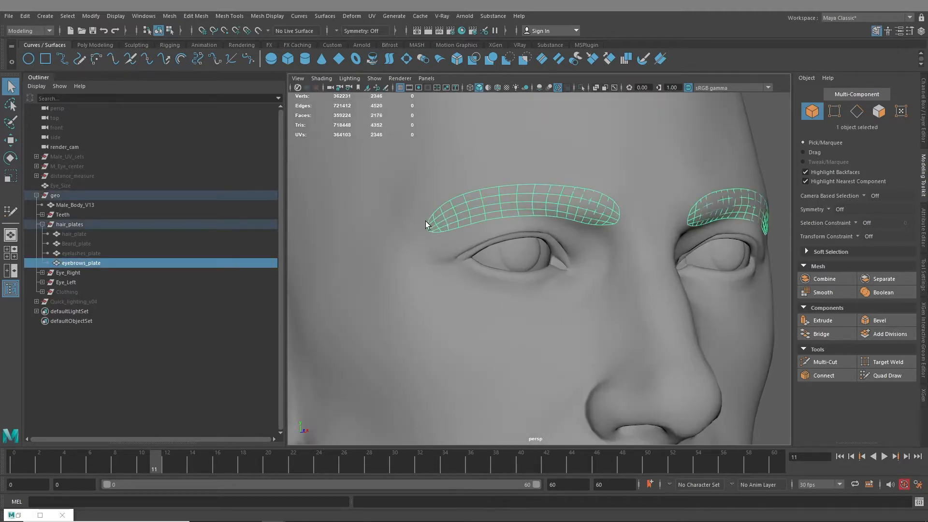
alt+drag(655, 285, 610, 283)
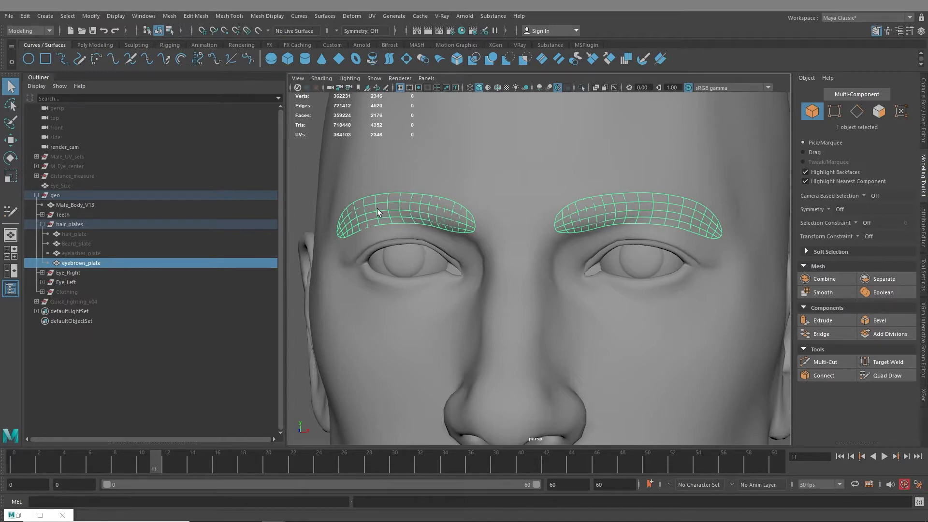
Step: Set the modeling symmetry to Object X
click(337, 32)
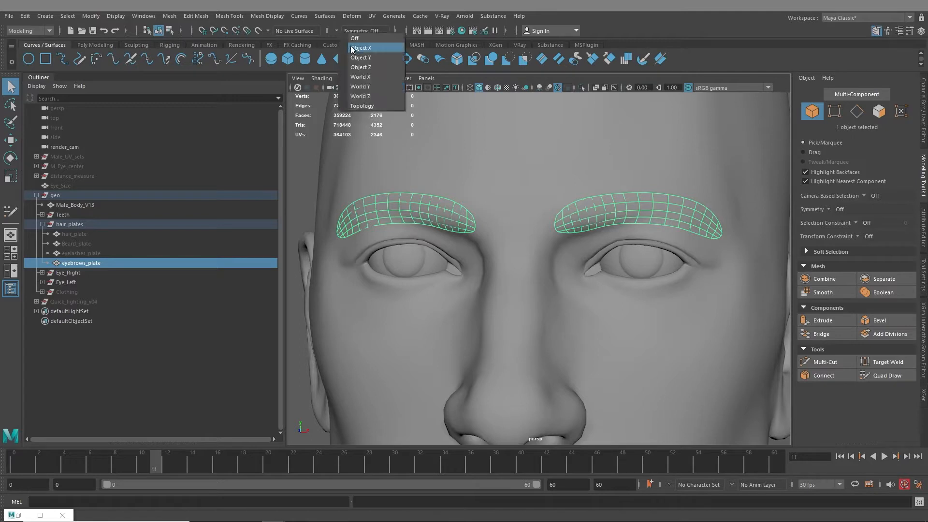
click(352, 47)
alt+drag(554, 261, 615, 260)
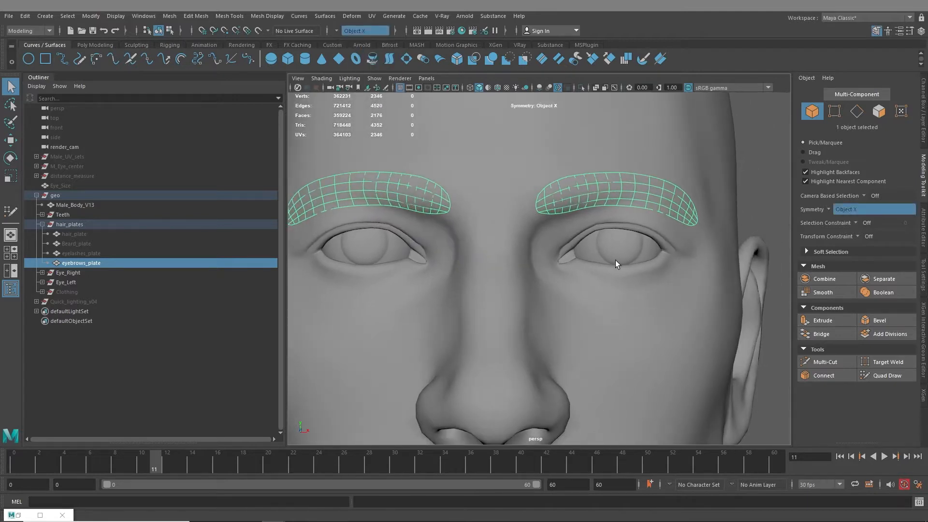
Step: Create XGen interactive groom splines named "eyebrows" on the selected eyebrow plate
click(922, 343)
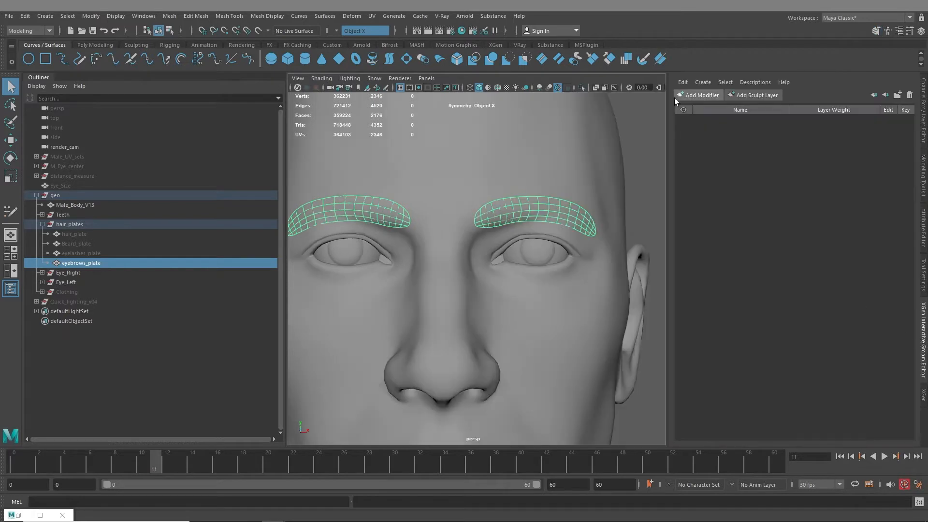
scroll(494, 250, down, 3)
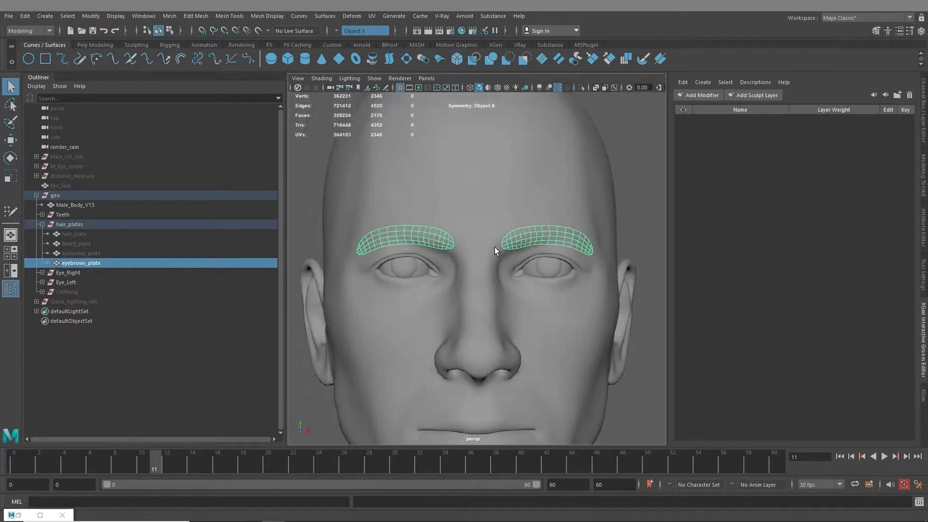
click(704, 83)
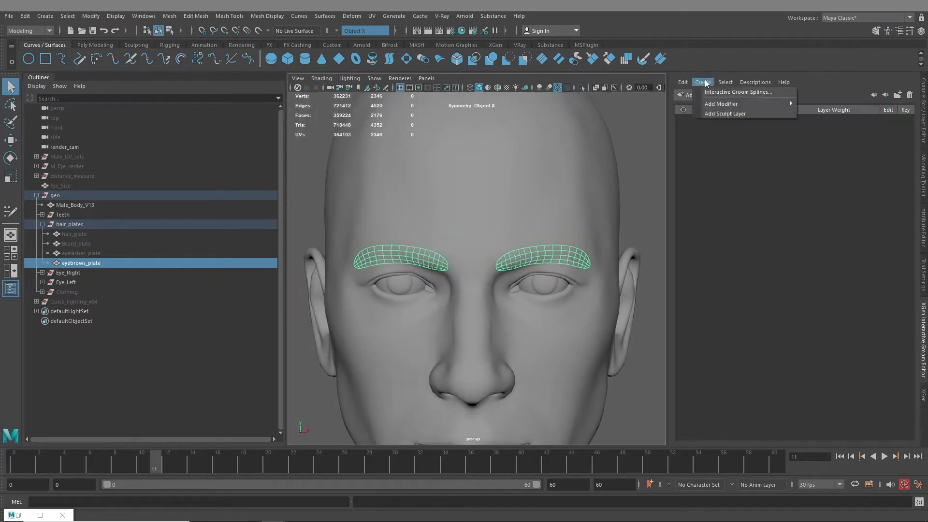
click(730, 92)
text(eyebrows)
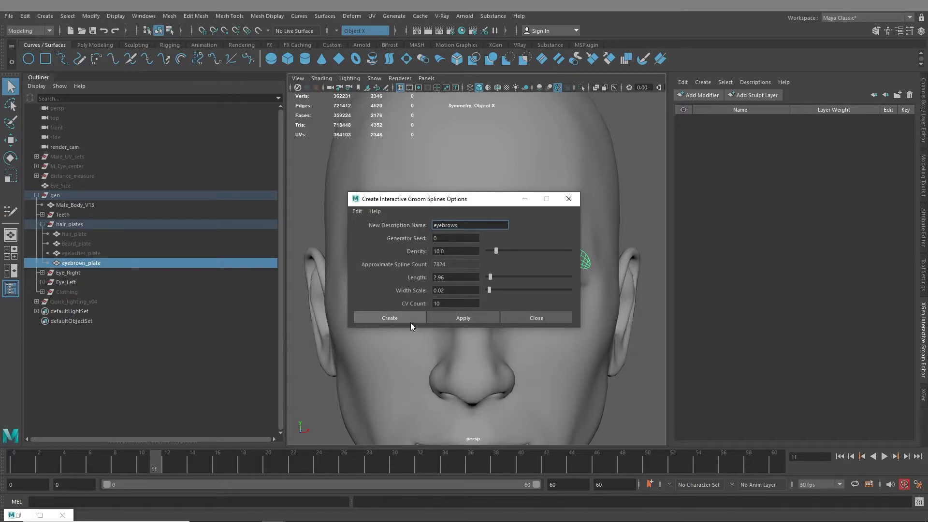
click(391, 317)
Step: Examine the direction and coverage of the generated eyebrow hairs from the front, side and close up
alt+drag(542, 386, 524, 316)
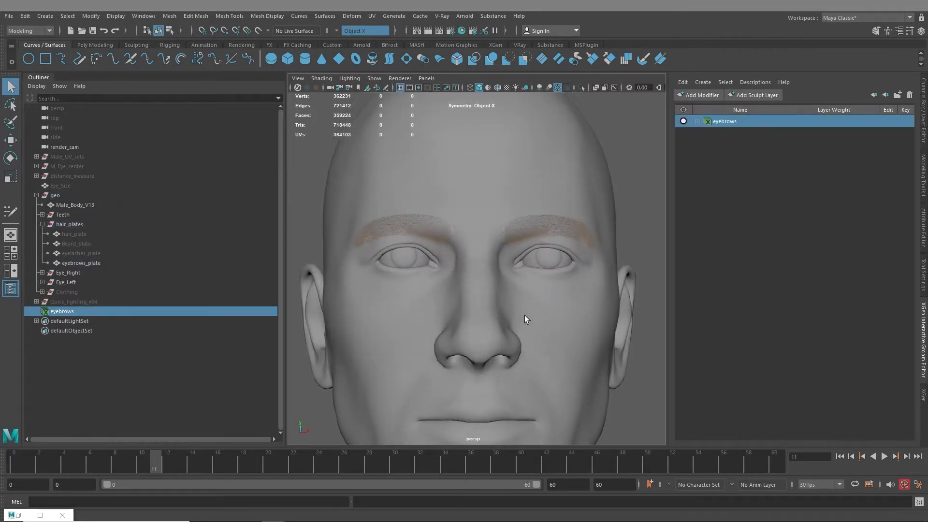
alt+right_drag(524, 317, 497, 361)
alt+middle_drag(497, 362, 510, 369)
alt+right_drag(510, 369, 508, 356)
alt+drag(507, 356, 541, 343)
alt+right_drag(541, 343, 522, 356)
alt+middle_drag(522, 356, 451, 374)
alt+right_drag(451, 374, 419, 338)
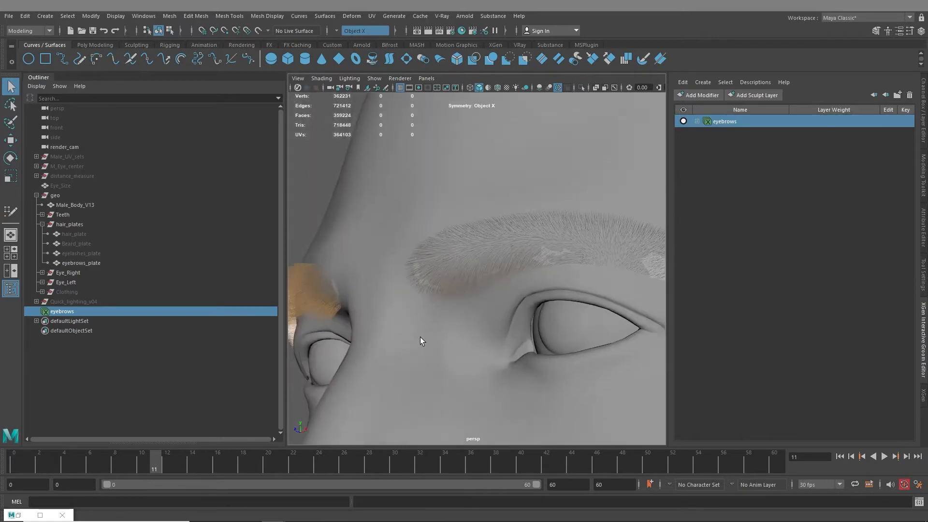
alt+drag(420, 338, 526, 348)
alt+middle_drag(525, 348, 457, 317)
alt+drag(458, 317, 494, 293)
alt+middle_drag(494, 293, 383, 278)
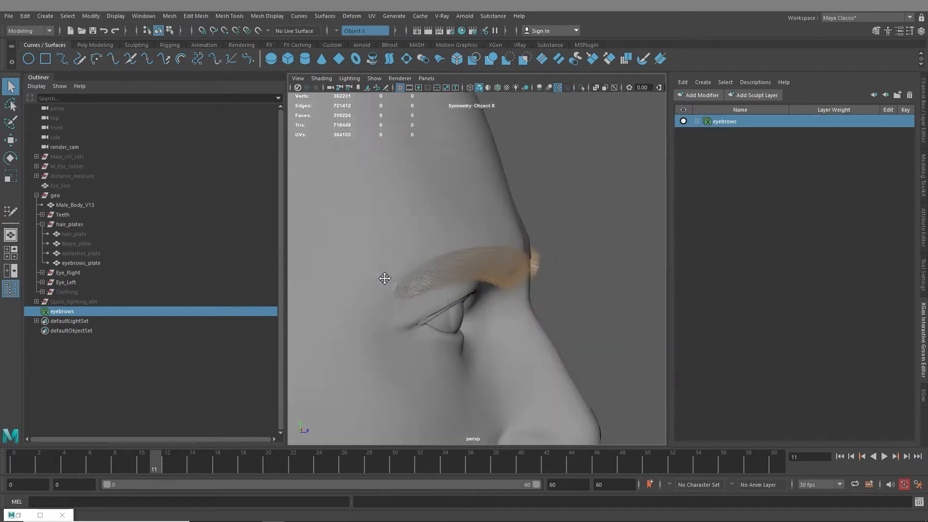
alt+right_drag(383, 278, 505, 311)
alt+drag(505, 310, 460, 304)
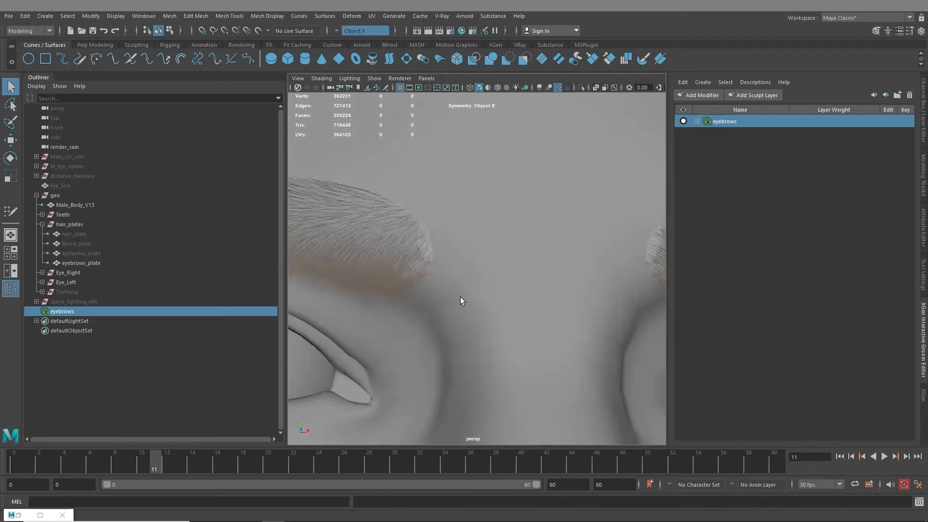
alt+middle_drag(459, 304, 429, 295)
mouse_move(430, 296)
alt+mouse_down()
mouse_move(498, 296)
mouse_move(424, 307)
mouse_move(506, 341)
mouse_move(464, 332)
alt+mouse_up()
Step: Expand the eyebrows description and add a Guide modifier to it
click(697, 121)
alt+middle_drag(464, 332, 471, 361)
alt+right_drag(472, 362, 527, 324)
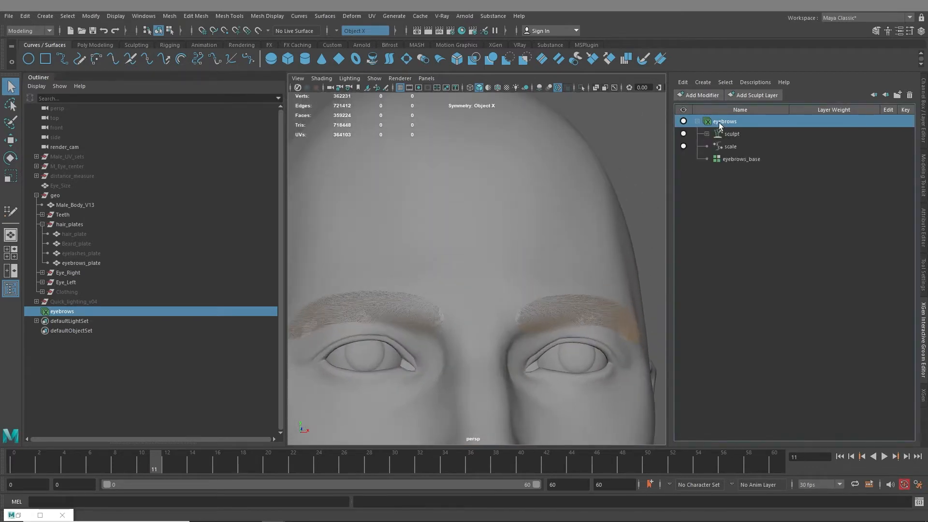
right_click(718, 122)
mouse_move(747, 128)
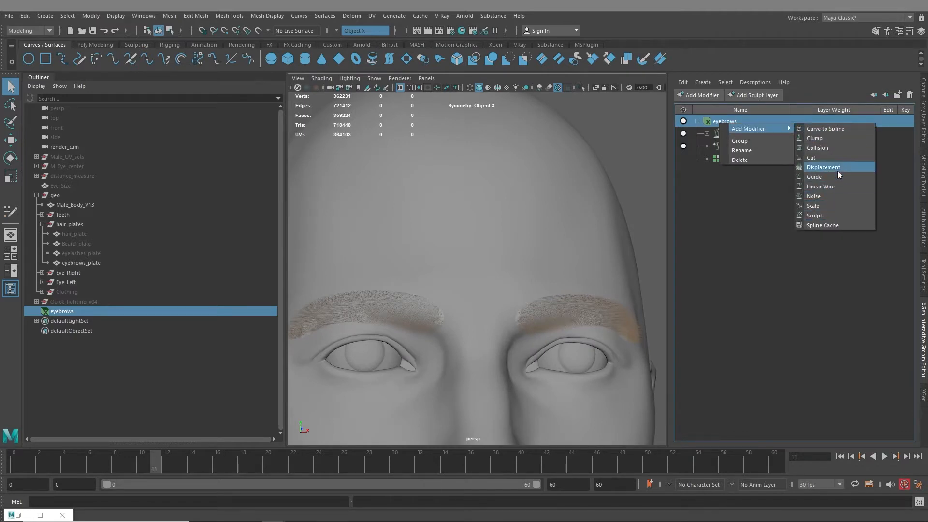
click(835, 177)
Step: Create the input guide splines for the eyebrows' guide modifier
click(733, 134)
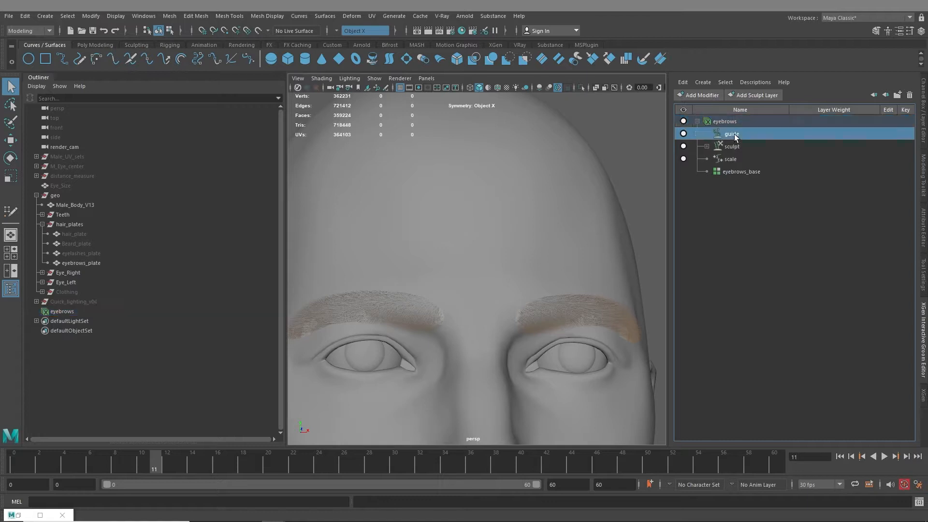
alt+middle_drag(529, 337, 562, 265)
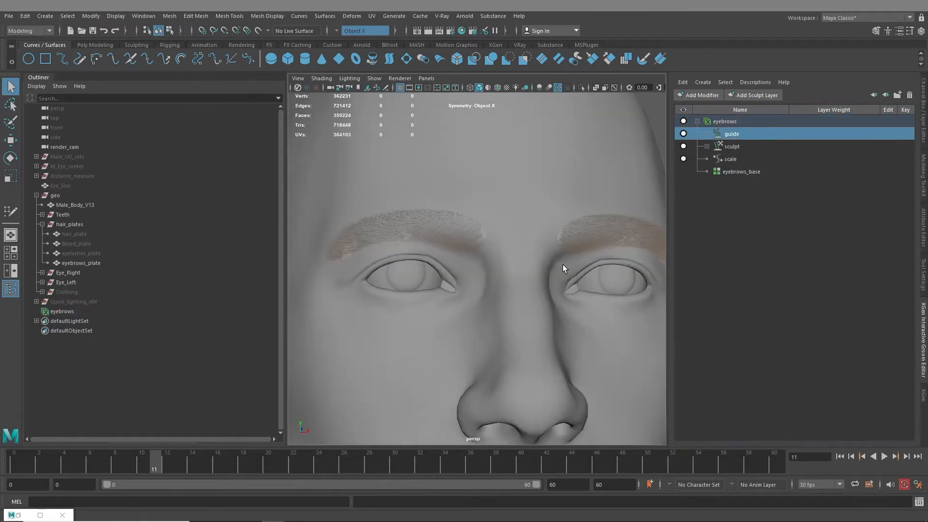
click(920, 231)
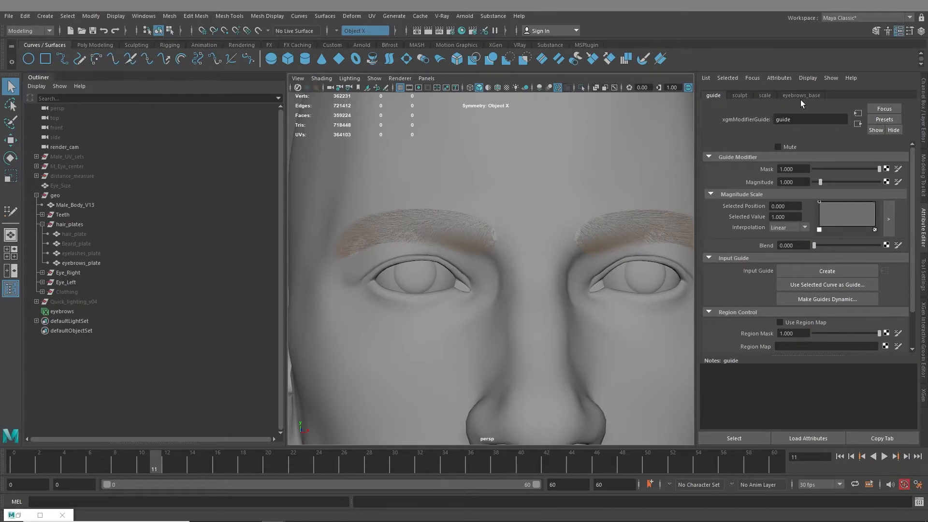
click(835, 271)
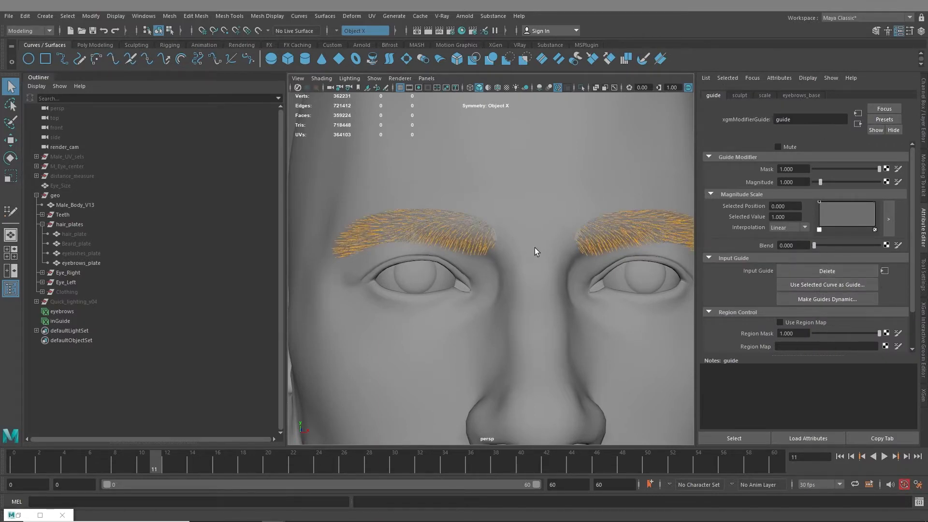
alt+drag(534, 247, 648, 274)
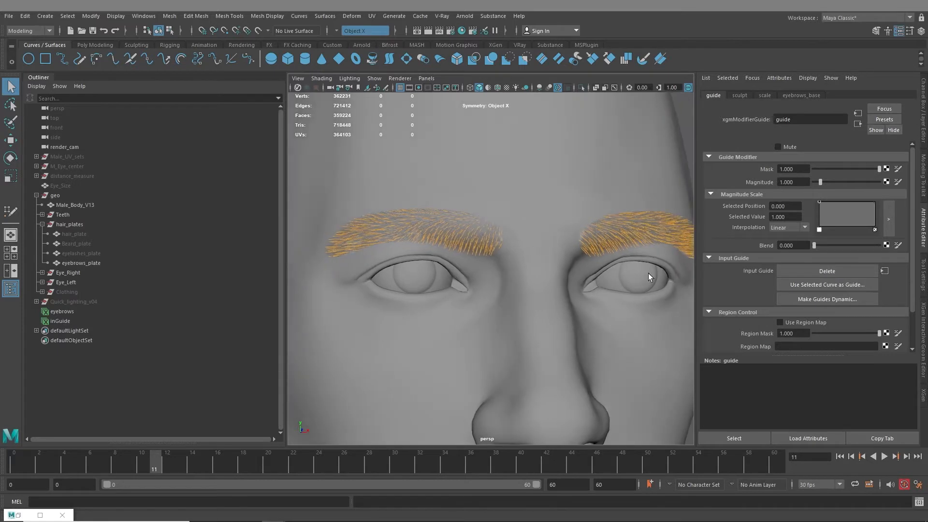
Step: Activate the Density Brush for inGuide_base and set the brush symmetry to Object X
click(884, 271)
click(821, 95)
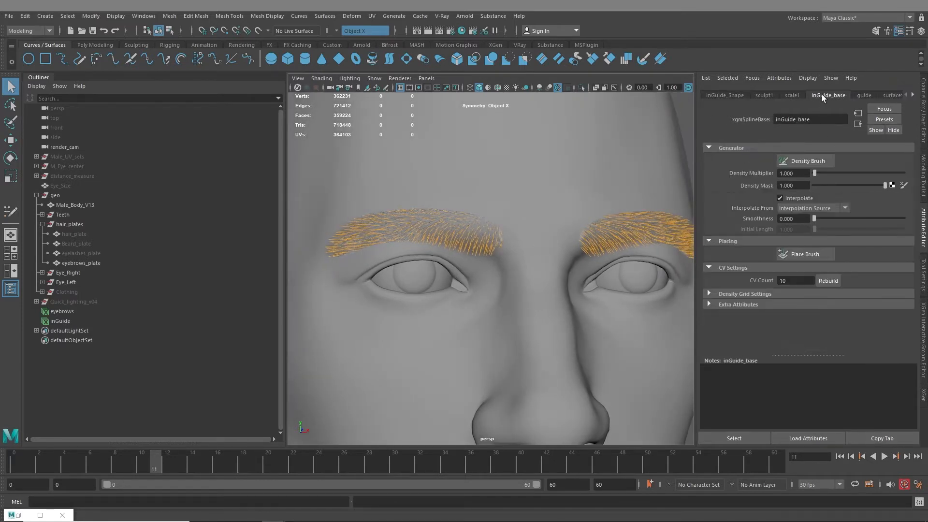
click(922, 274)
click(776, 225)
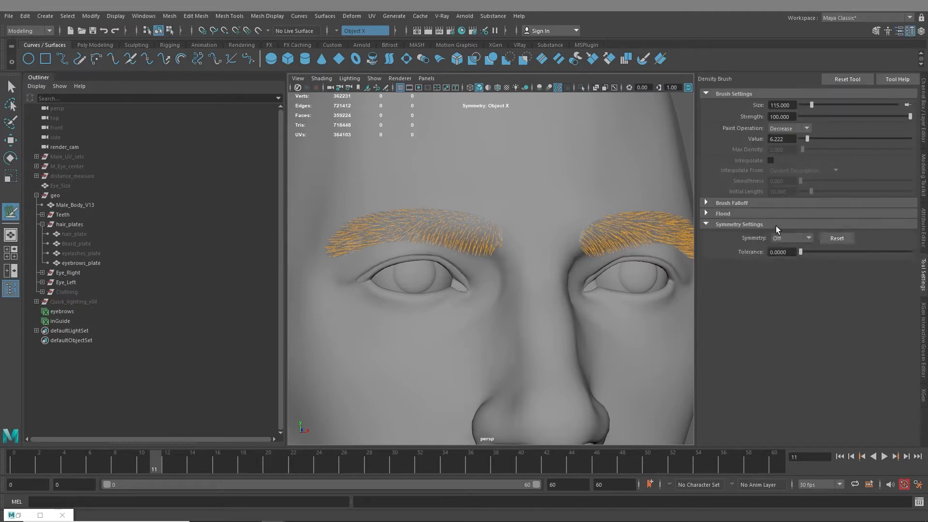
click(807, 239)
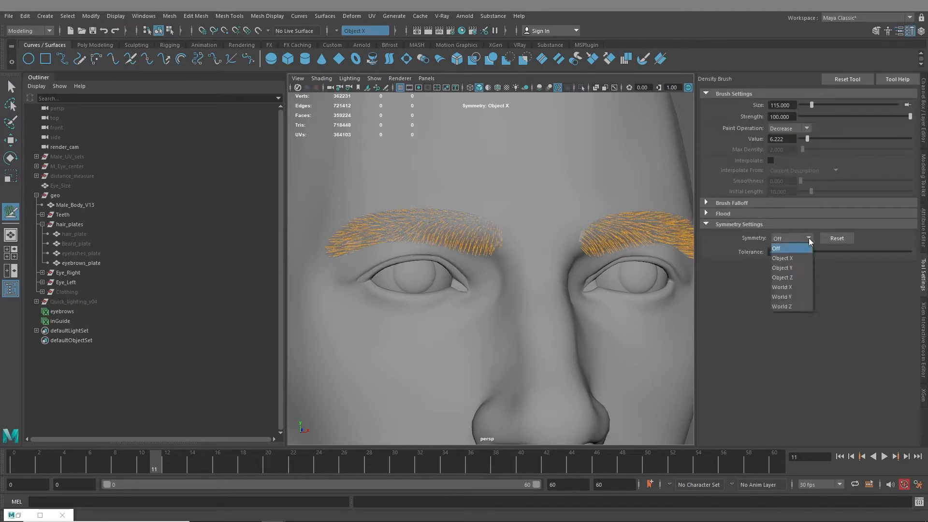
click(790, 257)
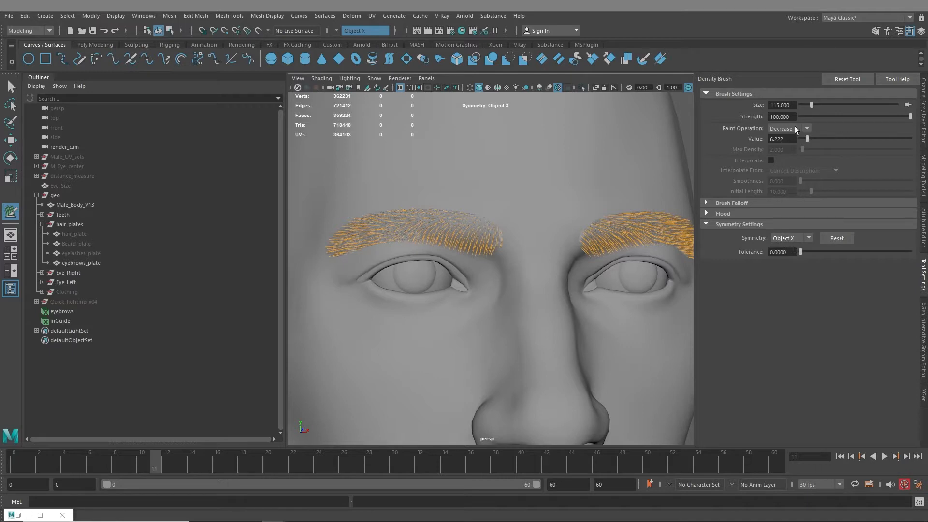
mouse_move(512, 265)
alt+mouse_down()
mouse_move(549, 259)
mouse_move(498, 246)
mouse_move(379, 240)
mouse_move(483, 222)
mouse_move(537, 251)
mouse_move(512, 259)
mouse_move(479, 251)
alt+mouse_up()
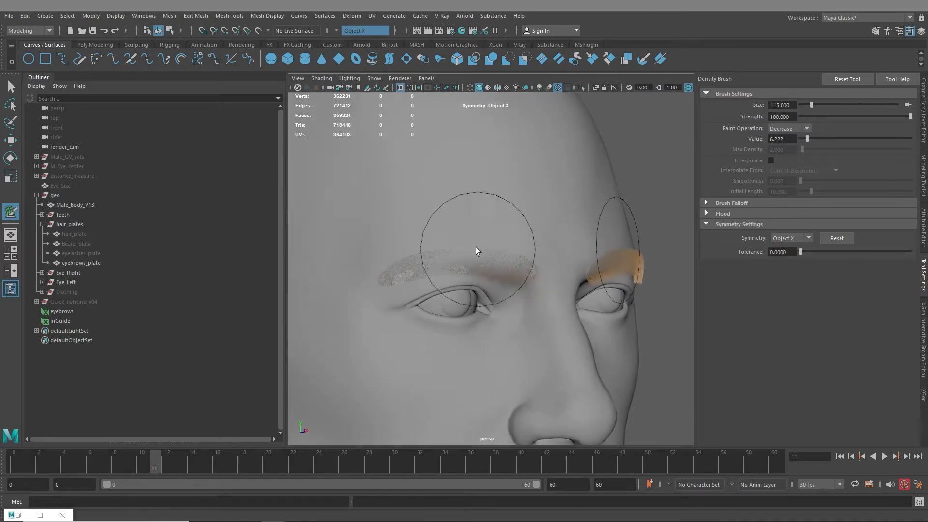
Step: Choose Decrease as the Density Brush's paint operation
click(779, 128)
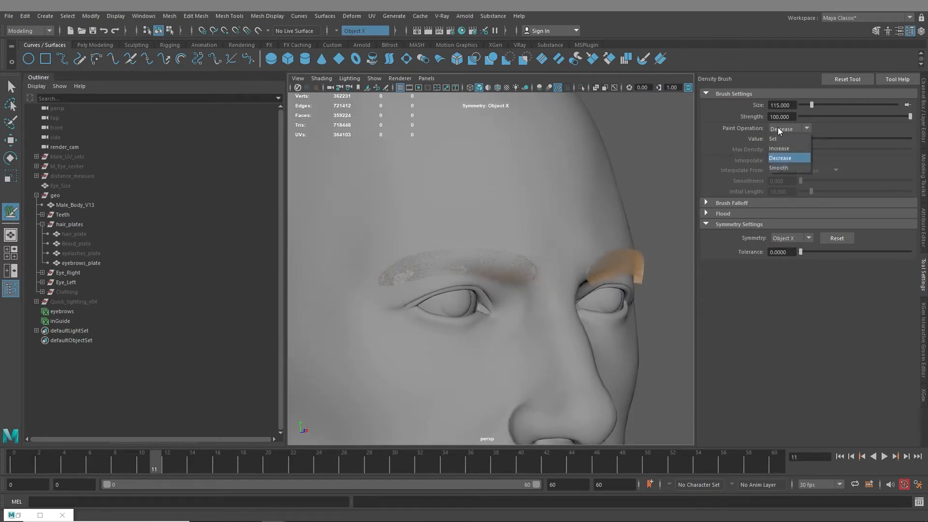
click(786, 157)
alt+drag(460, 310, 473, 272)
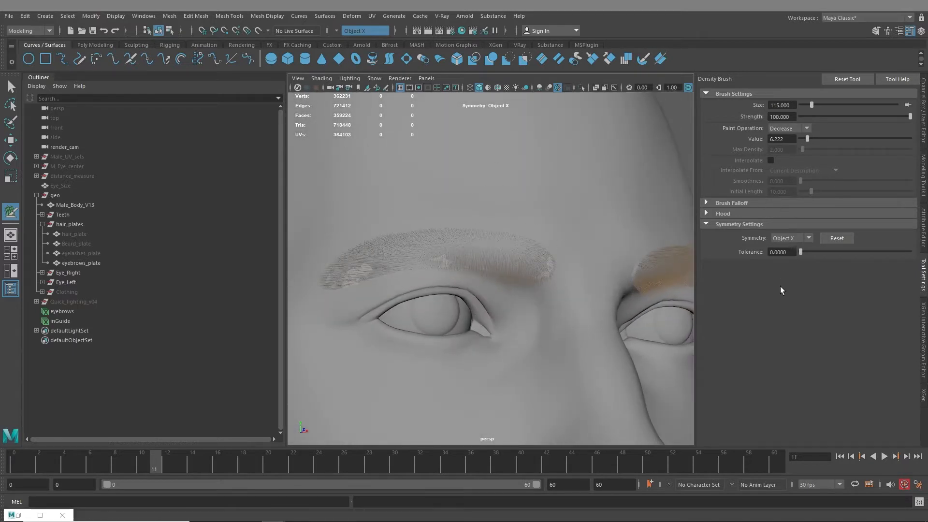
Step: Inspect the guide modifier's hierarchy down to the inGuide sculpt layer
click(923, 226)
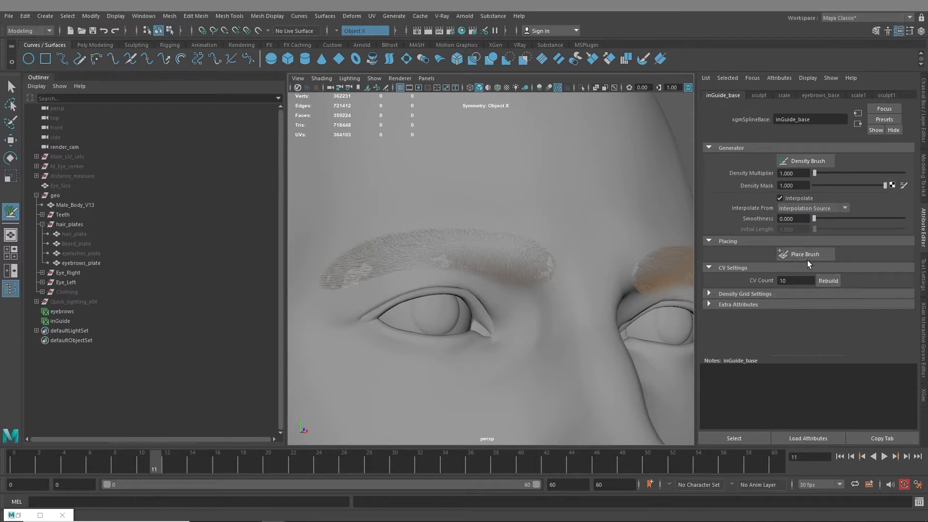
click(925, 330)
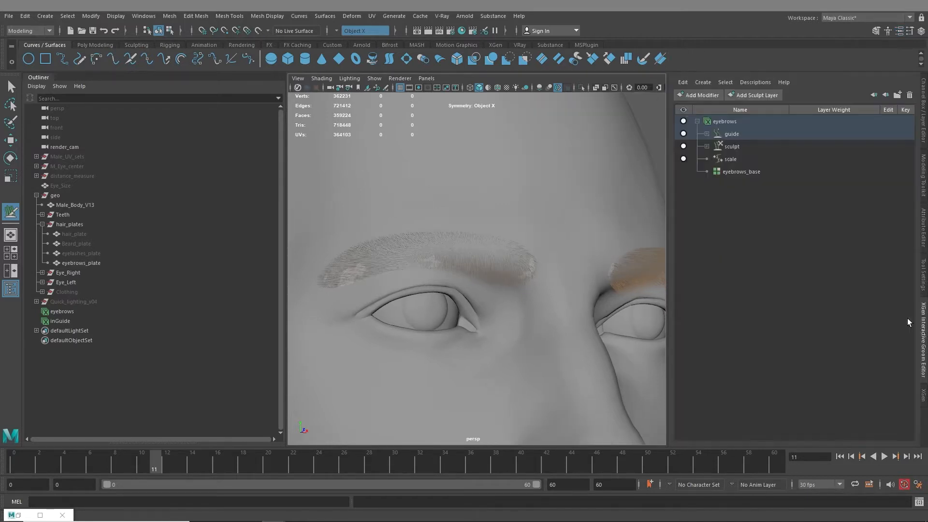
click(707, 134)
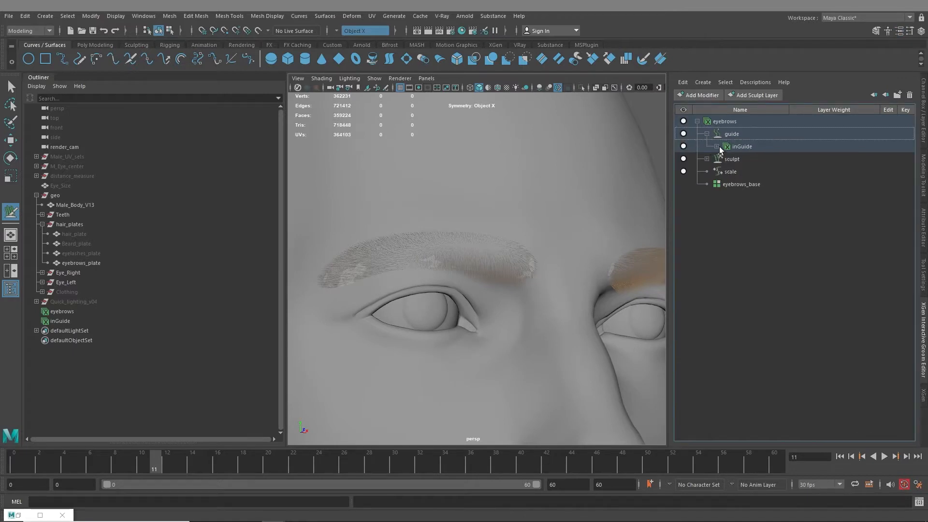
click(717, 147)
click(727, 159)
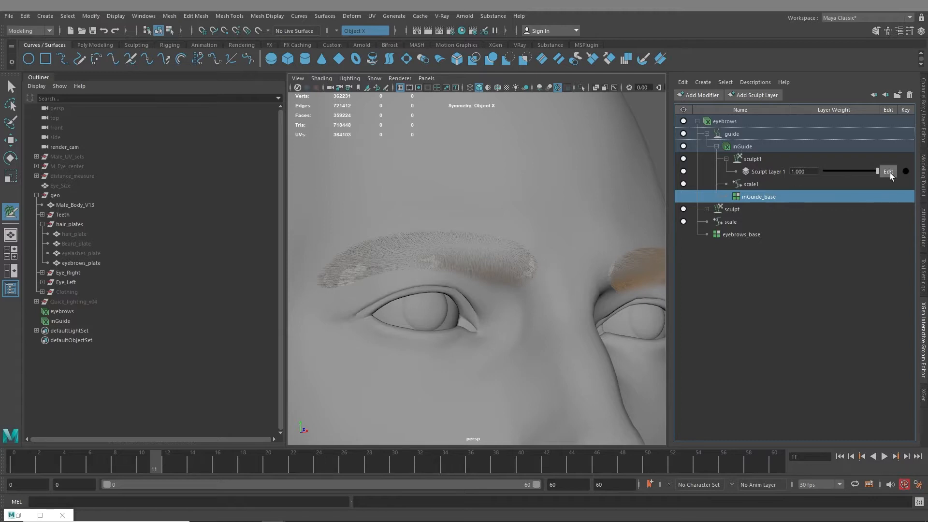
Step: Compare the generator attributes of inGuide_base with those of eyebrows_base
click(923, 227)
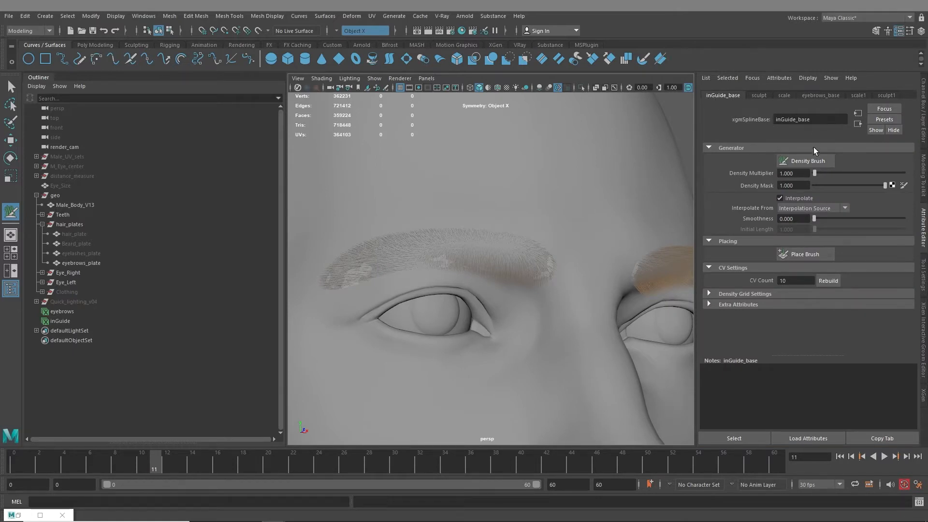
click(808, 96)
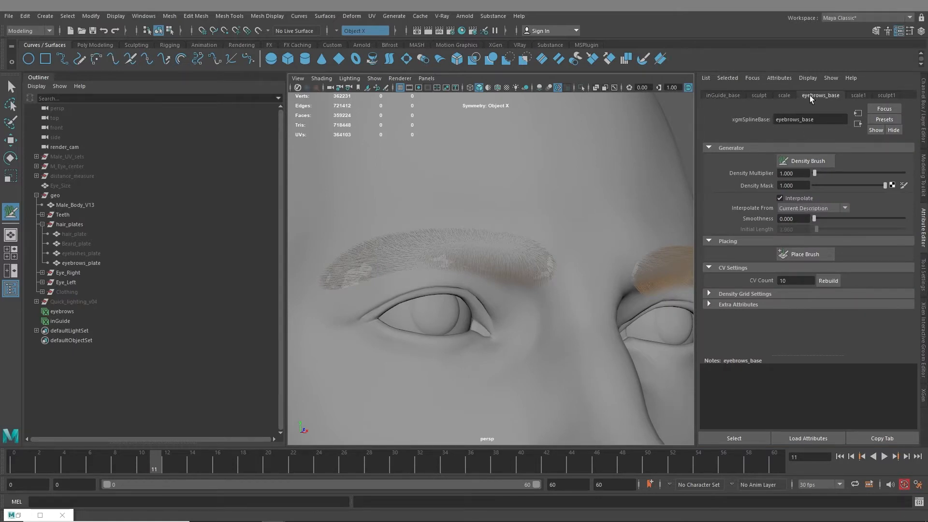
click(711, 97)
click(808, 97)
click(734, 95)
click(822, 95)
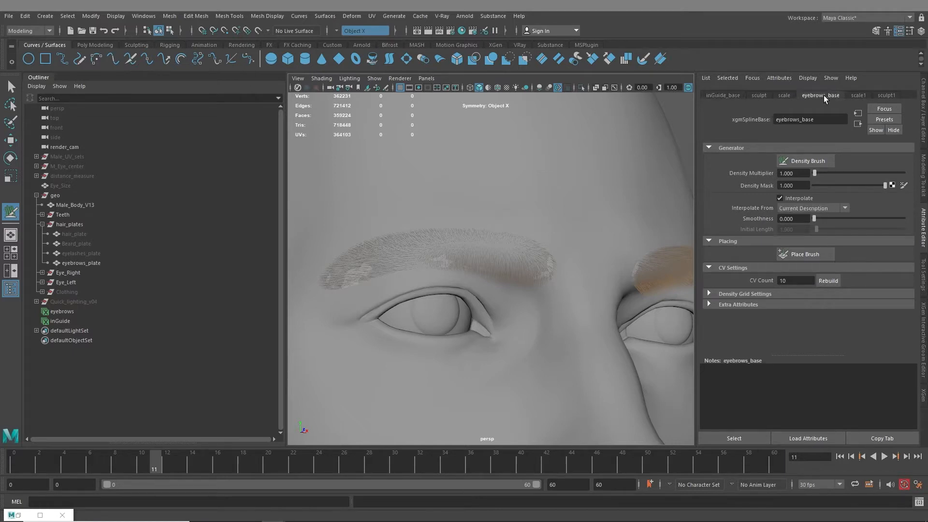
Step: Activate the Place Brush for the inGuide_base generator
click(814, 253)
click(722, 95)
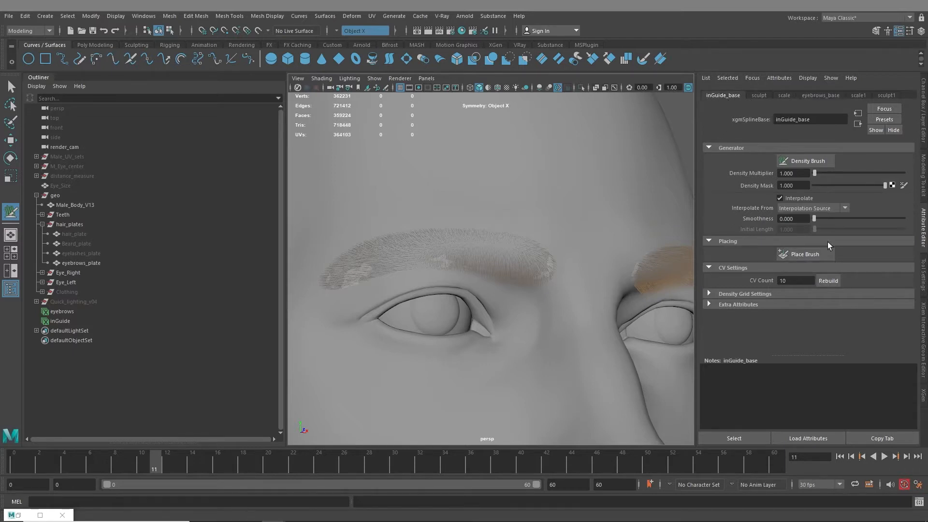
click(797, 254)
alt+drag(530, 280, 509, 251)
mouse_move(509, 250)
alt+right_down()
mouse_move(508, 284)
mouse_move(526, 269)
alt+right_up()
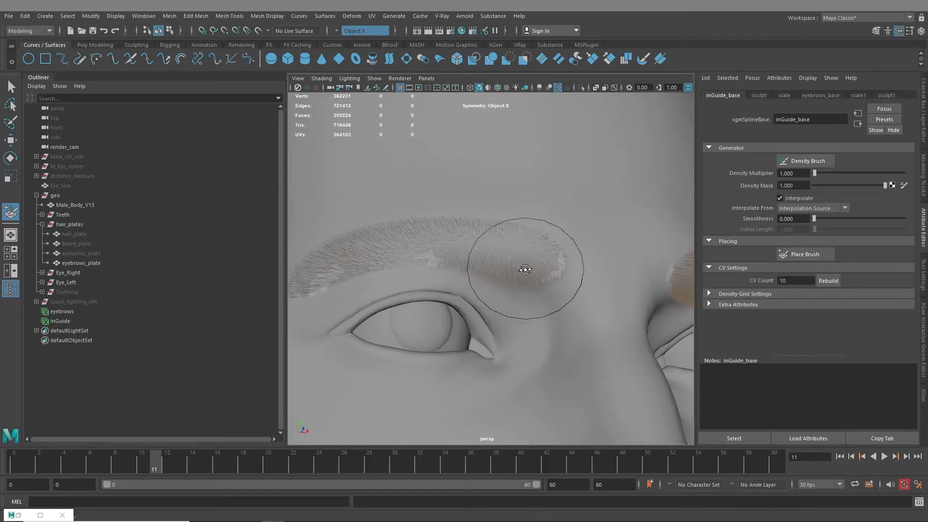
alt+drag(526, 269, 523, 280)
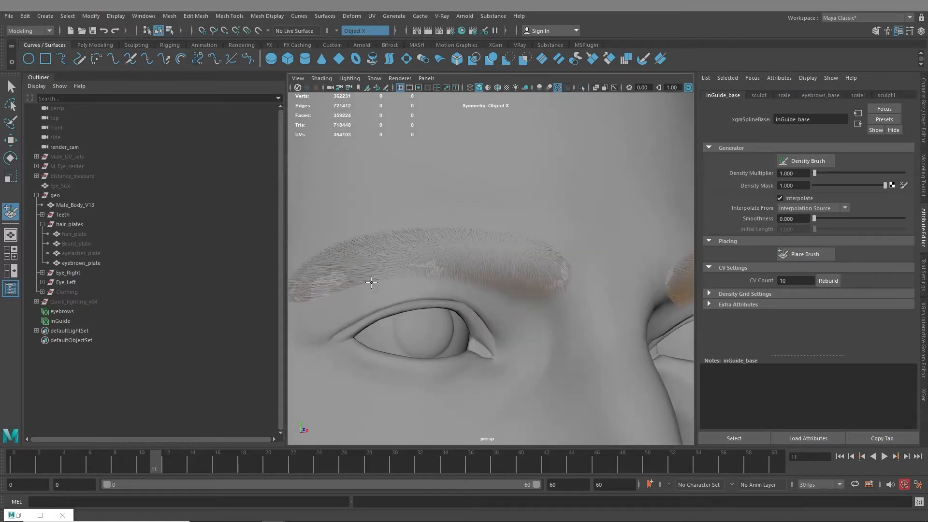
Step: Hide the eyebrows description to leave only the guide splines over the brow
click(71, 314)
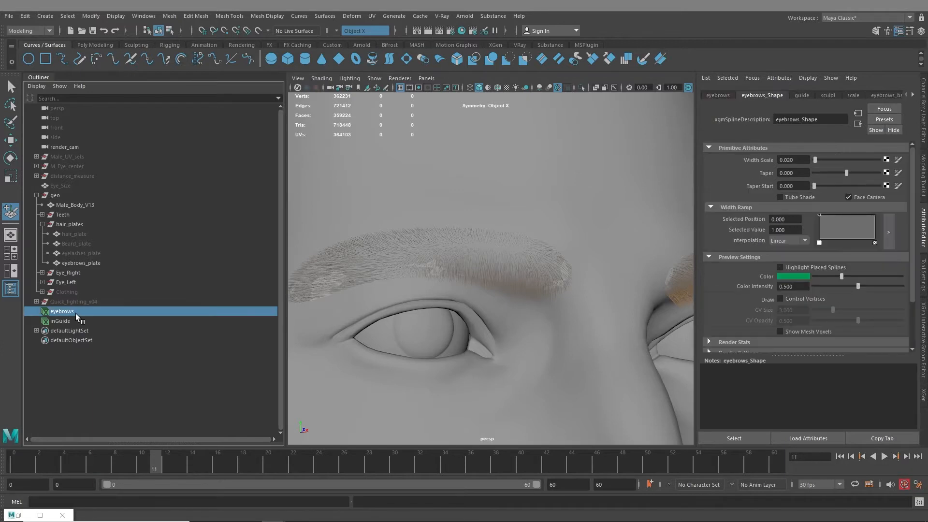
key(h)
mouse_move(515, 269)
alt+mouse_down()
mouse_move(520, 294)
mouse_move(491, 288)
alt+mouse_up()
alt+right_drag(491, 288, 509, 309)
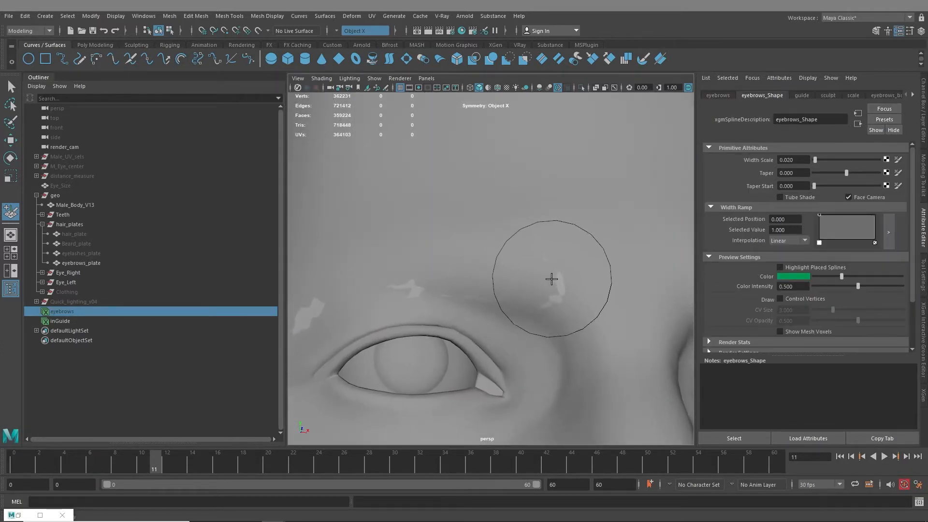
alt+drag(534, 289, 554, 299)
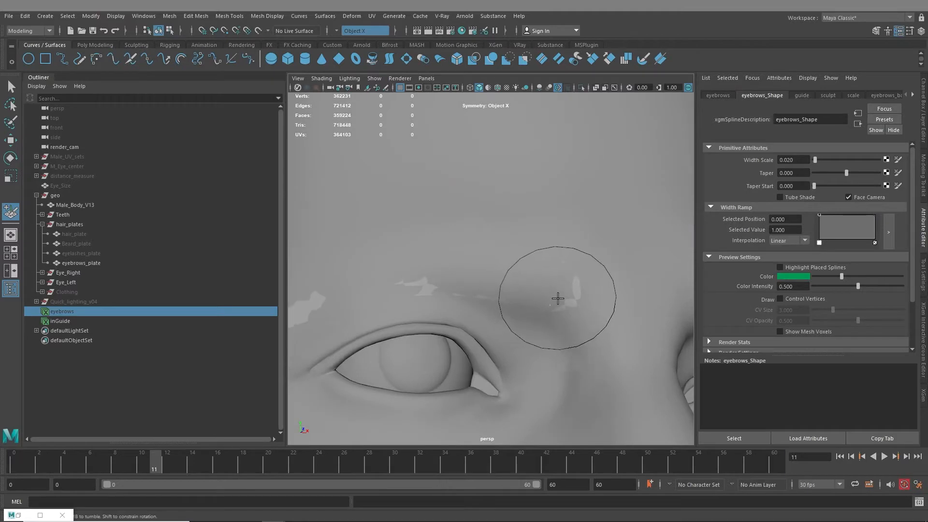
Step: Try to place a single guide spline near the inner end of the eyebrow
mouse_move(563, 294)
alt+right_down()
mouse_move(507, 302)
mouse_move(567, 349)
alt+right_up()
alt+drag(567, 349, 518, 346)
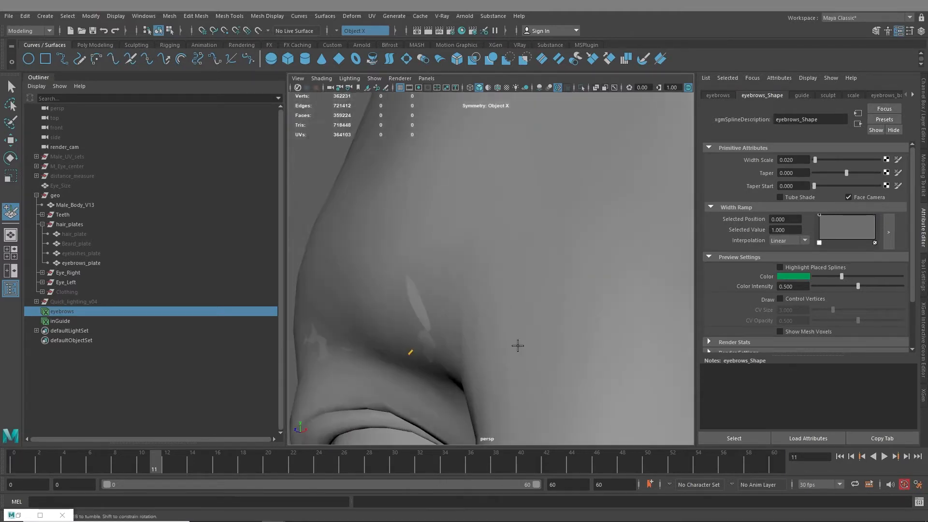
alt+middle_drag(463, 358, 521, 306)
alt+drag(521, 306, 551, 318)
key(ctrl+z)
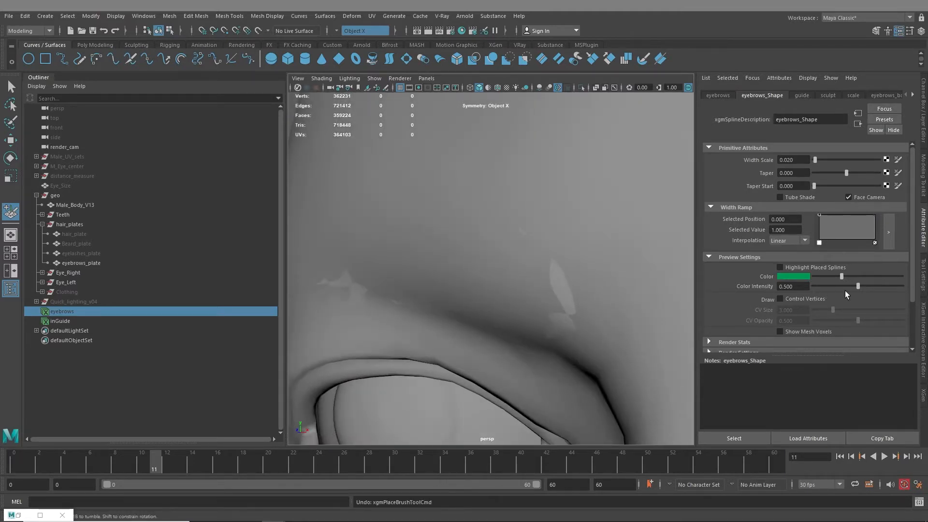
Step: Set the Place Brush symmetry to Object X
click(922, 278)
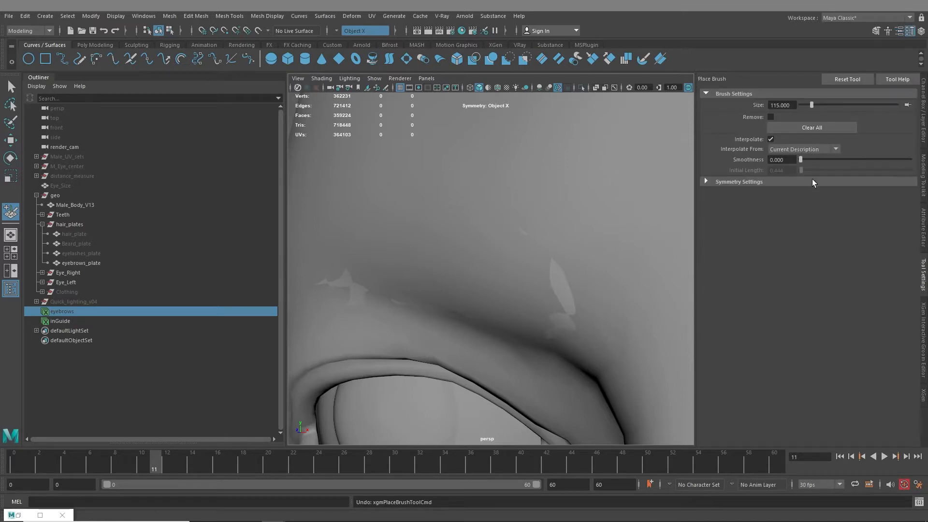
alt+drag(581, 224, 603, 238)
alt+right_drag(603, 238, 569, 236)
mouse_move(569, 236)
alt+mouse_down()
mouse_move(586, 240)
mouse_move(574, 240)
alt+mouse_up()
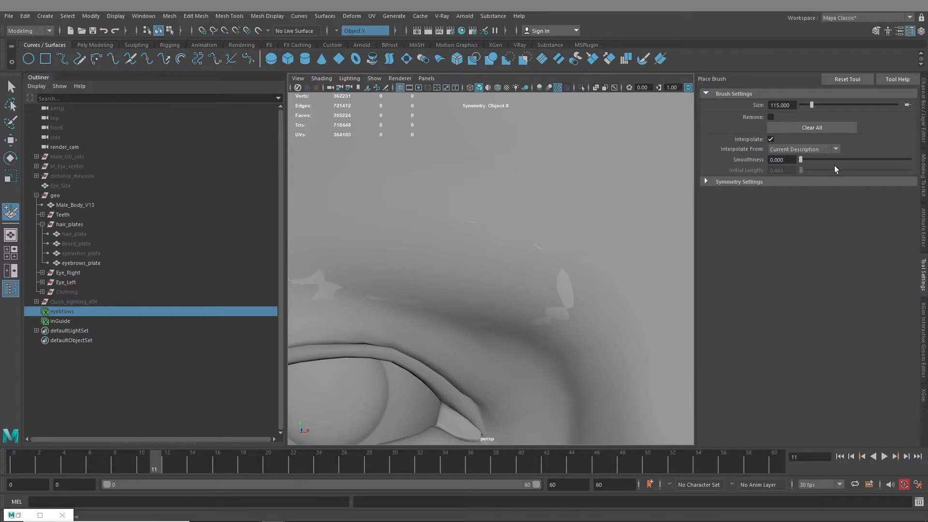
click(704, 181)
click(778, 196)
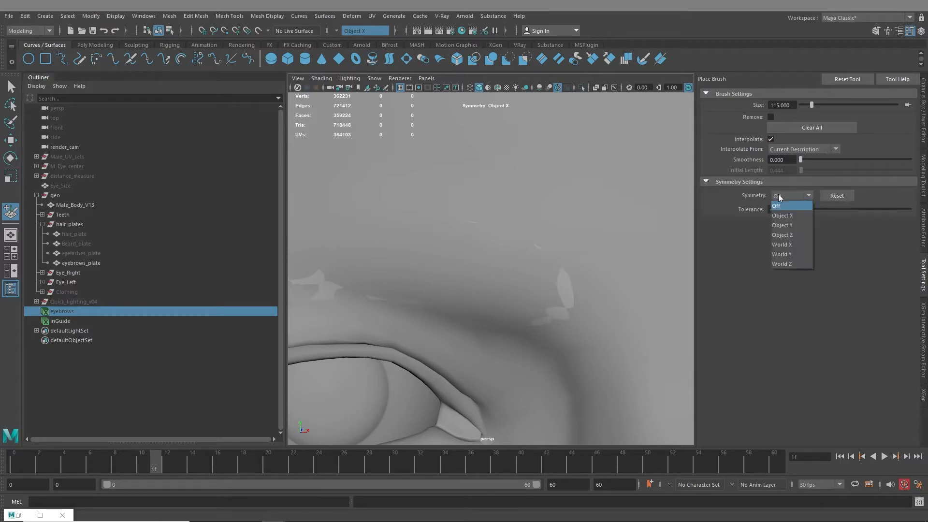
click(788, 216)
Step: Place symmetrical guide splines across the inner end of the eyebrow, near the nose bridge
alt+right_drag(534, 297, 420, 263)
alt+drag(421, 262, 469, 279)
alt+right_drag(508, 295, 534, 305)
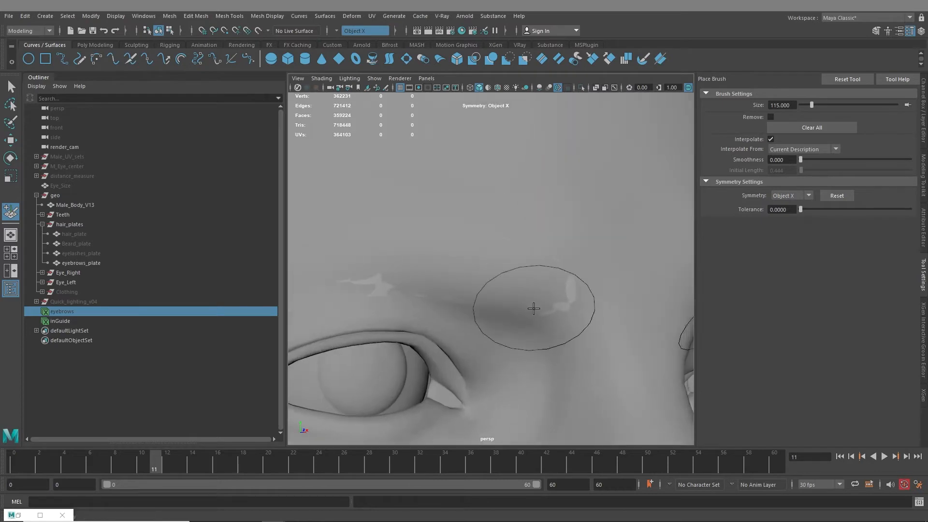
mouse_move(534, 305)
alt+middle_down()
mouse_move(545, 271)
mouse_move(534, 292)
mouse_move(553, 290)
alt+middle_up()
click(537, 292)
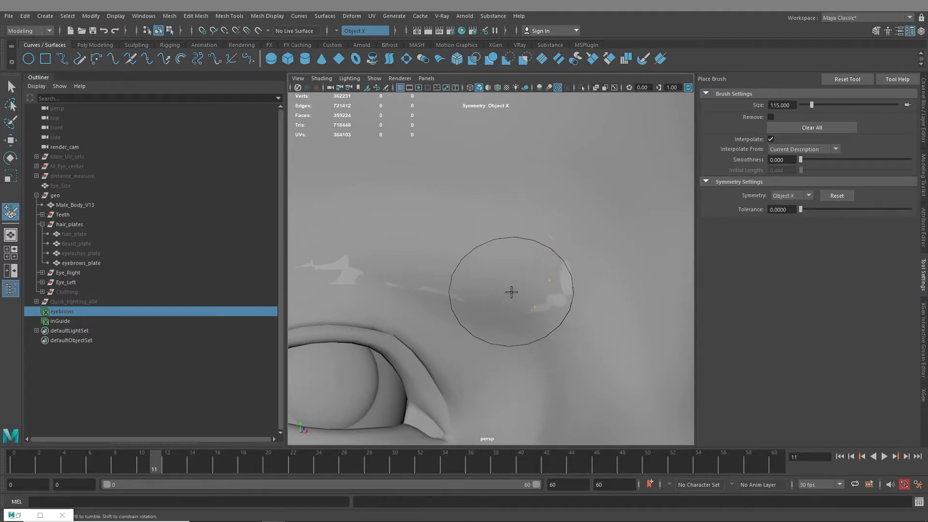
alt+middle_drag(493, 297, 543, 296)
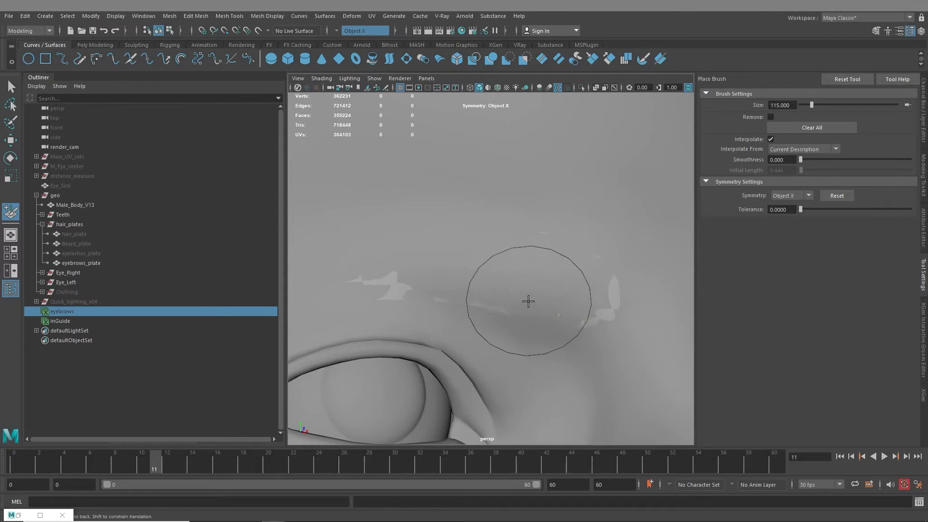
alt+middle_drag(479, 282, 561, 286)
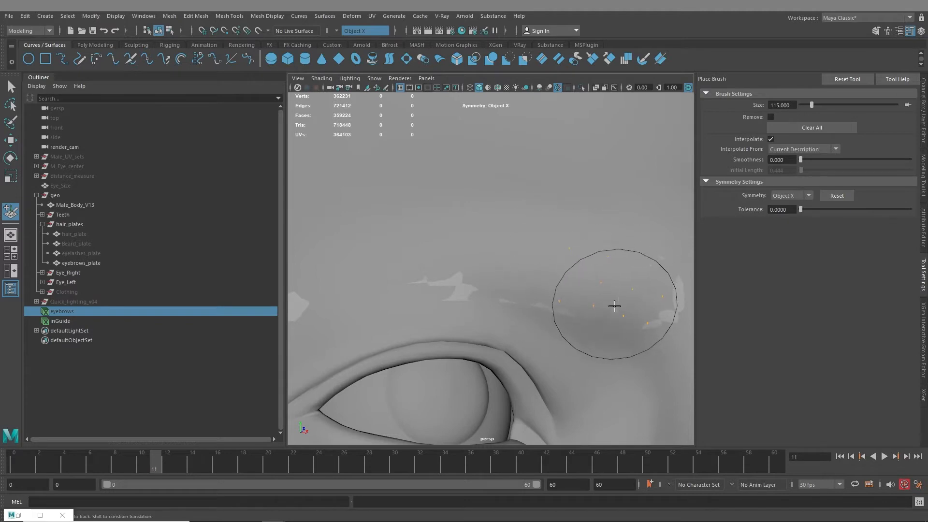
alt+drag(613, 304, 486, 313)
alt+drag(470, 313, 514, 303)
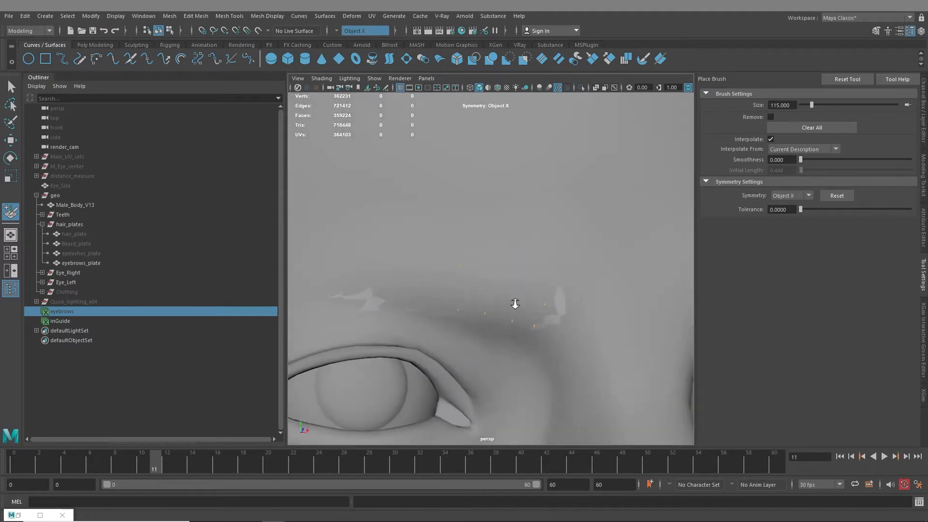
alt+right_drag(459, 310, 485, 309)
mouse_move(484, 309)
alt+mouse_down()
mouse_move(564, 311)
mouse_move(565, 283)
mouse_move(582, 303)
mouse_move(455, 300)
alt+mouse_up()
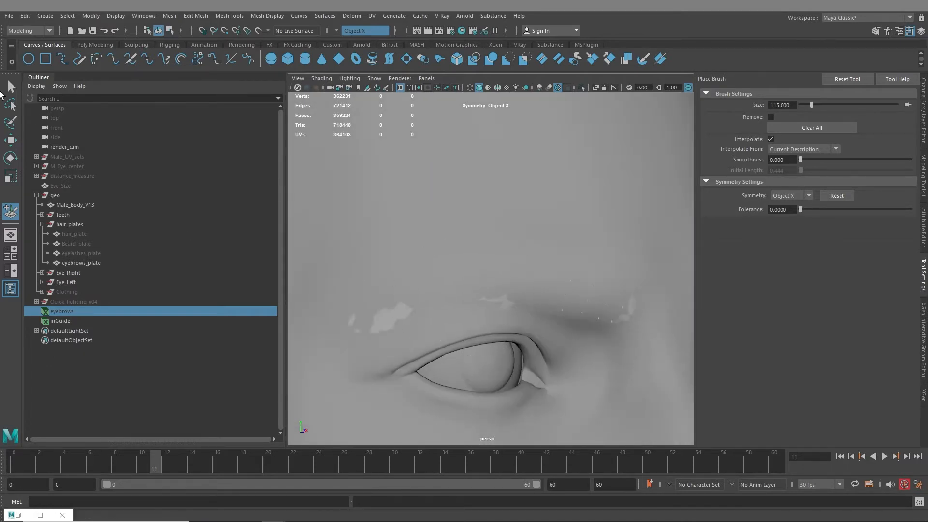
Step: Hide the Male_Body_V13 mesh to expose the eyebrow plate
click(10, 86)
click(555, 184)
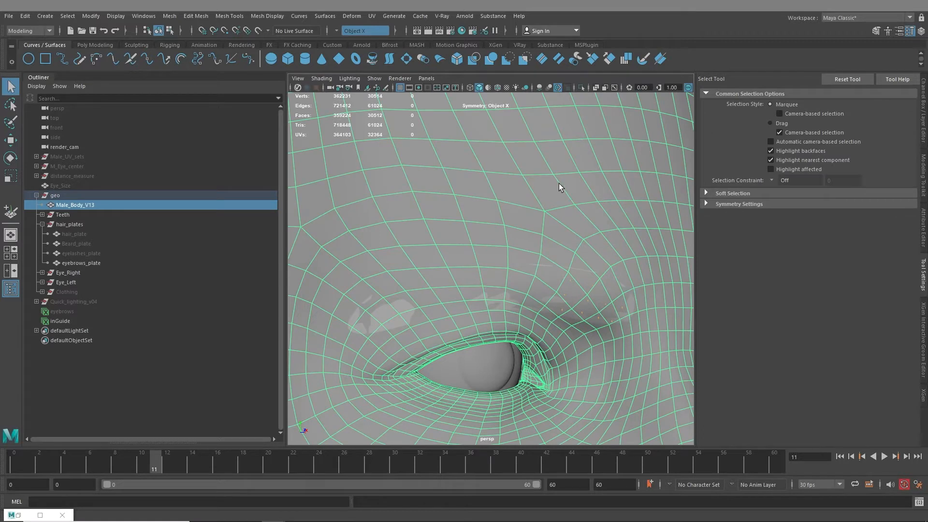
key(ctrl+h)
alt+drag(533, 261, 517, 295)
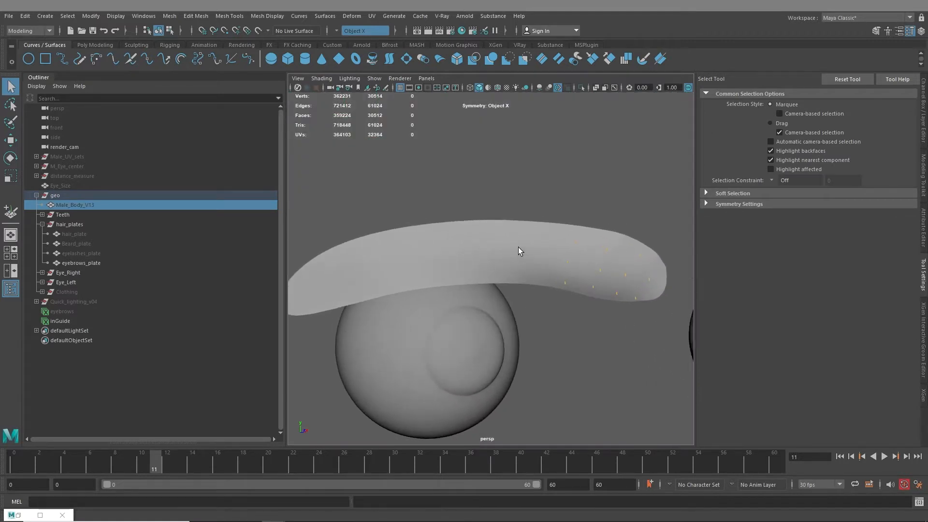
Step: Select eyebrows_plate to display its wireframe and reactivate the Place Brush
click(529, 277)
alt+middle_drag(503, 255, 505, 283)
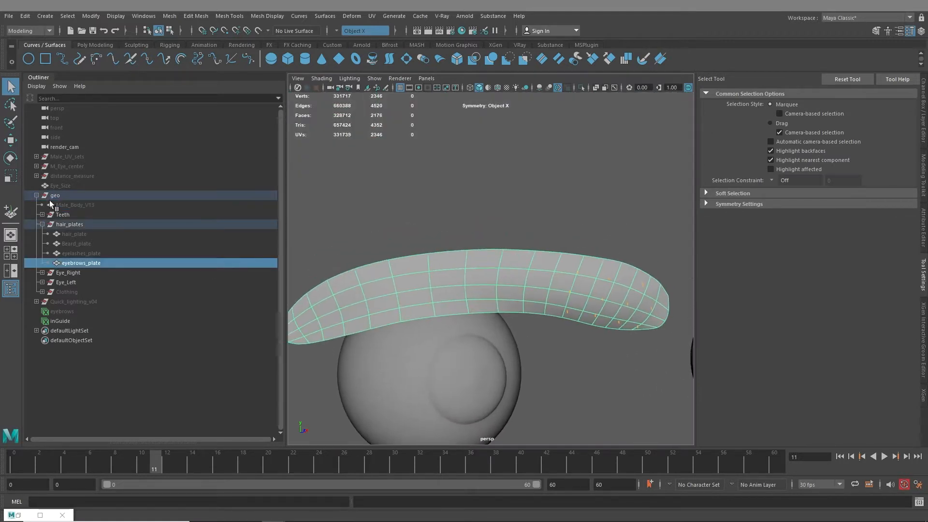
click(16, 213)
Step: Place guide splines in columns of three across the middle of the eyebrow plate, from the inner end towards the arch
scroll(553, 280, up, 5)
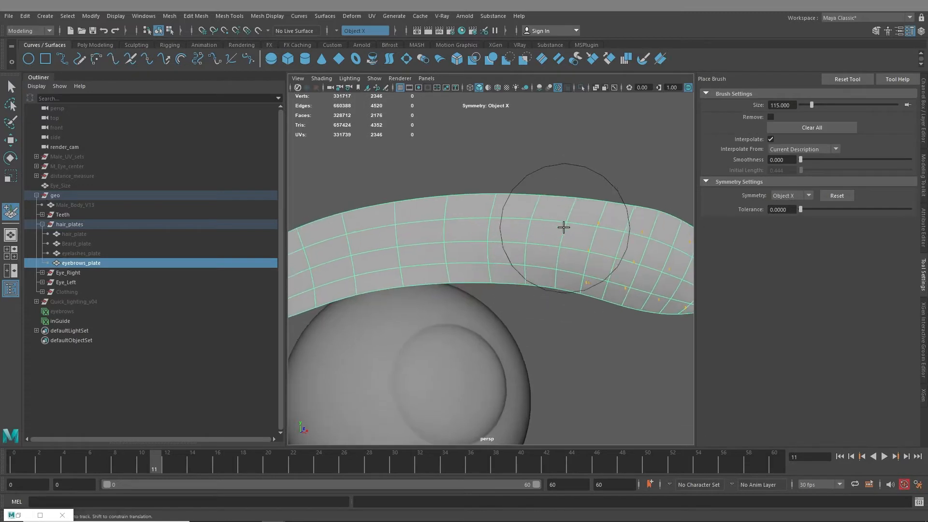
click(561, 213)
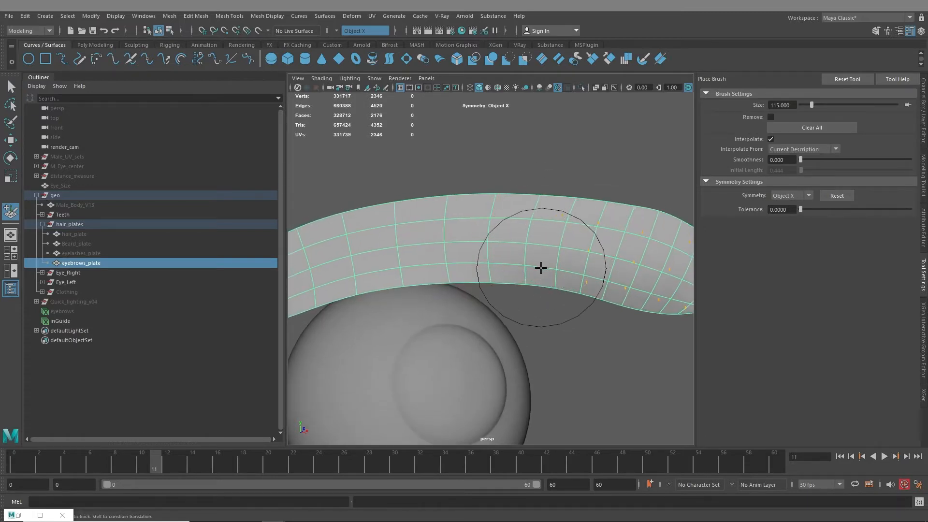
click(552, 249)
click(546, 281)
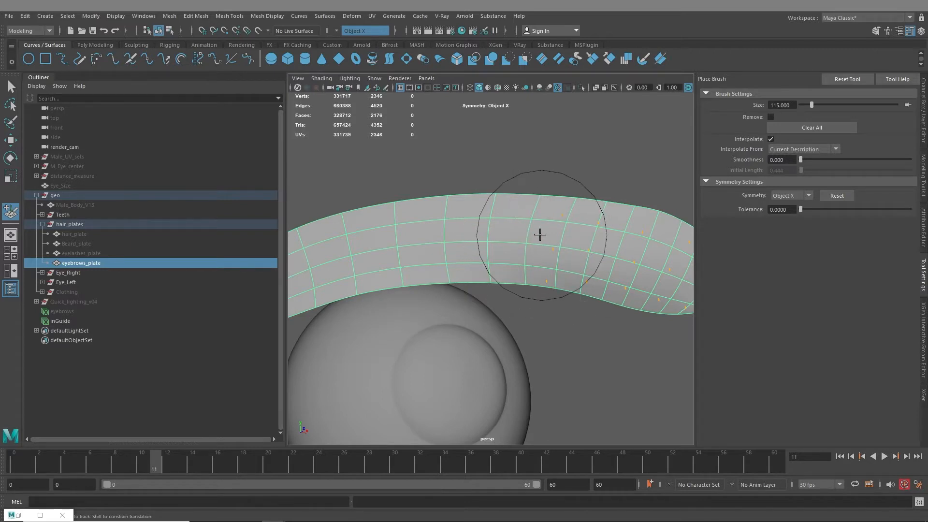
click(519, 211)
click(513, 247)
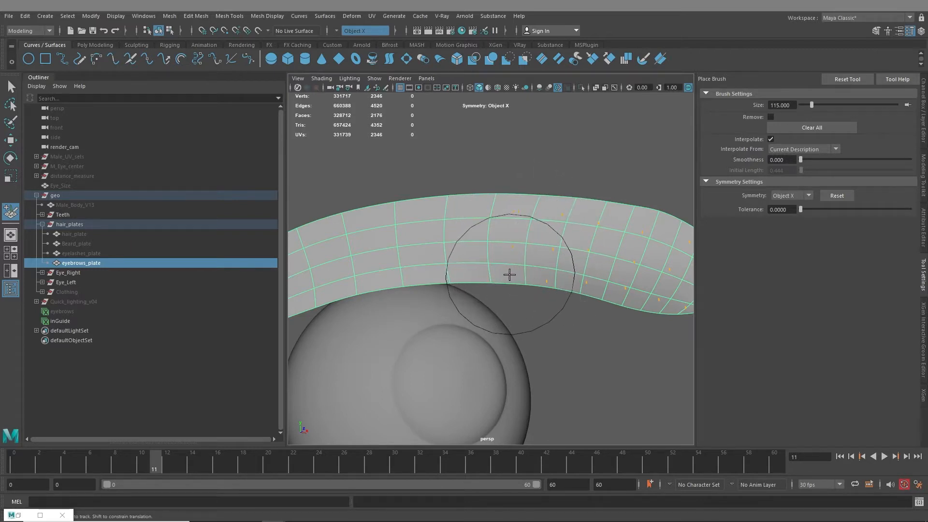
click(506, 275)
click(463, 214)
click(462, 247)
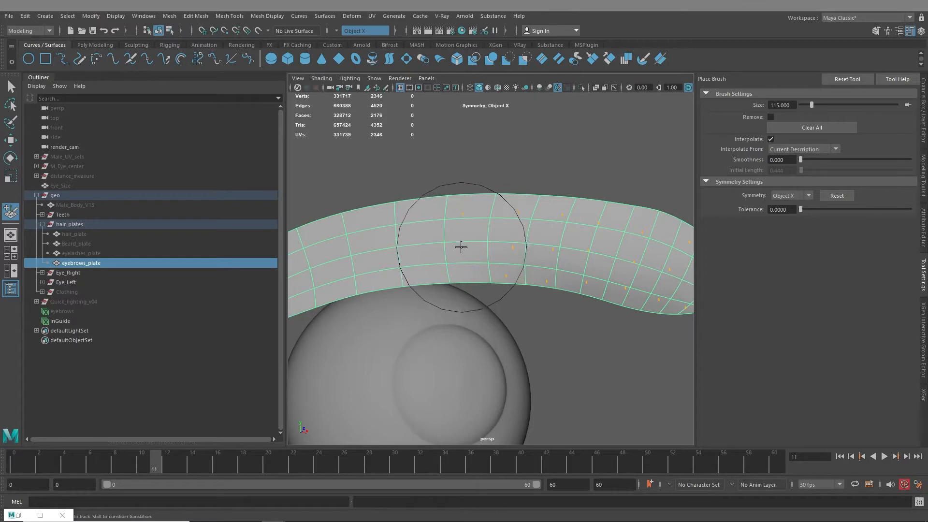
click(461, 276)
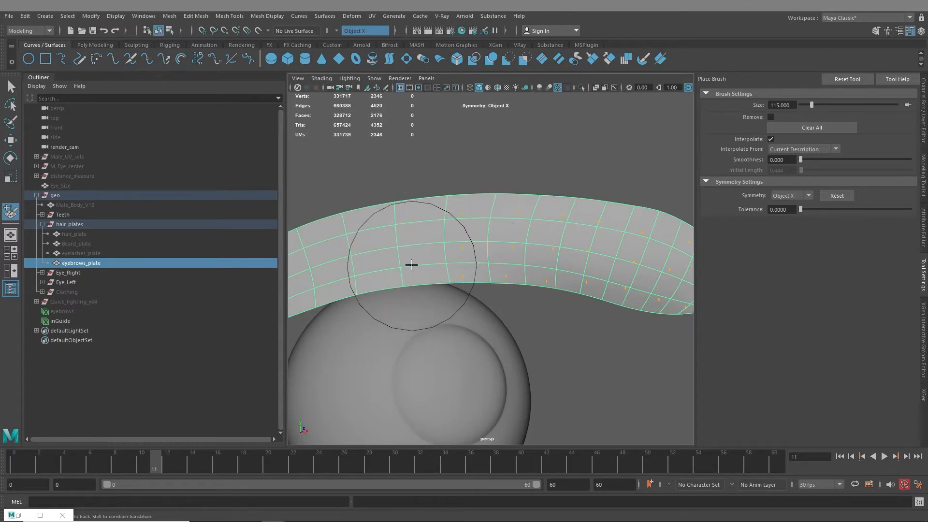
Step: Place guide splines along the outer part of the eyebrow plate down to its tapered tip
mouse_move(392, 279)
alt+middle_down()
mouse_move(458, 240)
mouse_move(507, 242)
alt+middle_up()
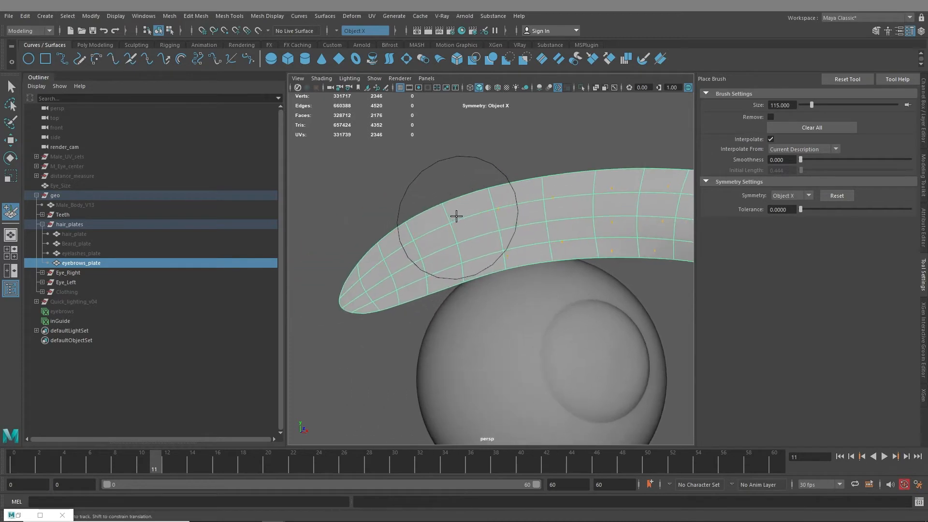
click(463, 267)
click(412, 238)
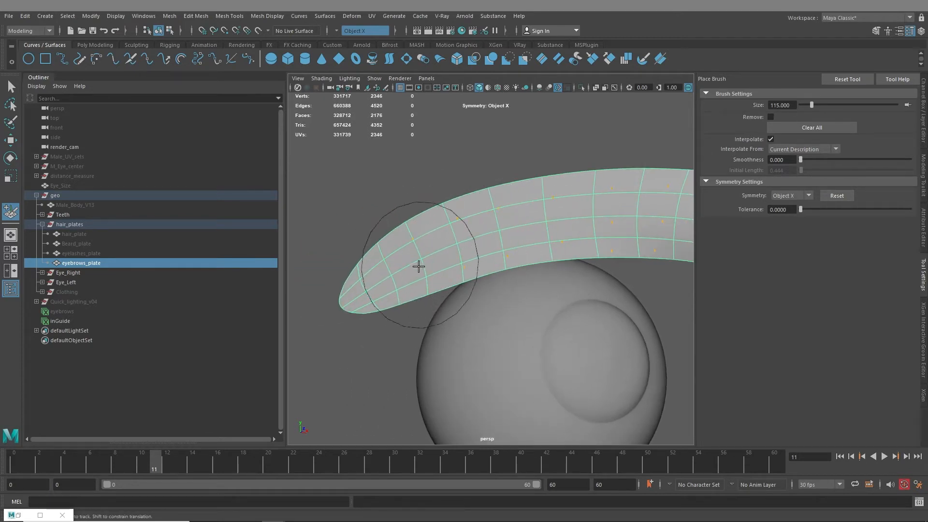
click(423, 278)
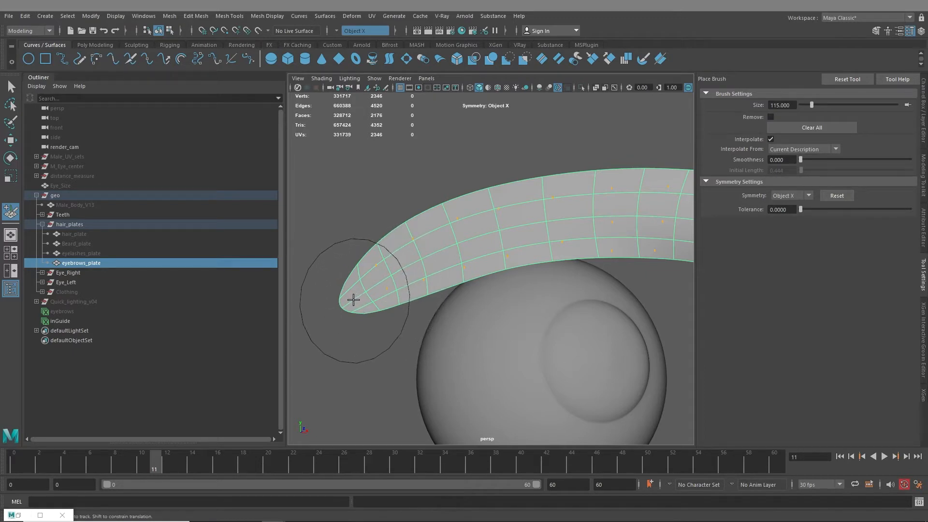
Step: Check the distribution of the placed guide splines along the whole eyebrow plate
mouse_move(450, 304)
alt+mouse_down()
mouse_move(473, 284)
mouse_move(404, 304)
alt+mouse_up()
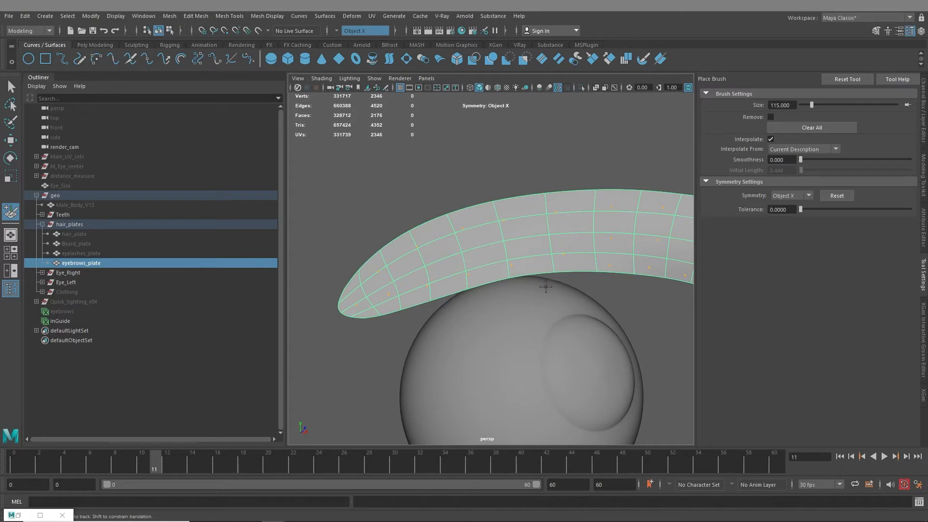
alt+middle_drag(546, 287, 507, 289)
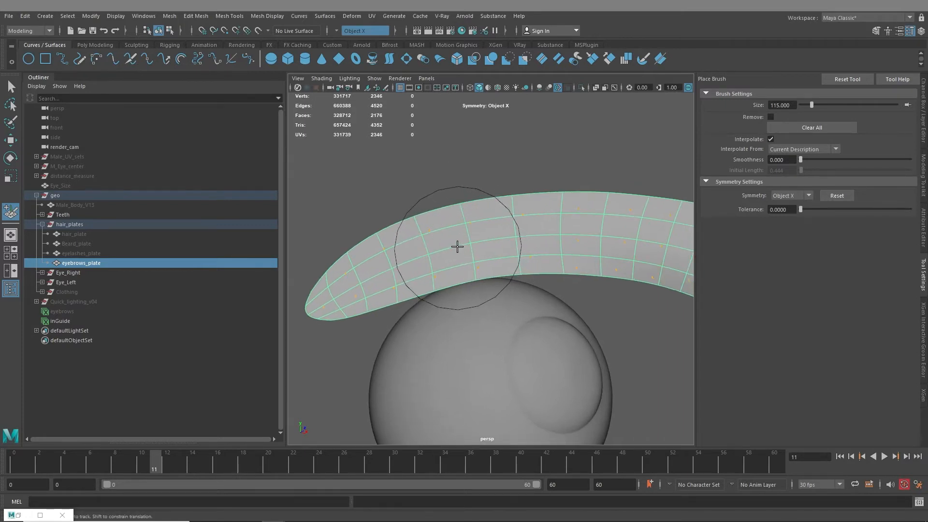
scroll(541, 314, down, 2)
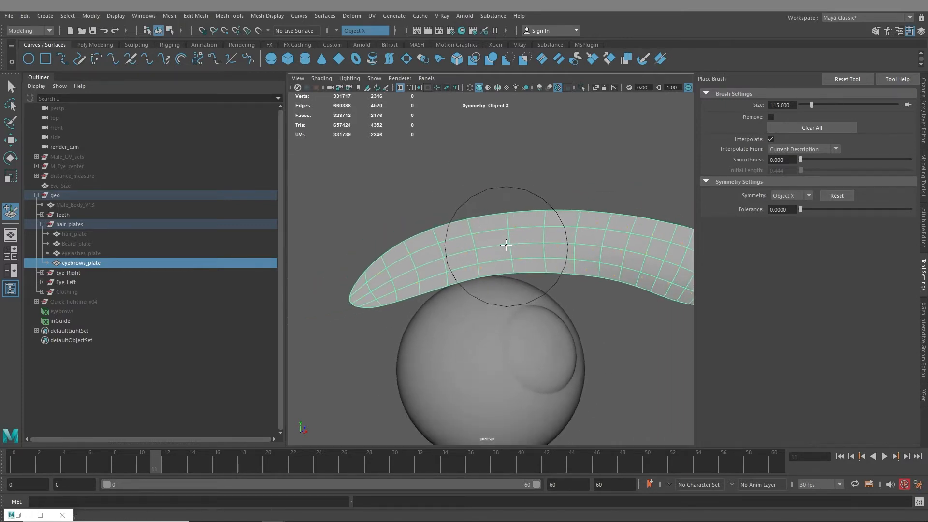
scroll(508, 245, up, 2)
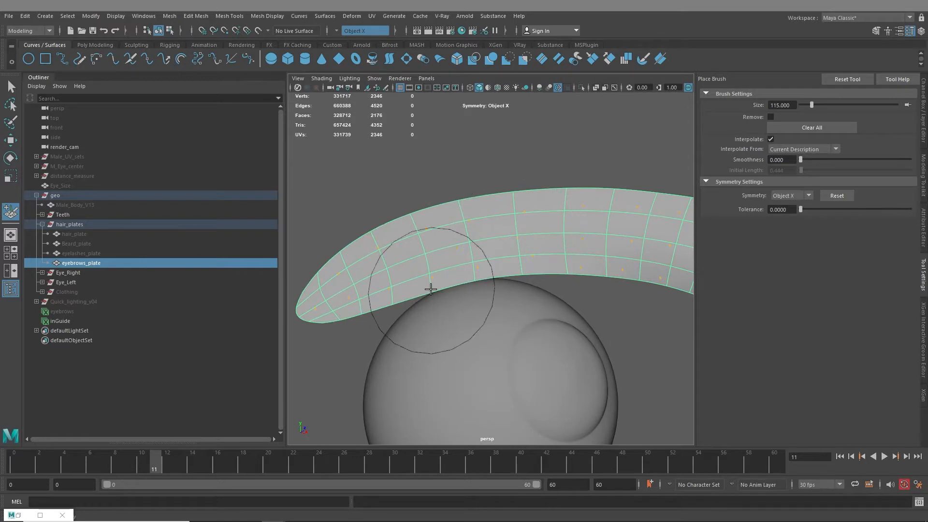
scroll(548, 289, down, 2)
alt+middle_drag(548, 288, 428, 287)
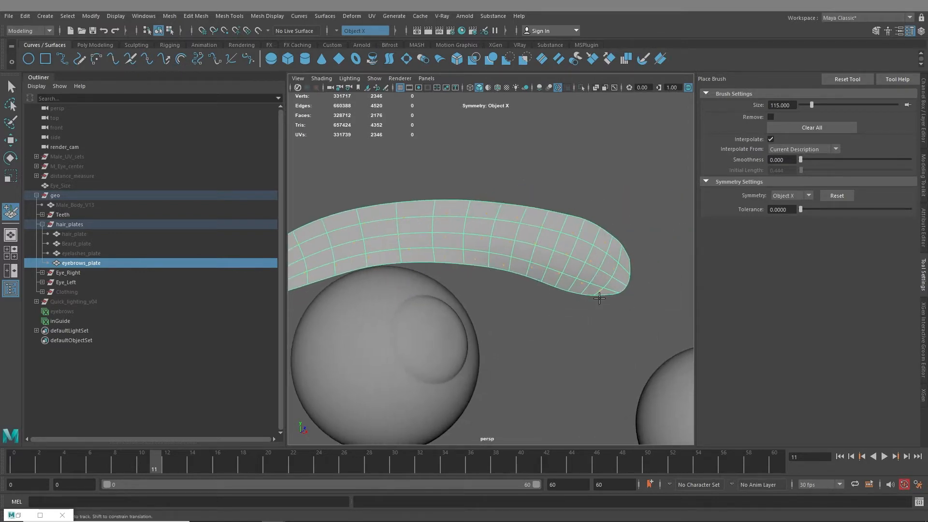
alt+middle_drag(406, 260, 480, 304)
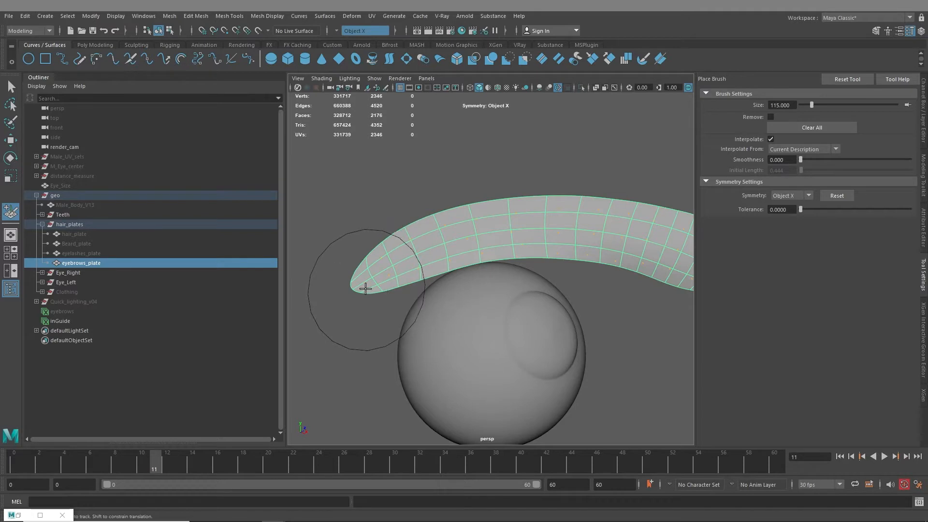
Step: Activate the XGen Length brush in Scale mode and flood it over the guides on the eyebrow plate
alt+middle_drag(599, 270, 518, 257)
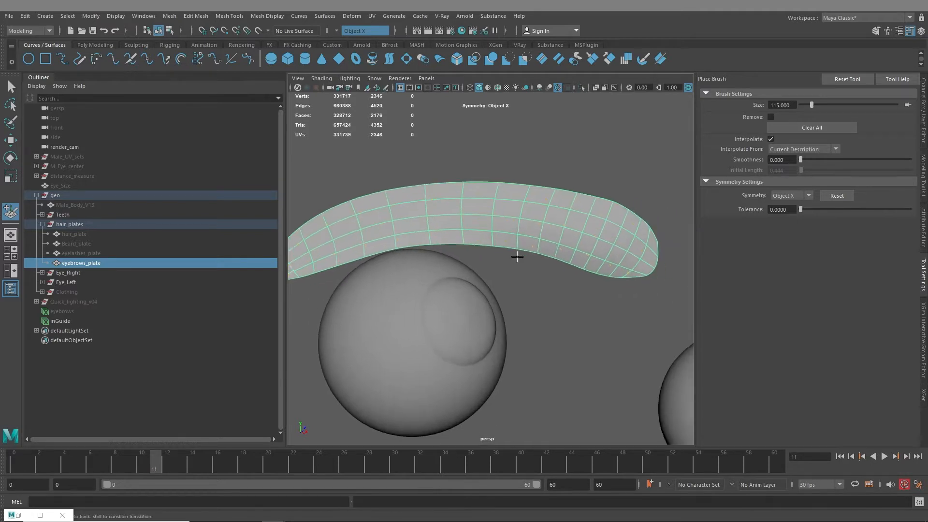
alt+drag(517, 256, 374, 305)
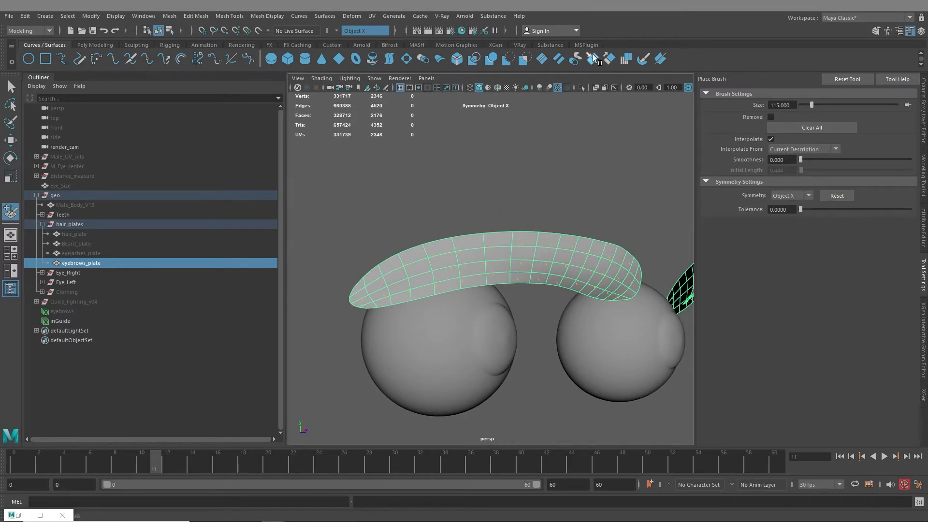
click(496, 45)
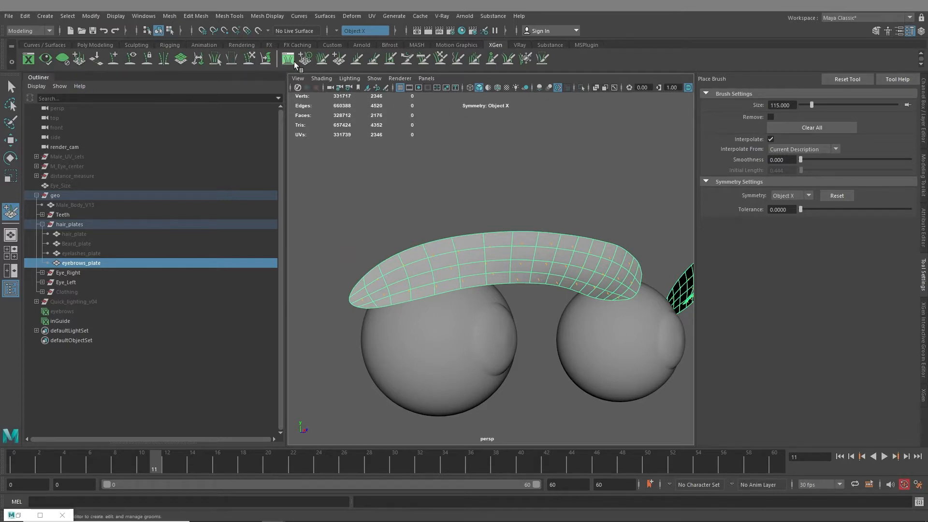
click(357, 59)
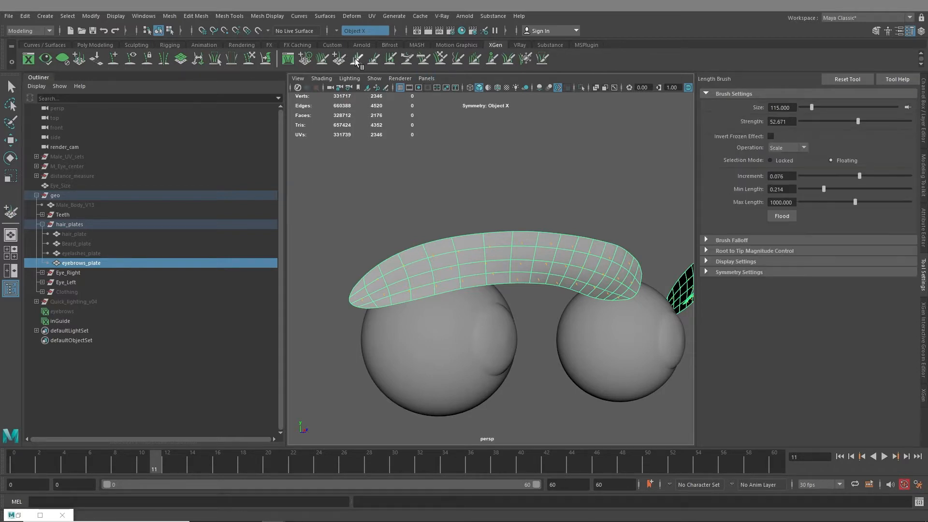
alt+drag(471, 270, 493, 267)
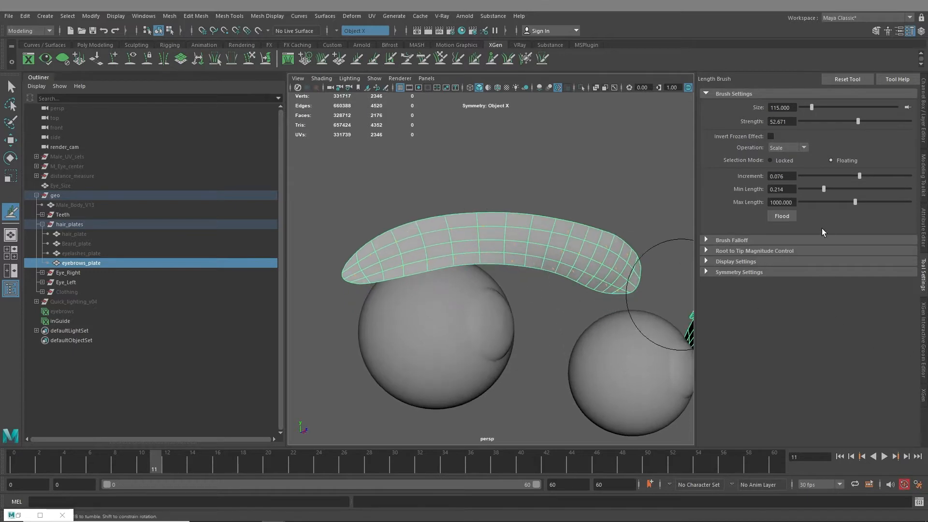
click(780, 216)
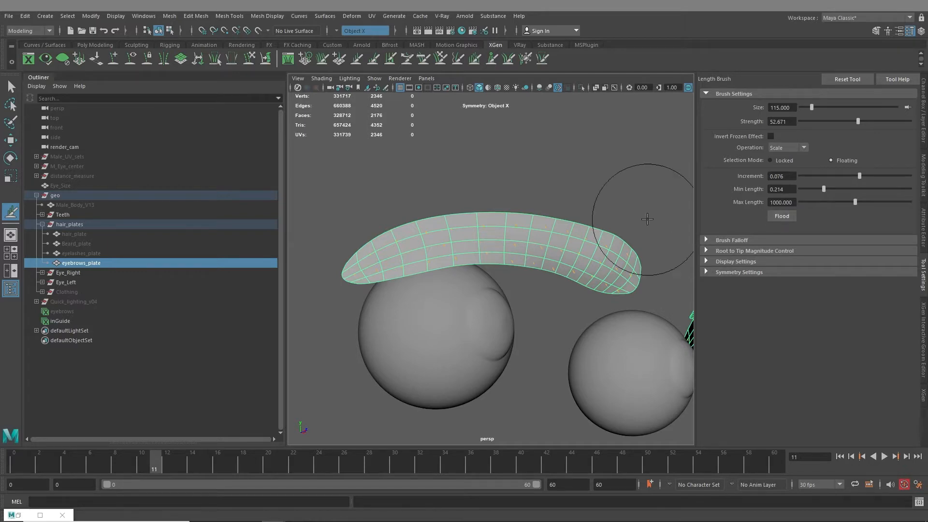
Step: Set the Length brush increment to 0.1 and flood the guides again to lengthen them
alt+drag(646, 220, 617, 217)
scroll(599, 242, up, 3)
alt+middle_drag(589, 259, 529, 245)
alt+drag(529, 246, 578, 252)
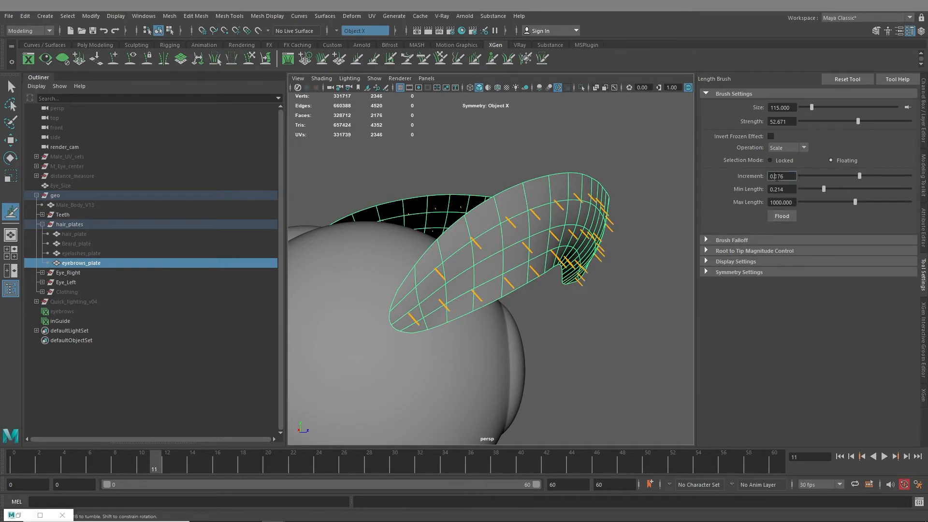
key(Return)
scroll(620, 298, down, 3)
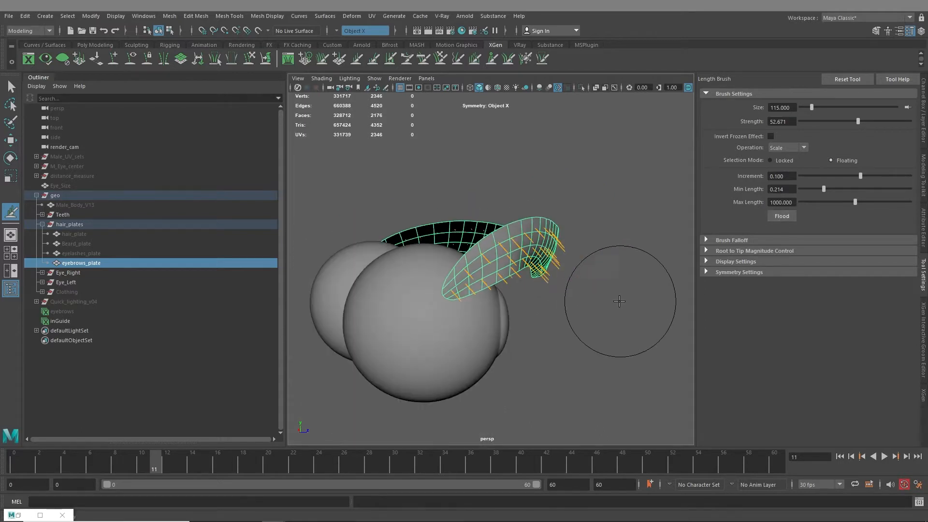
alt+drag(620, 314, 476, 370)
scroll(555, 297, up, 2)
alt+drag(476, 297, 570, 290)
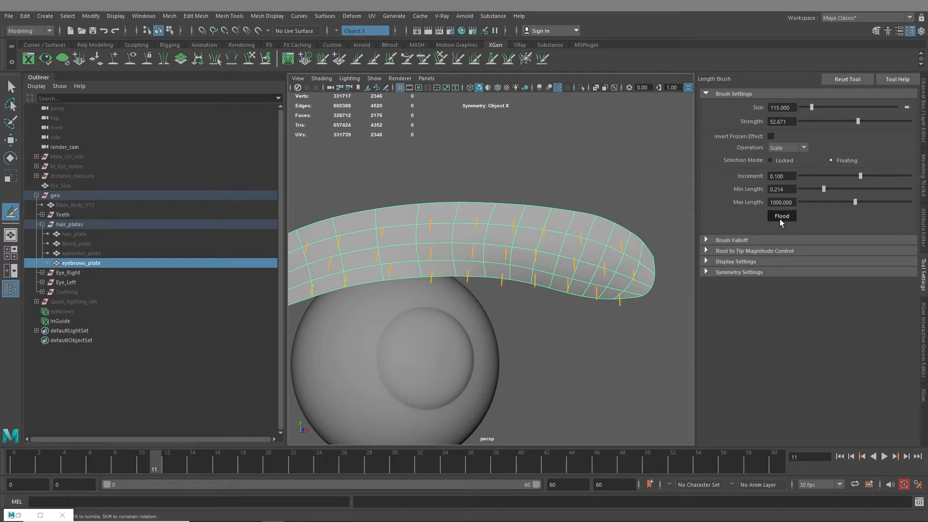
Step: Scale the length of the guides on both eyebrows once more by flooding the Length brush
mouse_move(626, 267)
alt+mouse_down()
mouse_move(489, 271)
mouse_move(416, 301)
mouse_move(486, 273)
mouse_move(524, 207)
mouse_move(586, 270)
mouse_move(559, 293)
mouse_move(507, 294)
mouse_move(547, 309)
alt+mouse_up()
scroll(489, 271, down, 3)
scroll(565, 285, up, 3)
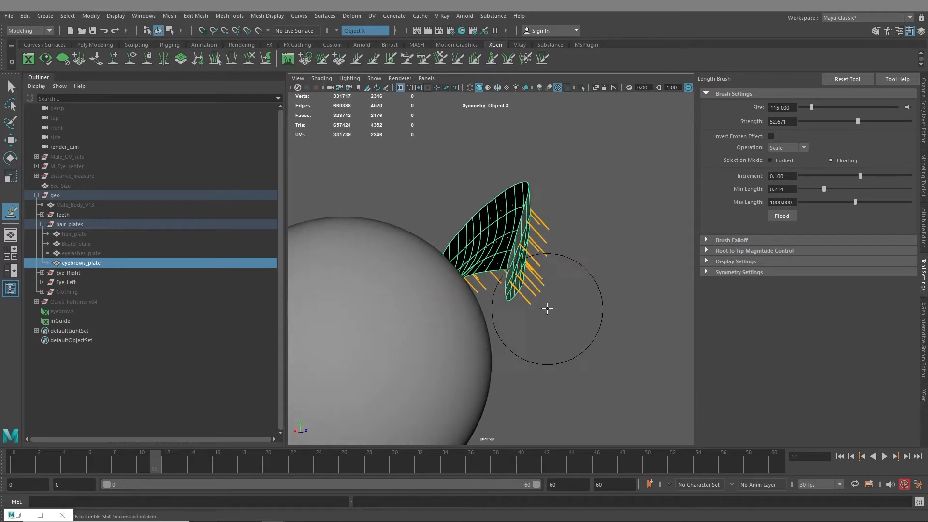
alt+drag(603, 318, 621, 332)
alt+middle_drag(621, 332, 561, 328)
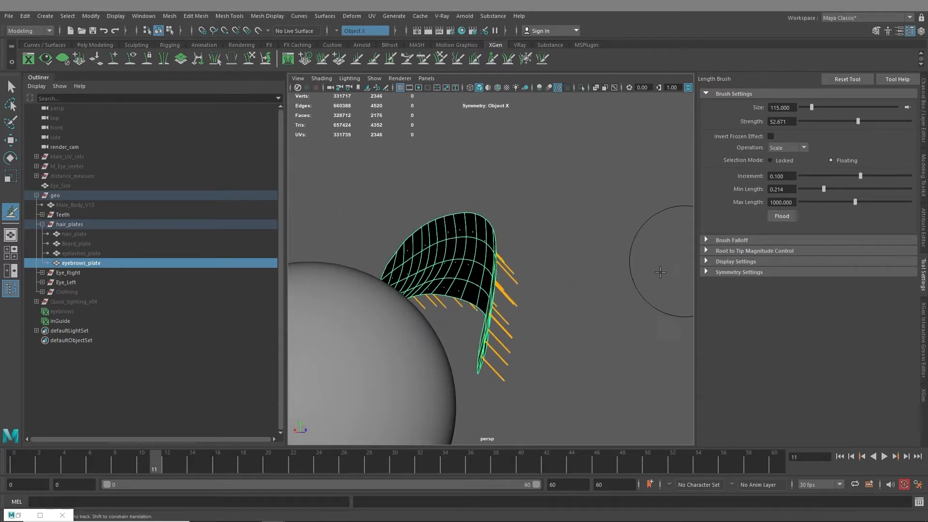
alt+drag(657, 270, 434, 282)
alt+right_drag(435, 283, 453, 305)
alt+right_drag(573, 338, 480, 311)
alt+drag(480, 311, 683, 265)
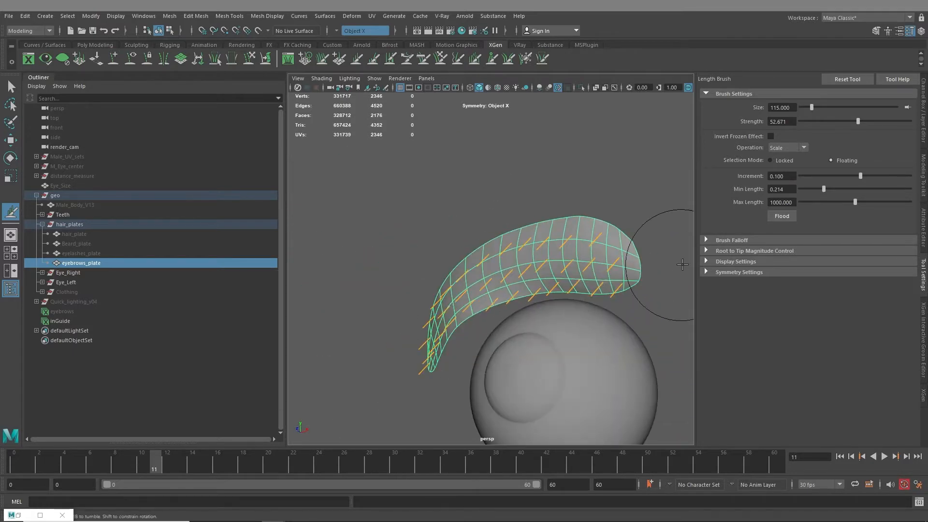
click(782, 216)
Step: Examine the length of the guides on both eyebrow plates from several angles
mouse_move(486, 238)
alt+mouse_down()
mouse_move(489, 348)
mouse_move(539, 263)
mouse_move(582, 294)
alt+mouse_up()
alt+right_drag(582, 293, 545, 303)
alt+drag(546, 304, 613, 331)
alt+right_drag(613, 331, 426, 303)
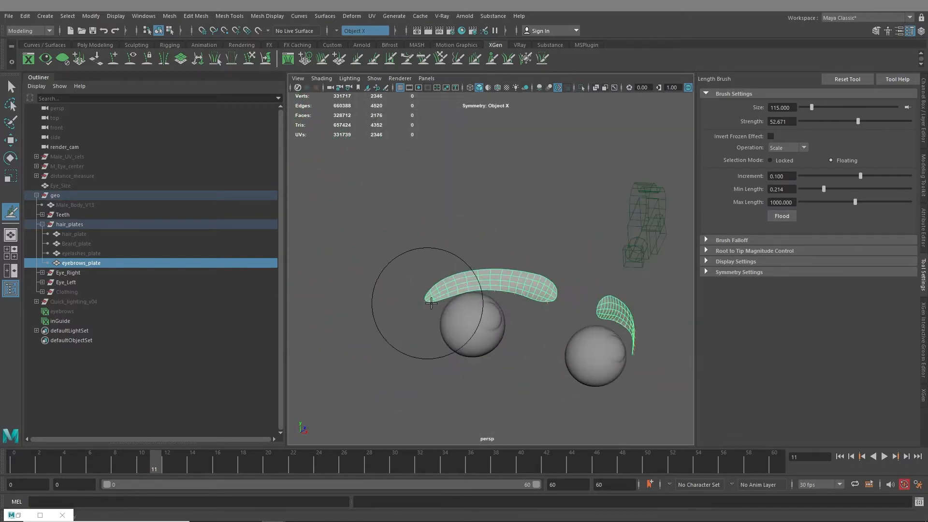
alt+drag(426, 303, 437, 320)
alt+right_drag(437, 320, 585, 363)
alt+middle_drag(584, 362, 495, 369)
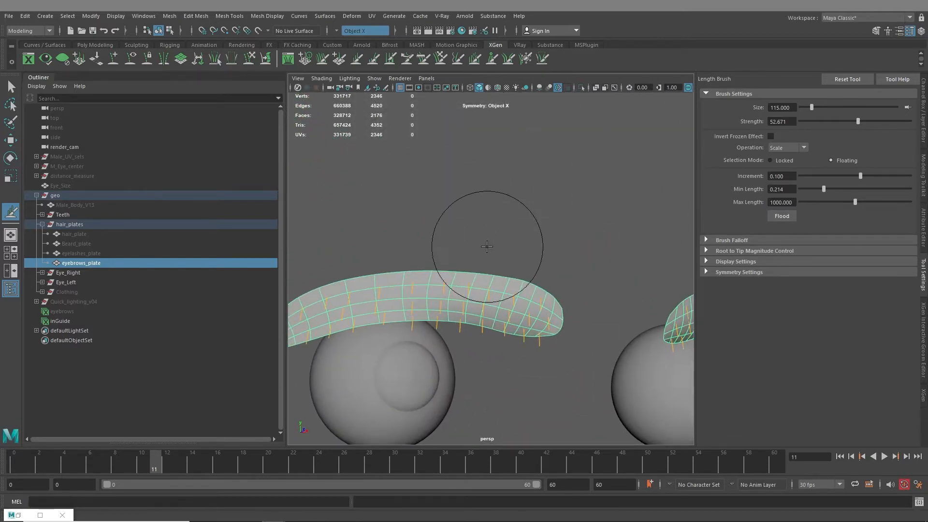
alt+drag(506, 306, 514, 271)
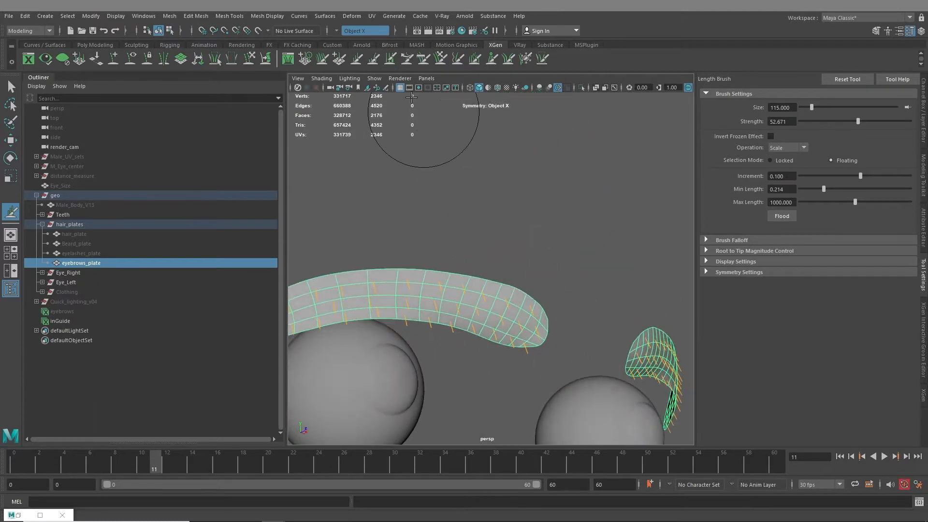
Step: Activate the Comb brush for the guides at the inner end of the eyebrow plate
click(422, 59)
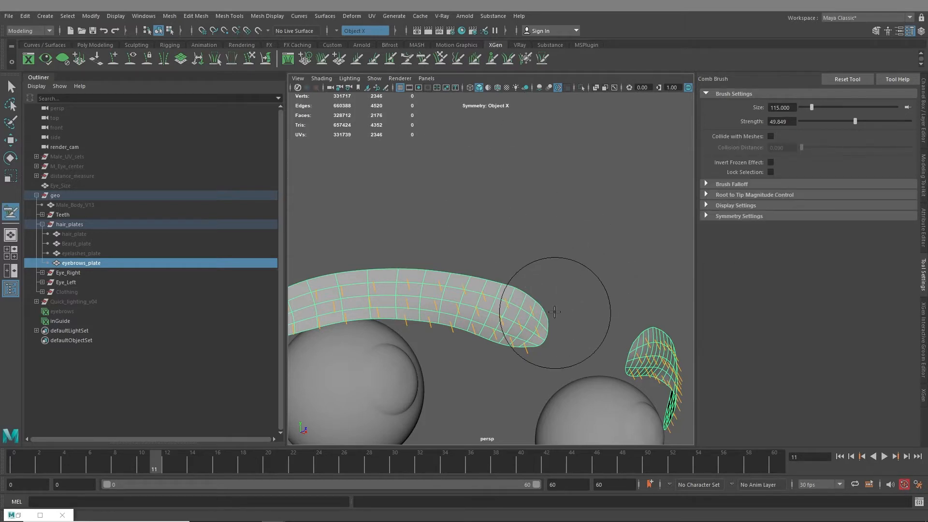
mouse_move(559, 283)
alt+mouse_down()
mouse_move(547, 224)
mouse_move(527, 289)
mouse_move(541, 296)
mouse_move(511, 293)
alt+mouse_up()
alt+middle_drag(510, 292, 461, 358)
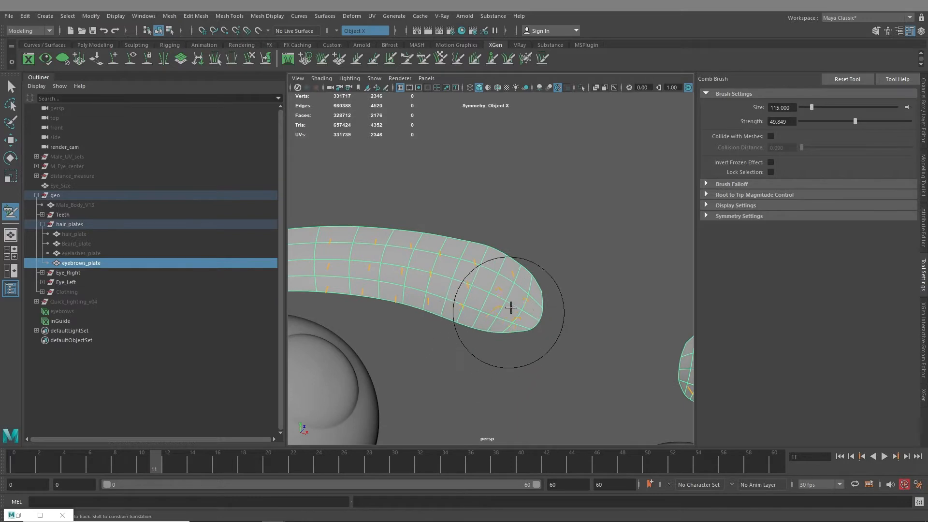
Step: Try to comb the guides at the inner end of one eyebrow plate upward with the symmetry off
drag(511, 307, 558, 224)
mouse_move(515, 331)
mouse_down()
mouse_move(543, 228)
mouse_move(535, 355)
mouse_up()
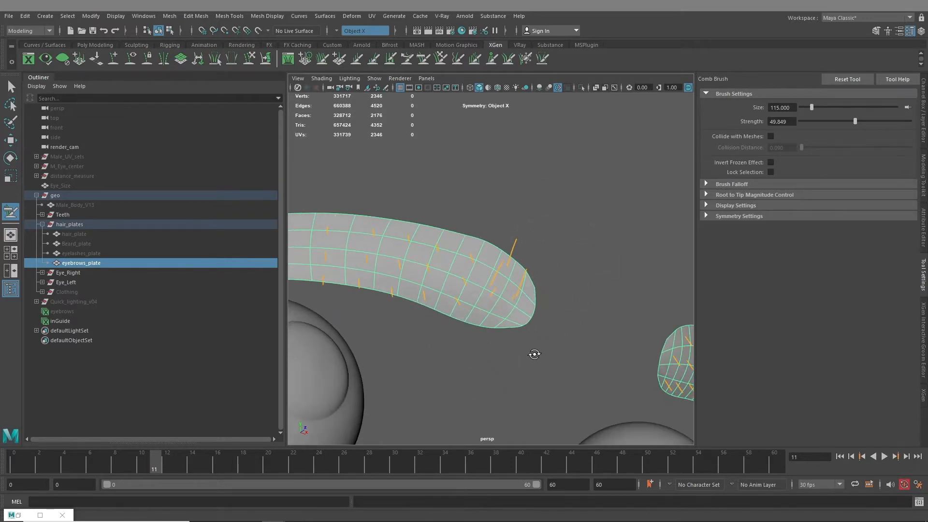
alt+drag(493, 320, 536, 334)
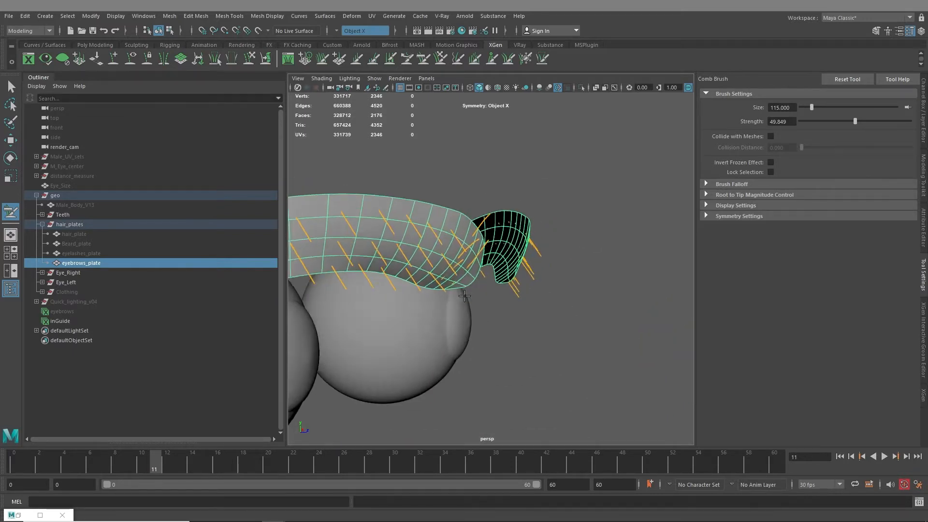
alt+right_drag(474, 352, 517, 352)
alt+middle_drag(428, 302, 449, 323)
drag(450, 309, 488, 261)
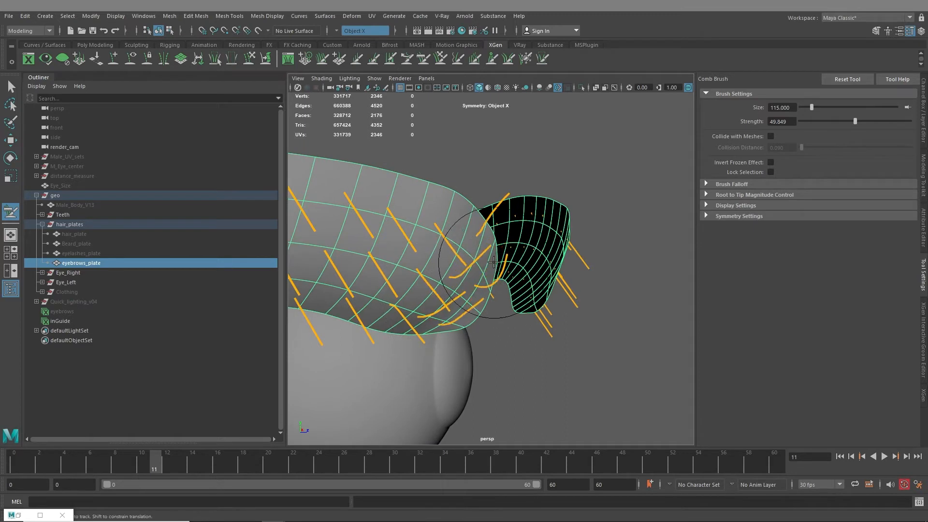
mouse_move(528, 181)
alt+mouse_down()
mouse_move(524, 215)
mouse_move(560, 169)
alt+mouse_up()
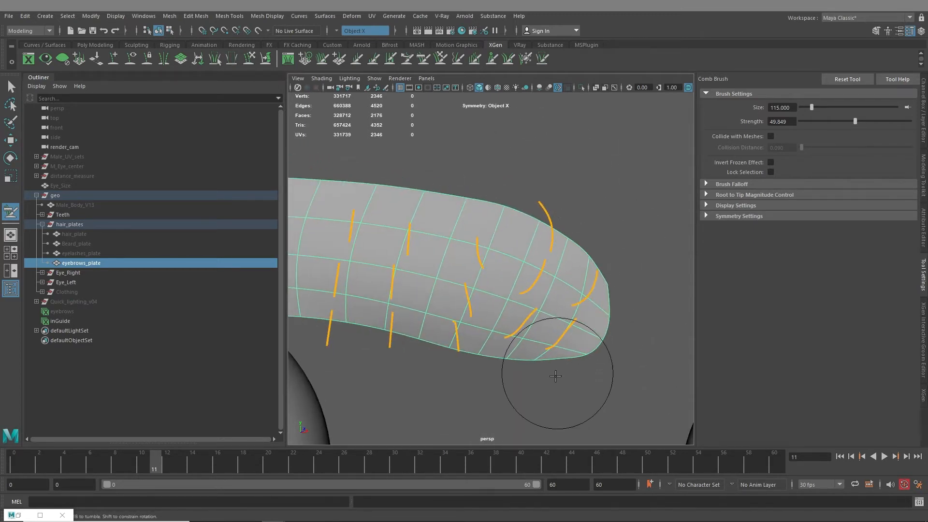
mouse_move(559, 372)
alt+mouse_down()
mouse_move(565, 383)
mouse_move(511, 302)
mouse_move(480, 337)
mouse_move(419, 302)
mouse_move(435, 314)
alt+mouse_up()
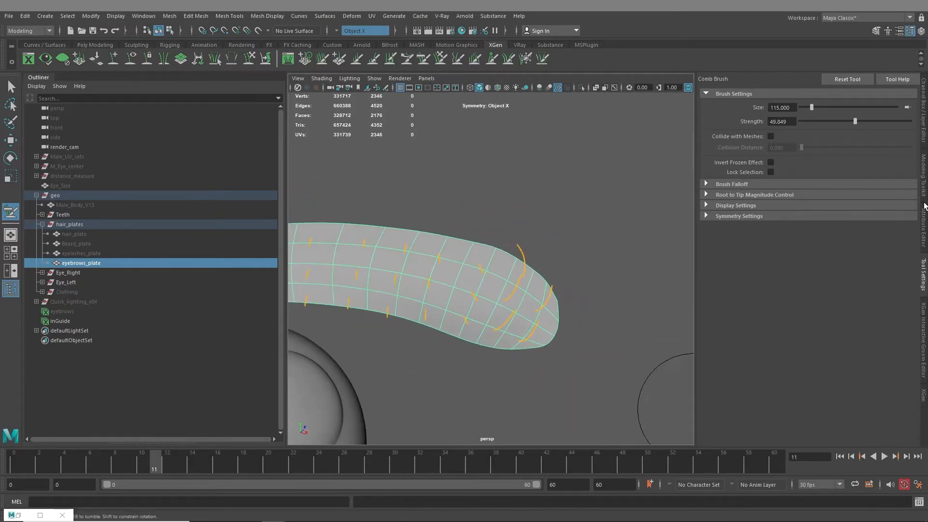
Step: Undo the one-sided comb strokes and set the Comb brush symmetry to Object X
click(709, 215)
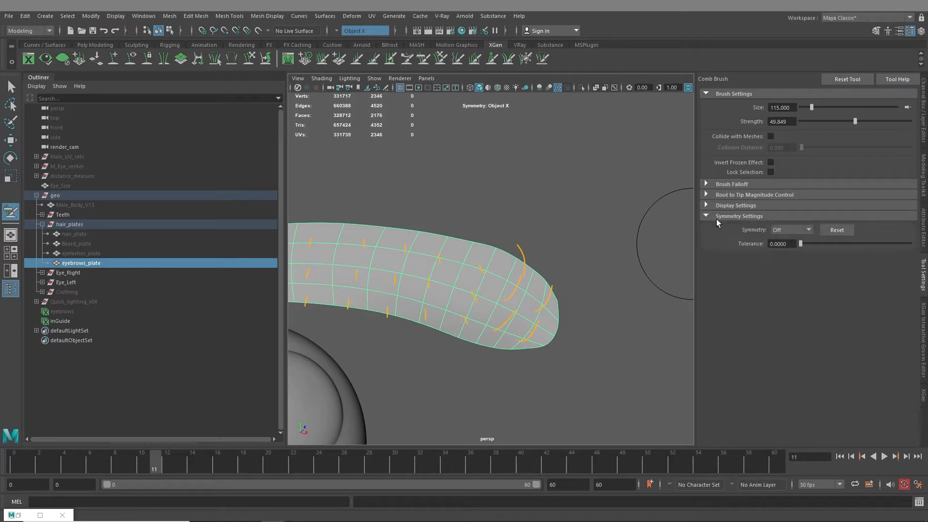
alt+drag(551, 315, 503, 354)
alt+middle_drag(503, 354, 648, 348)
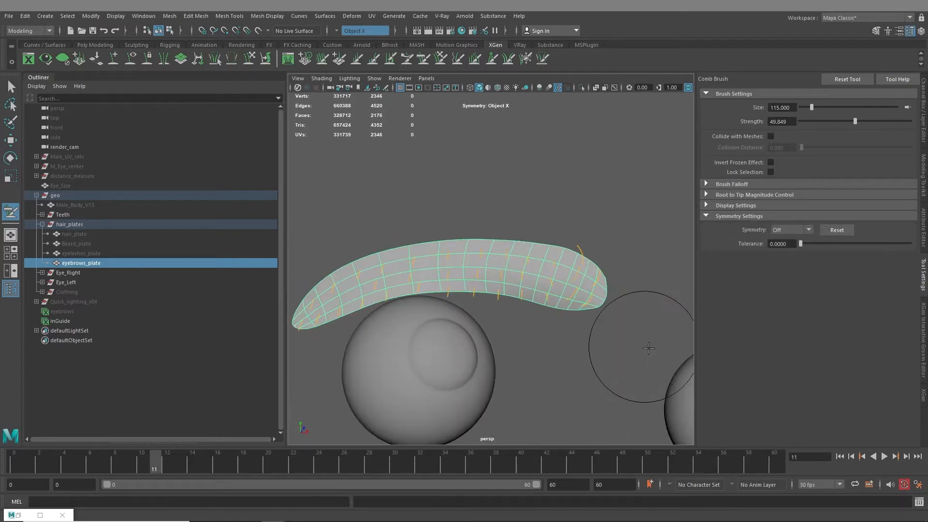
key(ctrl+z)
key(ctrl+z)
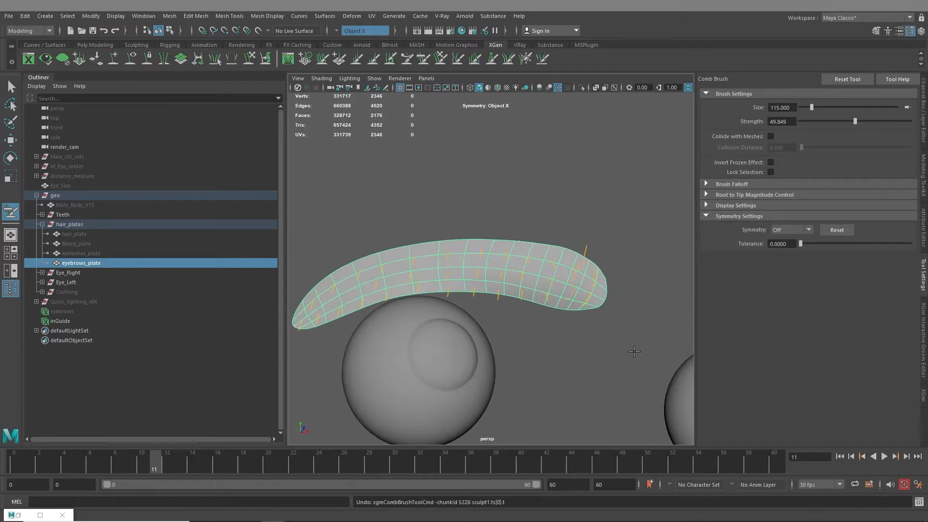
alt+middle_drag(635, 351, 468, 327)
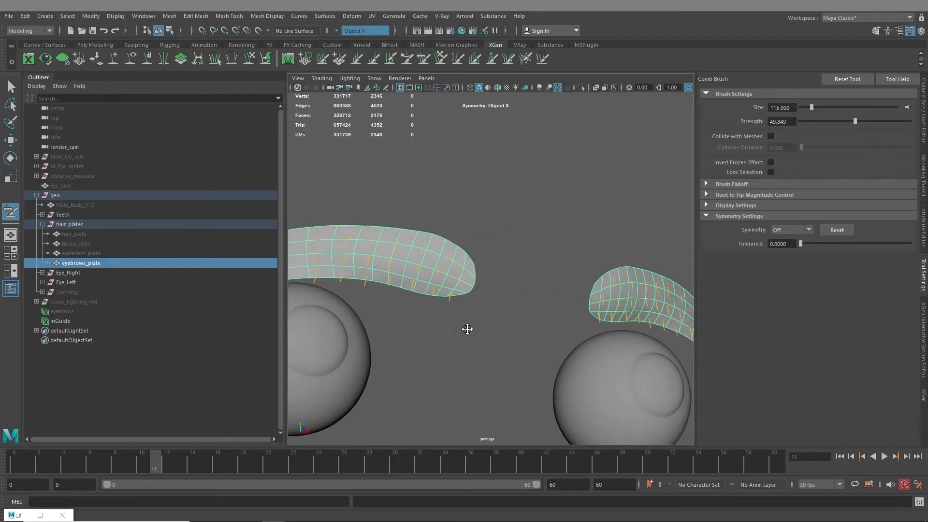
click(778, 230)
click(780, 250)
scroll(586, 336, up, 10)
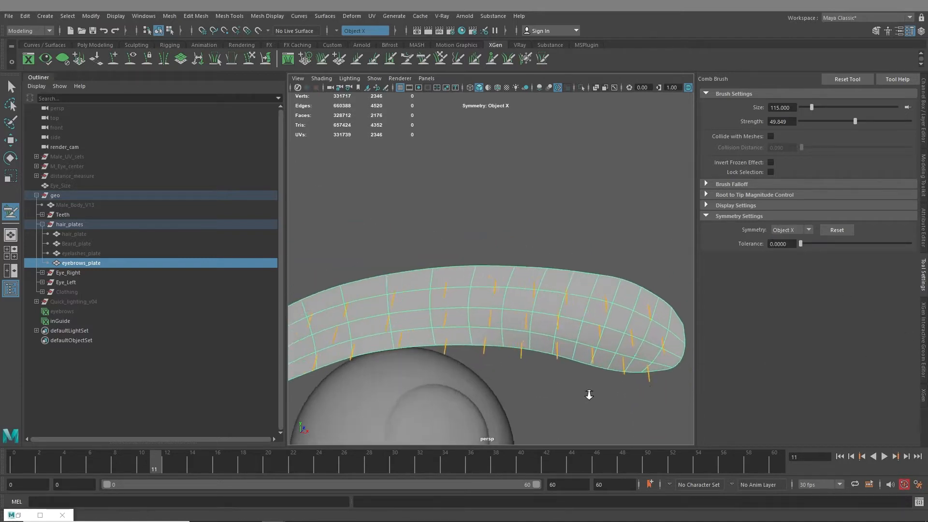
Step: Comb the guides at the inner end of the eyebrow plate upward with symmetric strokes
drag(632, 370, 641, 287)
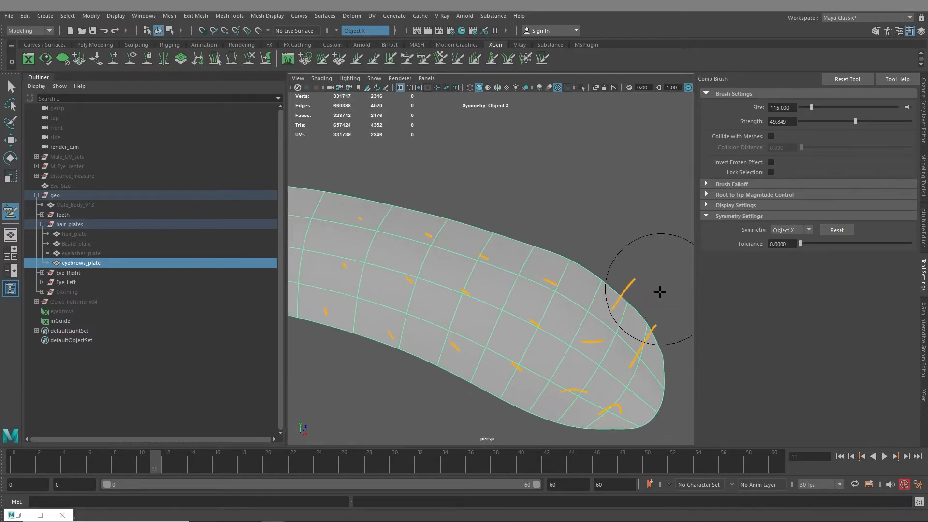
alt+right_drag(616, 379, 541, 329)
alt+drag(541, 329, 551, 335)
alt+middle_drag(551, 338, 572, 373)
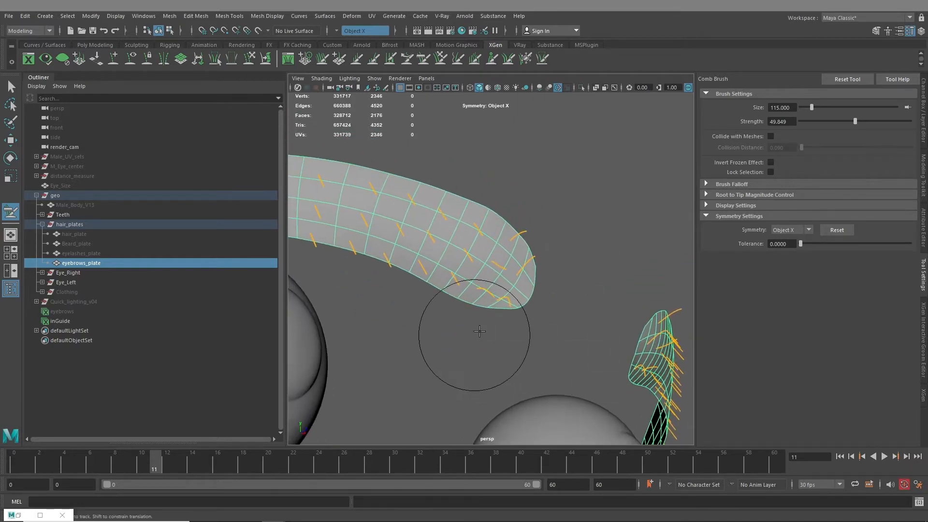
drag(479, 331, 553, 207)
drag(516, 284, 530, 220)
drag(523, 261, 539, 174)
drag(526, 230, 522, 164)
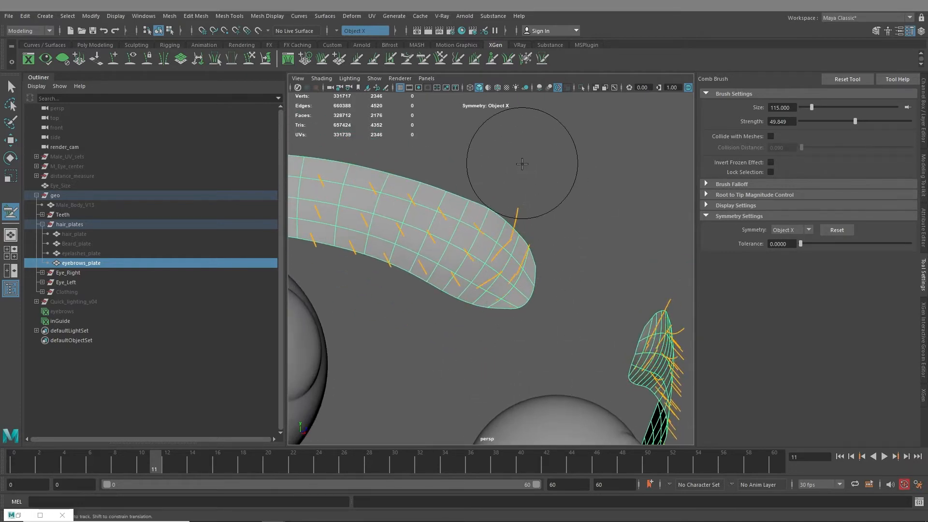
Step: Refine the upward direction of the innermost guides with further comb strokes along the plate's rounded end
alt+drag(517, 269, 518, 277)
alt+middle_drag(518, 277, 507, 314)
alt+right_drag(506, 314, 546, 319)
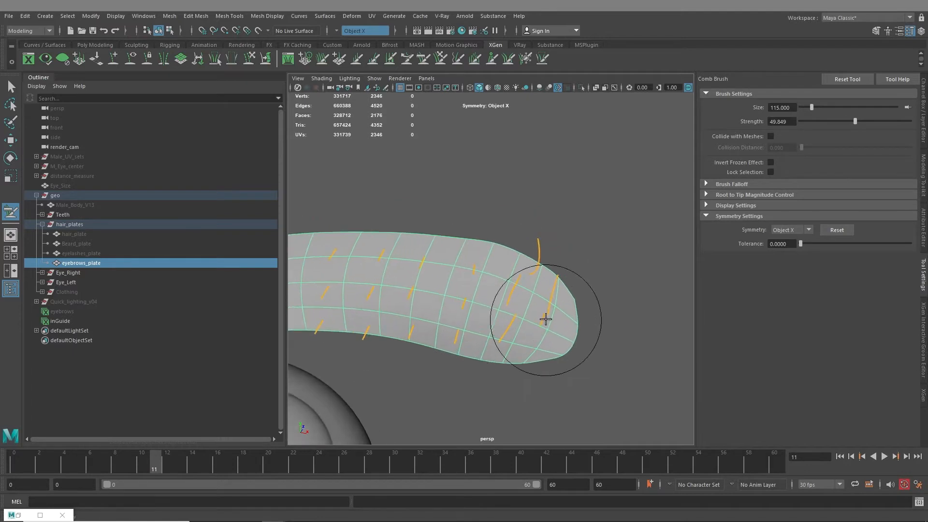
alt+drag(546, 319, 543, 337)
mouse_move(545, 300)
alt+mouse_down()
mouse_move(522, 305)
mouse_move(514, 242)
mouse_move(497, 207)
mouse_move(546, 209)
alt+mouse_up()
alt+drag(518, 265, 534, 253)
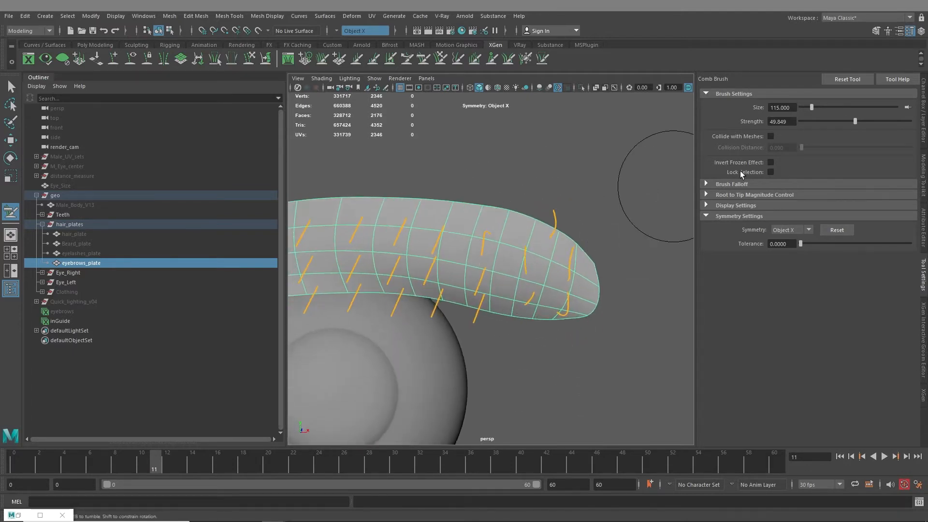
Step: Enable Collide with Meshes for the Comb brush and smooth out the bent guides at the eyebrow's inner end
click(770, 136)
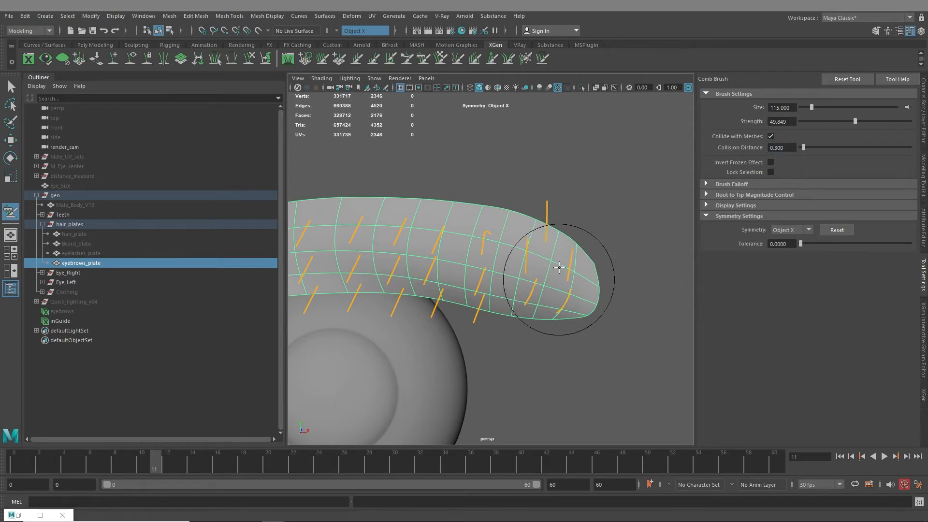
mouse_move(549, 234)
alt+mouse_down()
mouse_move(528, 289)
mouse_move(601, 253)
mouse_move(536, 247)
mouse_move(532, 276)
mouse_move(481, 296)
mouse_move(571, 228)
mouse_move(626, 270)
mouse_move(543, 288)
mouse_move(570, 321)
mouse_move(483, 339)
mouse_move(523, 313)
mouse_move(537, 332)
mouse_move(524, 310)
mouse_move(572, 344)
alt+mouse_up()
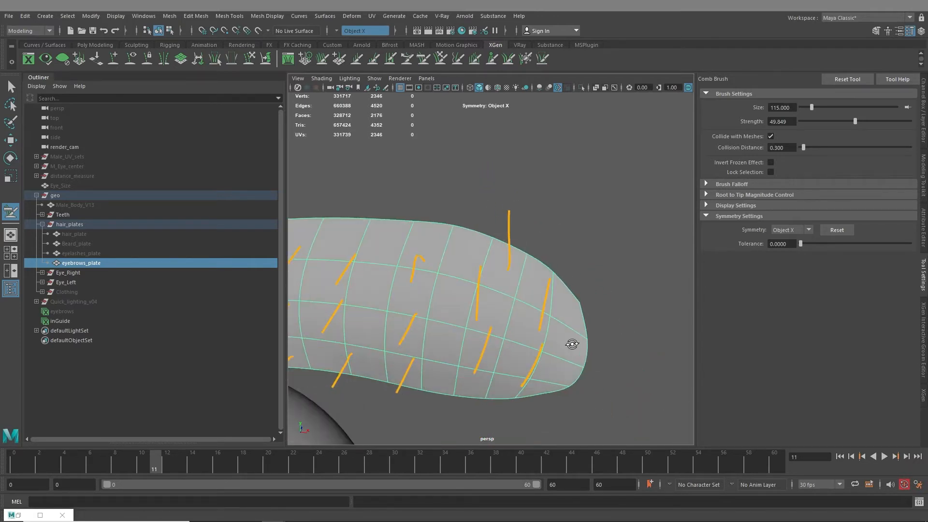
alt+drag(532, 330, 553, 340)
scroll(553, 340, down, 3)
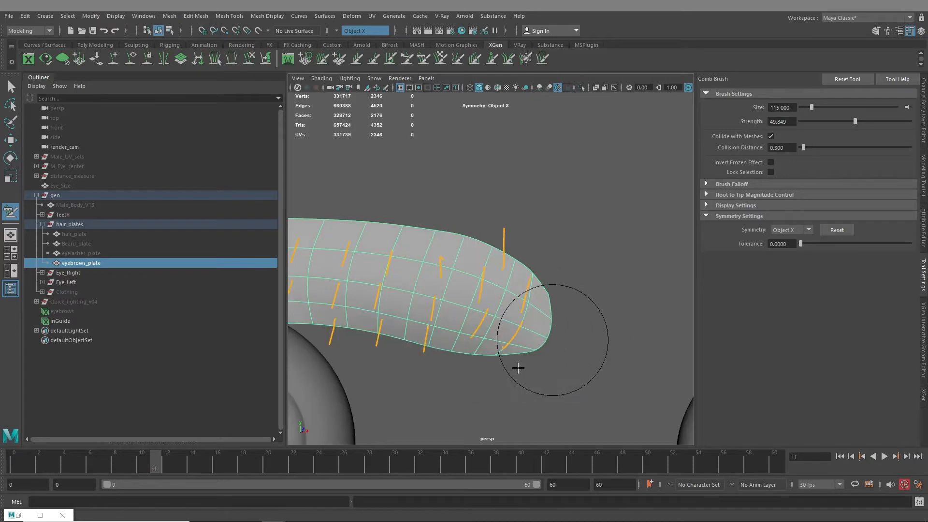
Step: Comb the guides beside the eyebrow plate's rounded inner end upward and outward with symmetric strokes
alt+middle_drag(487, 321, 532, 304)
alt+right_drag(558, 315, 521, 289)
alt+drag(521, 288, 515, 289)
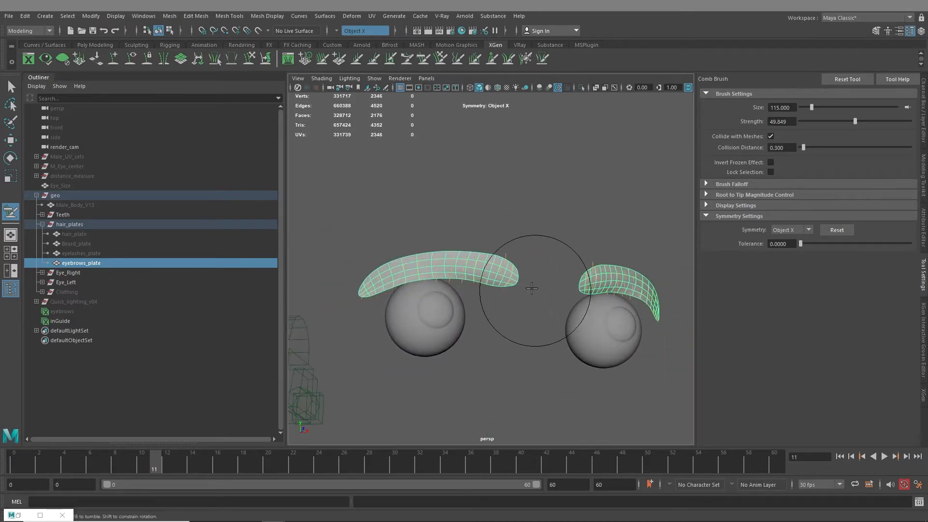
alt+right_drag(531, 288, 616, 341)
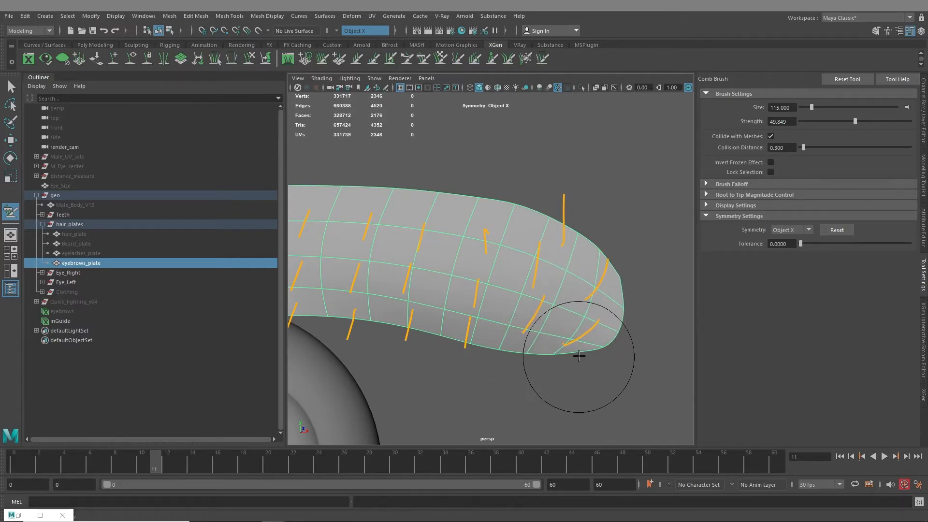
alt+drag(575, 234, 587, 227)
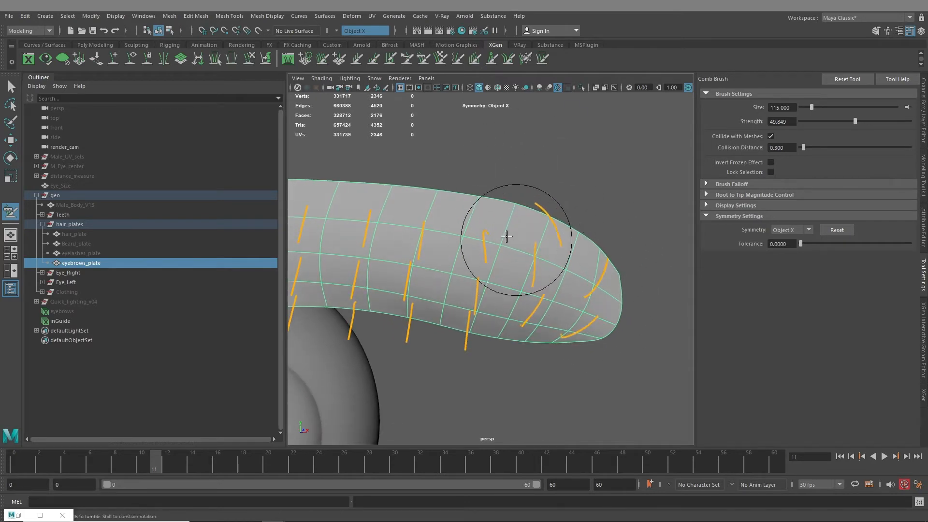
drag(516, 238, 476, 232)
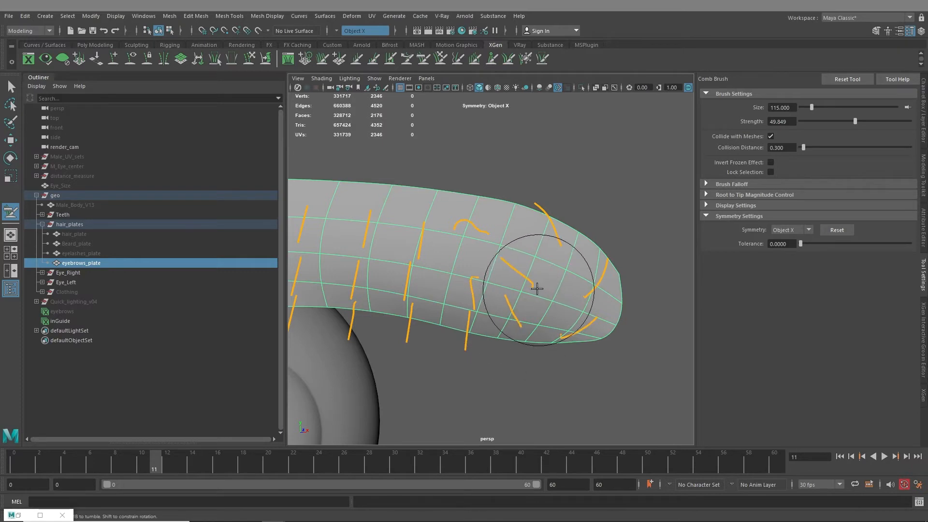
Step: Examine the combed guides at the inner ends of both eyebrow plates
alt+right_drag(537, 341, 433, 280)
alt+drag(520, 304, 422, 300)
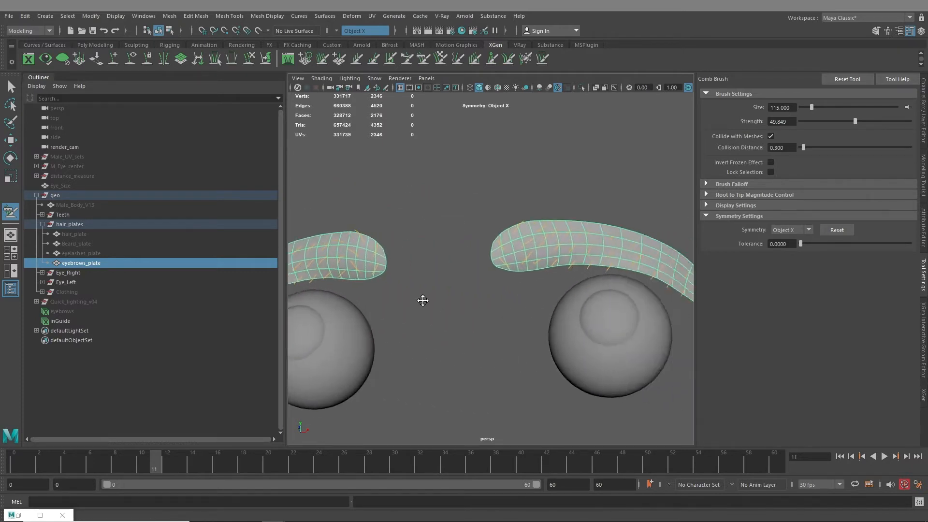
alt+right_drag(423, 300, 552, 324)
alt+middle_drag(493, 281, 600, 343)
alt+right_drag(601, 343, 459, 309)
alt+drag(459, 309, 512, 295)
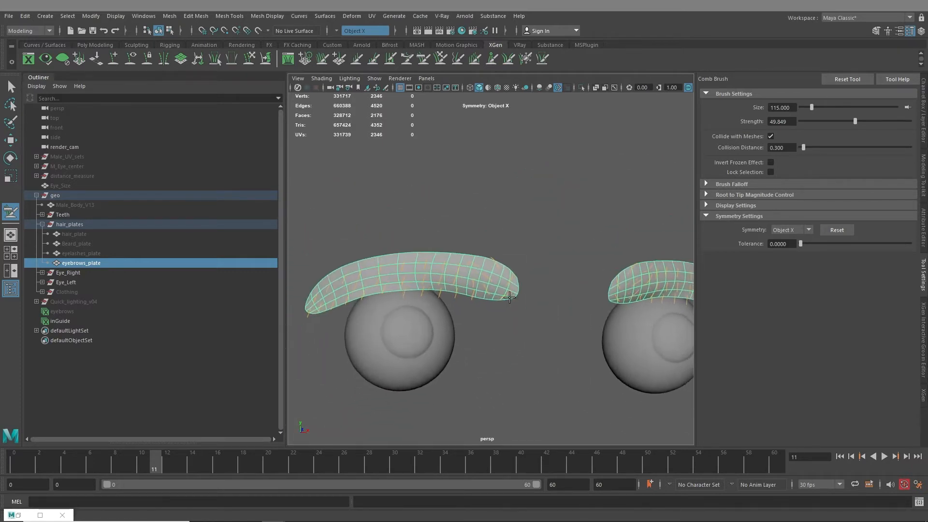
alt+right_drag(511, 295, 532, 354)
alt+middle_drag(531, 354, 521, 340)
alt+right_drag(521, 340, 523, 329)
alt+right_drag(468, 325, 478, 329)
alt+middle_drag(477, 329, 505, 338)
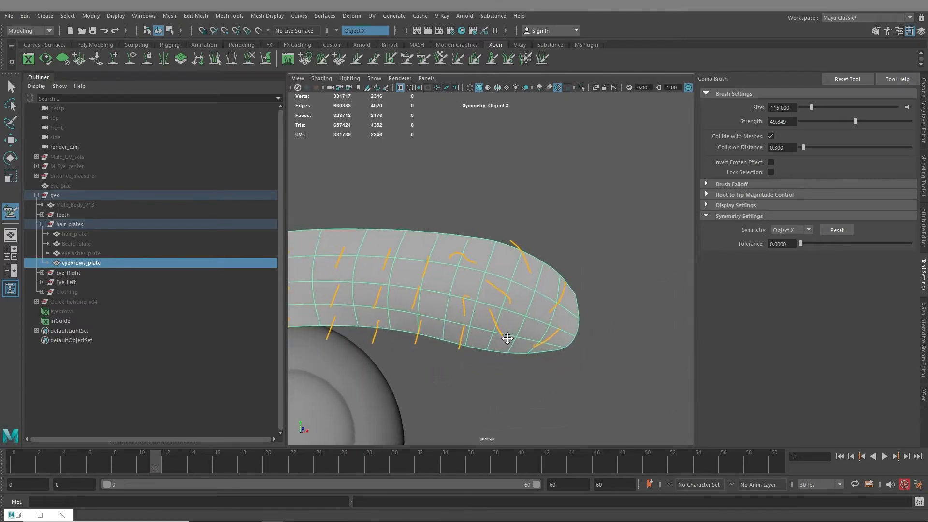
Step: Freeze the guides at the eyebrow plate's inner end with the Freeze brush and show its symmetry settings
alt+drag(506, 338, 547, 312)
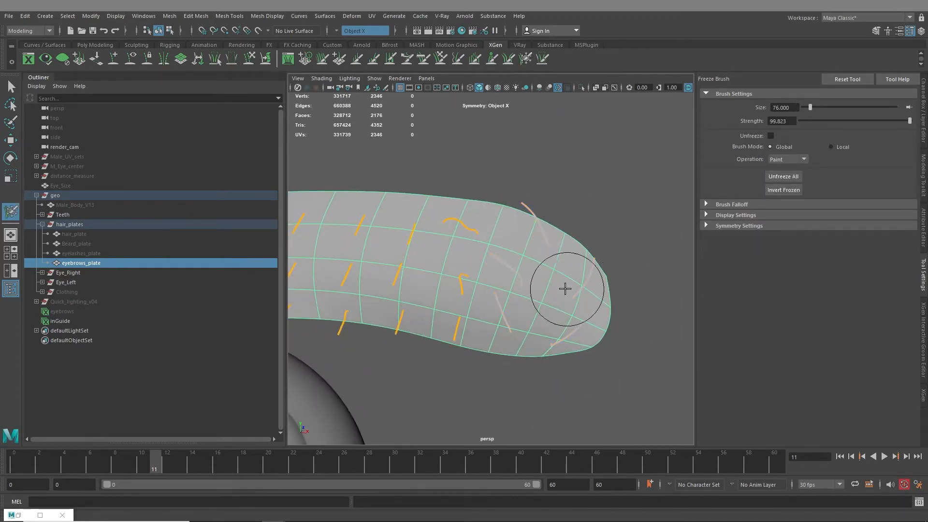
scroll(604, 345, down, 3)
alt+drag(573, 329, 525, 347)
click(736, 228)
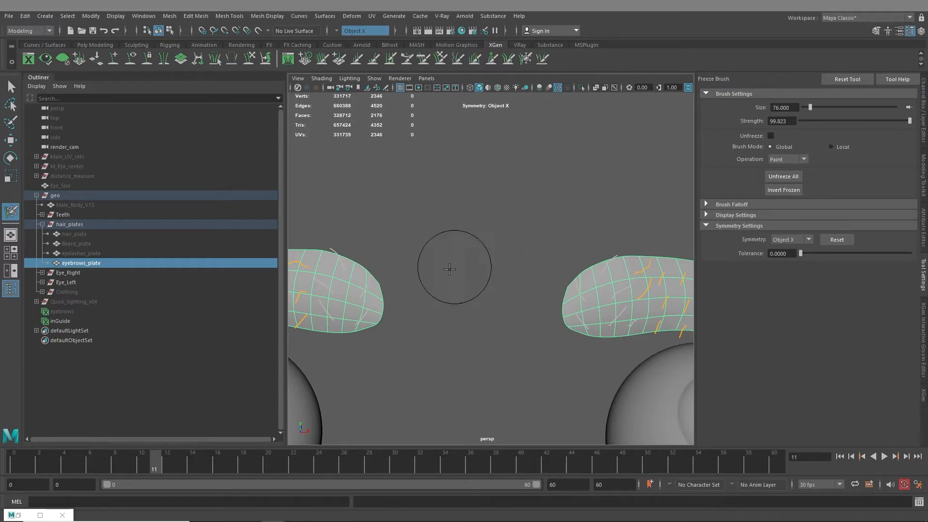
mouse_move(450, 269)
alt+mouse_down()
mouse_move(561, 314)
mouse_move(485, 312)
alt+mouse_up()
alt+middle_drag(484, 313, 529, 309)
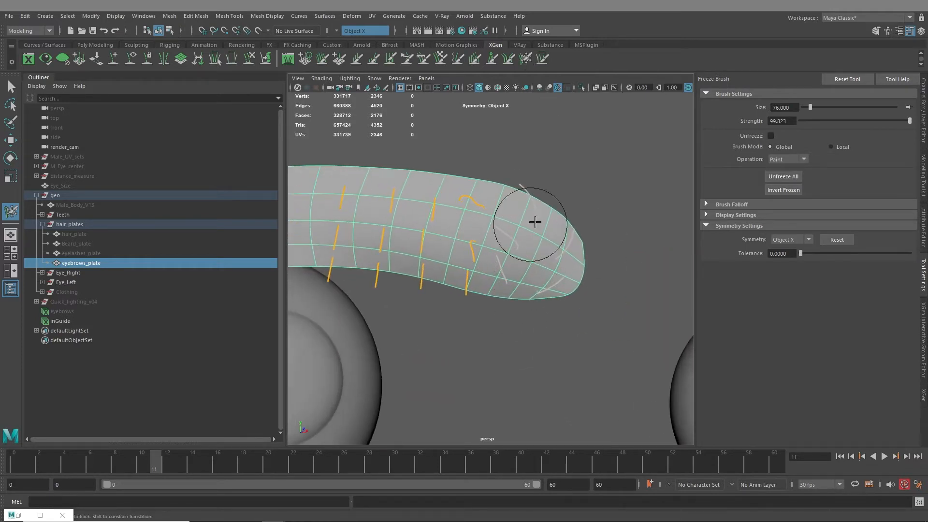
alt+middle_drag(525, 251, 562, 292)
alt+right_drag(561, 292, 565, 317)
alt+drag(565, 318, 550, 305)
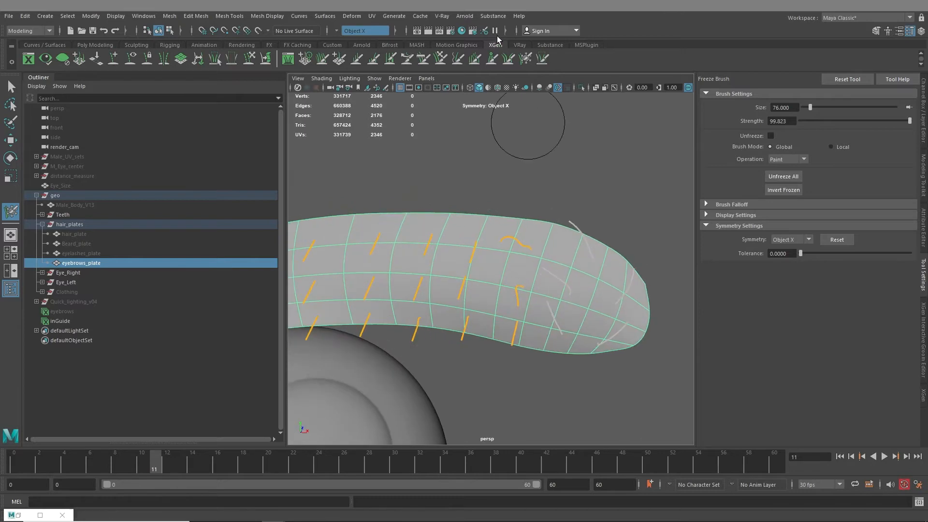
Step: Comb the unfrozen guides with the Comb brush so they lie lengthwise along the eyebrow plate toward its outer tail
click(423, 59)
alt+middle_drag(540, 271, 524, 252)
alt+drag(524, 253, 531, 212)
alt+middle_drag(519, 220, 543, 216)
mouse_move(543, 216)
alt+mouse_down()
mouse_move(549, 238)
mouse_move(403, 216)
alt+mouse_up()
alt+right_drag(478, 256, 456, 247)
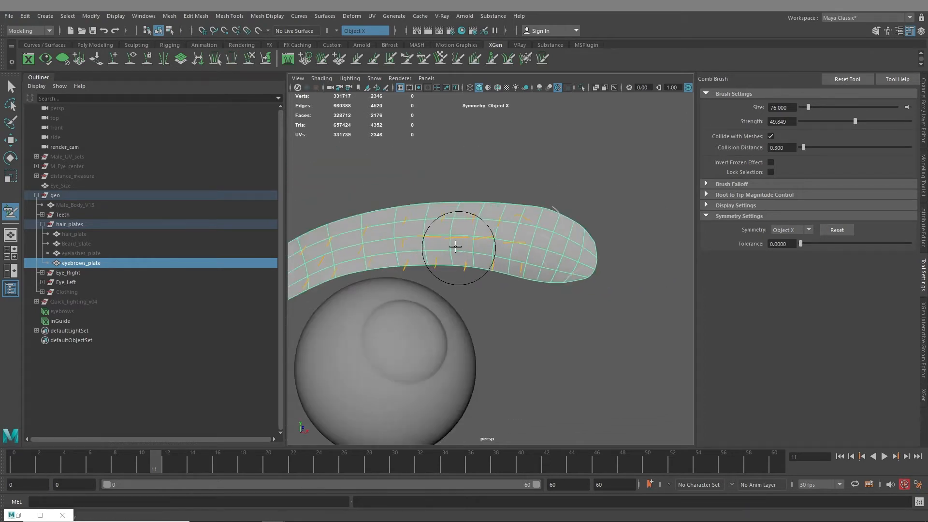
mouse_move(456, 247)
alt+mouse_down()
mouse_move(446, 249)
mouse_move(464, 251)
alt+mouse_up()
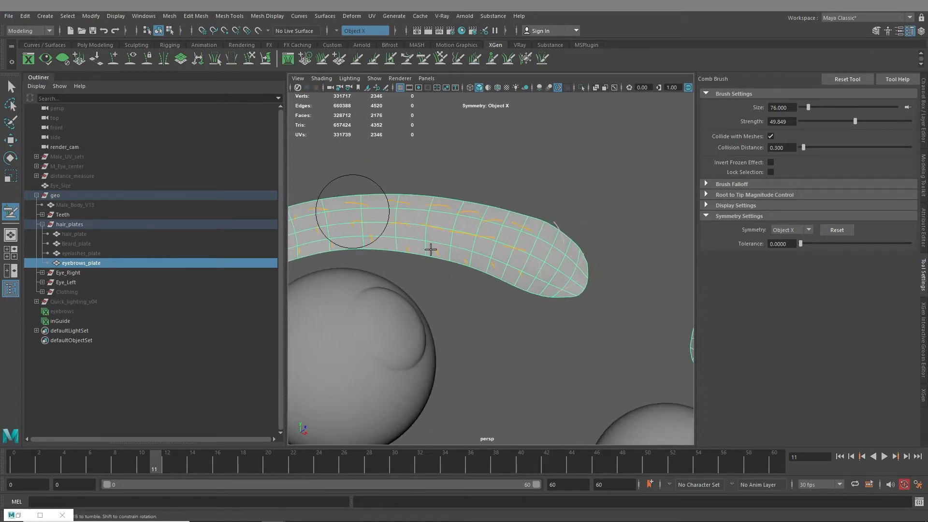
alt+right_drag(488, 251, 442, 238)
alt+drag(442, 238, 446, 234)
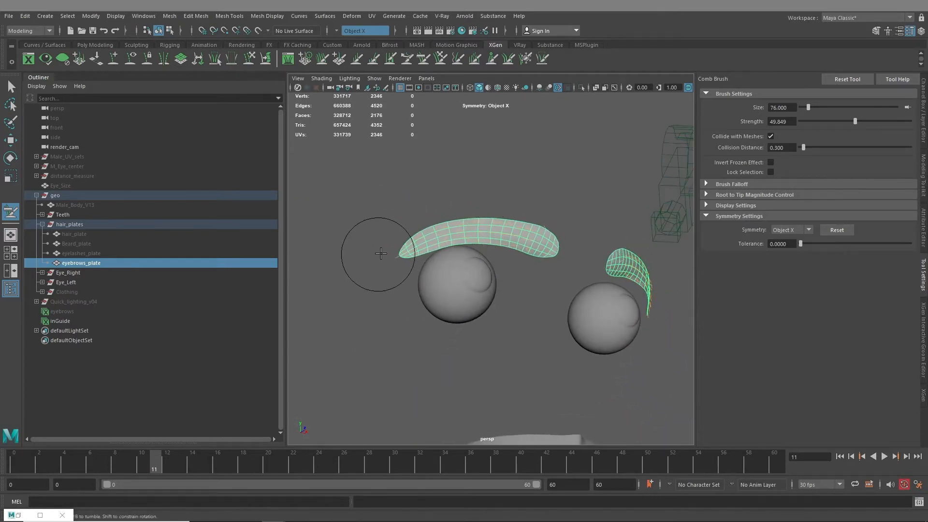
Step: Comb the middle and tail guides along the curve of the eyebrow plate toward its pointed outer end
alt+right_drag(387, 252, 509, 276)
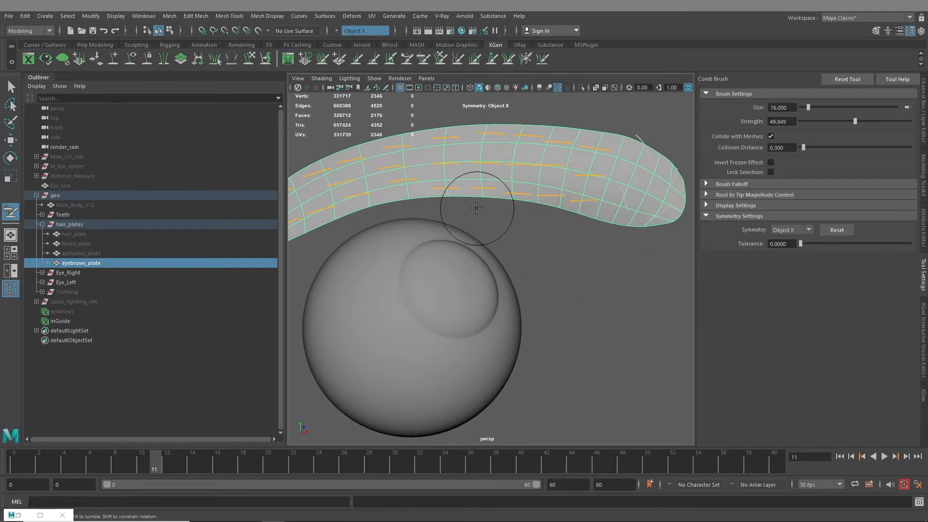
mouse_move(587, 204)
mouse_down()
mouse_move(439, 182)
mouse_move(368, 200)
mouse_up()
drag(408, 172, 316, 201)
alt+middle_drag(343, 209, 351, 209)
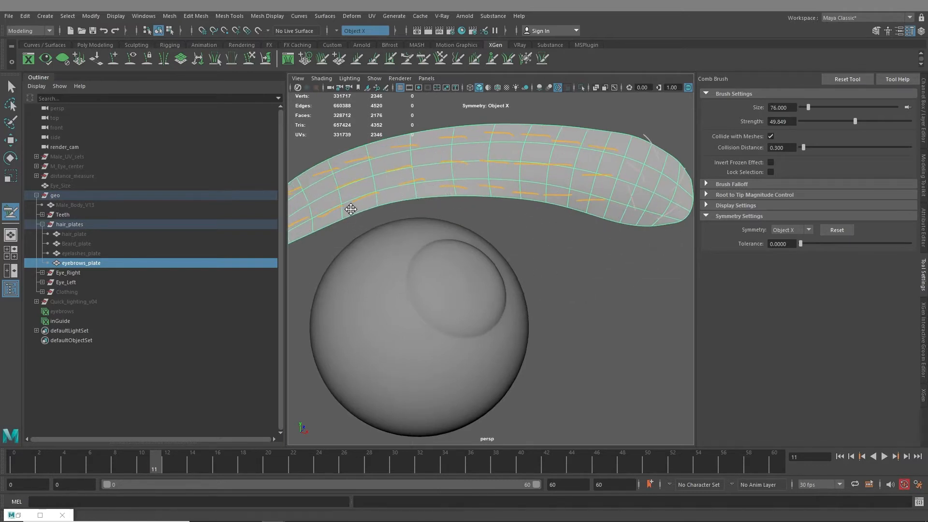
alt+drag(351, 208, 414, 219)
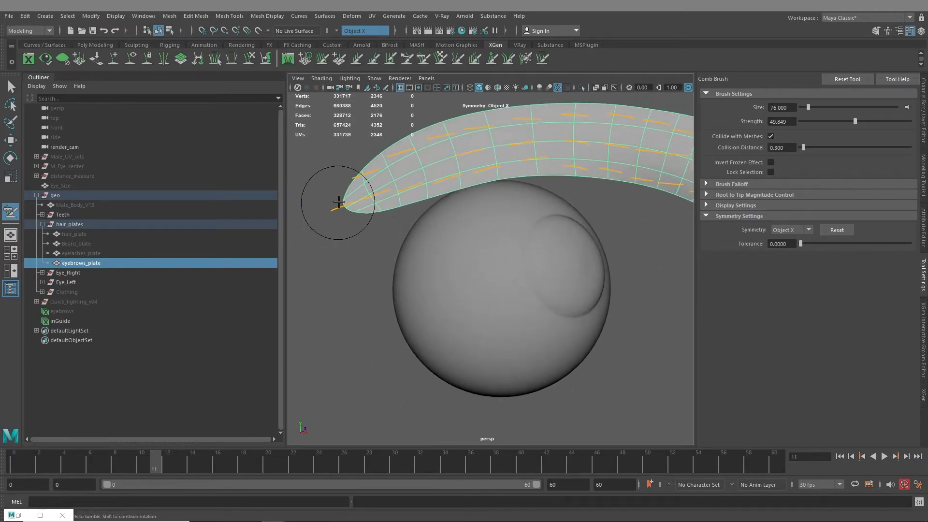
Step: Freeze the middle and lower rows of guides with the Freeze brush, leaving the upper row free
alt+drag(559, 270, 491, 361)
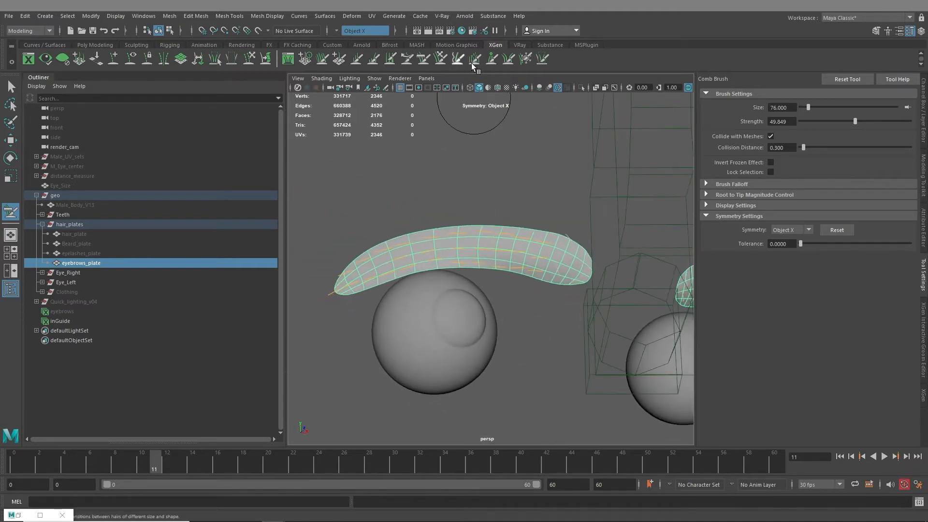
click(525, 59)
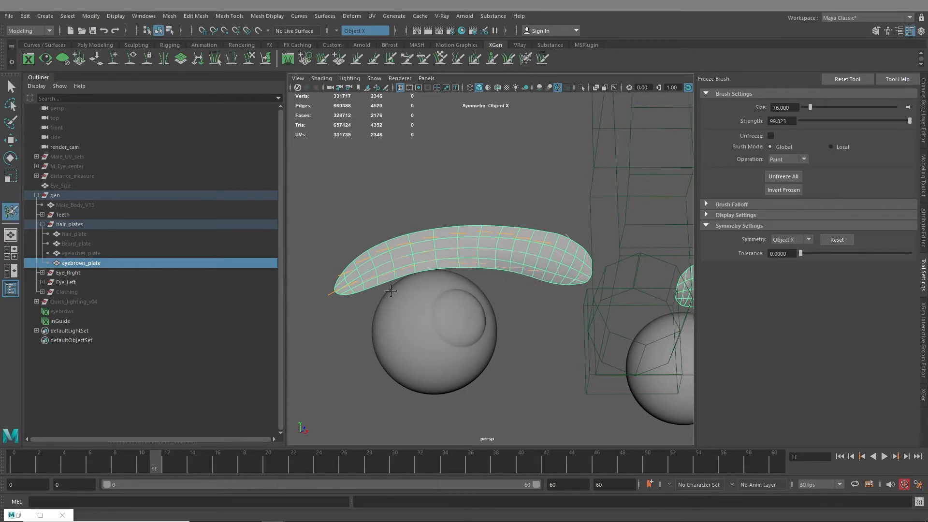
alt+right_drag(473, 343, 545, 233)
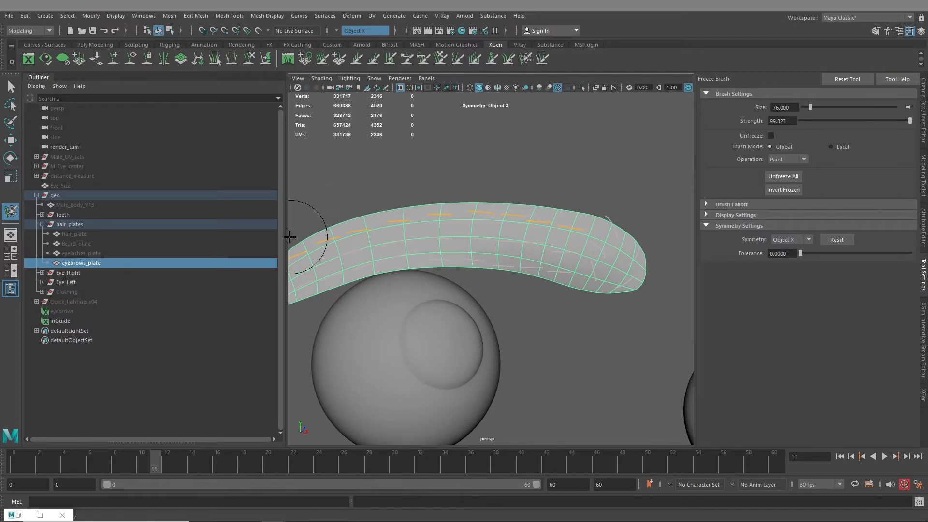
Step: Comb the free upper-row guides near the inner end and above the eye diagonally downward toward the tail
click(422, 59)
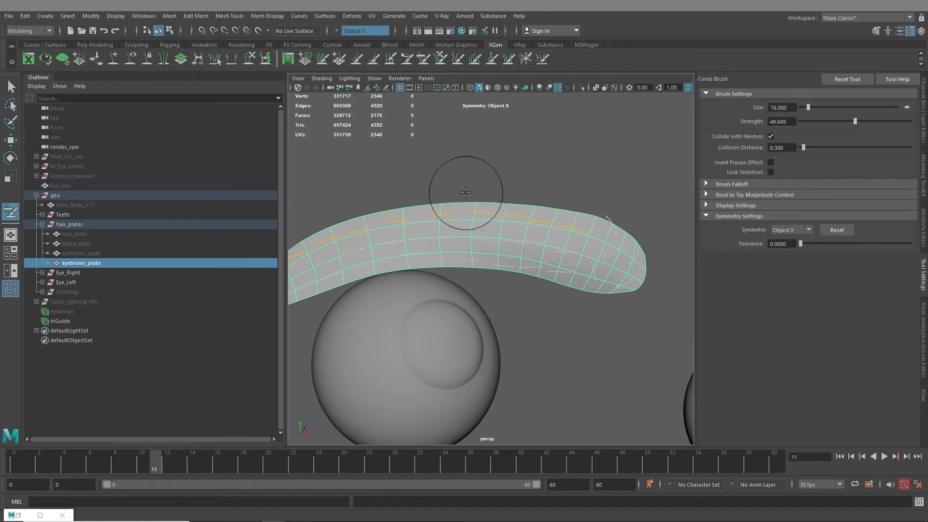
alt+drag(466, 192, 499, 208)
alt+right_drag(512, 232, 486, 220)
alt+drag(486, 220, 469, 211)
alt+right_drag(487, 217, 526, 295)
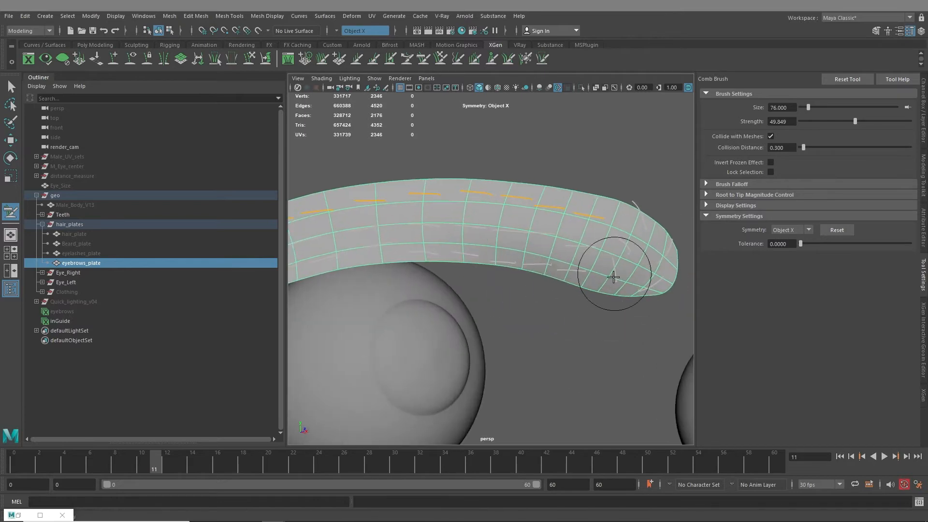
mouse_move(559, 247)
alt+mouse_down()
mouse_move(564, 252)
mouse_move(578, 208)
alt+mouse_up()
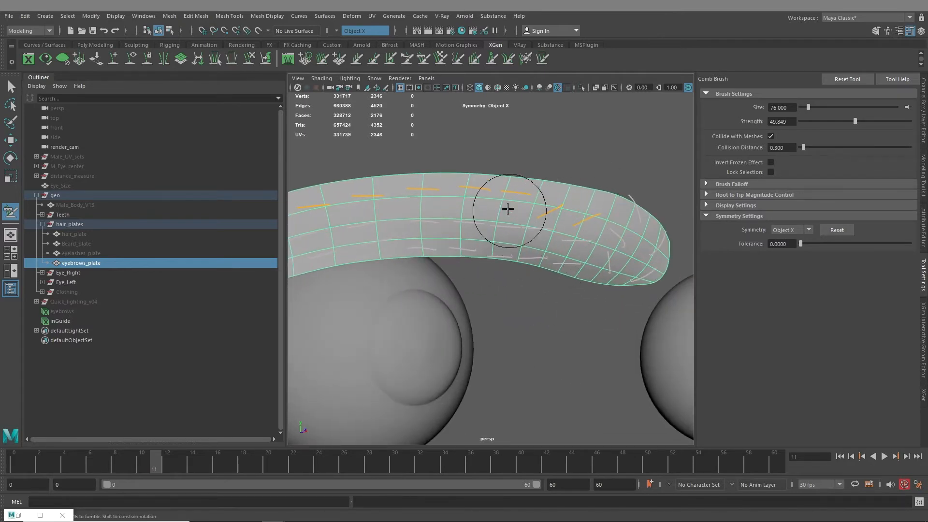
alt+drag(508, 209, 503, 176)
drag(449, 220, 505, 193)
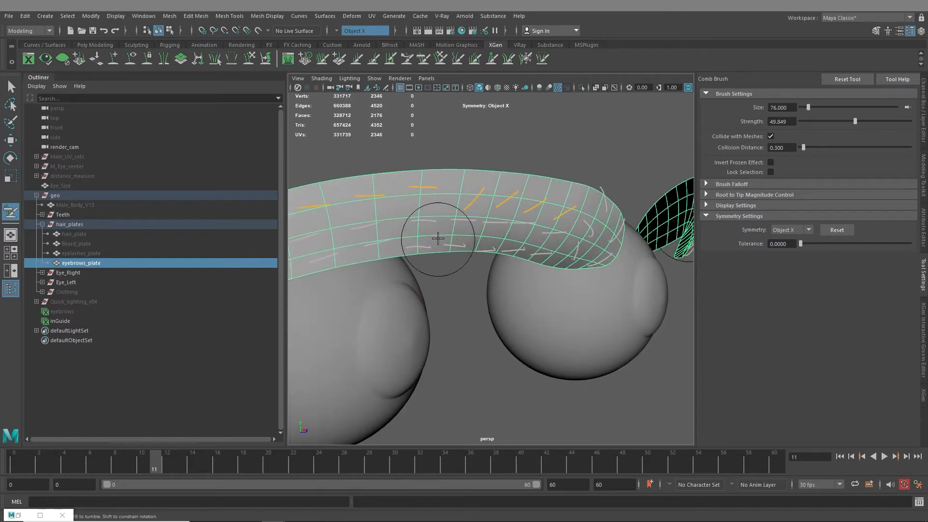
Step: Continue combing the upper-row guides diagonally downward along the outer half of the eyebrow plate
alt+drag(402, 188, 404, 194)
alt+middle_drag(404, 195, 481, 193)
drag(461, 196, 510, 168)
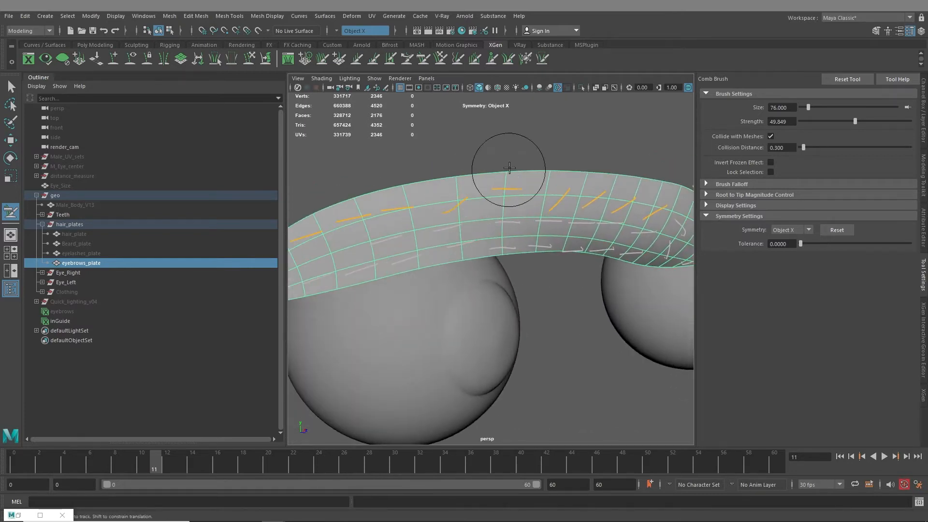
alt+middle_drag(393, 266, 495, 239)
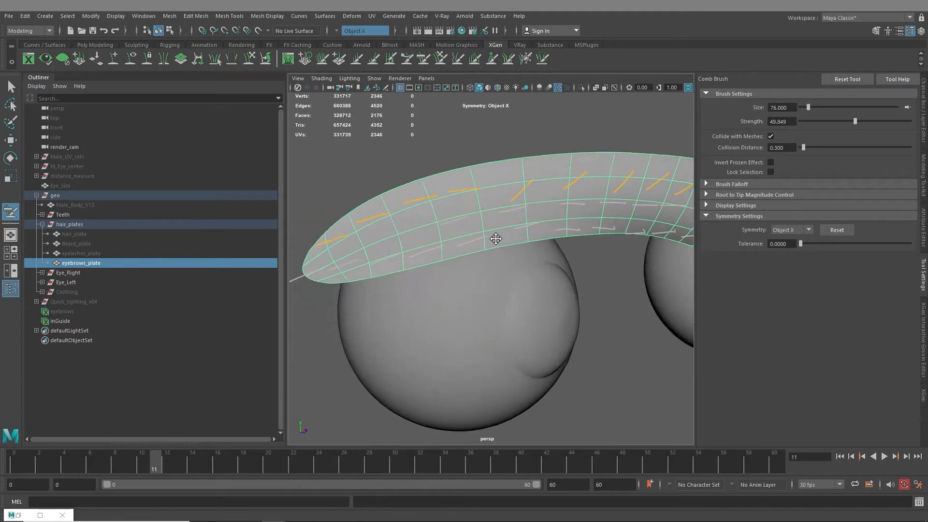
alt+drag(496, 238, 455, 213)
mouse_move(440, 169)
mouse_down()
mouse_move(417, 250)
mouse_move(453, 289)
mouse_move(530, 278)
mouse_up()
alt+middle_drag(530, 277, 513, 282)
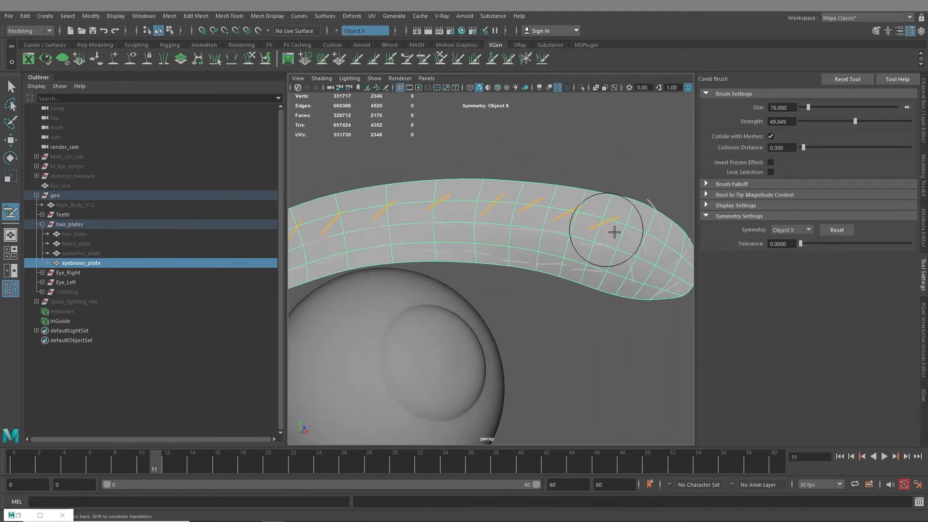
Step: Comb the upper-row guides at the eyebrow's tail to the same diagonal slant and inspect the row
alt+middle_drag(503, 247, 557, 224)
alt+right_drag(557, 223, 489, 240)
alt+drag(489, 240, 528, 235)
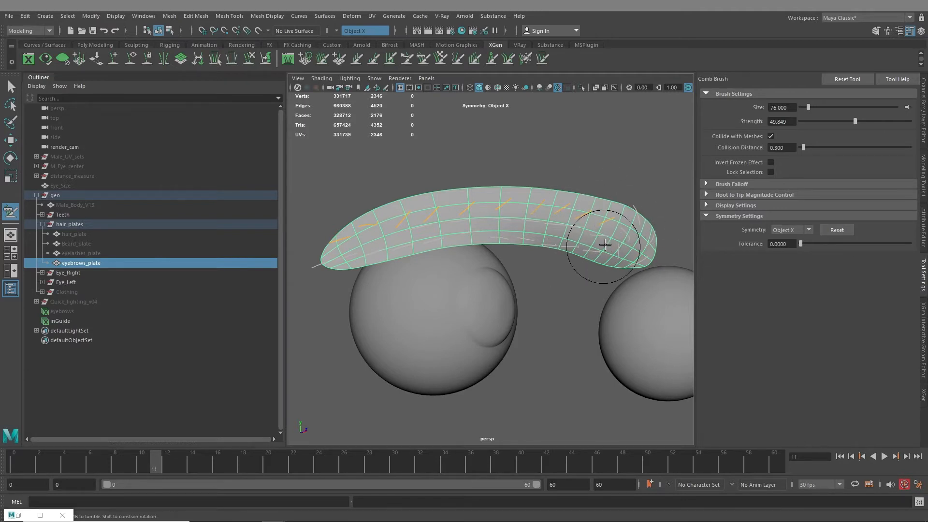
alt+middle_drag(368, 286, 420, 299)
alt+right_drag(420, 300, 441, 306)
drag(358, 268, 391, 220)
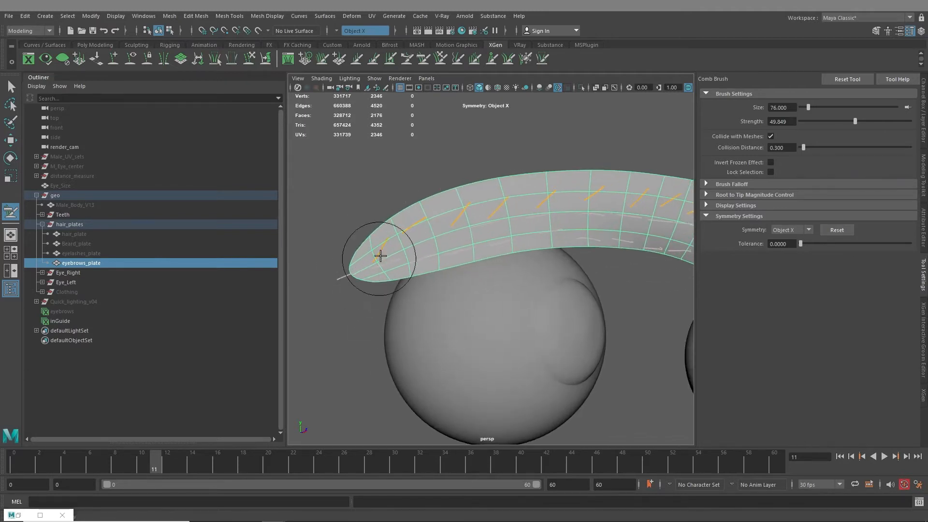
alt+drag(457, 282, 501, 327)
mouse_move(568, 326)
alt+mouse_down()
mouse_move(532, 309)
mouse_move(483, 305)
alt+mouse_up()
alt+drag(449, 224, 514, 259)
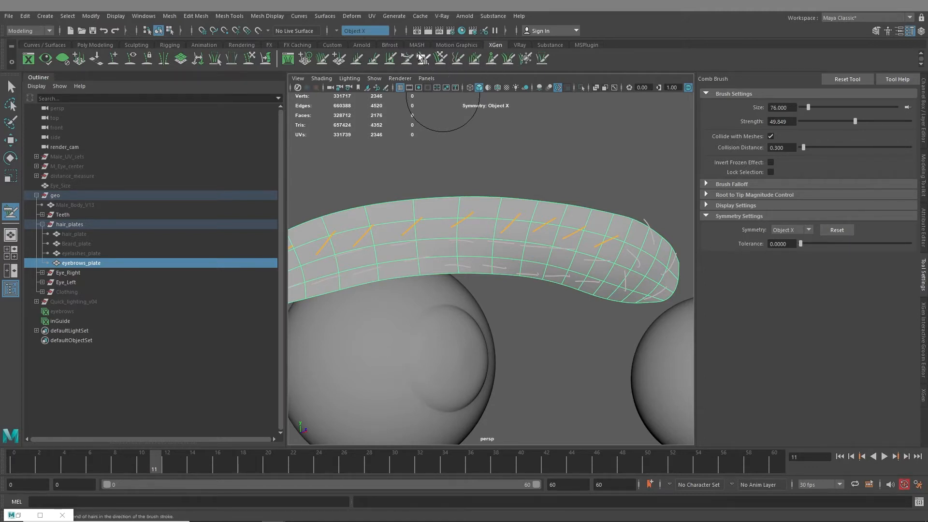
Step: Freeze the upper row of guides and unfreeze the lower row from the inner end to above the eye
click(526, 59)
alt+middle_drag(556, 208, 555, 186)
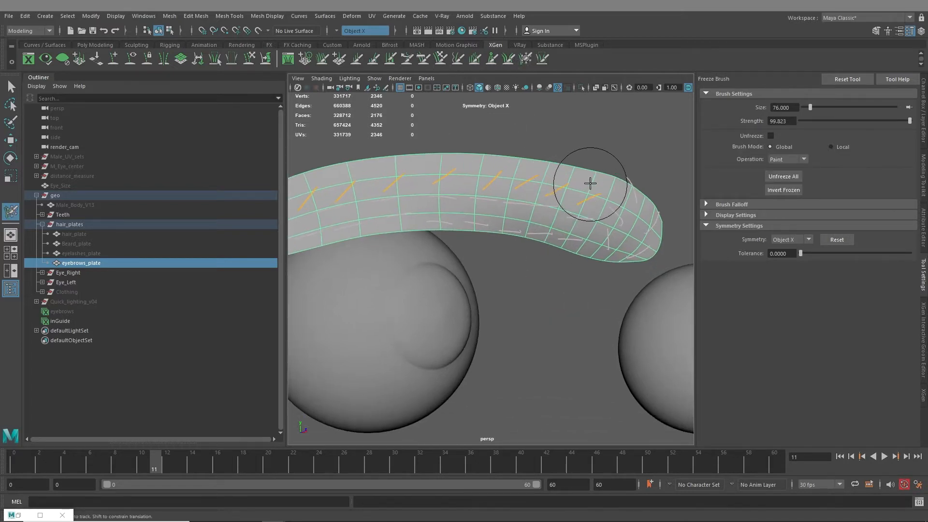
alt+middle_drag(429, 192, 543, 165)
alt+middle_drag(435, 226, 299, 195)
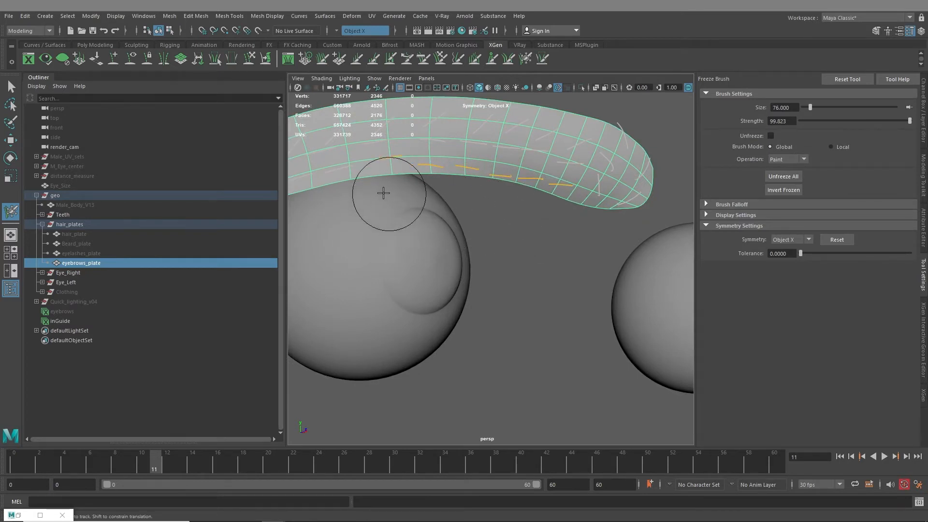
Step: Unfreeze the remaining lower-row guides toward the eyebrow's tail with the Freeze brush and inspect the row
mouse_move(338, 210)
alt+mouse_down()
mouse_move(488, 182)
mouse_move(478, 172)
alt+mouse_up()
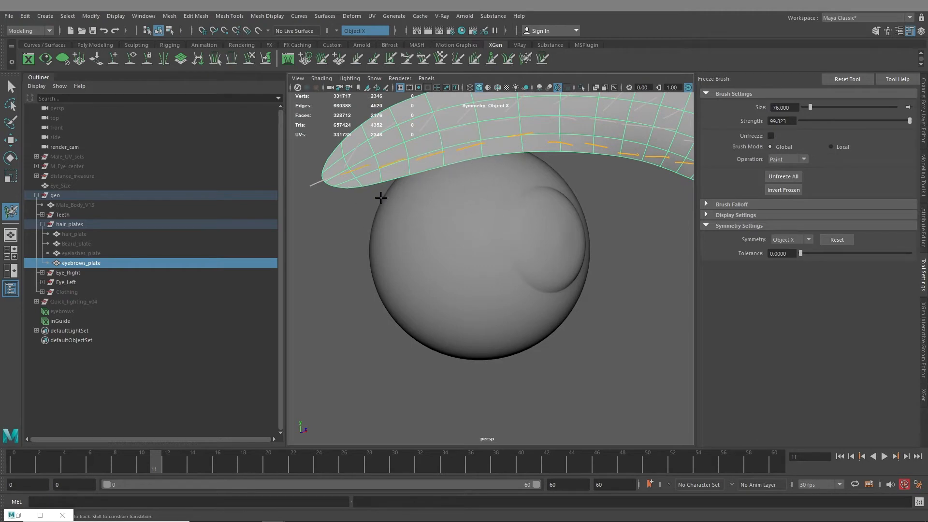
mouse_move(387, 212)
alt+mouse_down()
mouse_move(403, 222)
mouse_move(406, 242)
alt+mouse_up()
alt+right_drag(406, 242, 488, 337)
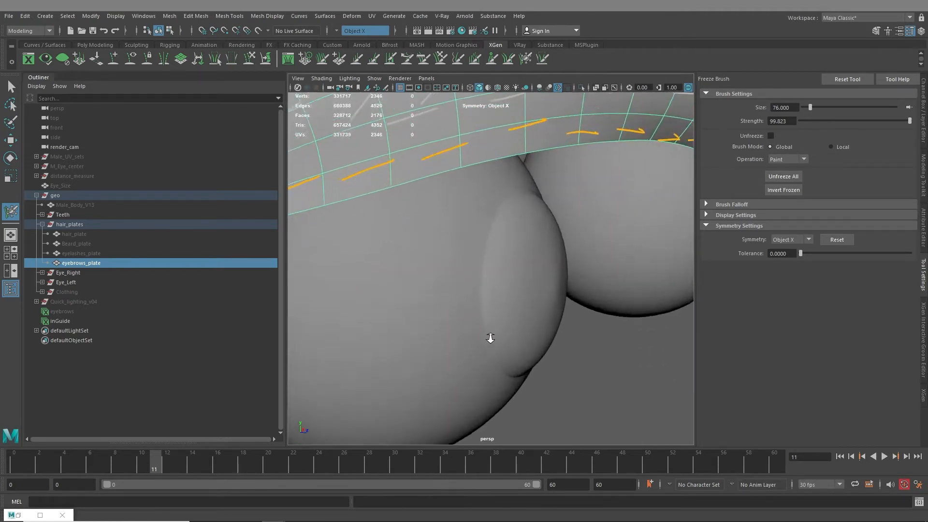
alt+drag(489, 337, 500, 295)
alt+right_drag(499, 294, 455, 285)
alt+middle_drag(546, 217, 402, 244)
alt+drag(402, 244, 471, 257)
alt+middle_drag(470, 257, 527, 269)
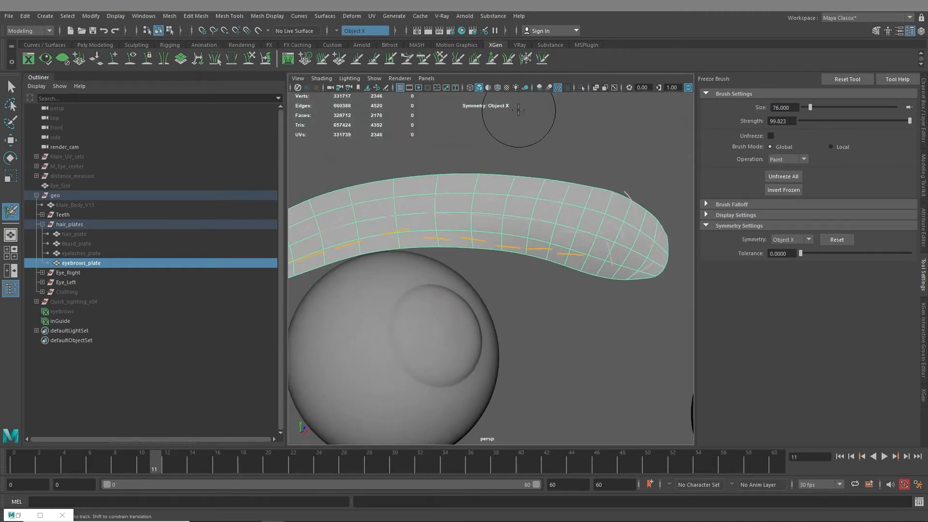
Step: Comb the lower-row guides to a diagonal slant along the eyebrow plate with the Comb brush, from the inner half out to the tail
click(422, 59)
drag(507, 235, 543, 257)
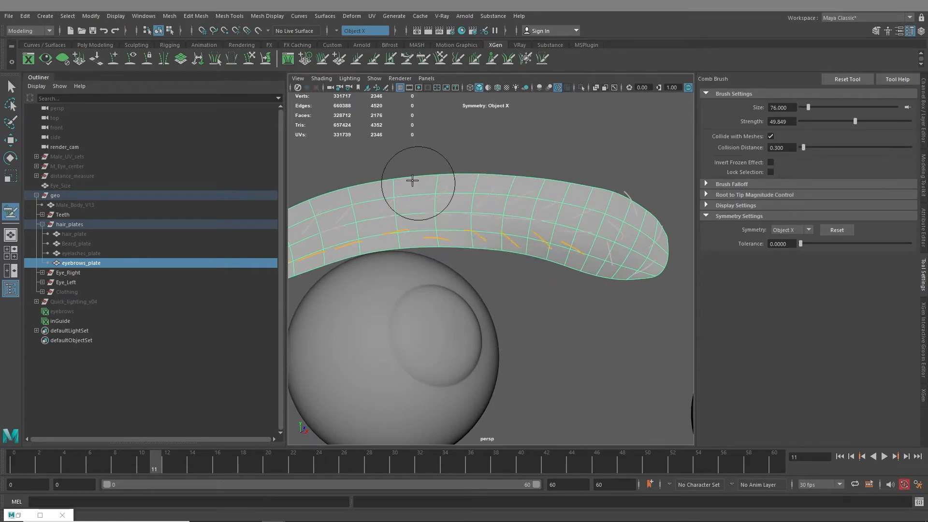
drag(412, 180, 453, 238)
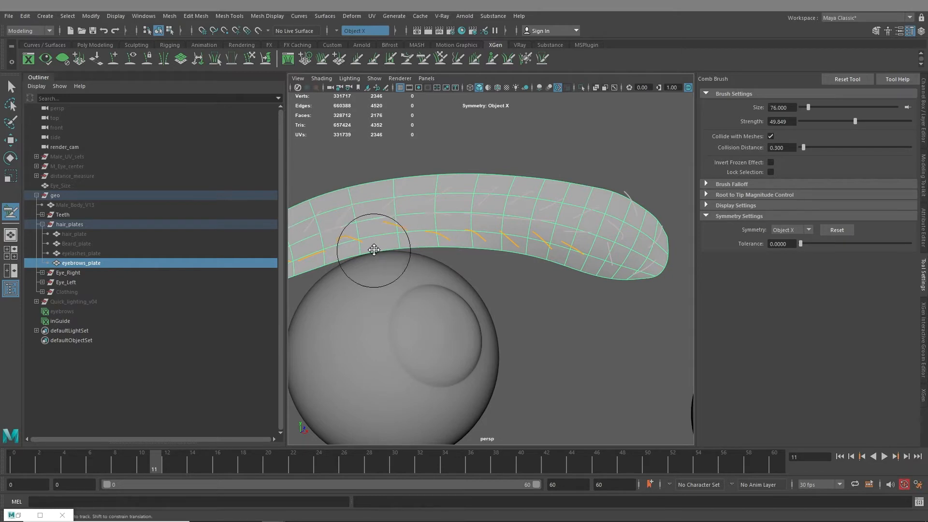
mouse_move(372, 248)
alt+mouse_down()
mouse_move(433, 220)
mouse_move(389, 210)
alt+mouse_up()
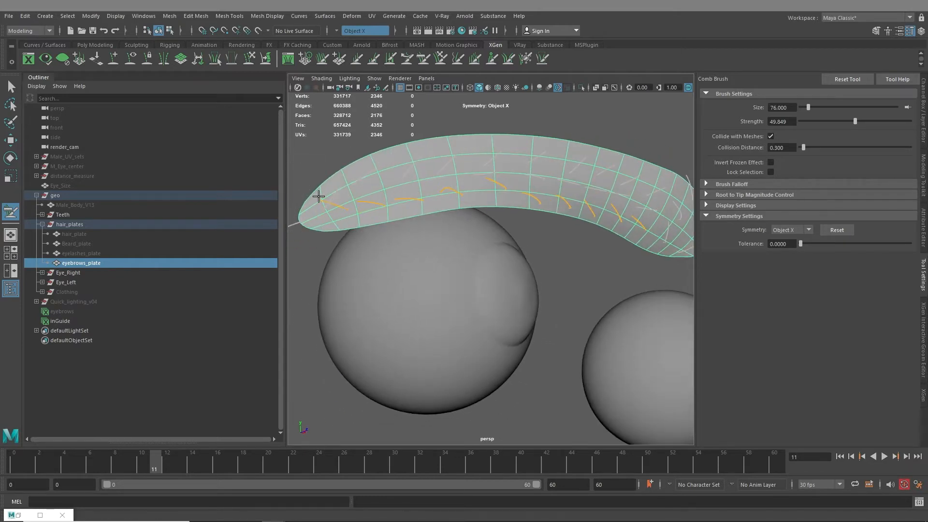
mouse_move(318, 196)
mouse_down()
mouse_move(315, 203)
mouse_move(350, 208)
mouse_move(354, 186)
mouse_move(373, 170)
mouse_up()
drag(459, 192, 381, 150)
drag(502, 189, 439, 147)
Step: Refine the direction of the lower-row guides above the eye and straighten the guide at the eyebrow's tail by combing
alt+drag(494, 168, 534, 197)
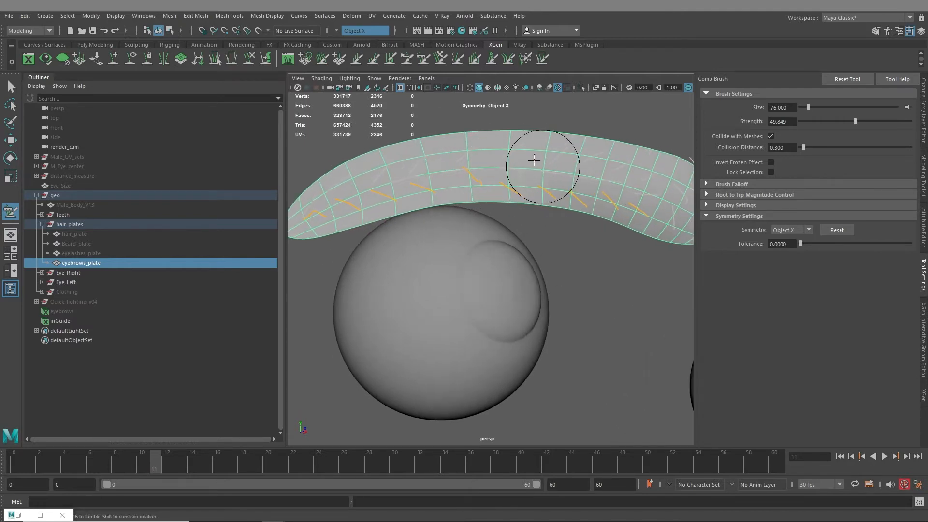
mouse_move(617, 201)
mouse_down()
mouse_move(557, 168)
mouse_move(572, 168)
mouse_up()
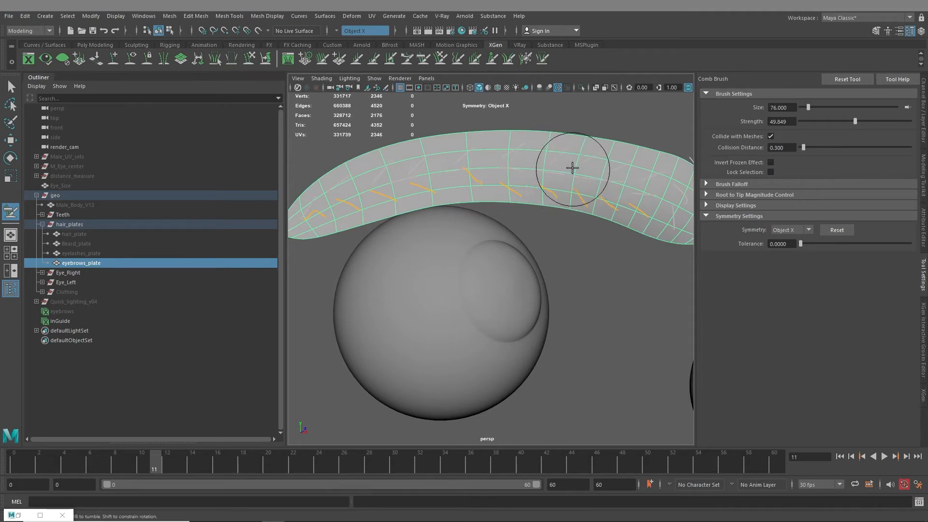
mouse_move(640, 201)
mouse_down()
mouse_move(597, 183)
mouse_move(628, 187)
mouse_move(590, 192)
mouse_up()
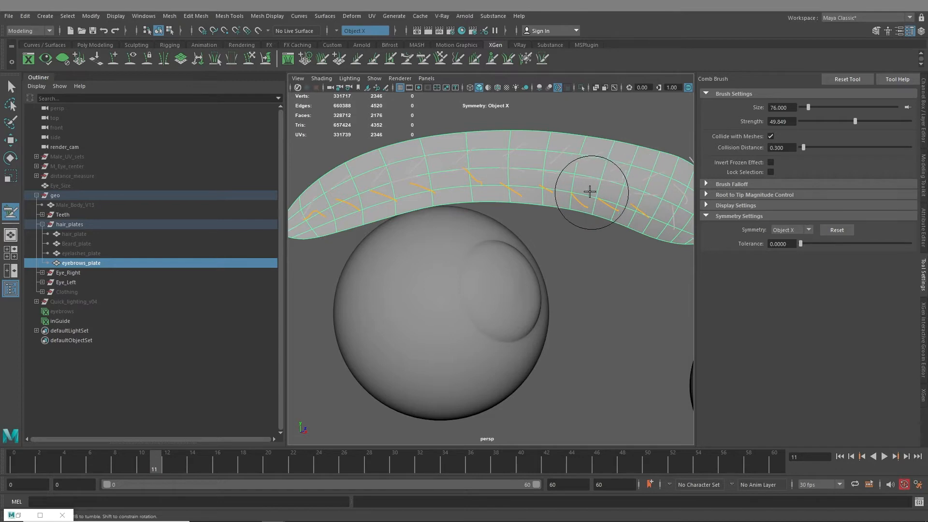
alt+drag(459, 151, 437, 221)
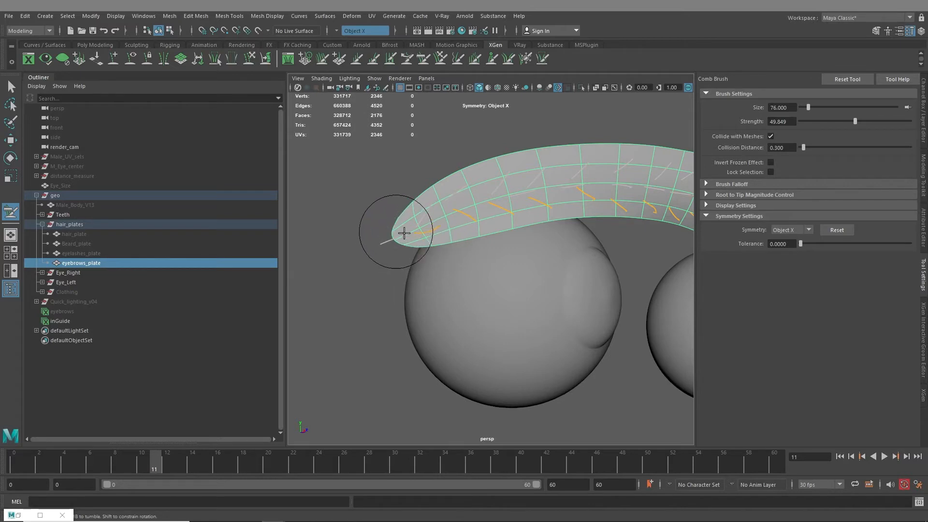
drag(431, 237, 404, 229)
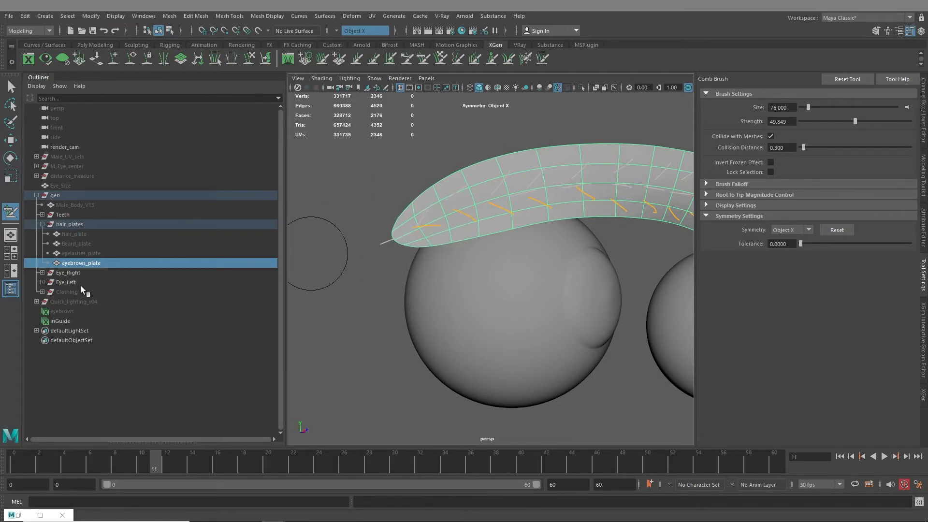
Step: Show the hidden eyebrows description and inspect how its hairs flow at the eyebrow's tail
click(62, 312)
key(h)
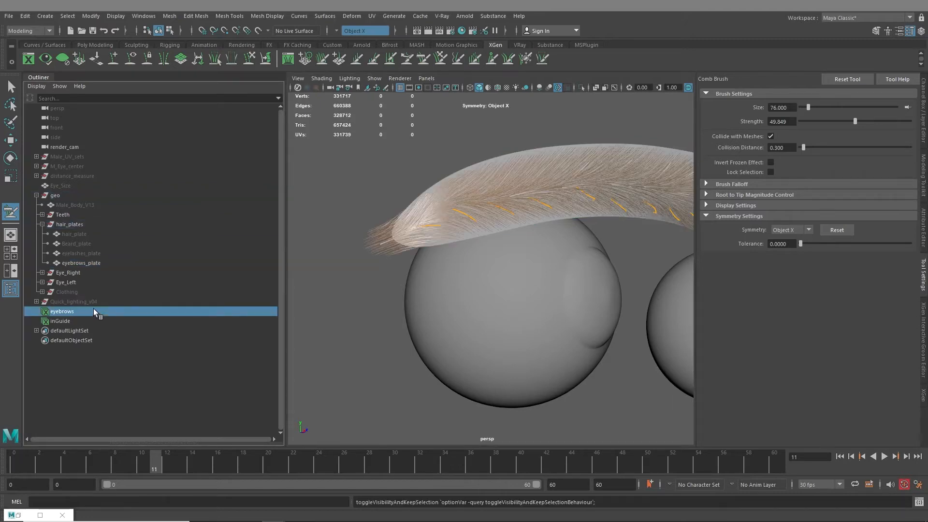
mouse_move(452, 291)
alt+mouse_down()
mouse_move(555, 269)
mouse_move(534, 243)
mouse_move(525, 267)
mouse_move(617, 269)
mouse_move(553, 265)
mouse_move(525, 295)
mouse_move(485, 277)
mouse_move(466, 324)
alt+mouse_up()
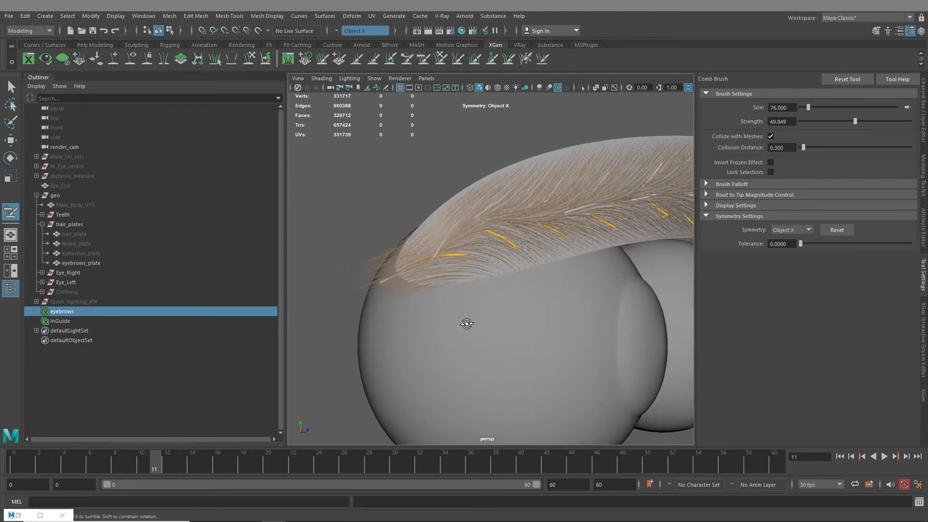
mouse_move(479, 277)
alt+mouse_down()
mouse_move(497, 269)
mouse_move(452, 265)
alt+mouse_up()
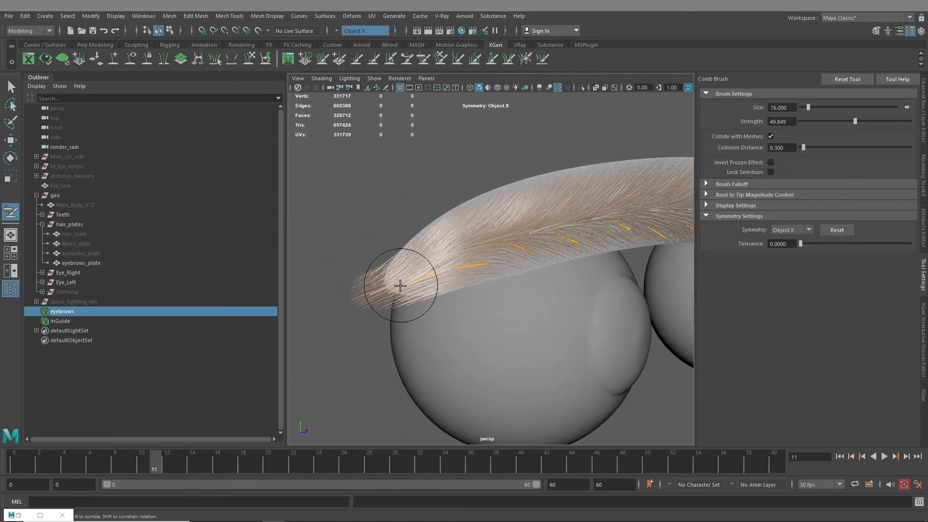
mouse_move(465, 273)
alt+mouse_down()
mouse_move(464, 251)
mouse_move(478, 275)
mouse_move(503, 284)
mouse_move(419, 265)
alt+mouse_up()
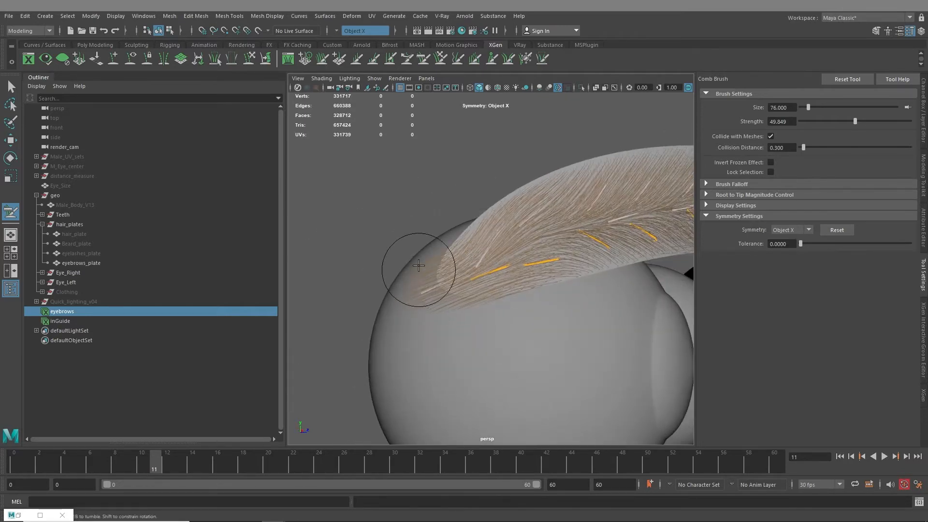
Step: Try unfreezing all guides and shortening the ones at the eyebrow's tail with the Length brush, and undo both changes
click(525, 59)
right_click(515, 247)
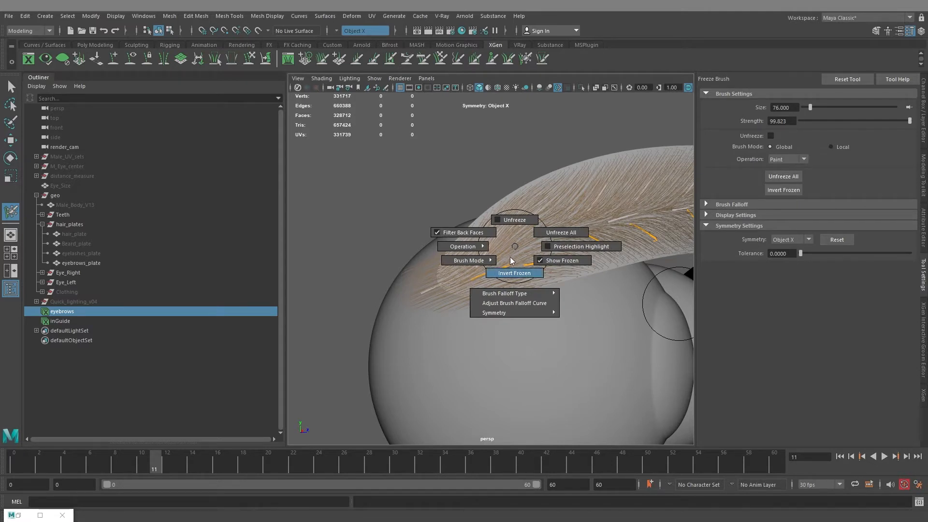
click(530, 236)
alt+drag(493, 280, 477, 253)
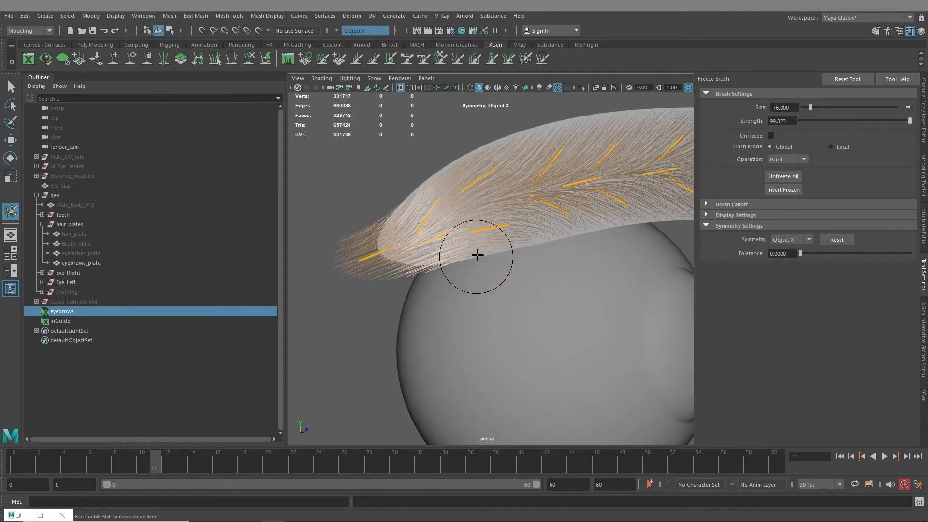
click(357, 60)
mouse_move(386, 270)
mouse_down()
mouse_move(373, 255)
mouse_move(367, 263)
mouse_move(424, 222)
mouse_move(491, 236)
mouse_move(486, 212)
mouse_move(541, 230)
mouse_move(415, 234)
mouse_up()
click(785, 275)
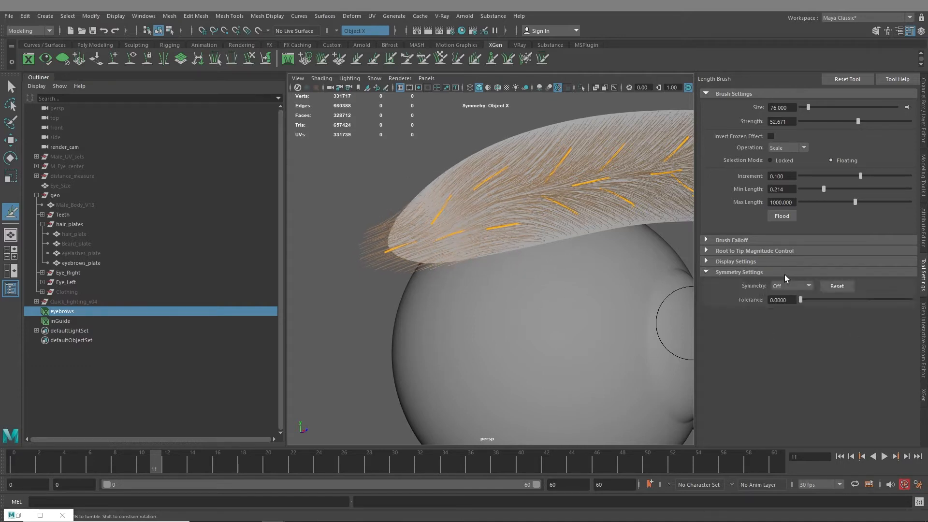
key(ctrl+z)
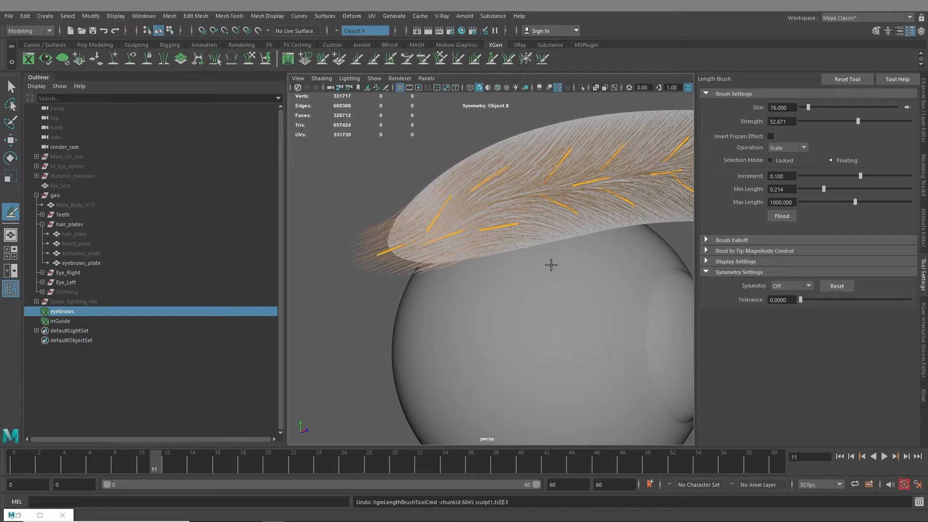
key(ctrl+z)
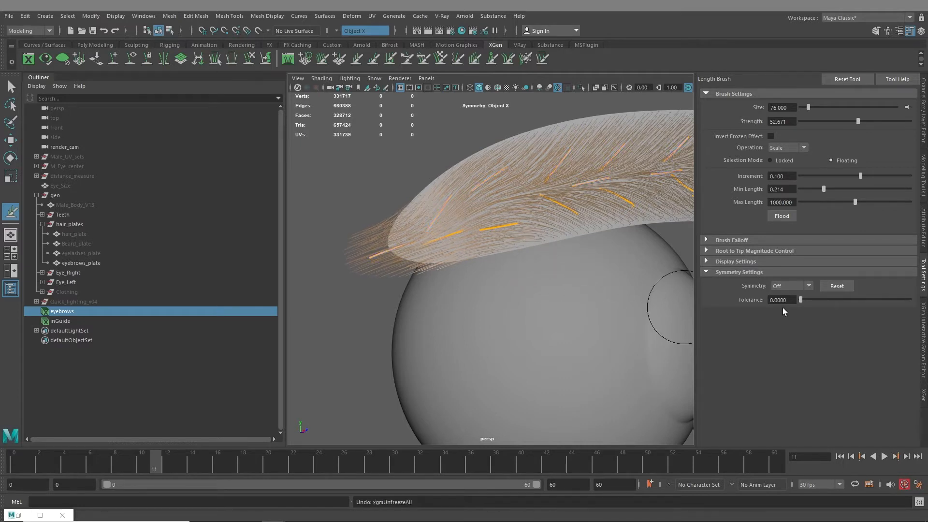
Step: With the Length brush's symmetry set to Object X, unfreeze all guides and shorten those at the eyebrow's tail
click(796, 287)
click(787, 306)
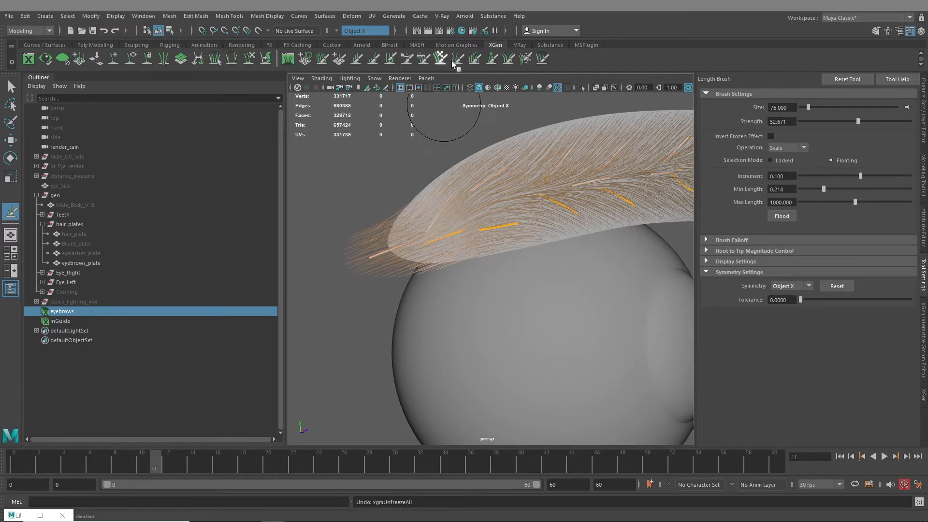
mouse_move(494, 217)
ctrl+shift+right_down()
mouse_move(496, 242)
mouse_move(515, 205)
ctrl+shift+right_up()
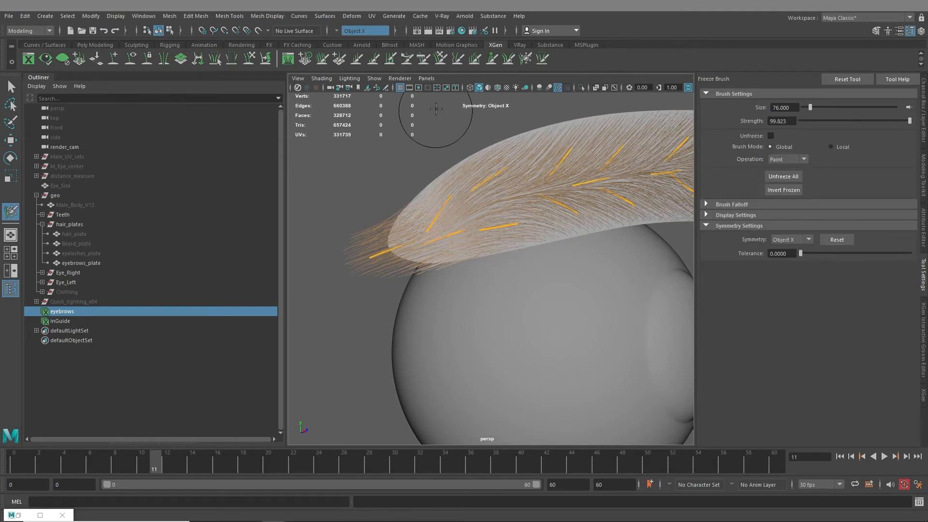
click(357, 59)
mouse_move(372, 264)
mouse_down()
mouse_move(412, 248)
mouse_move(437, 224)
mouse_move(457, 255)
mouse_up()
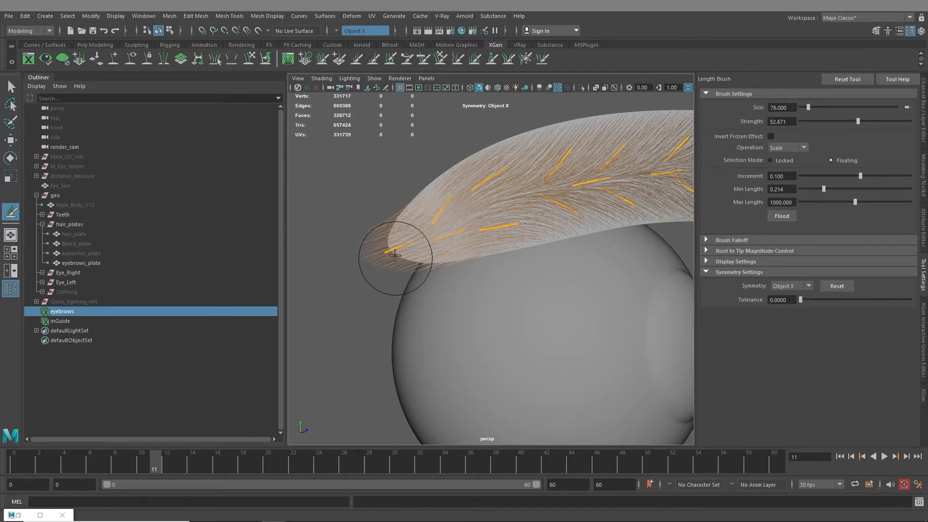
Step: Examine the hair direction and length at the eyebrow's inner end and across both eyebrows
scroll(485, 319, down, 6)
mouse_move(580, 285)
alt+mouse_down()
mouse_move(530, 294)
mouse_move(522, 286)
mouse_move(535, 219)
mouse_move(565, 165)
mouse_move(550, 169)
mouse_move(666, 265)
mouse_move(628, 248)
alt+mouse_up()
scroll(483, 291, up, 8)
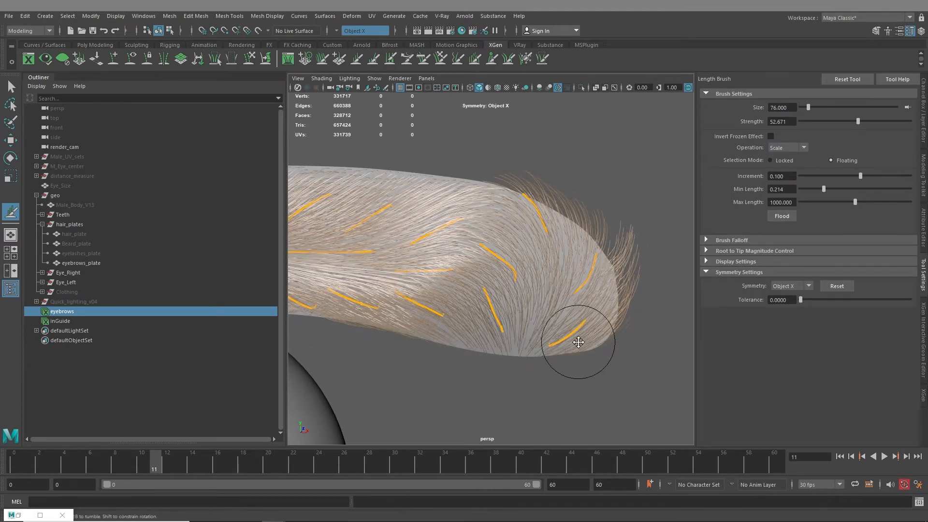
alt+drag(579, 344, 574, 344)
alt+right_drag(573, 343, 492, 328)
alt+middle_drag(493, 327, 580, 351)
alt+right_drag(580, 351, 555, 351)
alt+drag(556, 351, 526, 324)
alt+right_drag(527, 324, 483, 321)
alt+middle_drag(560, 323, 467, 301)
alt+drag(467, 301, 460, 253)
alt+right_drag(459, 253, 497, 315)
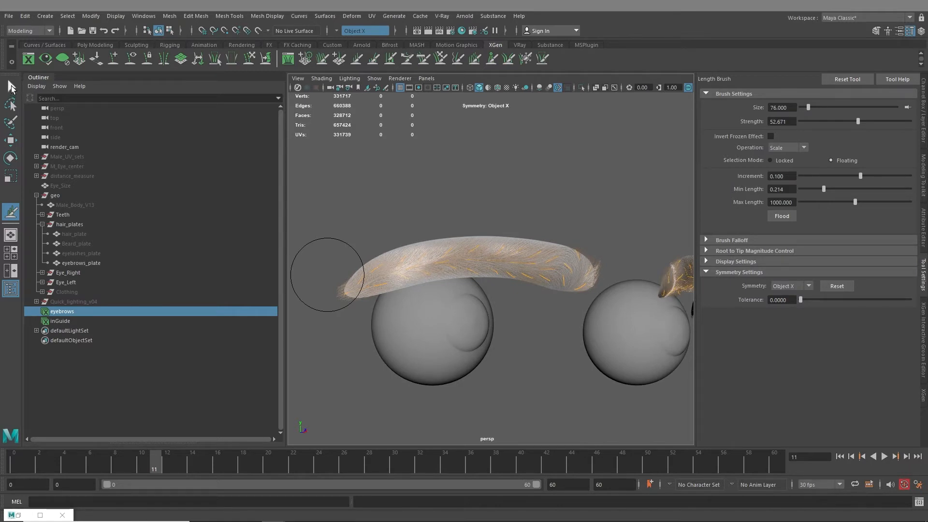
Step: Leave the Length brush and hide the inGuide description so only the eyebrow hairs show
click(11, 87)
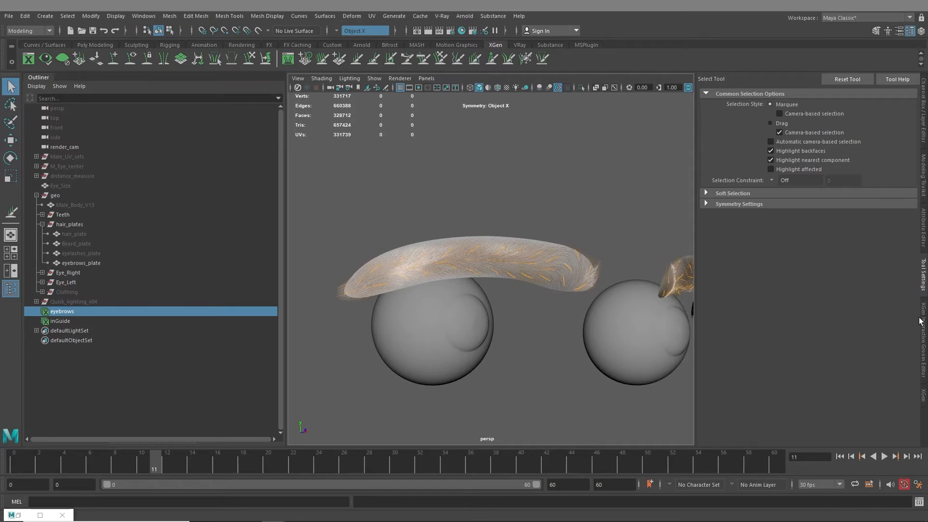
scroll(482, 248, up, 3)
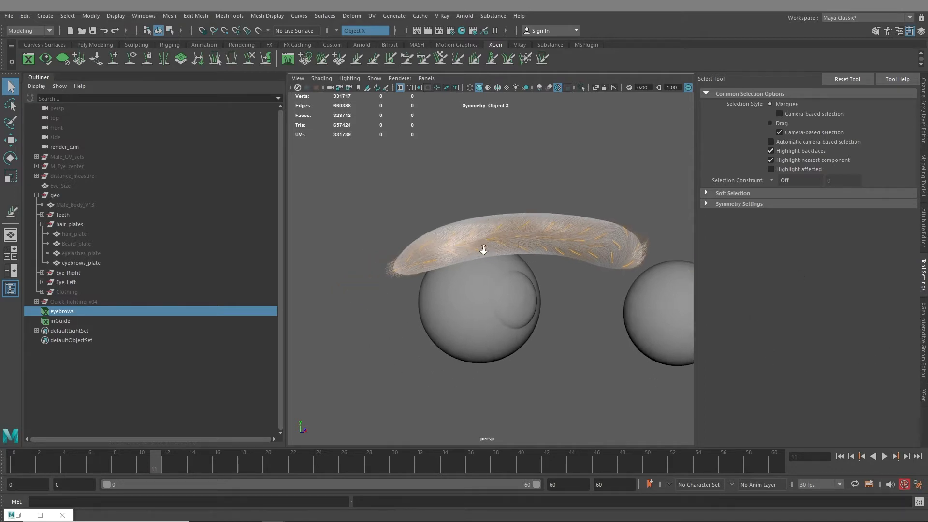
click(79, 320)
key(h)
alt+drag(594, 297, 862, 297)
Step: Select eyebrows_base in the groom hierarchy and review the attributes of its base, guide, inGuide_base, sculpt and scale nodes
click(924, 355)
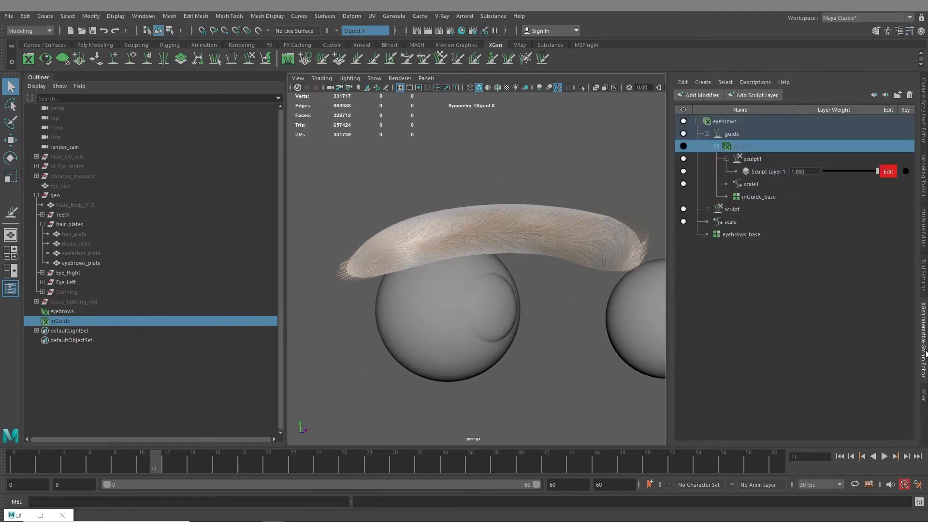
click(750, 236)
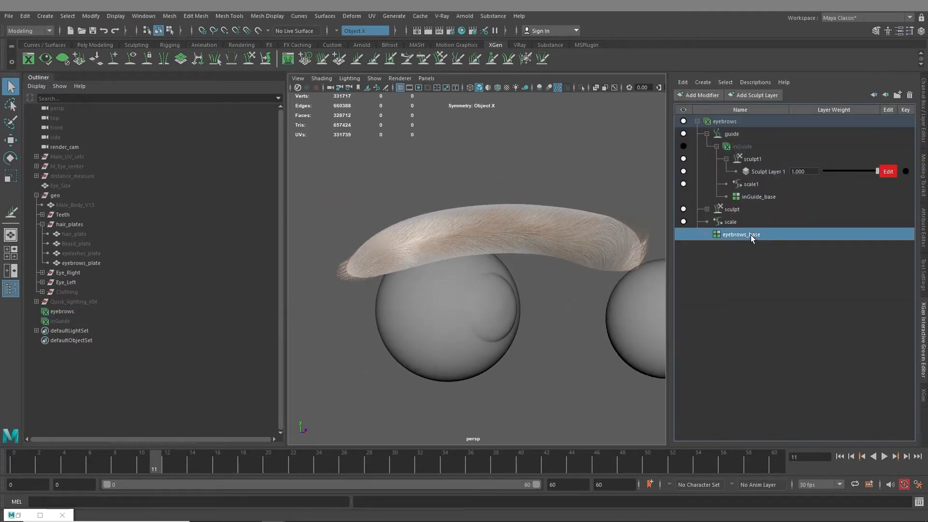
click(923, 236)
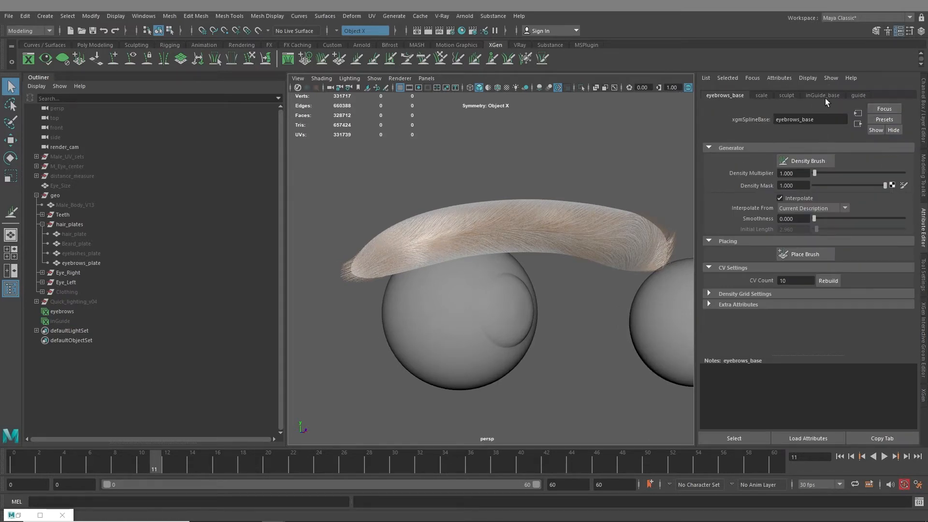
click(857, 96)
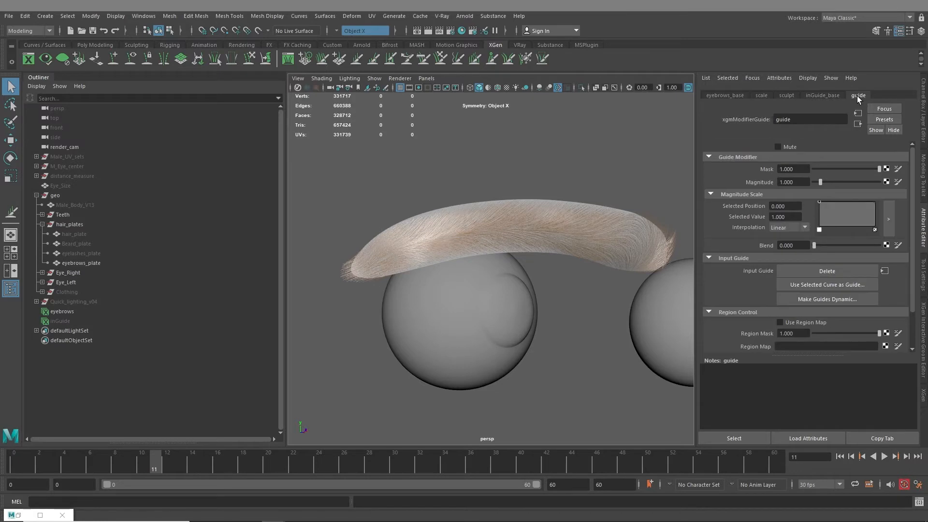
click(827, 96)
click(786, 96)
click(761, 96)
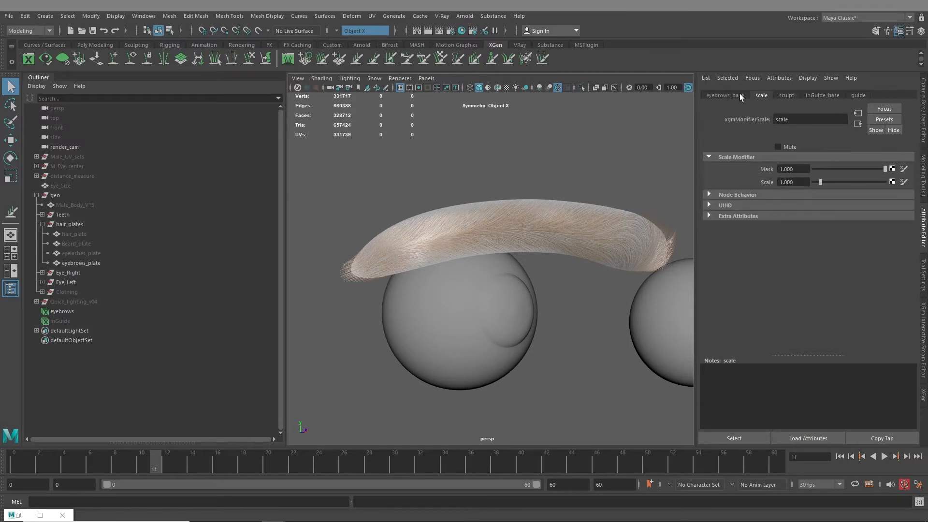
click(726, 95)
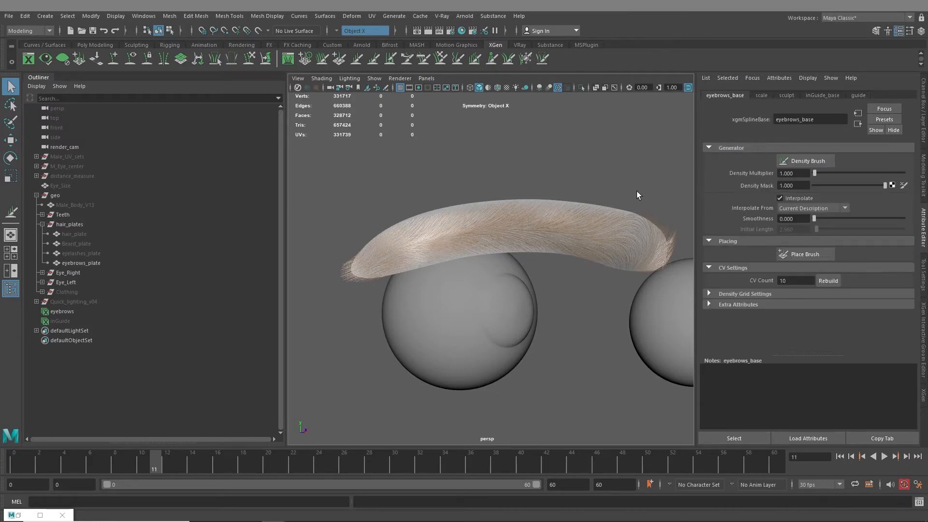
Step: Select the eyebrows description in the groom hierarchy and set its Width Scale to 0.030
click(924, 333)
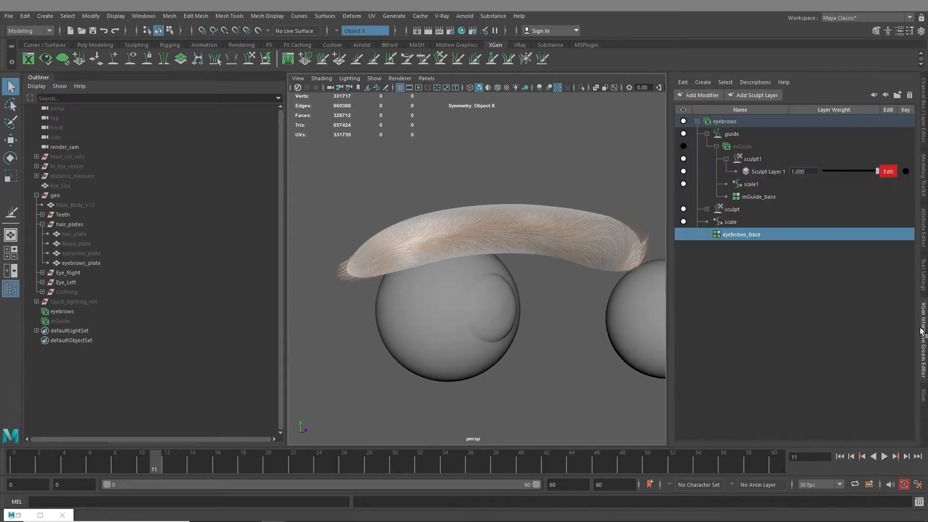
click(727, 123)
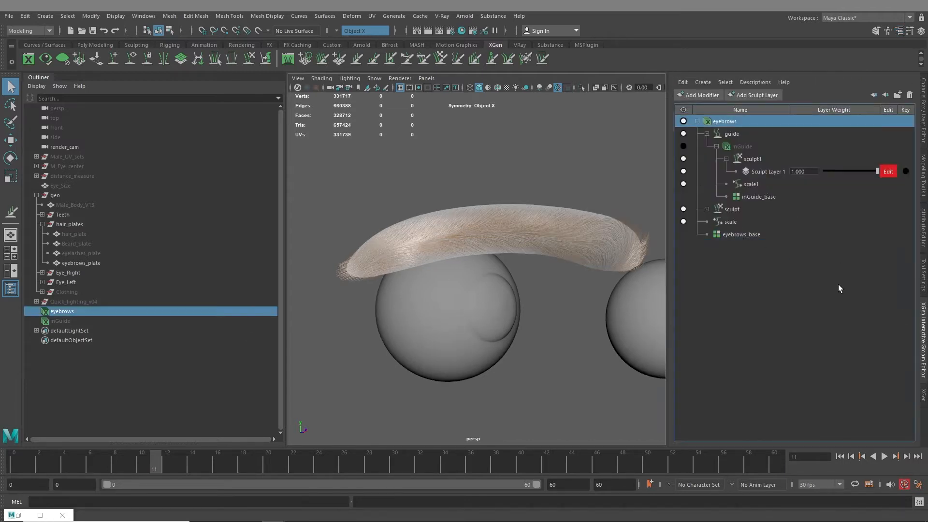
click(921, 228)
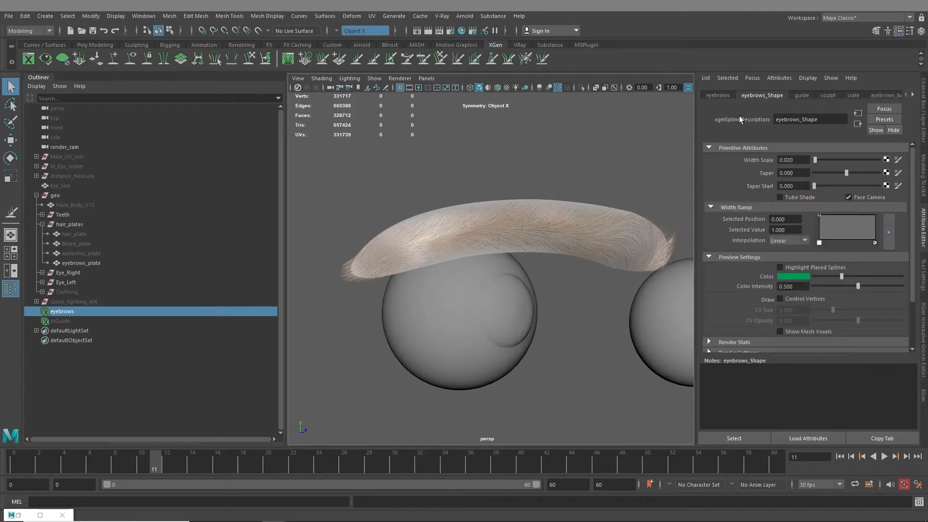
click(786, 159)
text(30)
key(Return)
Step: Examine the thickness of the eyebrow hairs up close above the eye and along the outer half
alt+drag(631, 245, 559, 224)
alt+right_drag(488, 225, 532, 232)
alt+middle_drag(532, 232, 587, 338)
alt+right_drag(435, 285, 528, 315)
alt+middle_drag(528, 314, 551, 338)
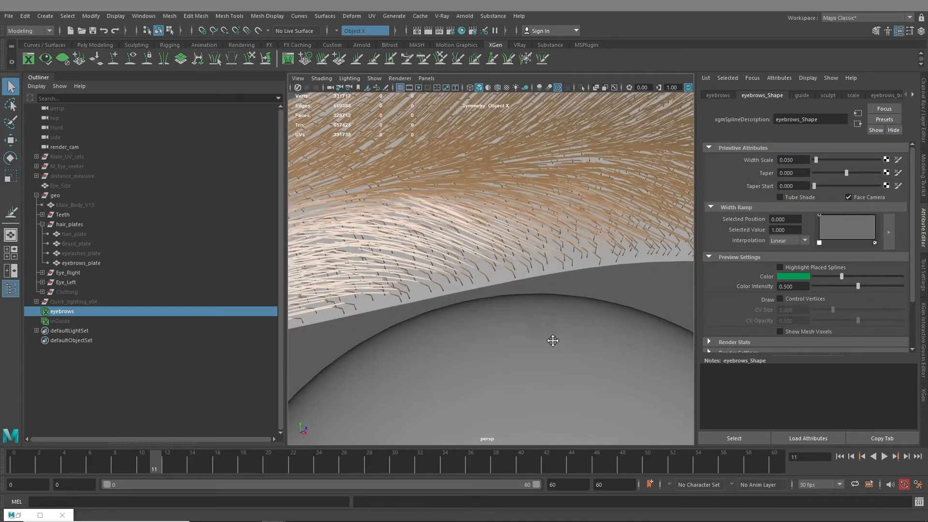
alt+drag(551, 338, 603, 350)
alt+right_drag(603, 350, 540, 324)
alt+middle_drag(541, 324, 522, 285)
alt+right_drag(522, 285, 551, 283)
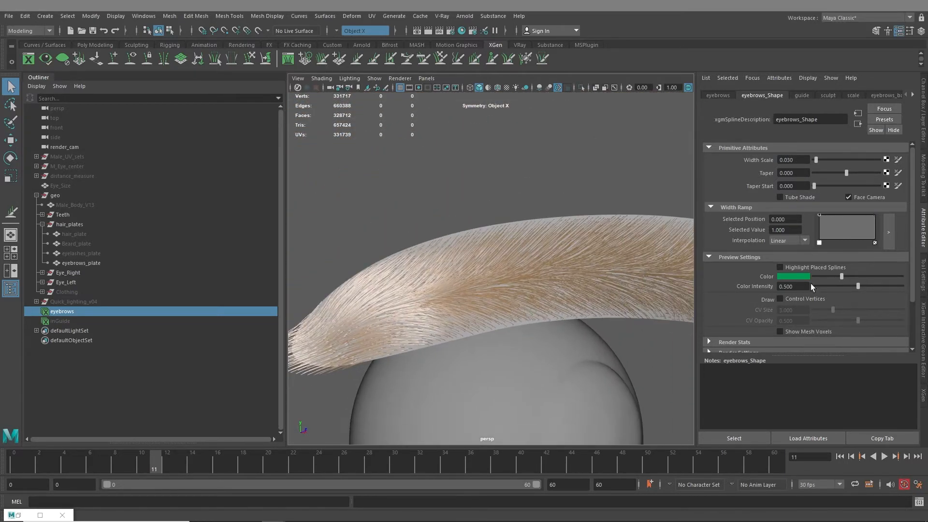
Step: Turn on Tube Shade for the eyebrows description and expand its Arnold render attributes
click(780, 197)
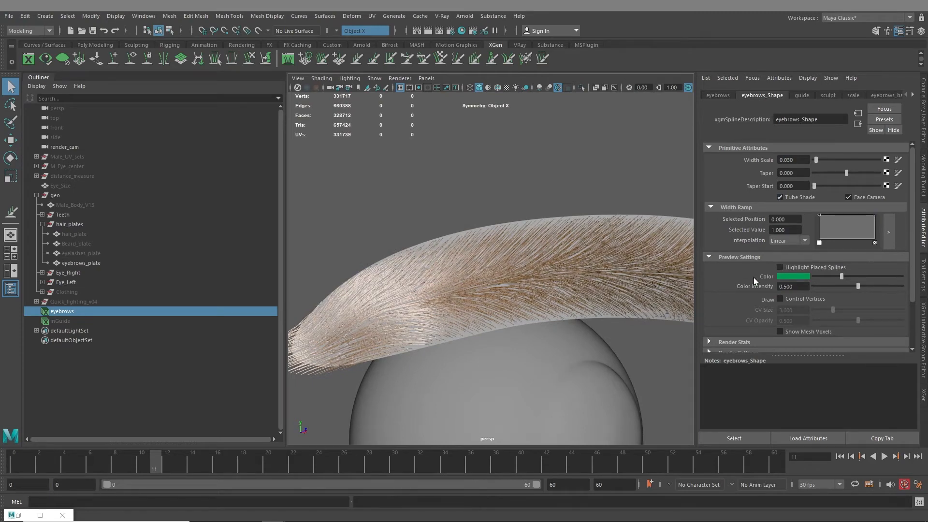
scroll(753, 295, down, 3)
click(741, 315)
scroll(764, 333, down, 6)
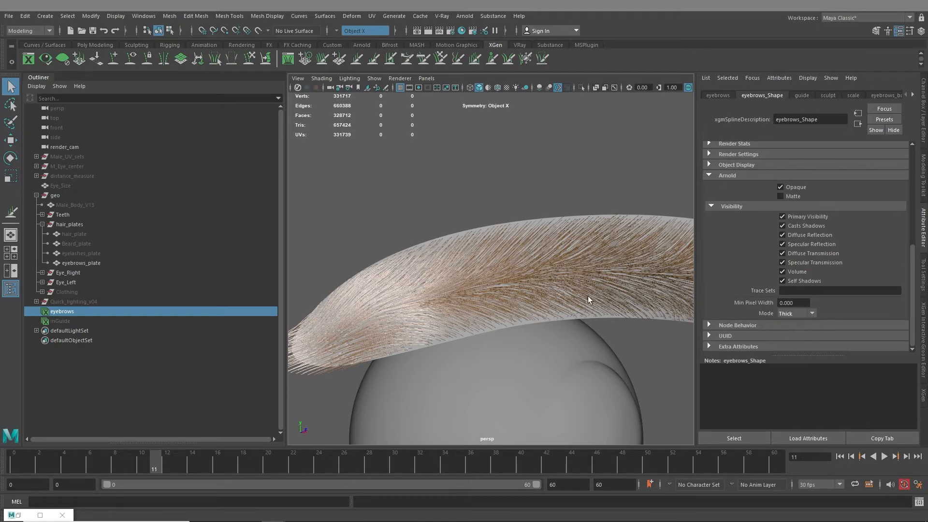
scroll(588, 295, down, 4)
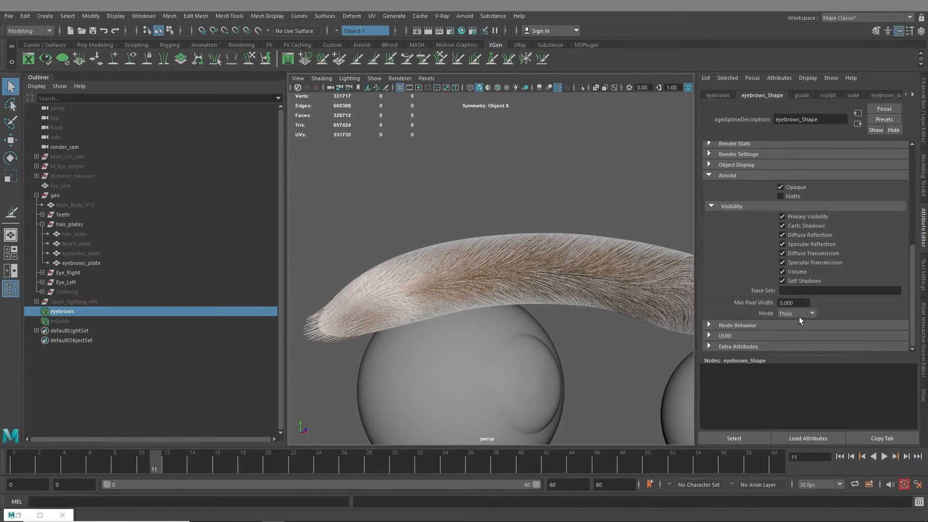
Step: Shape the eyebrows Width Ramp with a thinner root, a full-width point near the root and a tip value of 0.300
scroll(722, 259, up, 5)
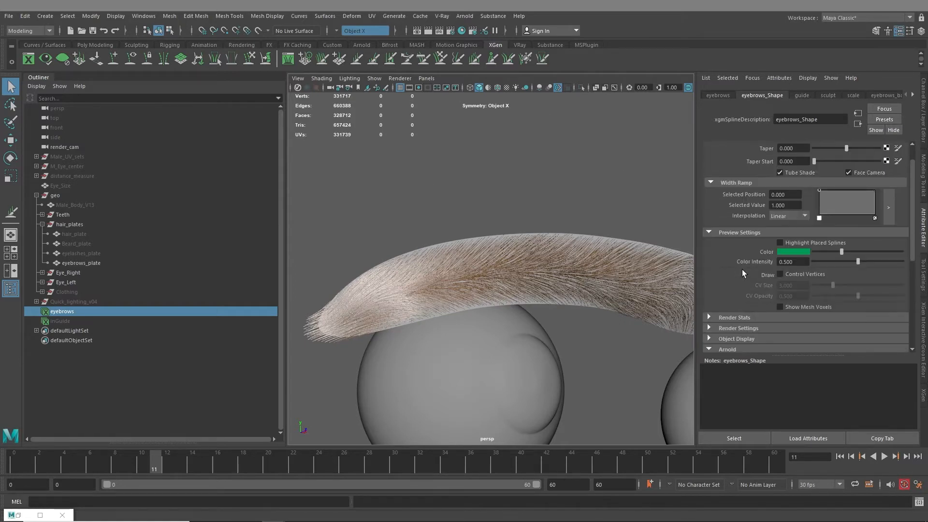
scroll(729, 234, up, 1)
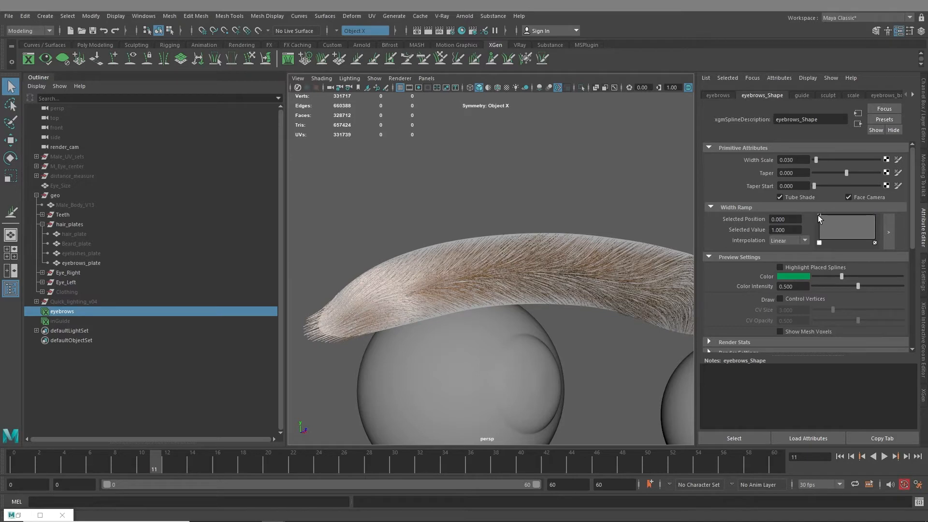
drag(817, 216, 874, 220)
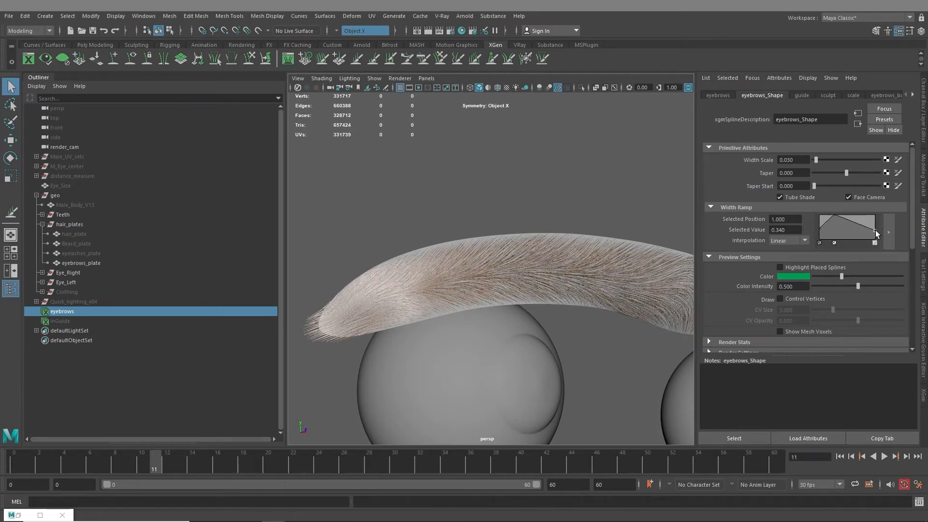
Step: Examine the taper and thickness of the eyebrow hairs up close from the inner end to the outer end
alt+drag(433, 258, 506, 253)
alt+right_drag(505, 253, 545, 319)
alt+middle_drag(545, 319, 528, 329)
alt+drag(528, 329, 483, 323)
alt+right_drag(483, 323, 507, 312)
alt+drag(507, 312, 485, 300)
mouse_move(485, 300)
alt+right_down()
mouse_move(548, 331)
mouse_move(475, 306)
alt+right_up()
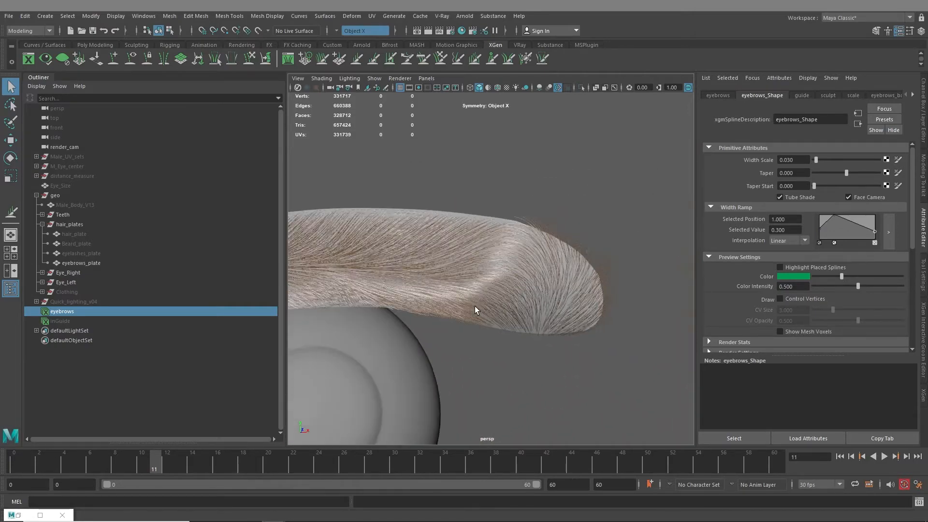
alt+middle_drag(474, 306, 549, 310)
alt+right_drag(549, 310, 471, 306)
alt+drag(471, 306, 505, 321)
alt+right_drag(505, 321, 556, 346)
alt+drag(556, 346, 590, 348)
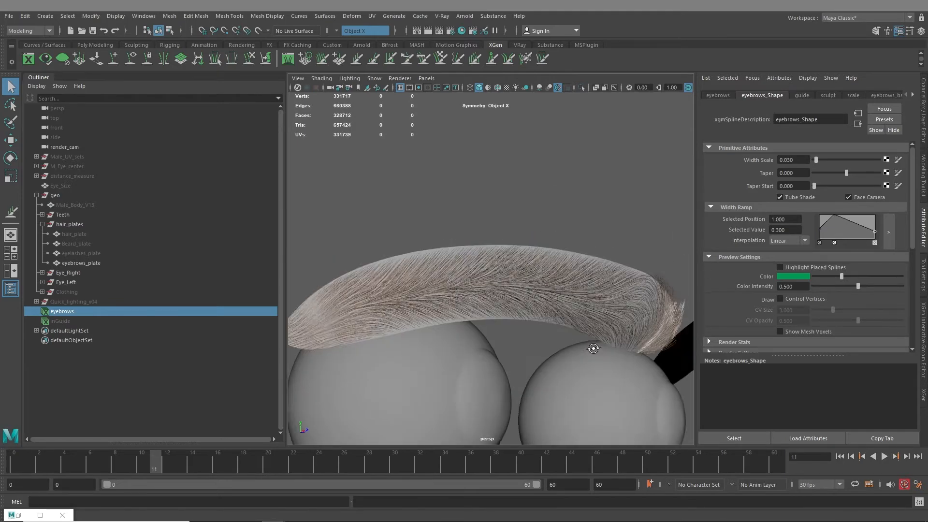
alt+right_drag(590, 348, 567, 341)
alt+drag(568, 342, 528, 298)
alt+drag(532, 341, 517, 310)
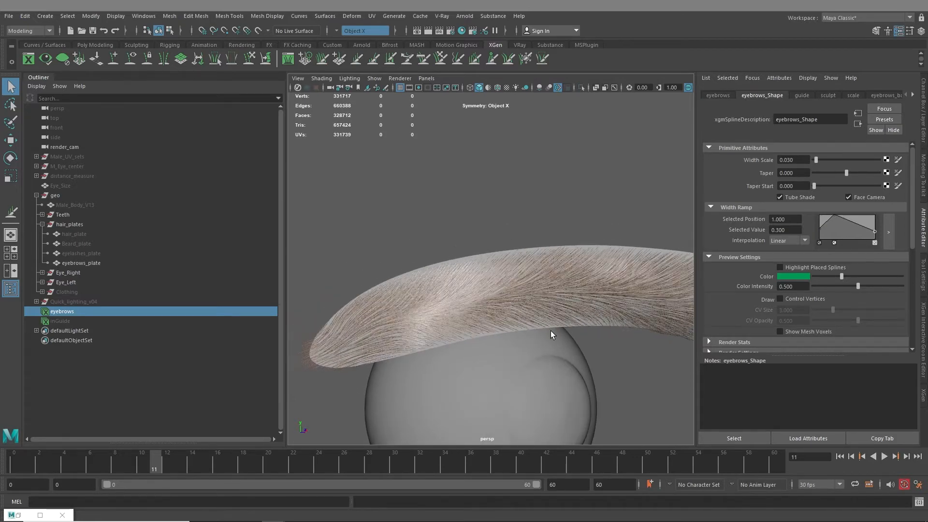
alt+right_drag(550, 331, 587, 350)
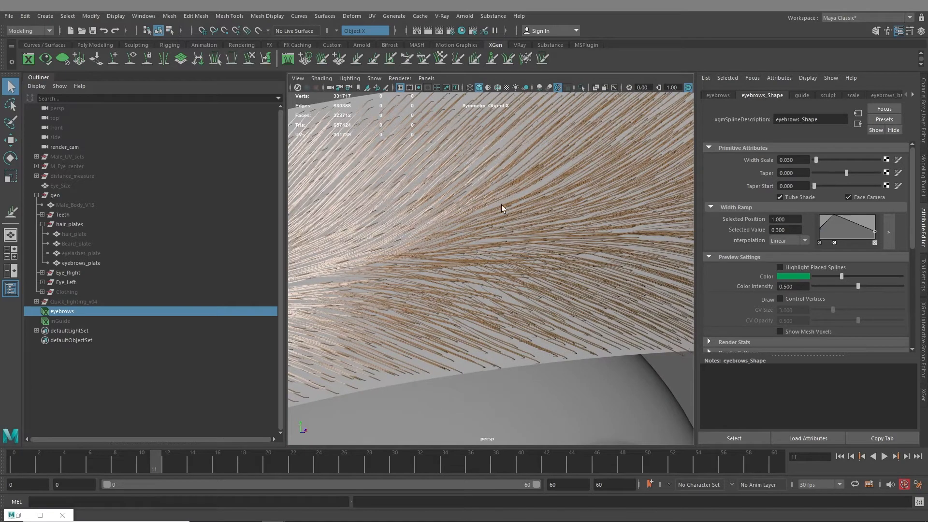
key(f)
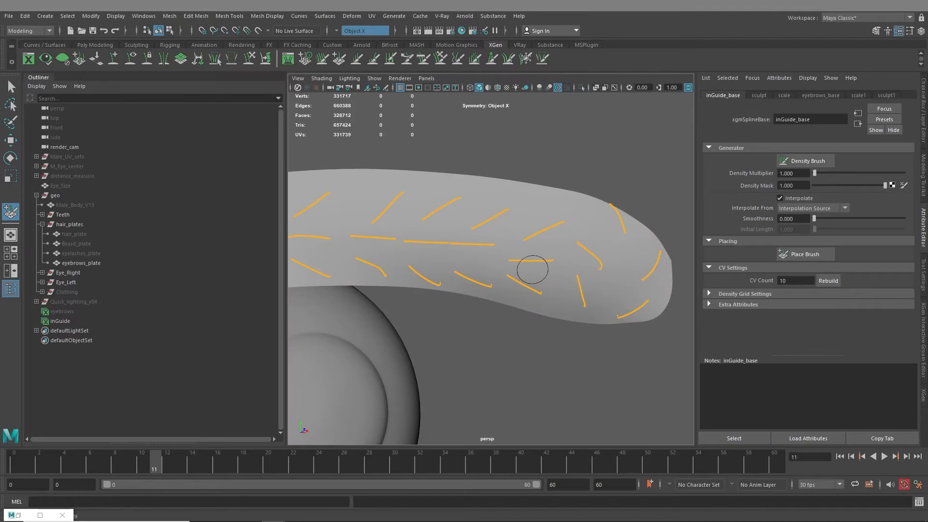
Step: Remove the inGuide guides running along the eyebrow's centre line, leaving the upper and lower rows
alt+middle_drag(514, 269, 559, 269)
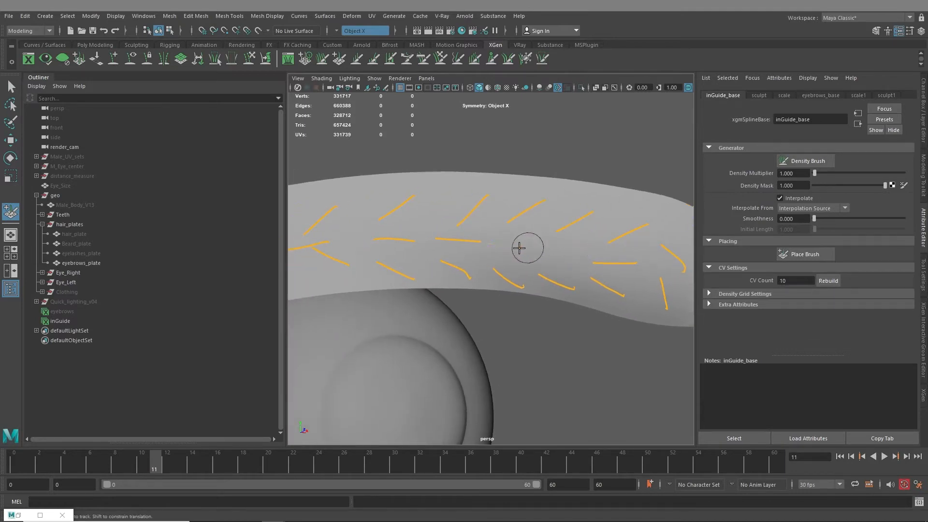
alt+middle_drag(431, 253, 503, 253)
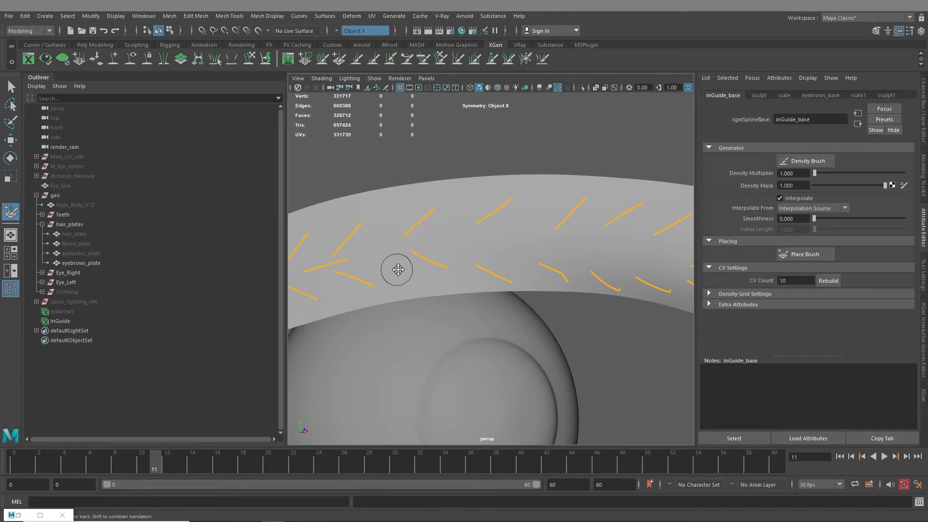
alt+middle_drag(400, 268, 500, 240)
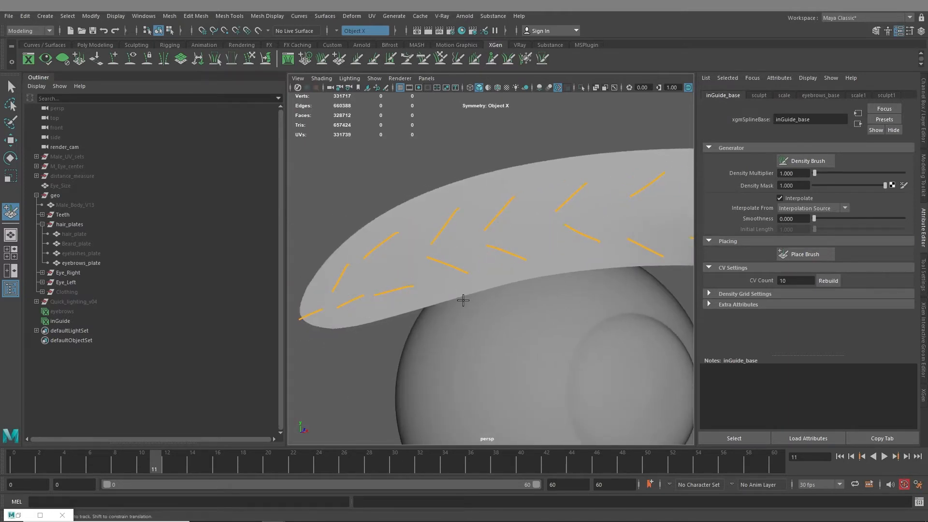
alt+right_drag(463, 301, 435, 283)
alt+middle_drag(439, 267, 424, 305)
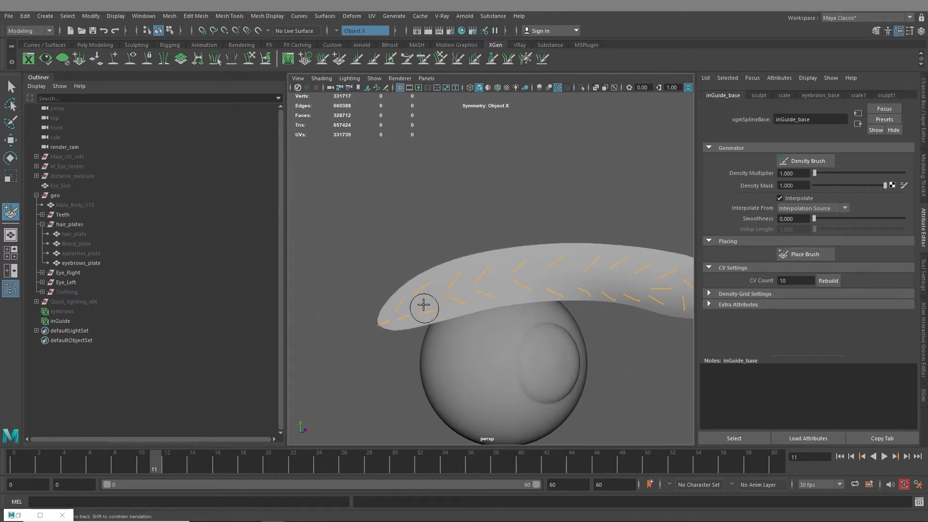
Step: Show the eyebrows description together with its guides and check the hair flow above the eye
click(63, 311)
key(h)
alt+middle_drag(541, 305, 433, 313)
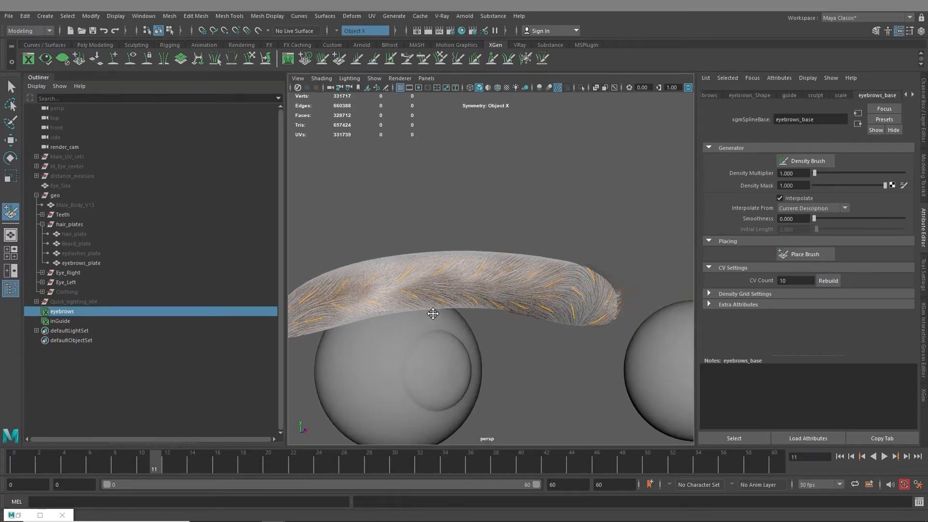
alt+right_drag(433, 313, 508, 343)
alt+middle_drag(453, 335, 512, 332)
alt+drag(512, 332, 515, 328)
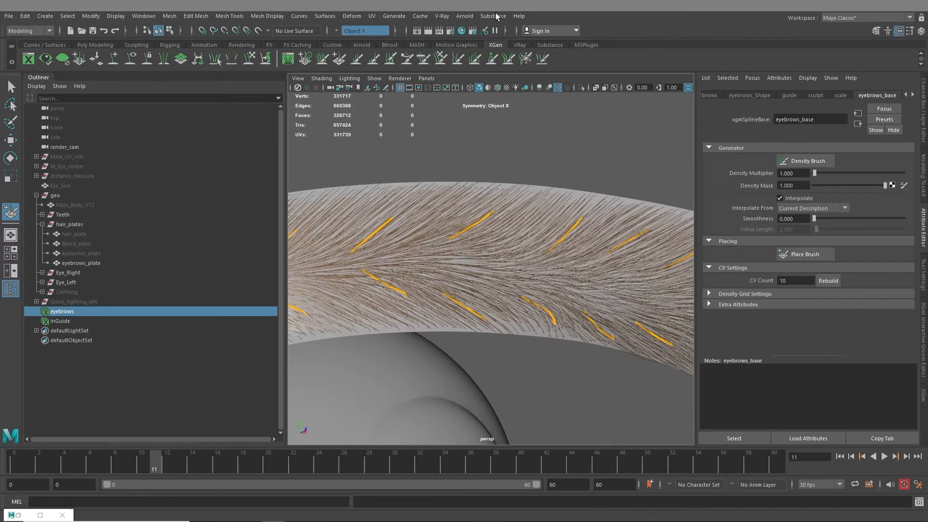
Step: Make the inGuide's Sculpt Layer 1 editable and comb the upper and lower guides from above the eye to the outer tip
click(424, 60)
scroll(451, 275, down, 5)
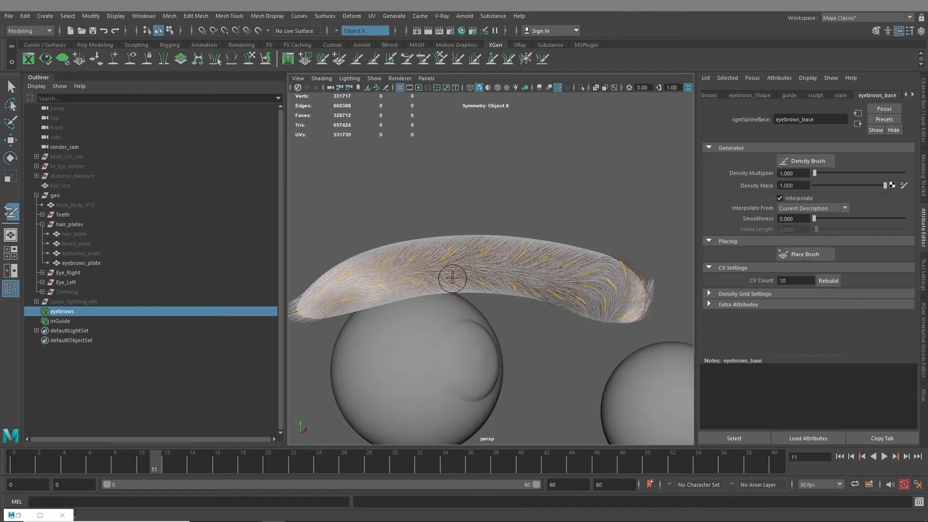
alt+drag(436, 275, 435, 269)
scroll(435, 269, up, 3)
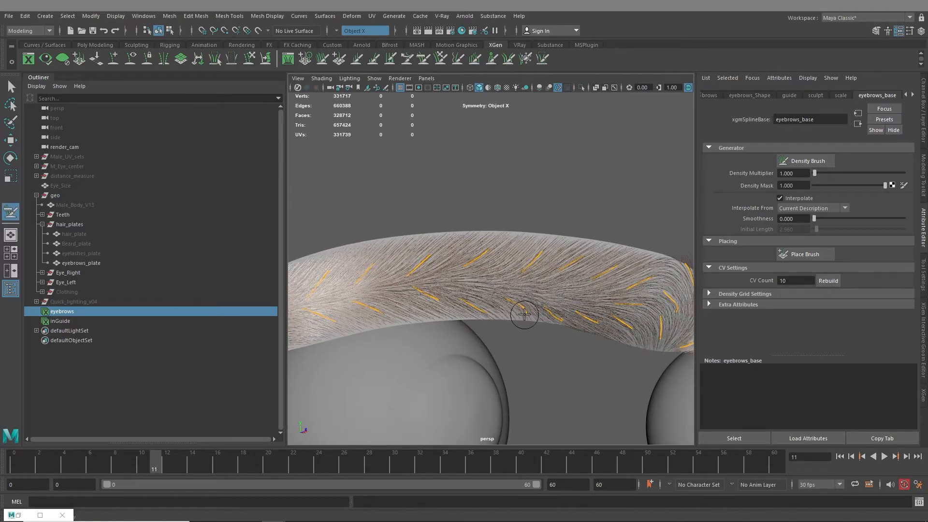
click(922, 315)
click(888, 171)
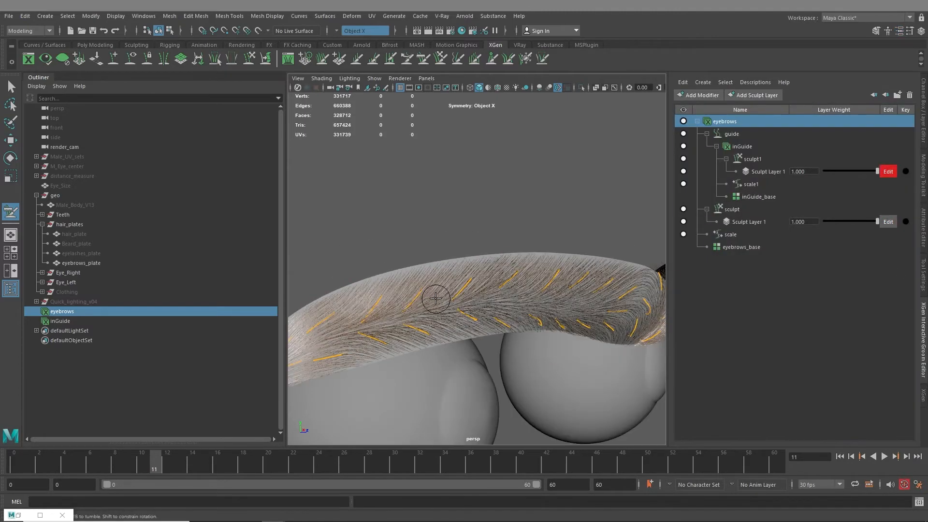
alt+right_drag(435, 298, 525, 355)
mouse_move(524, 355)
alt+mouse_down()
mouse_move(517, 341)
mouse_move(528, 321)
mouse_move(528, 331)
mouse_move(493, 270)
mouse_move(570, 335)
mouse_move(534, 306)
alt+mouse_up()
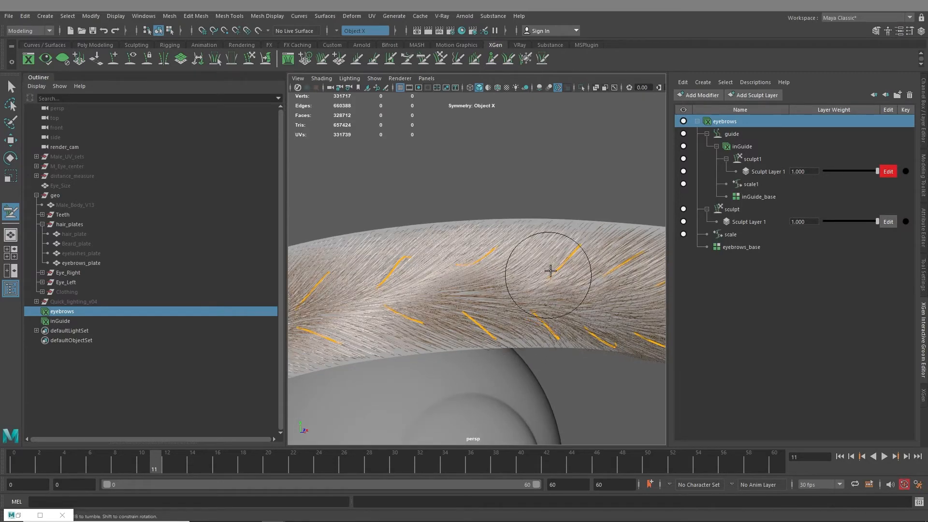
mouse_move(468, 271)
alt+middle_down()
mouse_move(504, 314)
mouse_move(446, 288)
alt+middle_up()
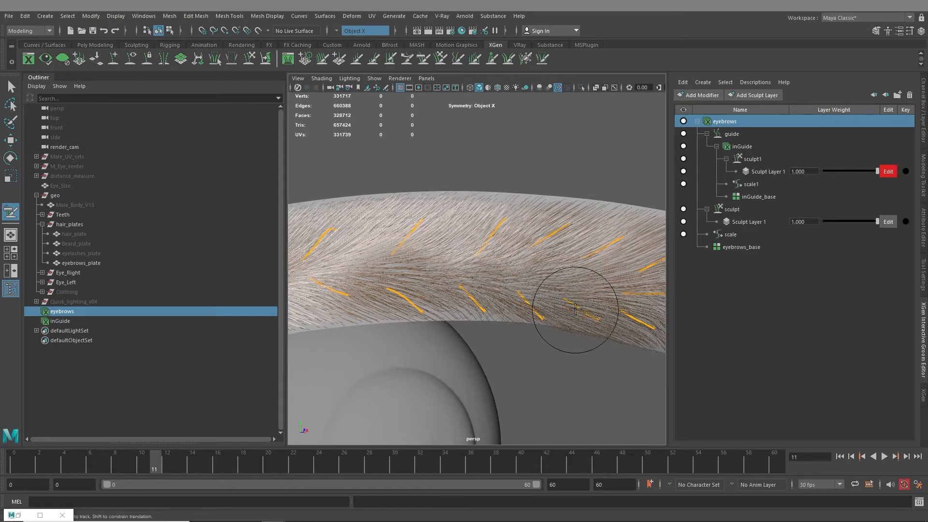
mouse_move(594, 311)
alt+mouse_down()
mouse_move(513, 294)
mouse_move(571, 322)
mouse_move(377, 311)
mouse_move(483, 352)
mouse_move(393, 306)
mouse_move(393, 329)
alt+mouse_up()
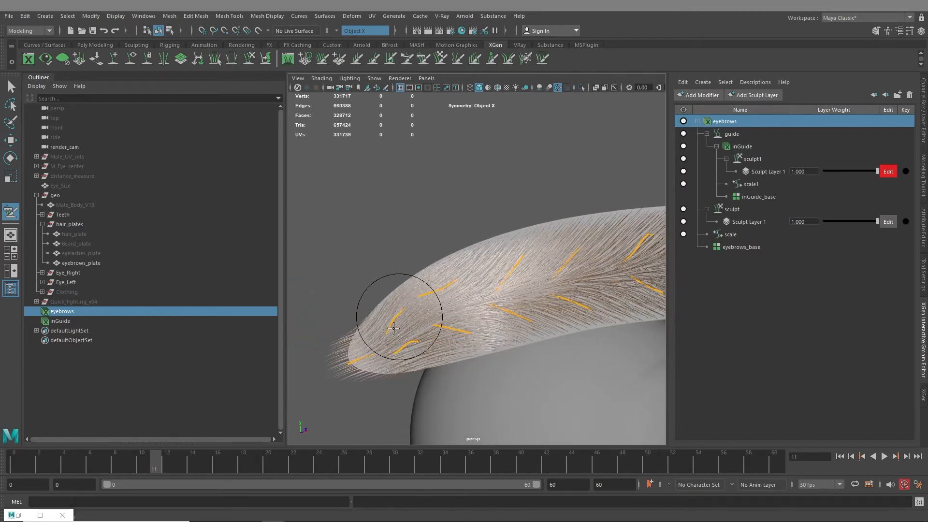
key(q)
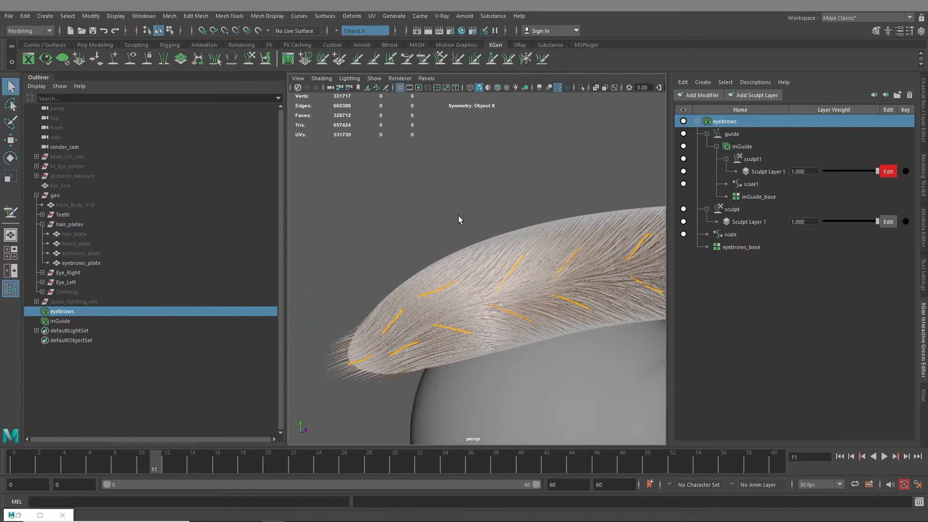
Step: Toggle the eyebrows description's visibility to compare the hairs with the combed guides
alt+drag(459, 220, 556, 251)
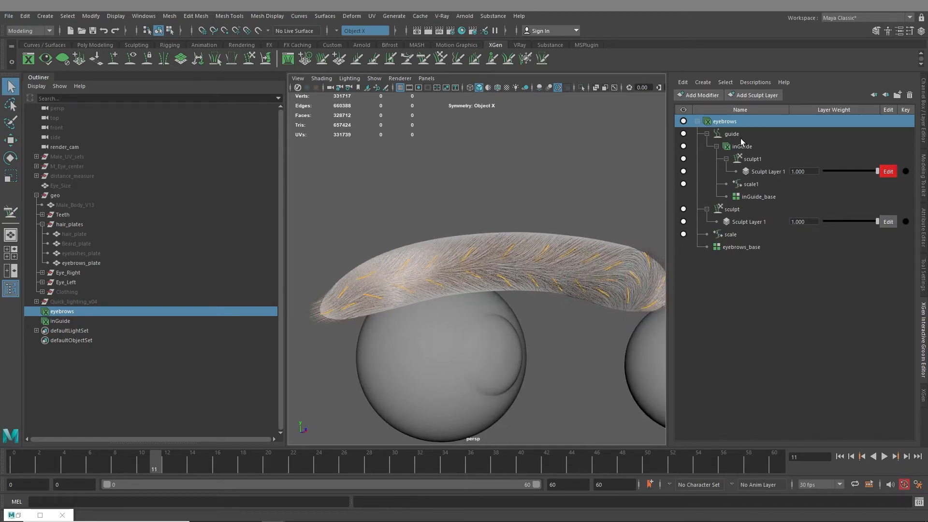
click(72, 311)
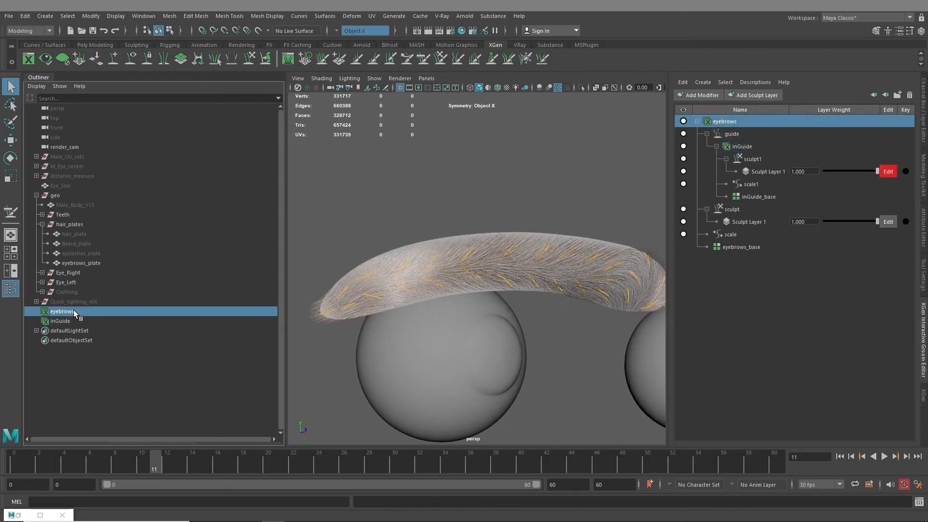
key(h)
key(h)
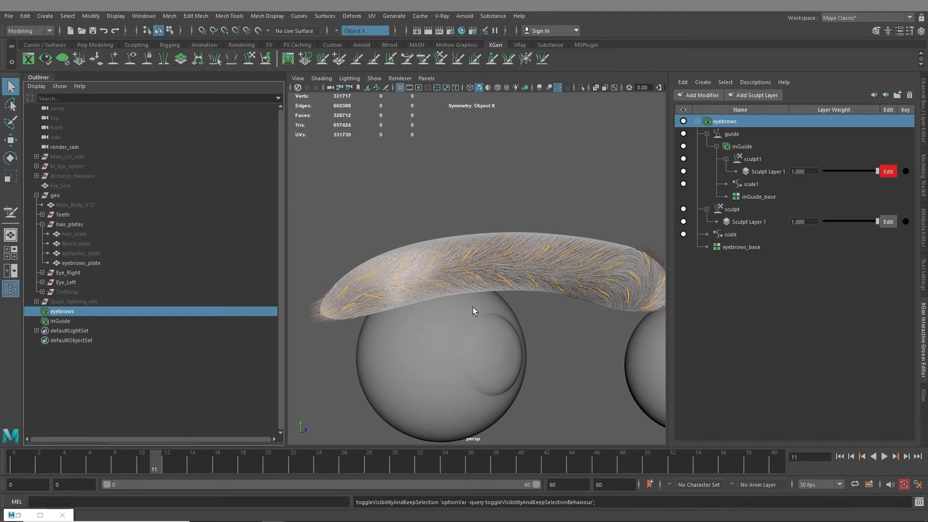
key(h)
key(h)
scroll(465, 234, up, 8)
scroll(469, 241, down, 4)
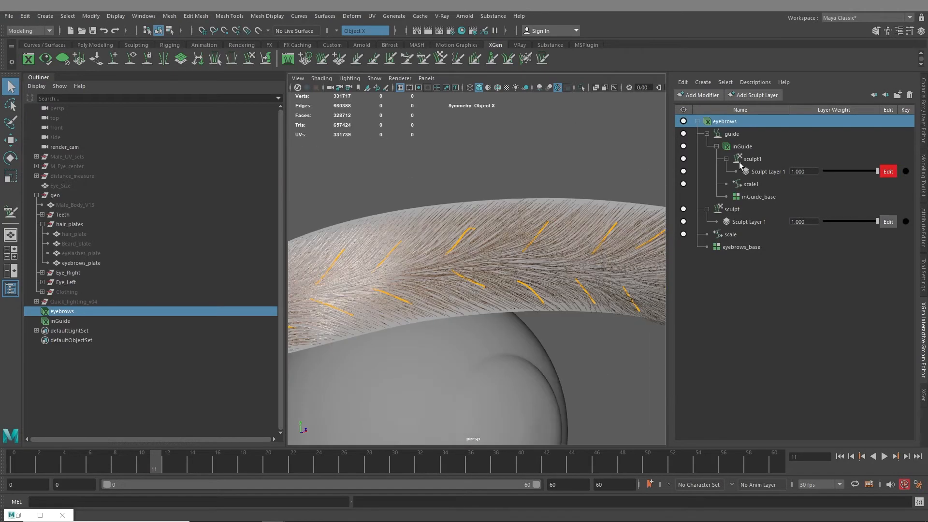
Step: Select inGuide_base in the groom hierarchy and switch its Interpolate option off and back on
click(762, 198)
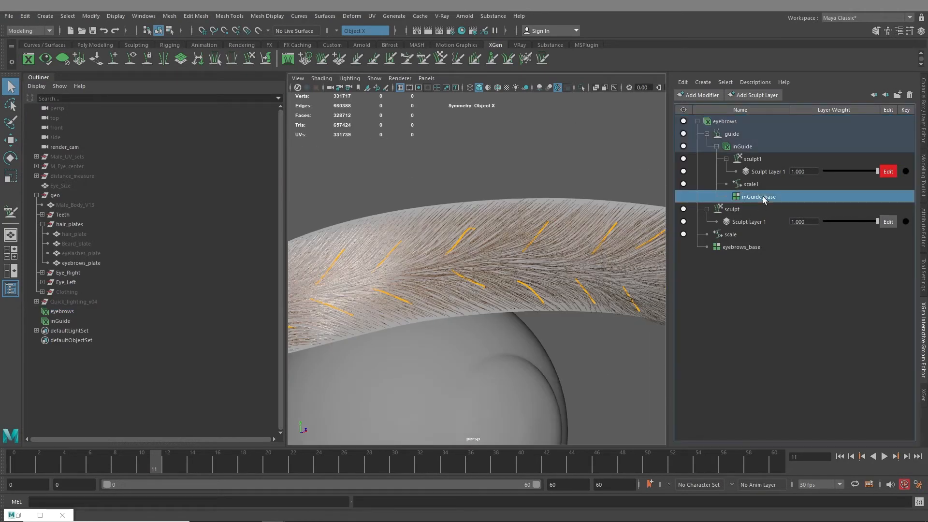
click(924, 218)
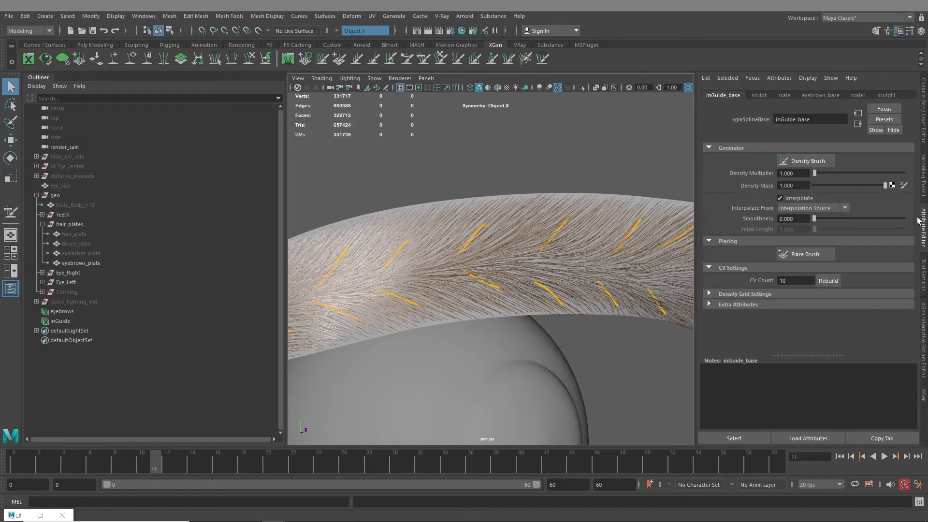
click(780, 198)
click(780, 198)
scroll(534, 289, down, 3)
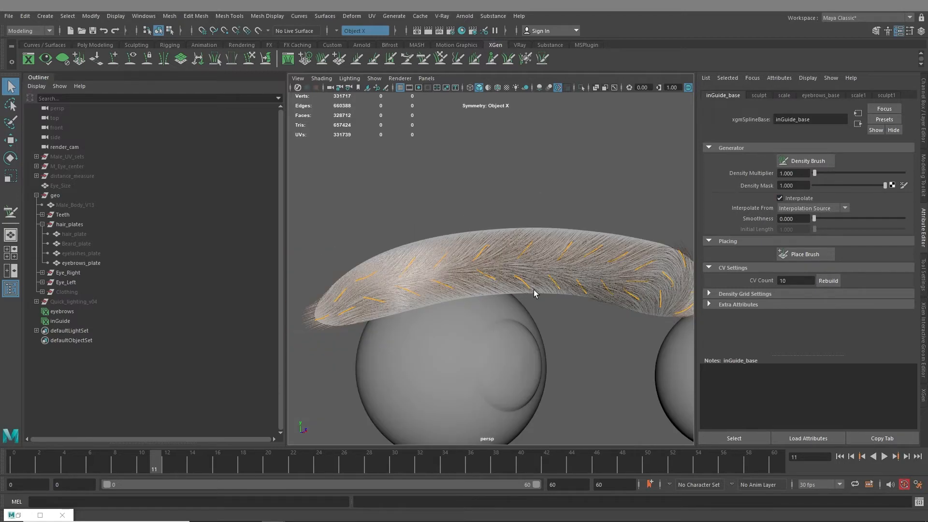
Step: Compare the inner ends of both eyebrows and examine the guide directions and hair flow around their lower corners
alt+drag(533, 289, 432, 274)
alt+middle_drag(477, 275, 371, 291)
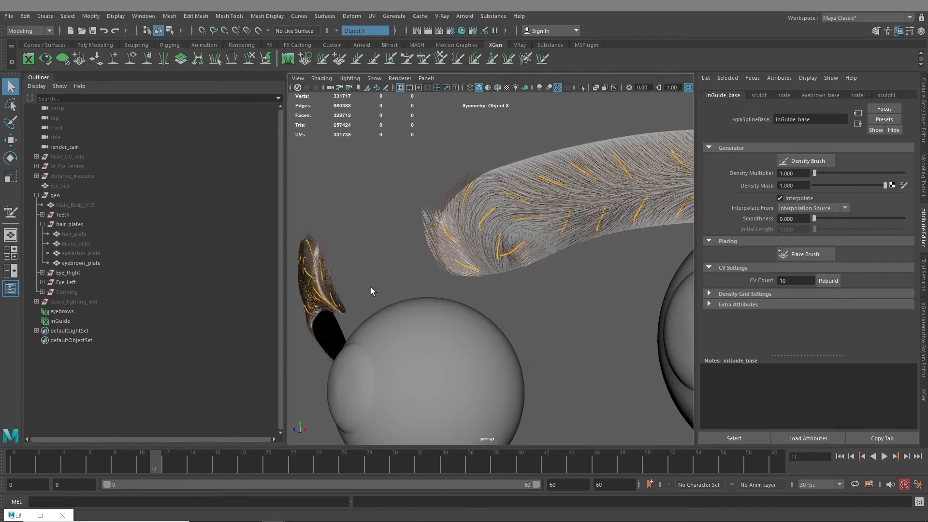
alt+drag(370, 291, 476, 285)
alt+middle_drag(616, 315, 430, 327)
scroll(584, 323, down, 3)
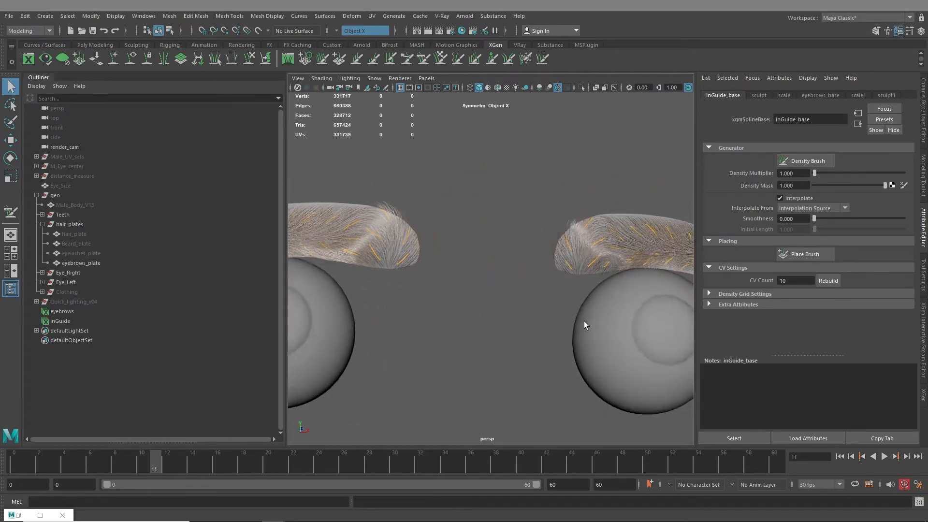
alt+drag(584, 323, 593, 315)
alt+middle_drag(592, 314, 481, 314)
alt+right_drag(480, 314, 520, 343)
alt+middle_drag(473, 370, 483, 295)
scroll(535, 306, down, 5)
mouse_move(484, 295)
alt+mouse_down()
mouse_move(498, 286)
mouse_move(478, 285)
mouse_move(501, 288)
alt+mouse_up()
alt+middle_drag(500, 288, 523, 281)
scroll(528, 336, up, 5)
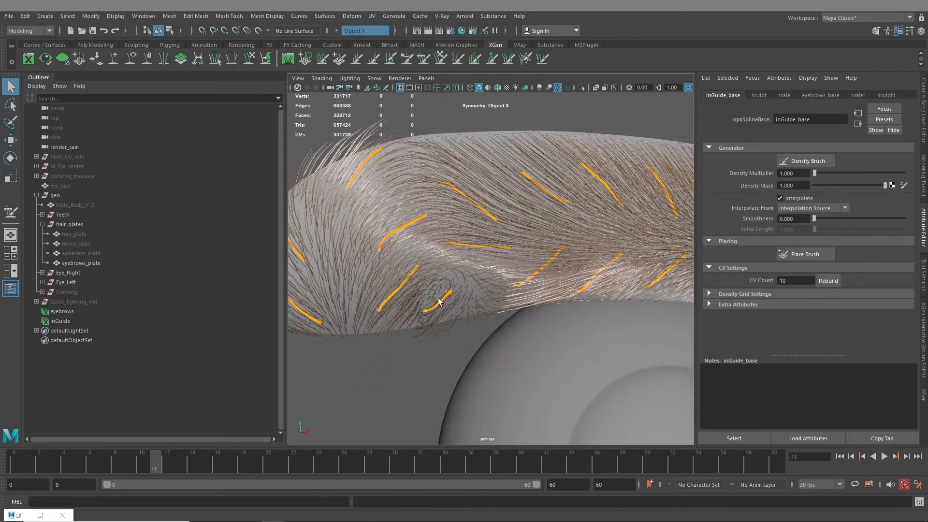
alt+middle_drag(425, 332, 677, 346)
scroll(364, 325, down, 5)
alt+middle_drag(364, 325, 545, 313)
mouse_move(545, 312)
alt+mouse_down()
mouse_move(567, 314)
mouse_move(546, 316)
alt+mouse_up()
alt+middle_drag(546, 317, 348, 312)
alt+middle_drag(520, 295, 493, 335)
scroll(598, 372, up, 5)
alt+middle_drag(599, 373, 580, 364)
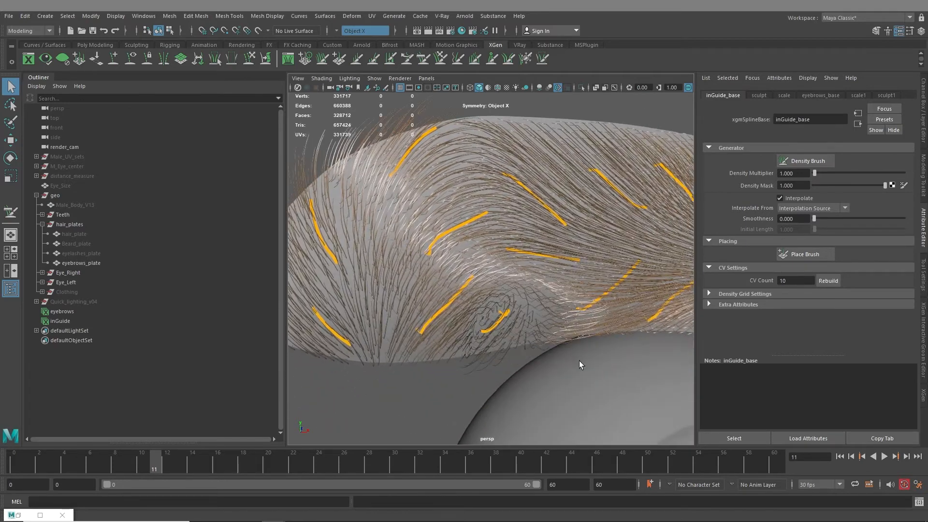
Step: Comb the short lower-corner guide near the eyebrow's inner end outward and upward so it follows the neighbouring guides
click(424, 59)
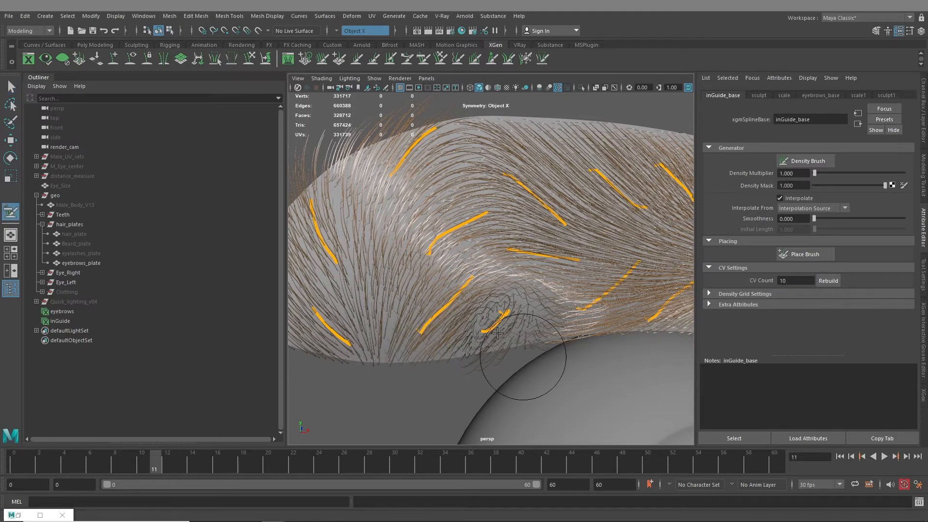
drag(497, 333, 583, 288)
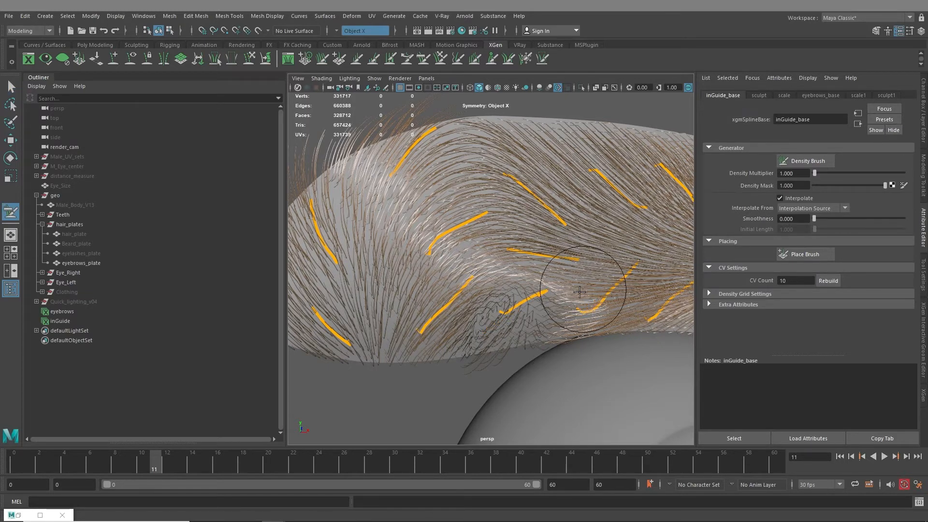
mouse_move(515, 315)
mouse_down()
mouse_move(594, 274)
mouse_move(563, 292)
mouse_up()
mouse_move(502, 344)
alt+mouse_down()
mouse_move(489, 338)
mouse_move(482, 265)
mouse_move(495, 307)
mouse_move(497, 384)
alt+mouse_up()
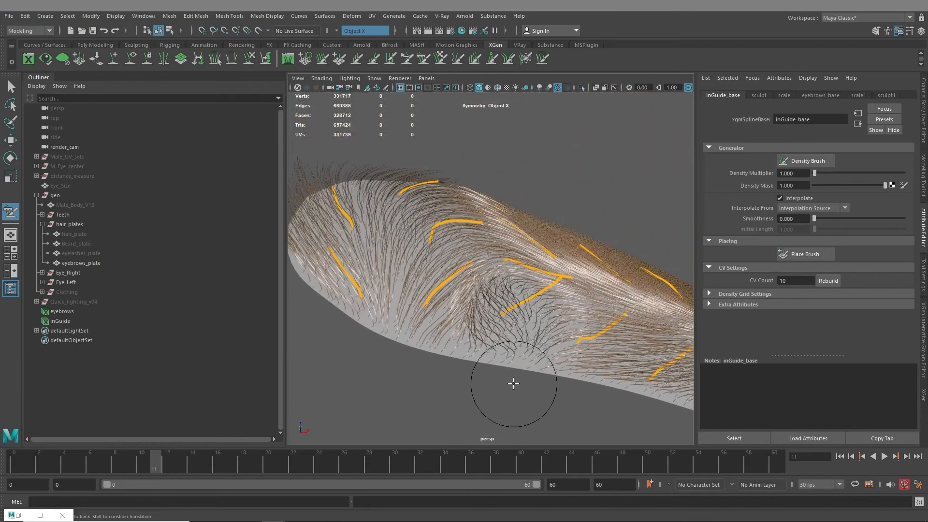
Step: Hide and reshow the eyebrows description to check the hairs around the recombed lower guide
click(56, 312)
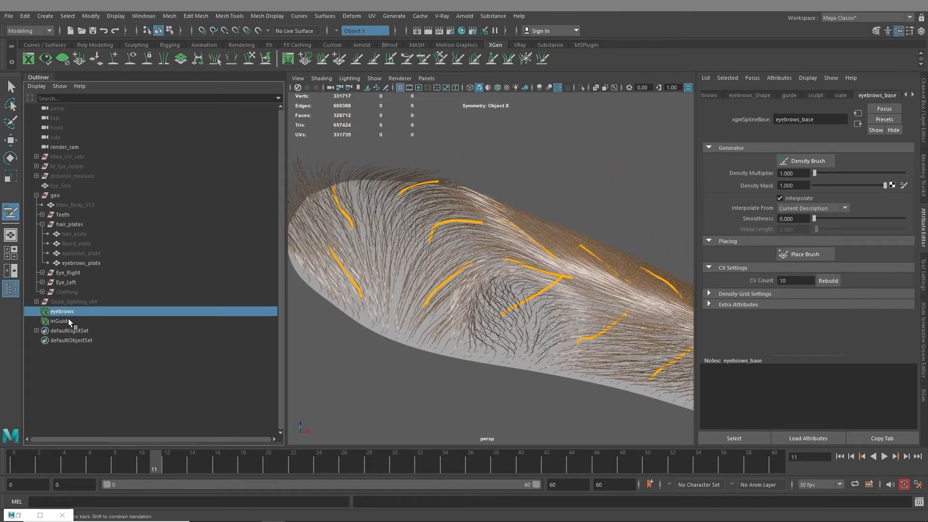
key(h)
key(h)
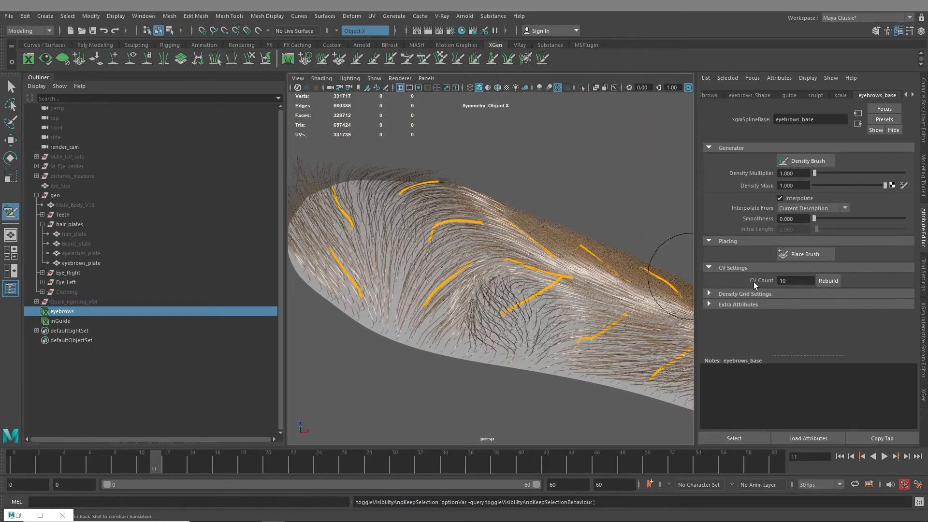
Step: Inspect the eyebrows groom hierarchy and switch editing to the eyebrows' Sculpt Layer 1 and back to the inGuide's Sculpt Layer 1
click(923, 315)
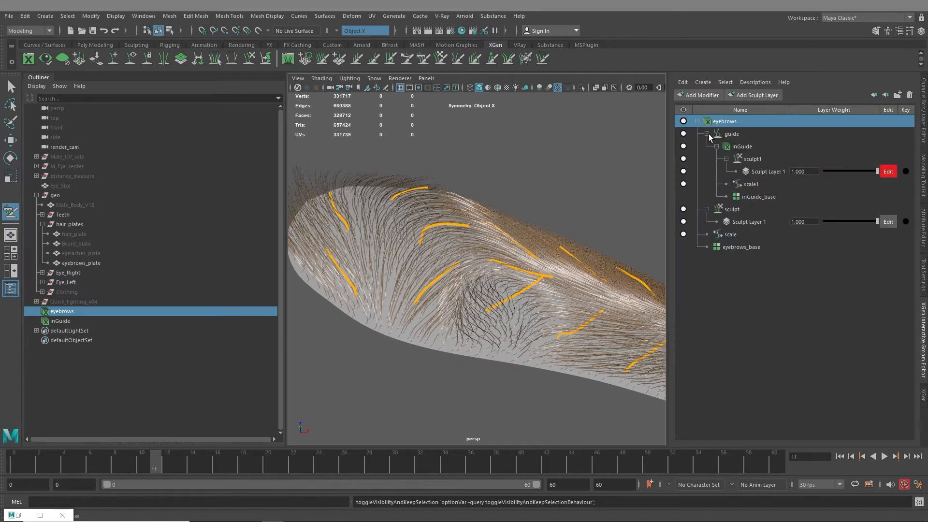
click(707, 134)
click(707, 134)
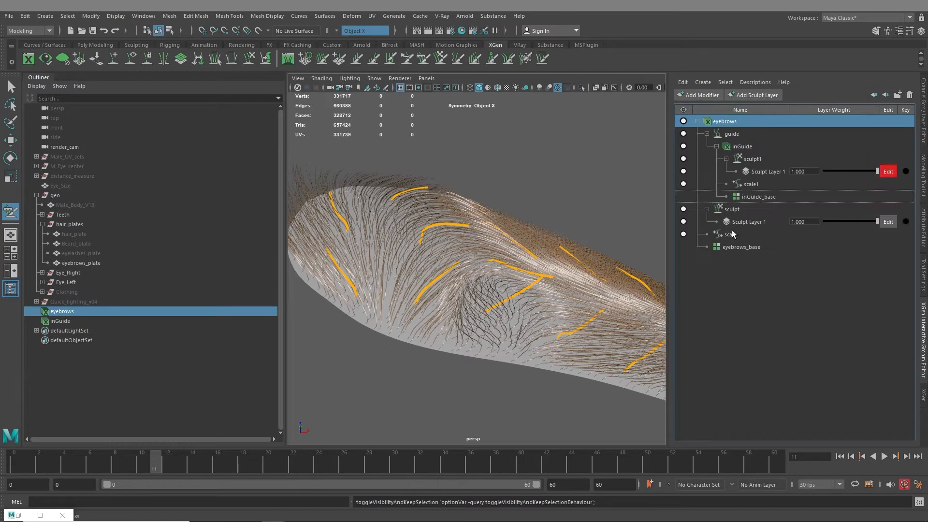
click(742, 247)
click(738, 148)
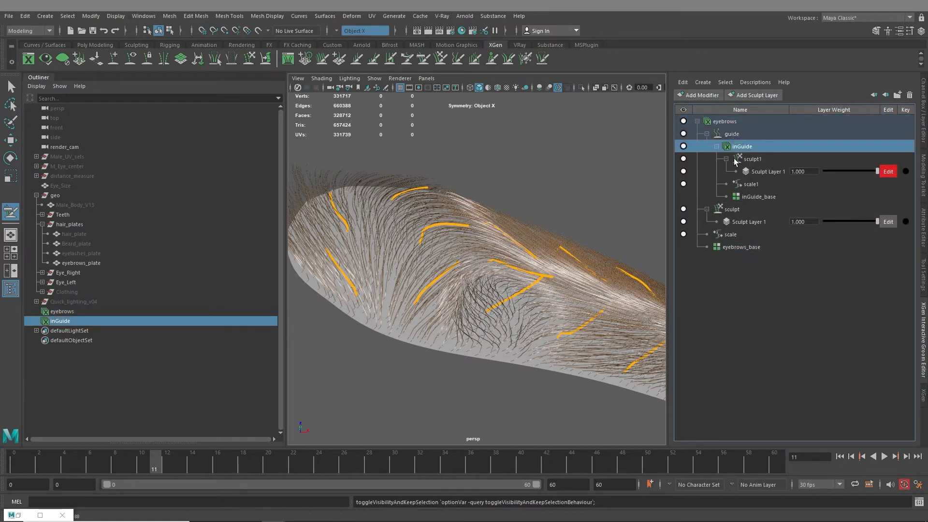
click(887, 224)
click(886, 173)
Step: Switch the inGuide description and the guide modifier off and on repeatedly to compare the hairs with and without guides
click(684, 146)
click(684, 146)
click(683, 134)
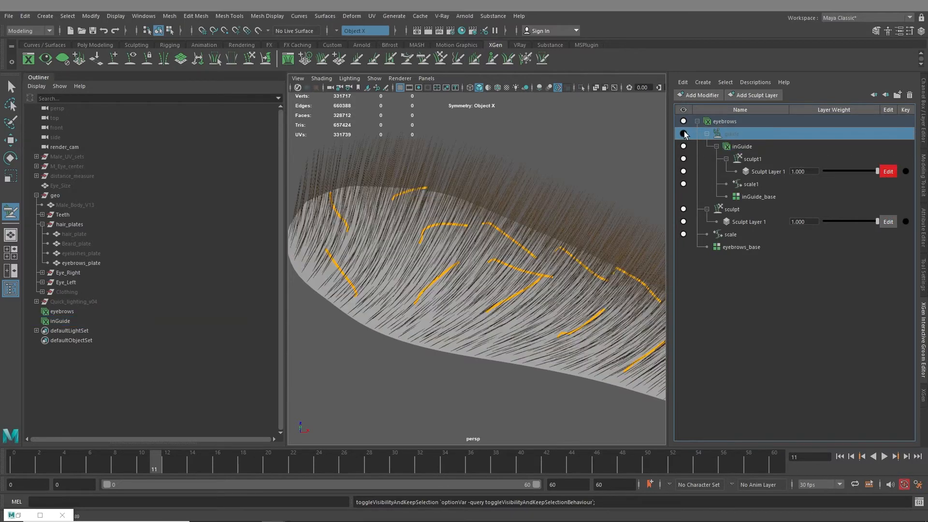
click(682, 136)
click(682, 136)
click(682, 135)
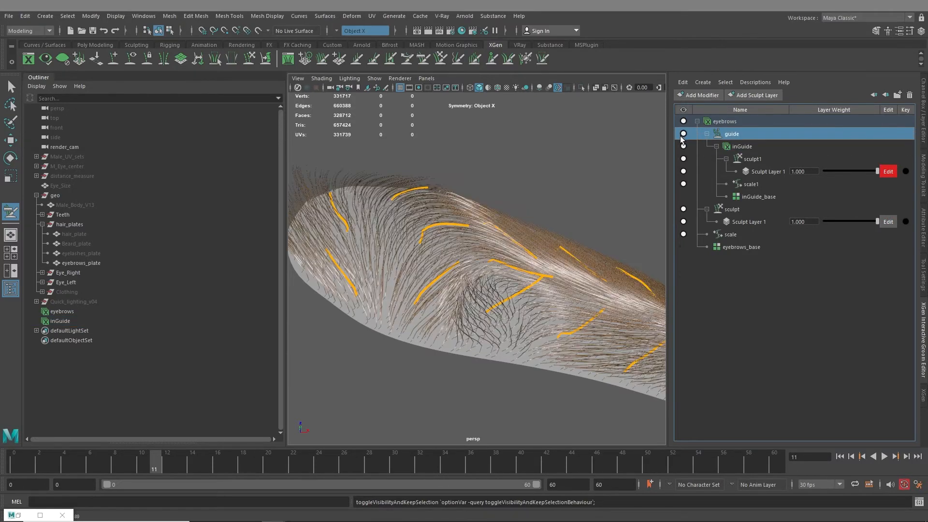
click(682, 135)
click(683, 135)
Step: Save the scene and reopen Basemesh_Models_v13.ma from the recent files
scroll(510, 251, down, 5)
alt+drag(503, 244, 471, 320)
scroll(471, 320, down, 2)
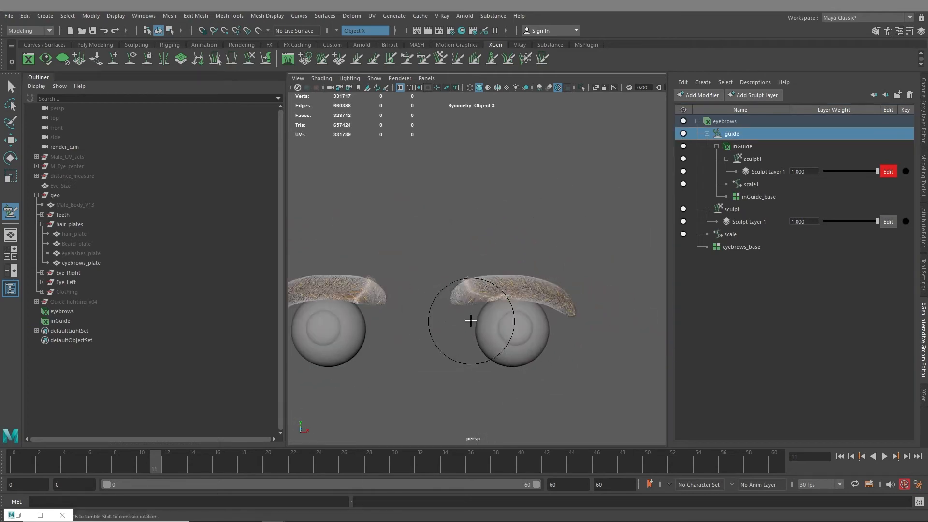
click(8, 16)
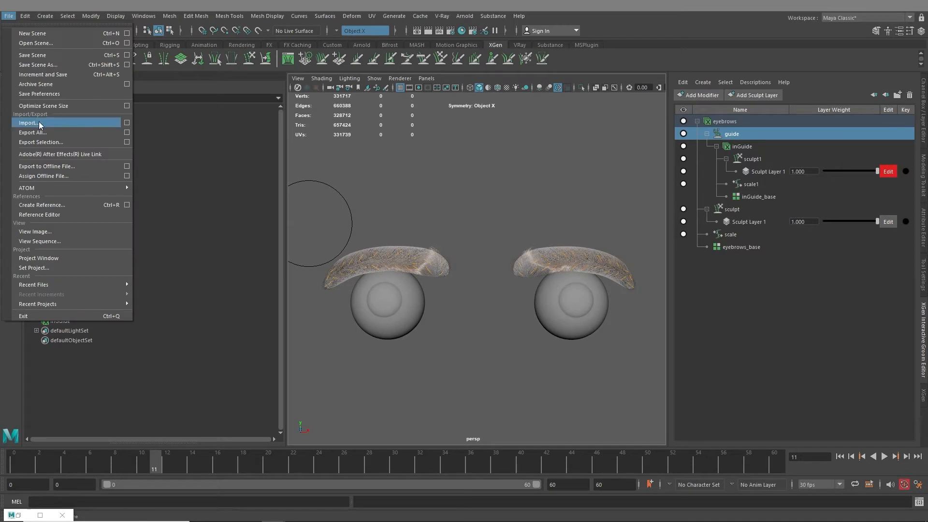
click(33, 55)
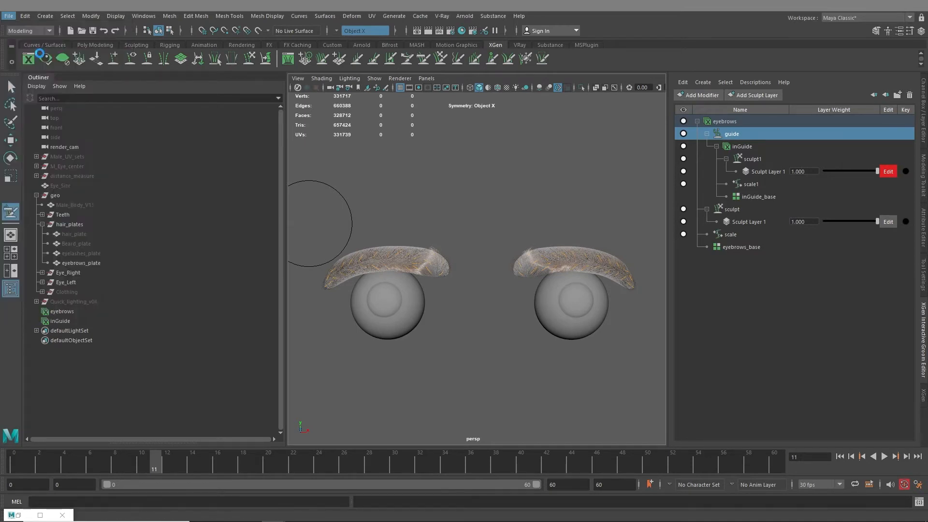
click(9, 16)
mouse_move(34, 285)
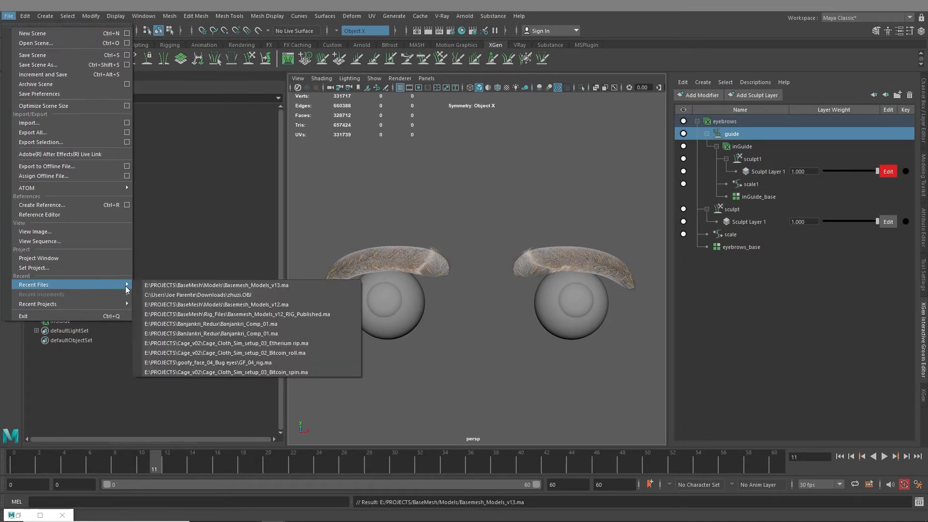
click(189, 286)
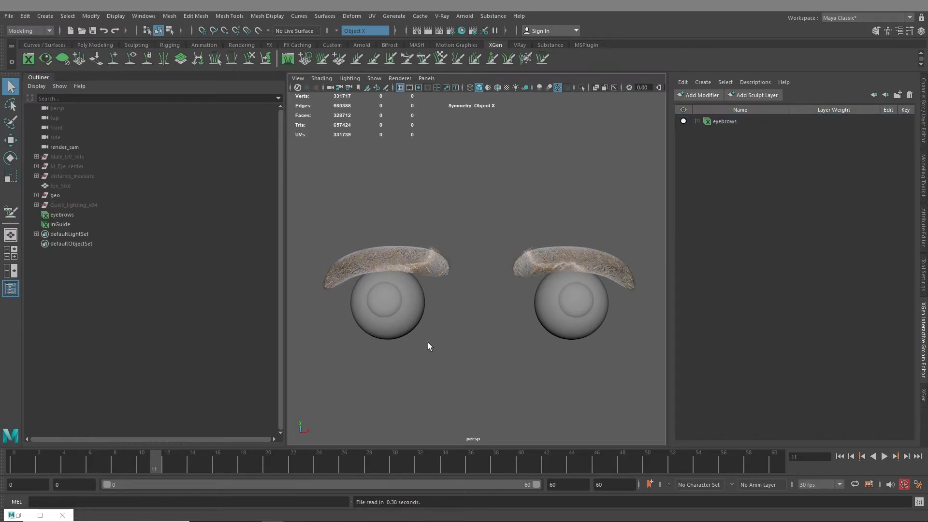
Step: Examine the reloaded eyebrow's hair flow along the upper and lower guides above the eye
alt+middle_drag(524, 277, 588, 346)
alt+drag(459, 338, 462, 313)
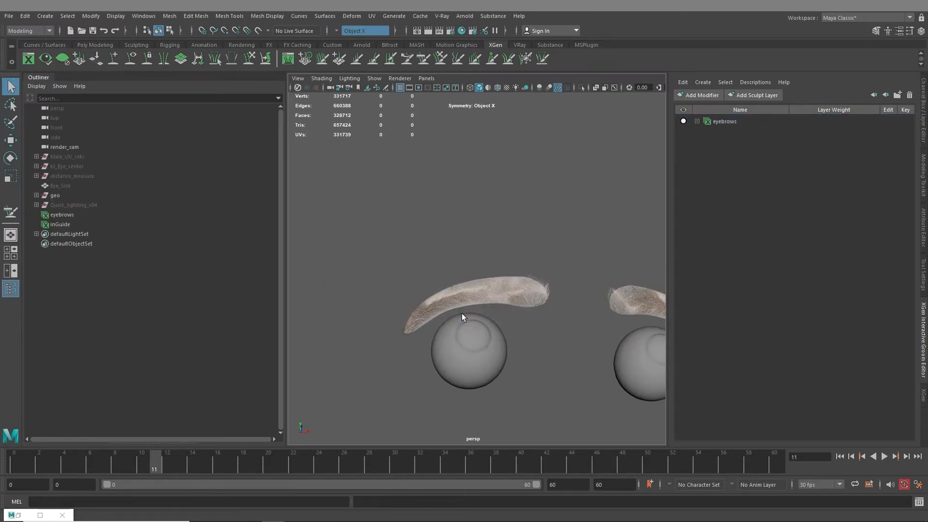
alt+right_drag(462, 313, 590, 381)
alt+middle_drag(590, 381, 456, 284)
alt+right_drag(456, 284, 391, 270)
alt+middle_drag(391, 270, 430, 302)
alt+drag(430, 302, 497, 315)
alt+right_drag(497, 315, 511, 357)
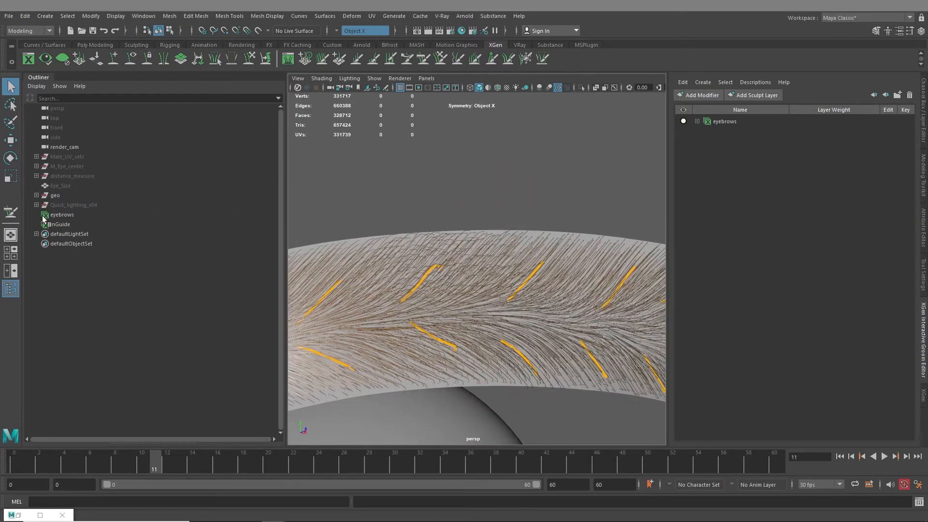
Step: Make the inGuide's Sculpt Layer 1 editable and comb the guides along the middle of the eyebrow above the eye
click(10, 214)
alt+middle_drag(497, 341, 464, 281)
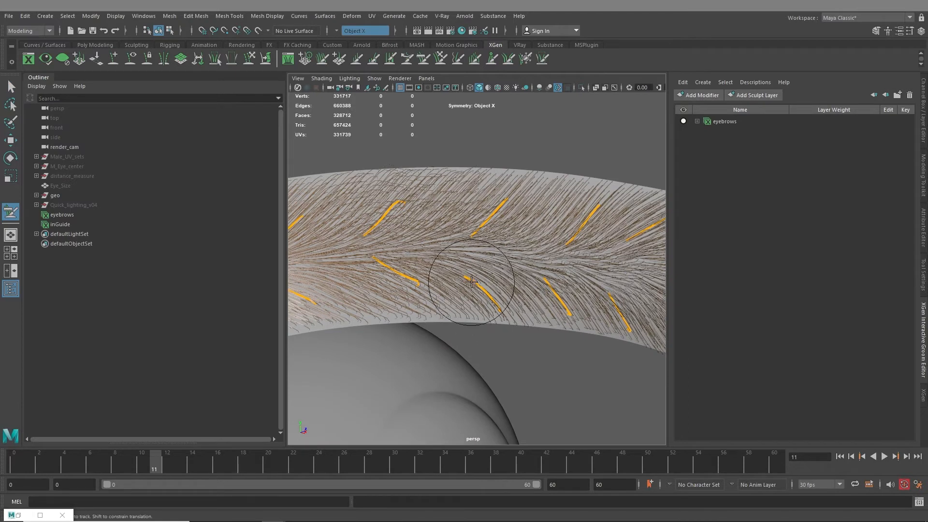
click(697, 122)
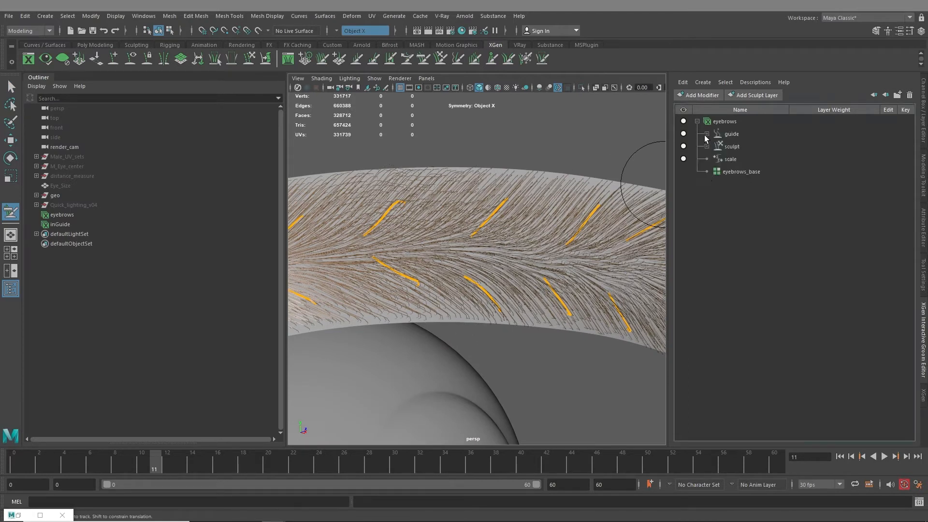
click(707, 135)
click(888, 171)
mouse_move(603, 257)
mouse_down()
mouse_move(449, 278)
mouse_move(435, 314)
mouse_move(477, 216)
mouse_move(441, 238)
mouse_move(399, 214)
mouse_move(387, 269)
mouse_move(394, 266)
mouse_move(356, 213)
mouse_move(352, 248)
mouse_up()
alt+middle_drag(353, 248, 444, 277)
drag(361, 304, 352, 290)
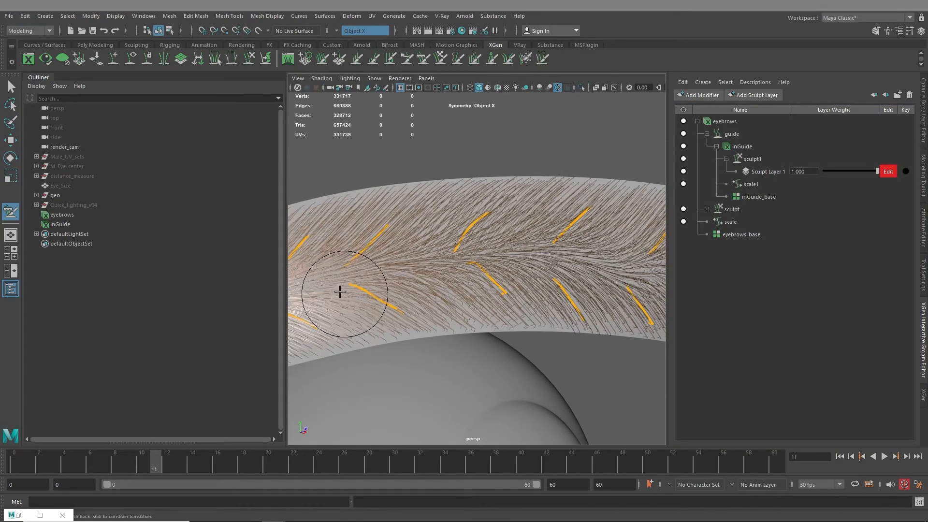
Step: Add a Clump modifier to the eyebrows description
alt+right_drag(545, 338, 490, 307)
alt+drag(544, 307, 513, 303)
alt+right_drag(514, 303, 539, 314)
alt+middle_drag(539, 314, 491, 325)
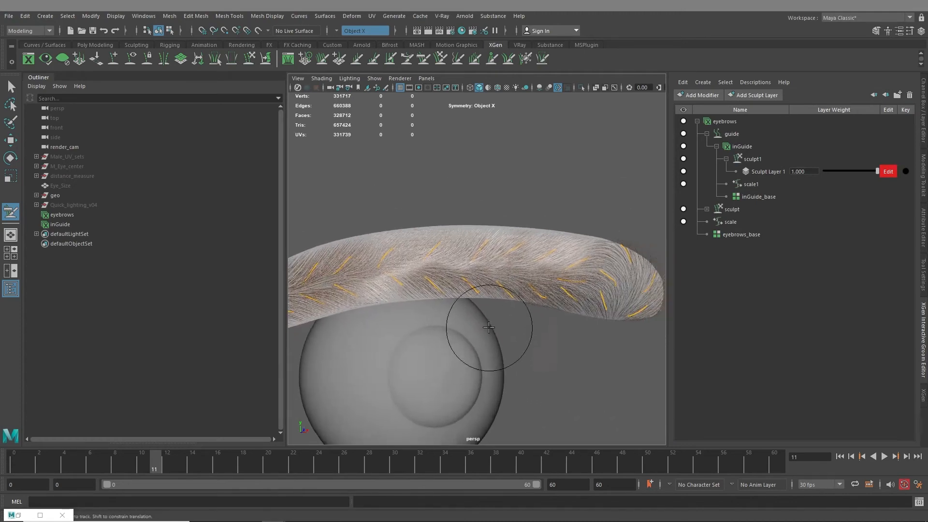
alt+drag(491, 325, 515, 338)
alt+right_drag(568, 353, 540, 339)
alt+drag(539, 339, 491, 346)
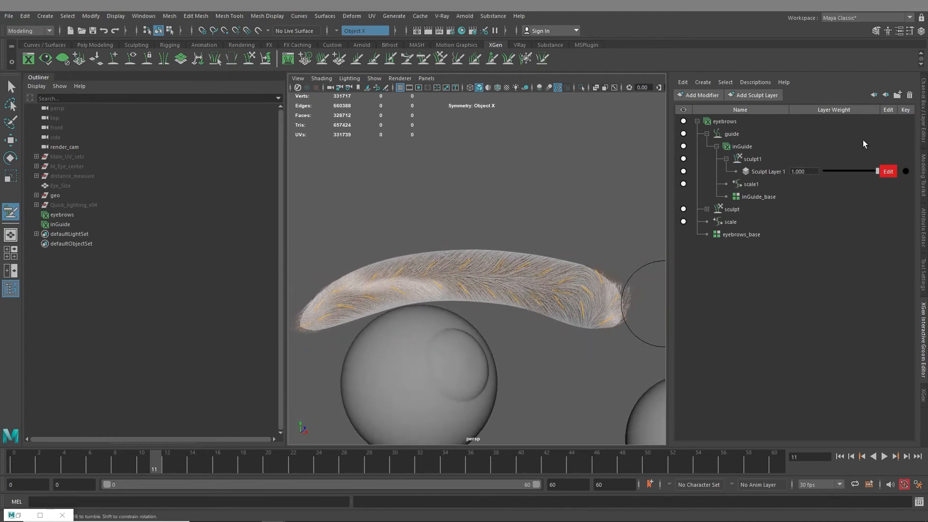
click(732, 123)
right_click(732, 124)
mouse_move(766, 131)
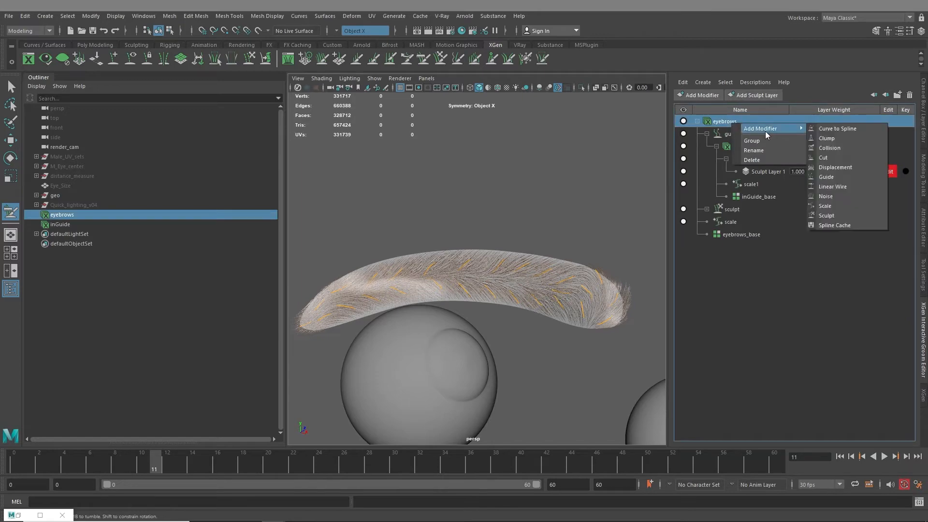
click(834, 138)
Step: Set the clump modifier's Clump Points Density to 3
alt+middle_drag(562, 320, 514, 314)
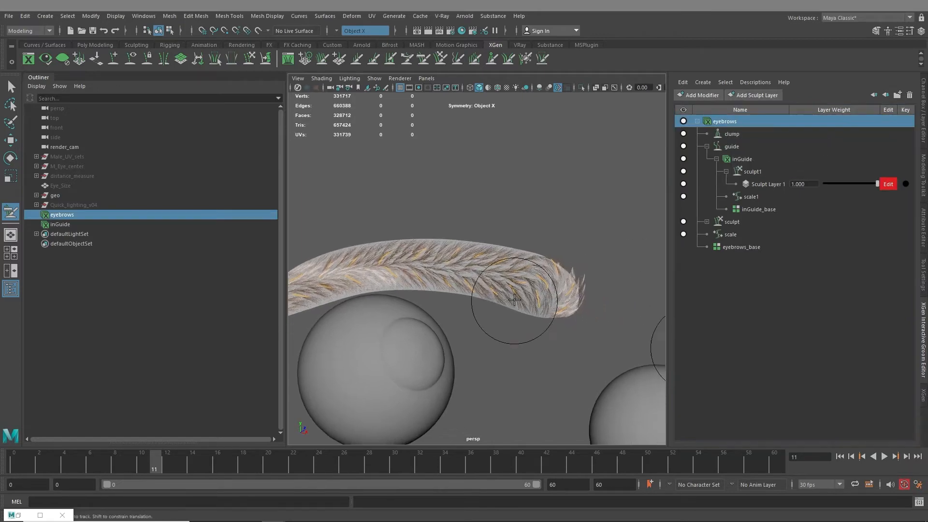
alt+right_drag(514, 315, 521, 311)
mouse_move(521, 311)
alt+mouse_down()
mouse_move(499, 324)
mouse_move(527, 310)
alt+mouse_up()
click(732, 134)
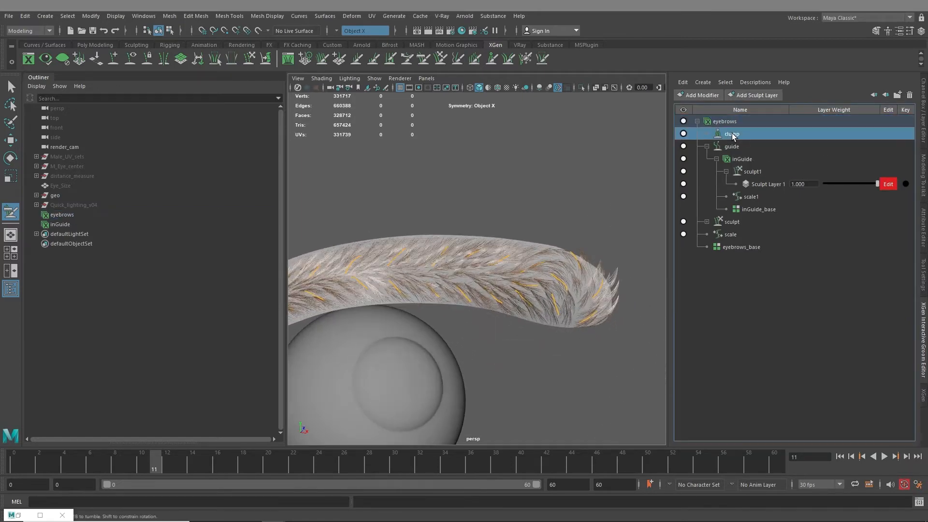
click(924, 232)
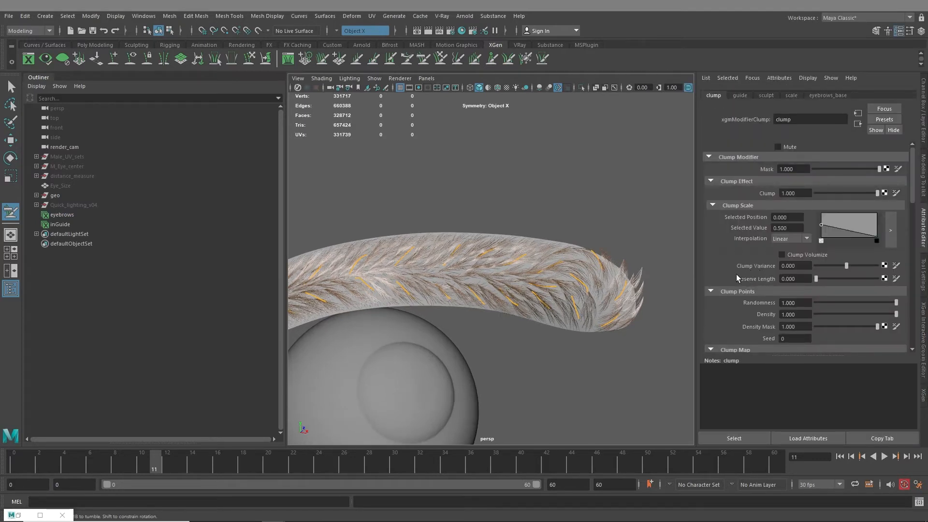
scroll(736, 274, down, 2)
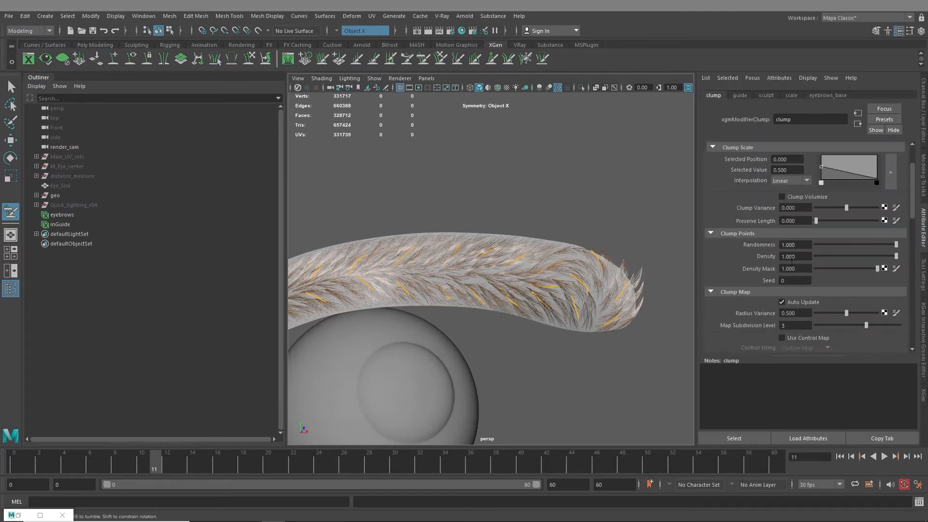
click(802, 256)
text(3)
key(Return)
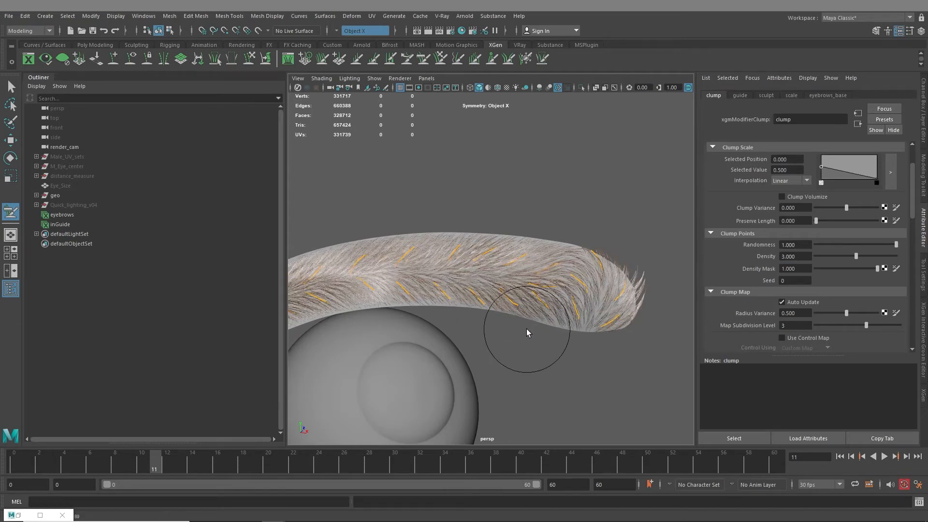
Step: Examine the clumped hairs from the eyebrow's outer tip to its inner end
alt+middle_drag(481, 322, 523, 317)
alt+drag(435, 294, 474, 286)
alt+middle_drag(382, 289, 536, 286)
alt+right_drag(536, 285, 537, 332)
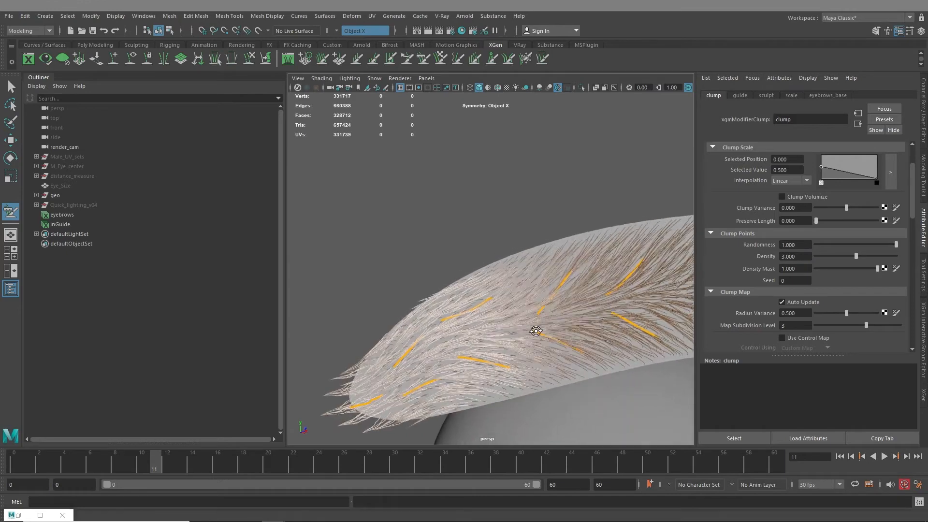
mouse_move(537, 331)
alt+mouse_down()
mouse_move(567, 342)
mouse_move(576, 325)
mouse_move(587, 338)
mouse_move(421, 304)
mouse_move(545, 319)
mouse_move(575, 304)
mouse_move(493, 299)
alt+mouse_up()
alt+right_drag(571, 295, 529, 283)
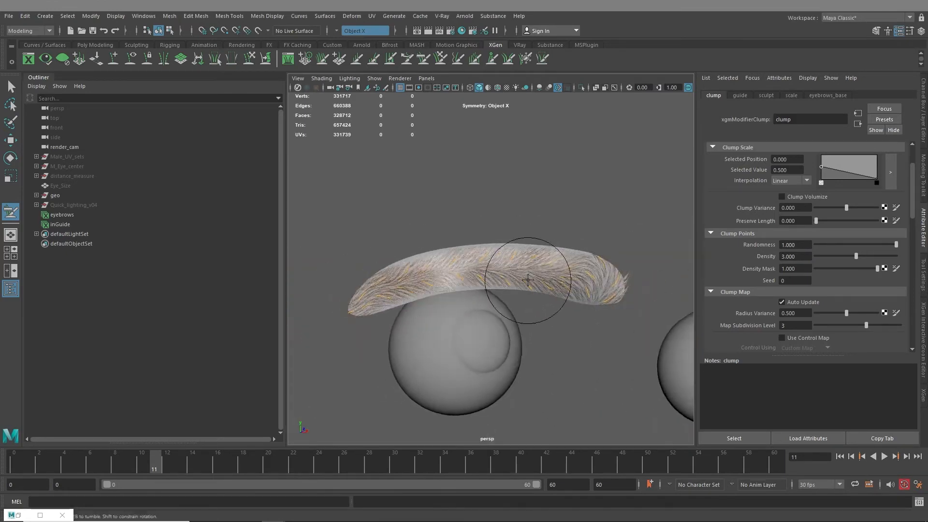
alt+middle_drag(609, 295, 460, 321)
alt+right_drag(459, 321, 498, 323)
alt+middle_drag(497, 324, 563, 313)
alt+drag(562, 352, 549, 325)
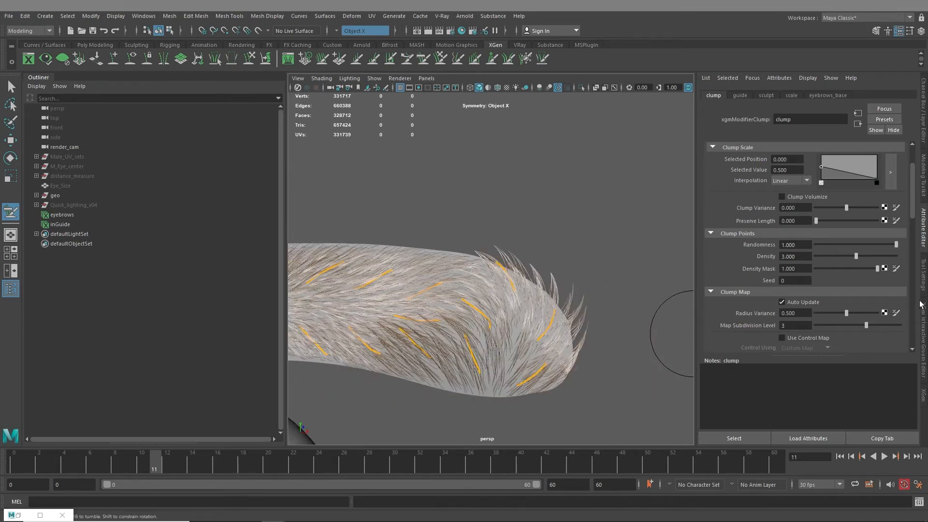
Step: Add a Noise modifier to the eyebrows description and open the description's attributes
click(923, 318)
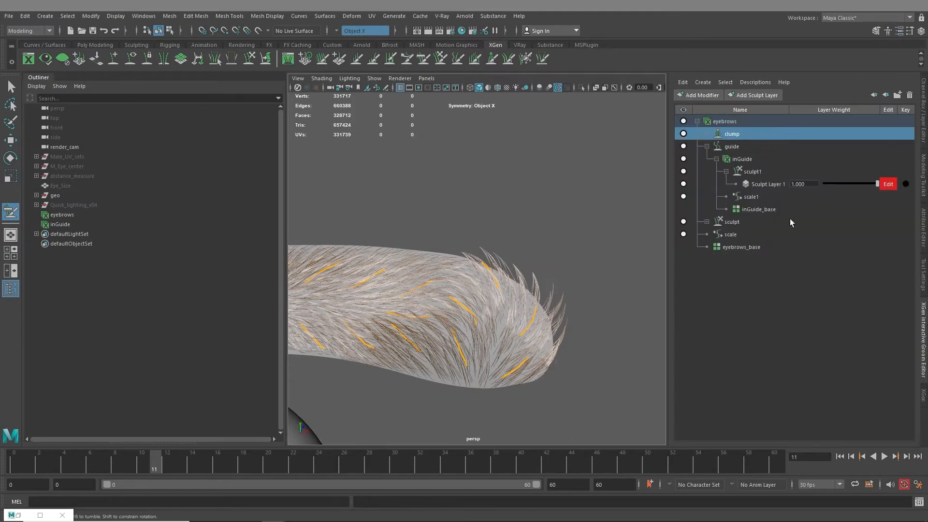
right_click(738, 125)
mouse_move(793, 128)
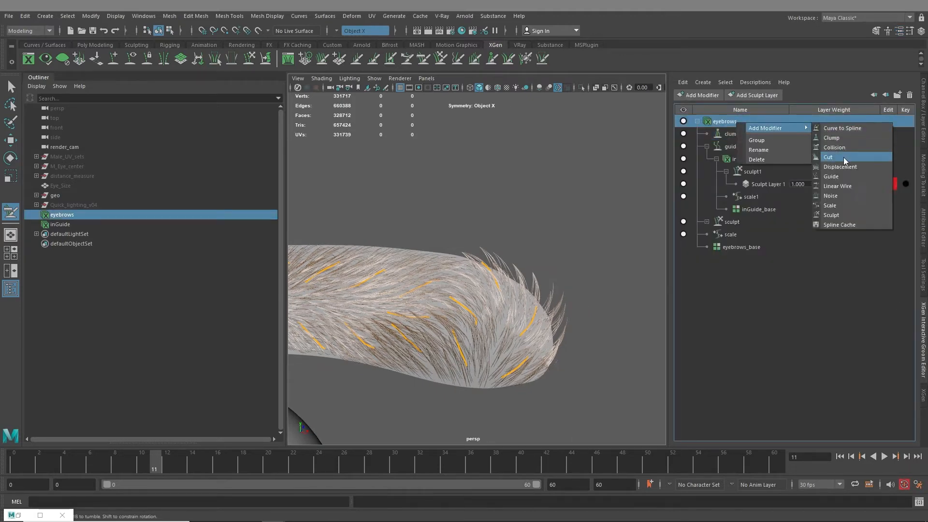
click(837, 196)
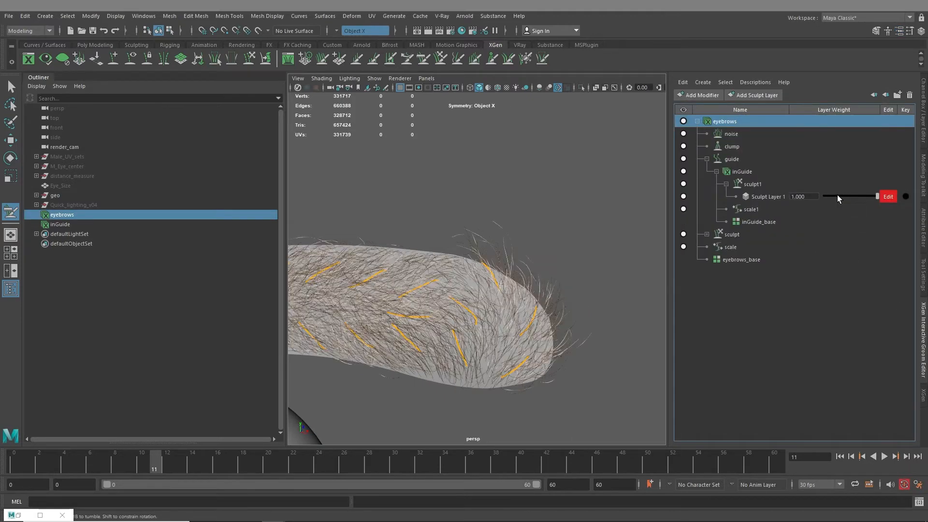
click(922, 227)
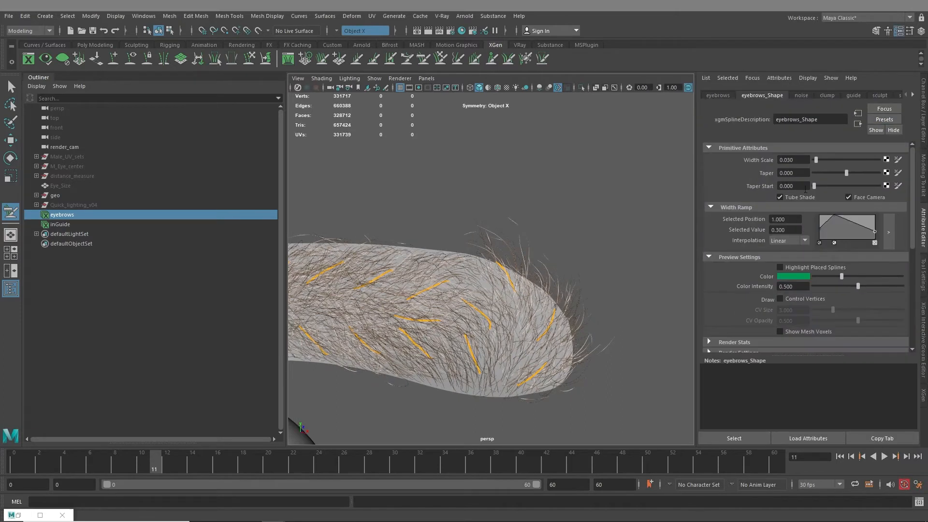
Step: Set the Noise modifier's Magnitude to 0.3 on the eyebrows description
click(799, 96)
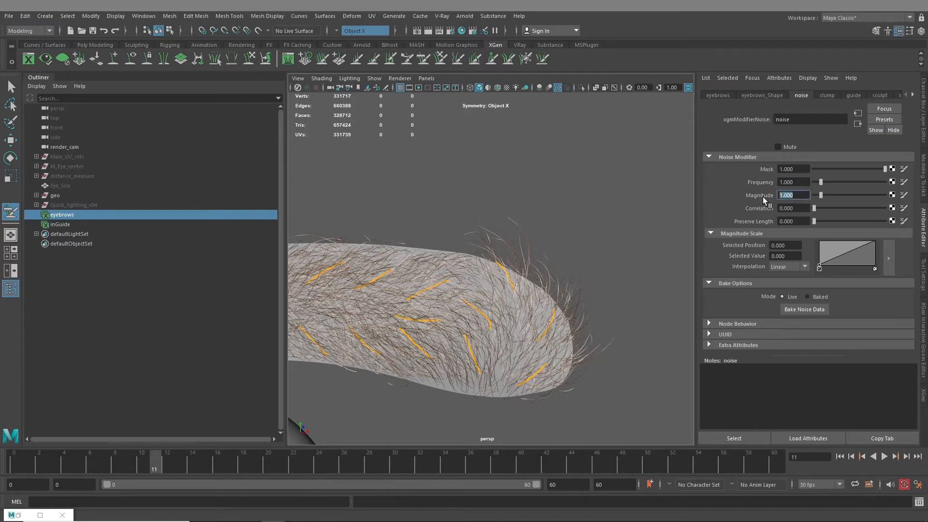
text(.3)
key(Return)
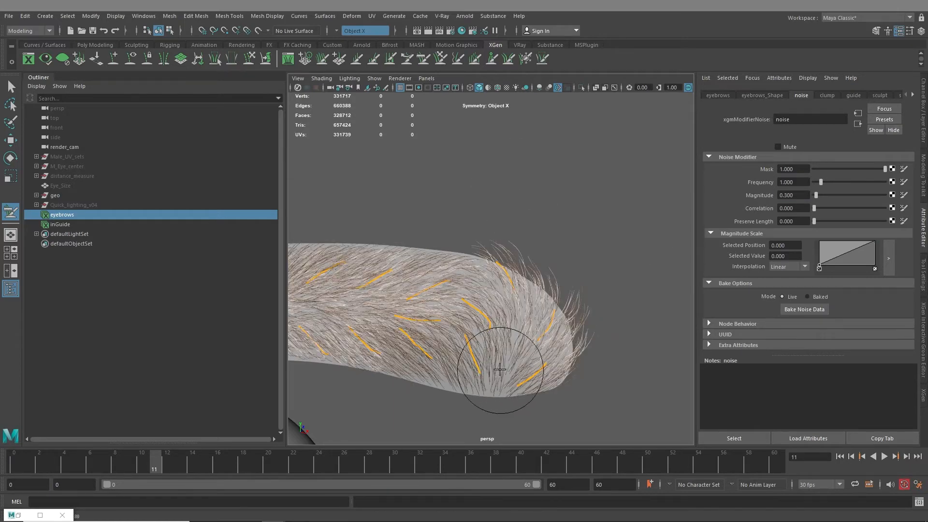
Step: Examine the effect of the noise on the hairs along the whole eyebrow, close up and from a distance
alt+middle_drag(498, 369, 584, 368)
scroll(452, 337, down, 5)
alt+drag(452, 337, 579, 358)
scroll(521, 345, up, 6)
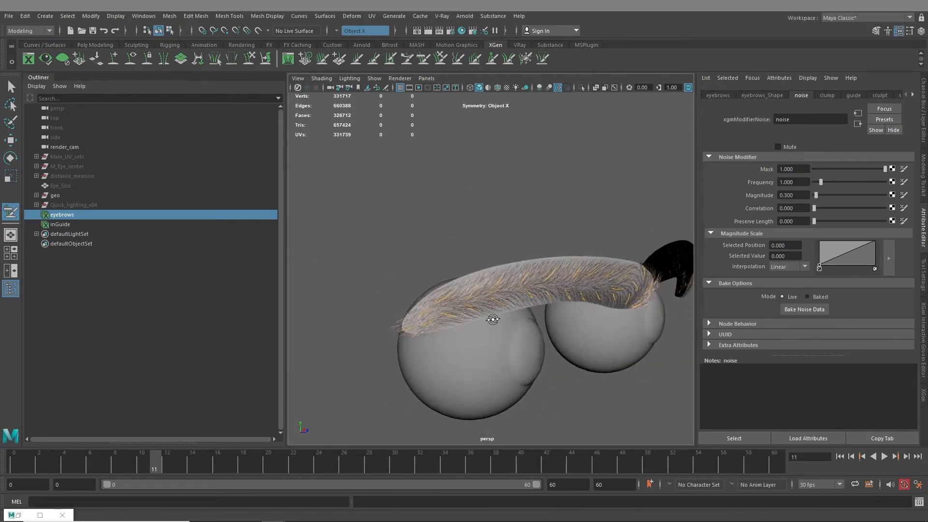
scroll(457, 315, down, 5)
scroll(474, 327, up, 5)
scroll(517, 363, down, 5)
scroll(456, 387, up, 5)
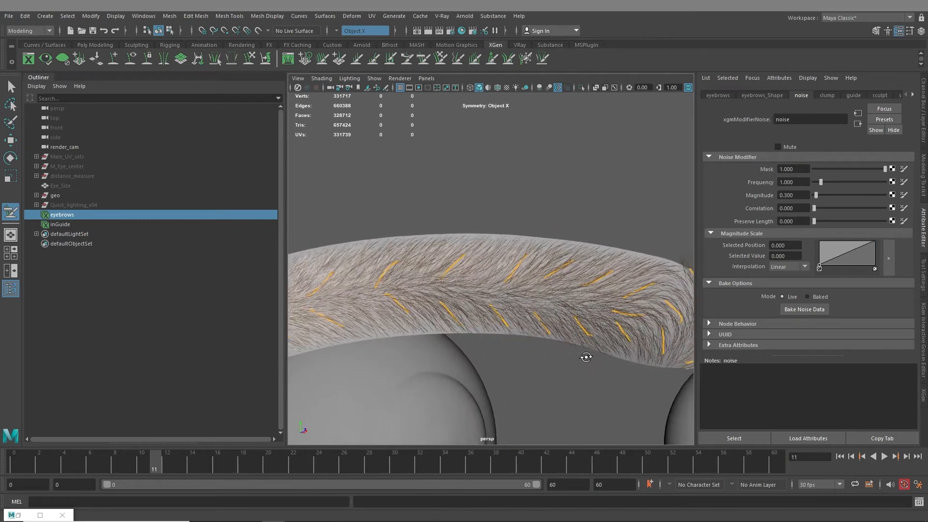
scroll(578, 358, down, 5)
alt+middle_drag(498, 345, 512, 348)
scroll(512, 348, up, 3)
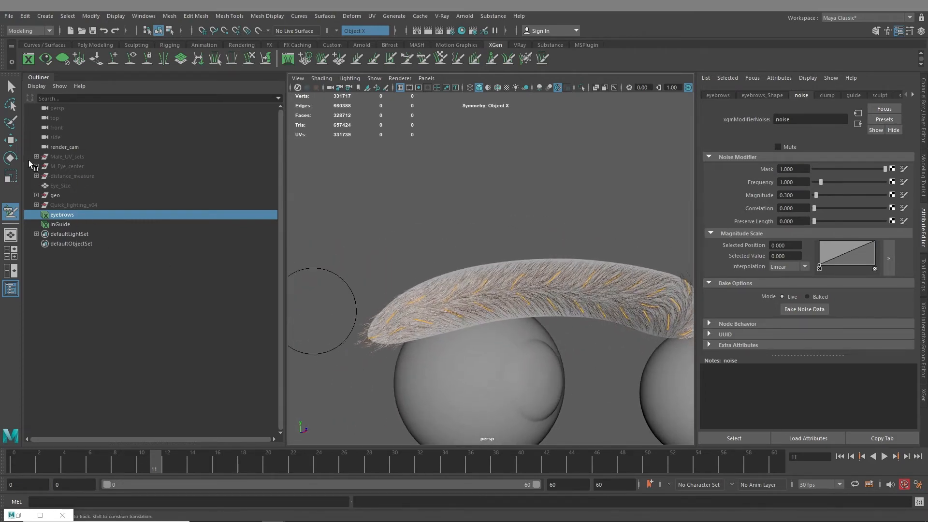
Step: Unhide the Male_Body_V13 mesh in the geo group and hide the inGuide description
click(37, 195)
click(76, 205)
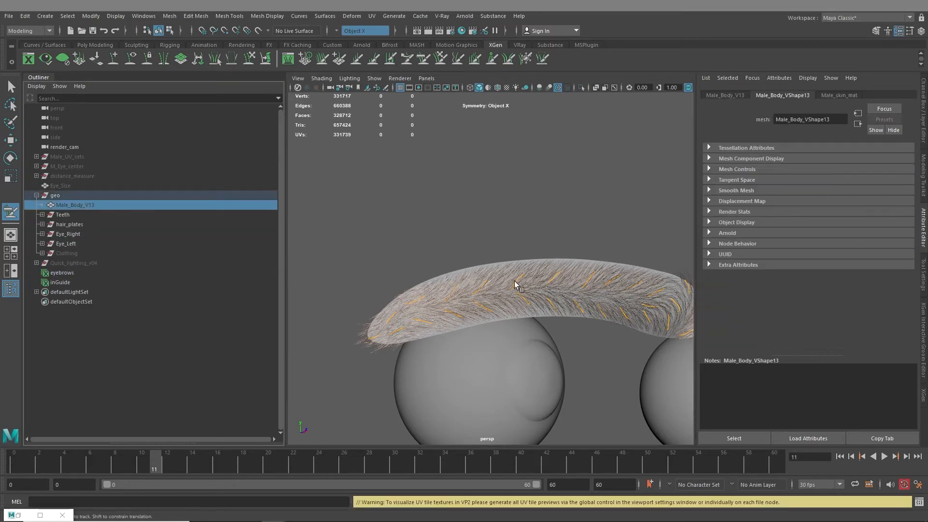
scroll(555, 269, down, 5)
alt+drag(525, 276, 464, 281)
click(93, 283)
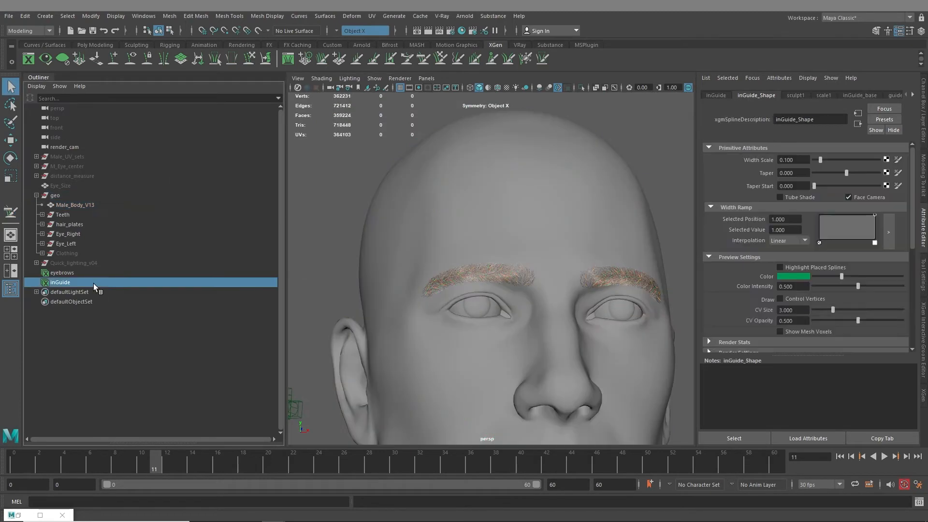
Step: Examine the groomed eyebrows on the face from the front and sides, checking hair direction and density at both ends
alt+drag(525, 306, 525, 240)
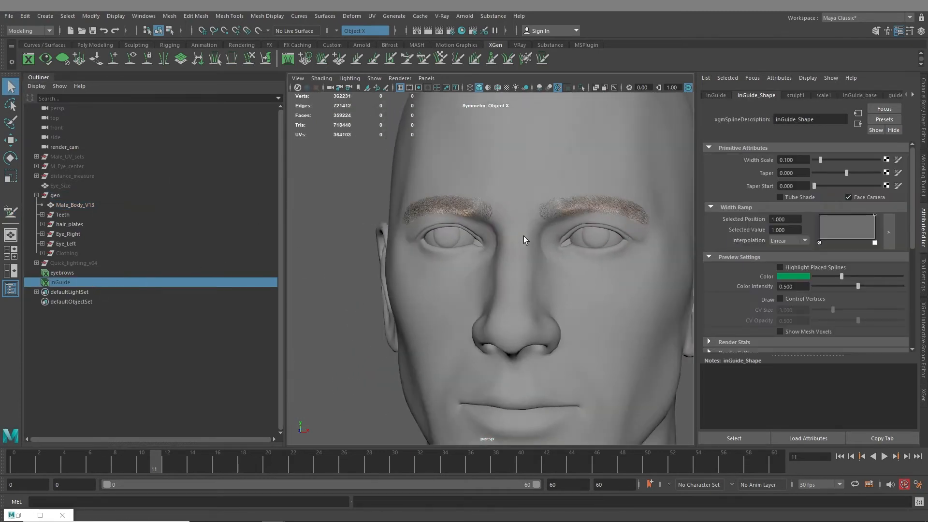
scroll(525, 240, up, 5)
alt+drag(477, 311, 491, 311)
alt+right_drag(491, 310, 513, 313)
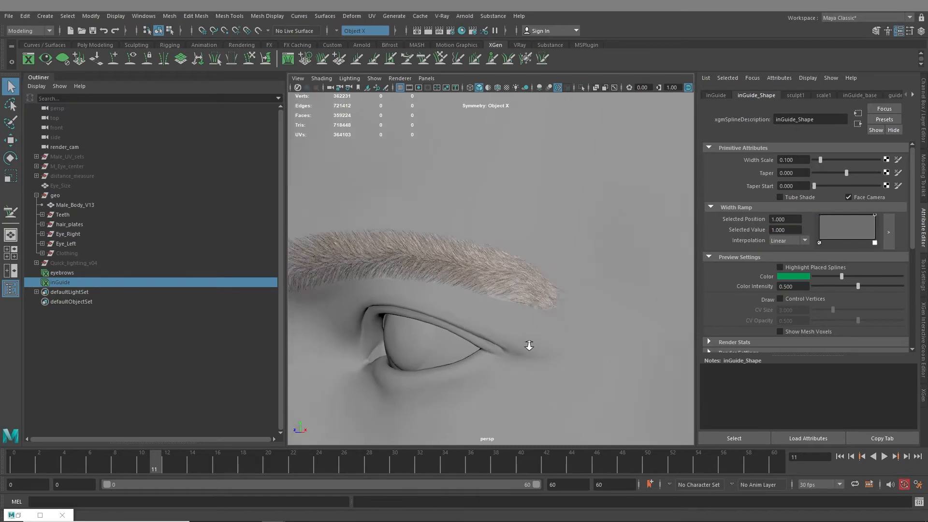
alt+drag(513, 312, 570, 313)
alt+right_drag(570, 313, 594, 356)
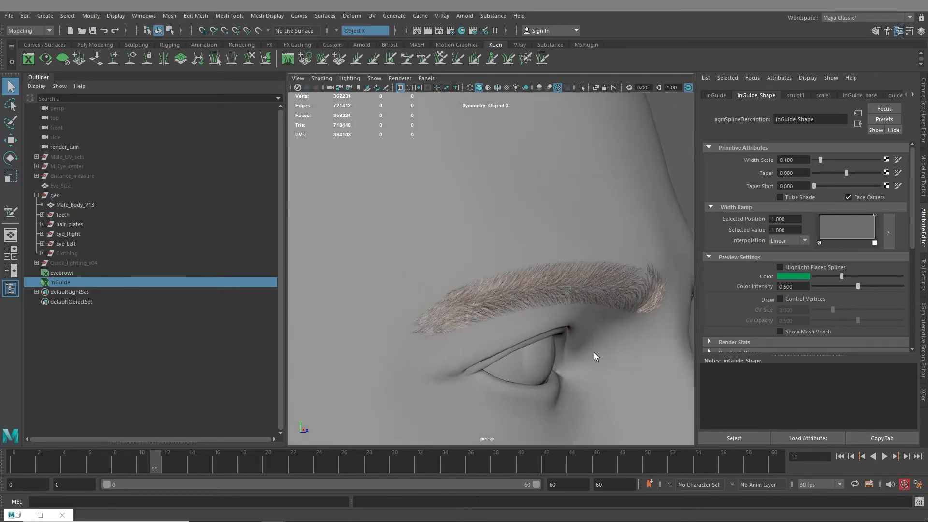
alt+drag(594, 356, 445, 353)
alt+right_drag(445, 353, 453, 372)
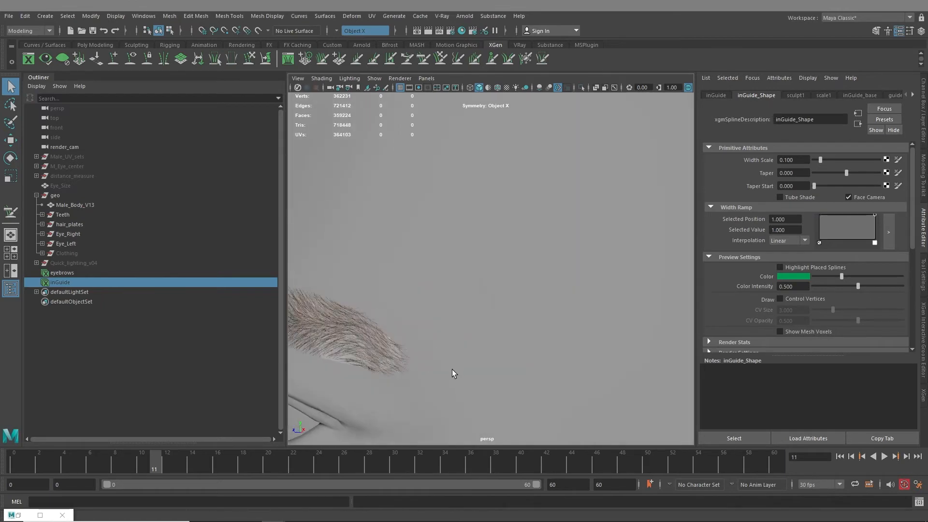
alt+middle_drag(451, 369, 664, 388)
alt+right_drag(664, 387, 586, 353)
alt+drag(586, 353, 546, 332)
alt+right_drag(547, 332, 519, 338)
alt+drag(519, 337, 596, 291)
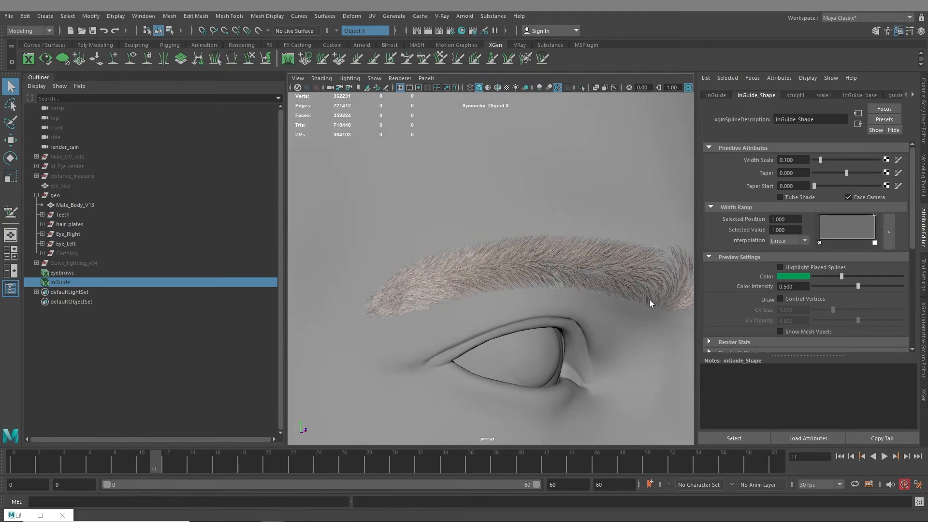
alt+middle_drag(645, 312, 608, 300)
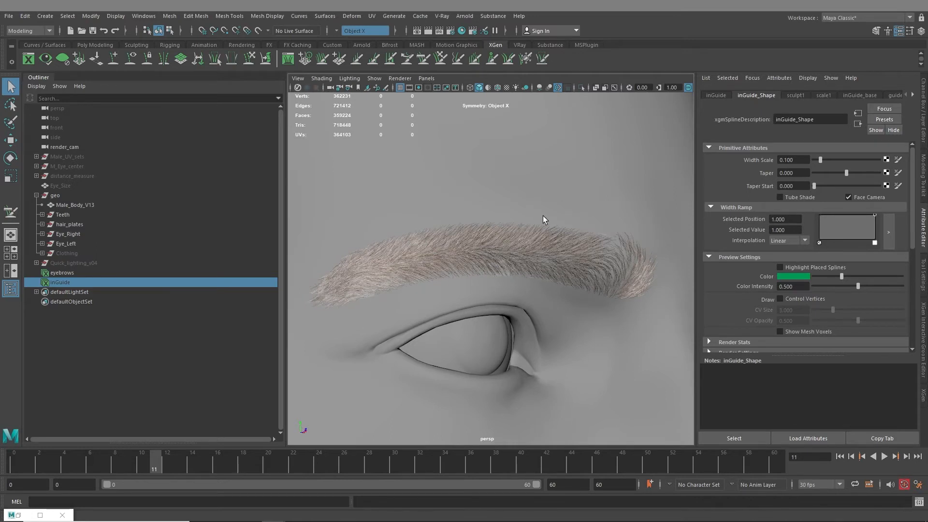
mouse_move(525, 263)
alt+mouse_down()
mouse_move(535, 224)
mouse_move(529, 256)
alt+mouse_up()
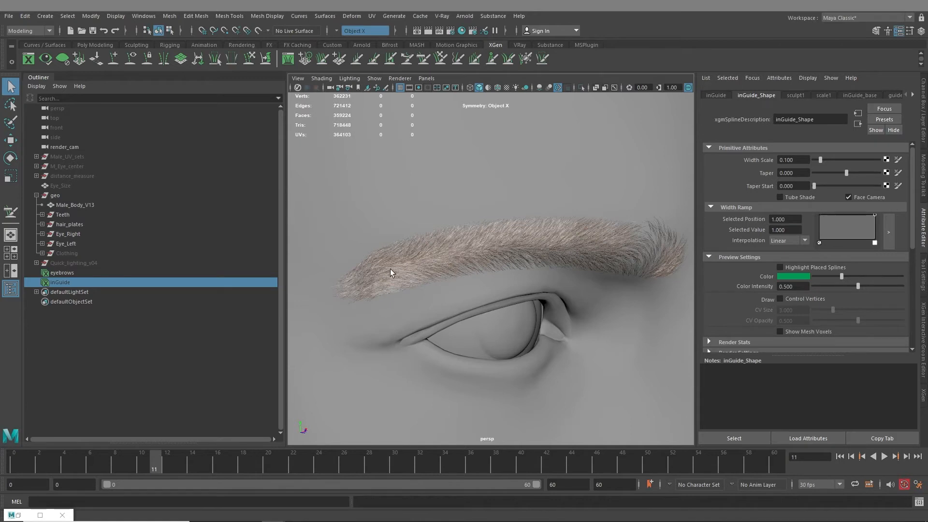
alt+drag(612, 262, 586, 222)
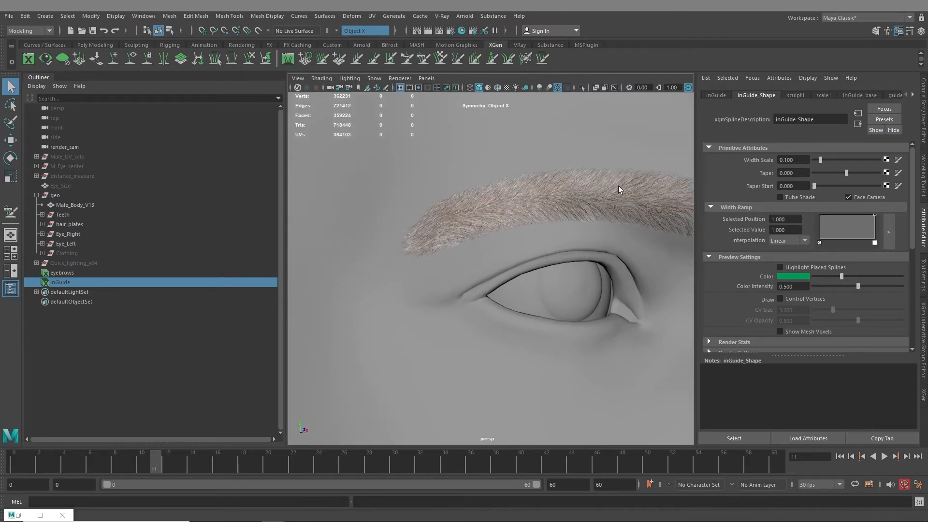
alt+drag(628, 197, 616, 211)
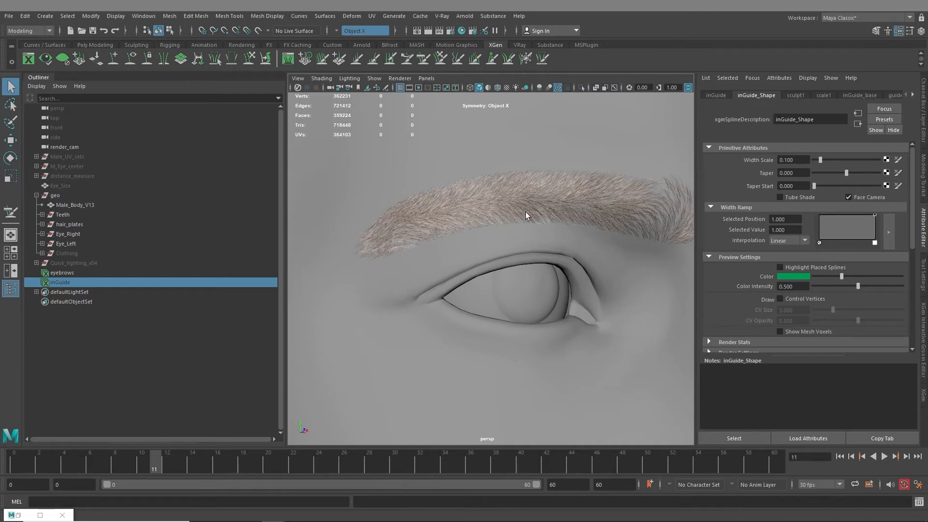
click(846, 95)
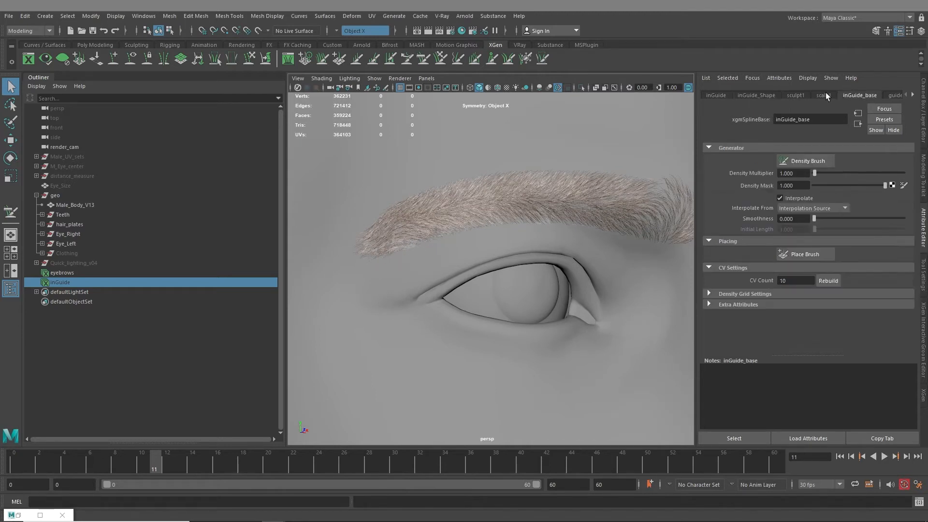
click(739, 95)
click(717, 96)
scroll(803, 97, down, 8)
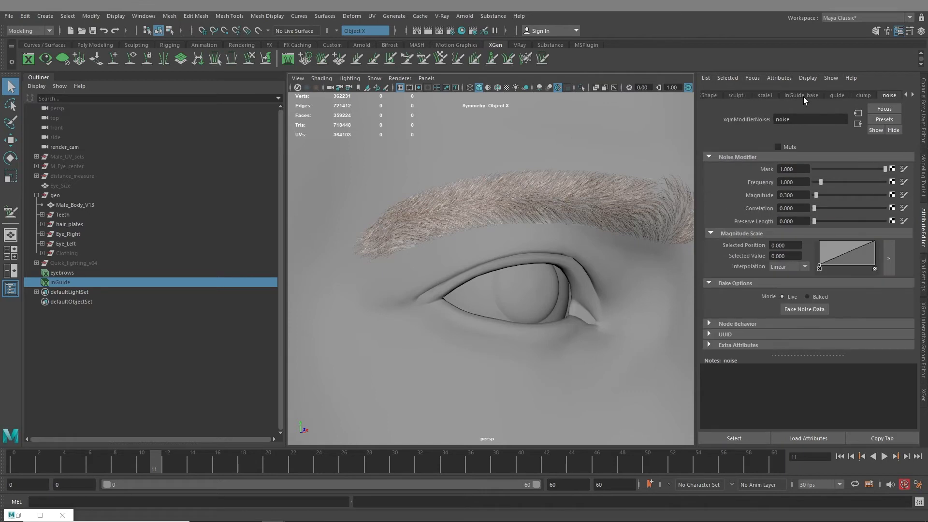
Step: Select the eyebrows description and open the generator attributes of its eyebrows_base node
click(78, 272)
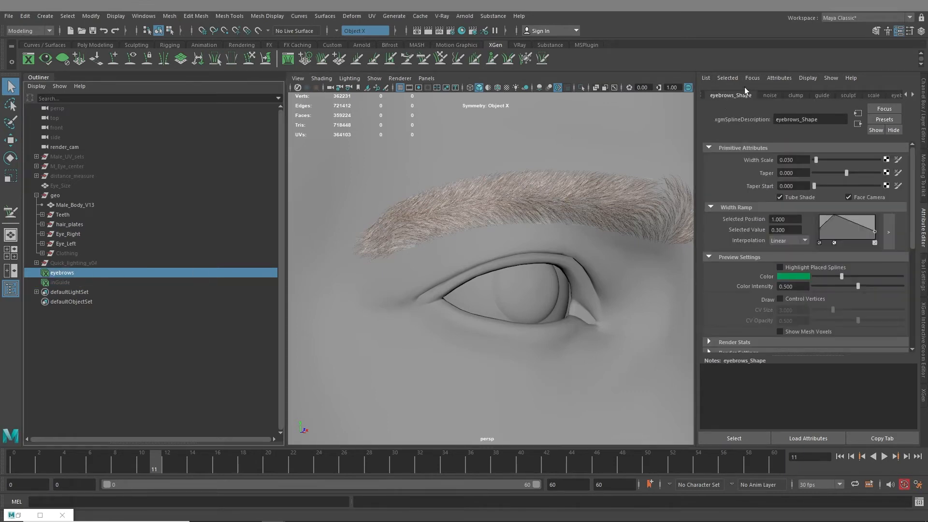
scroll(730, 97, down, 6)
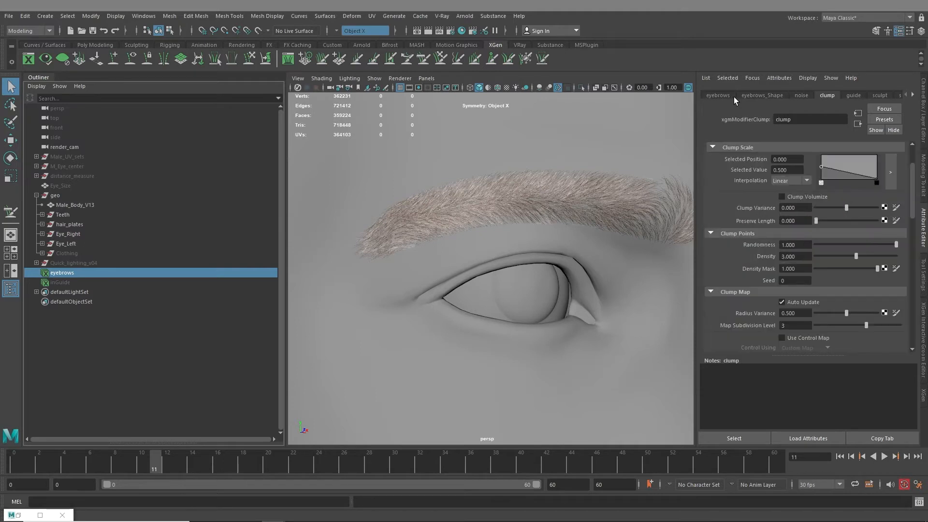
scroll(736, 97, down, 1)
click(816, 96)
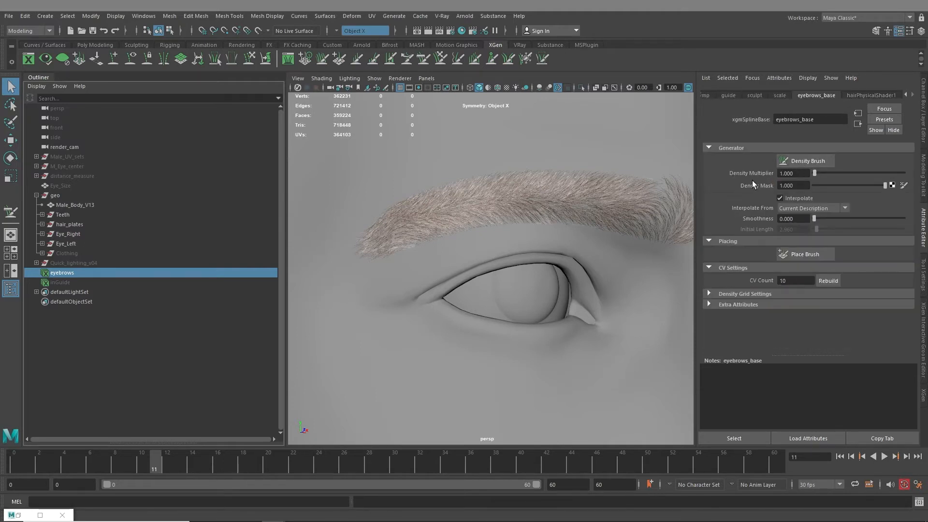
Step: Create a Density Mask map named Eyebrow_densityMask as a 2048 JPEG with a white start color in the Hair_density_maps folder
click(903, 186)
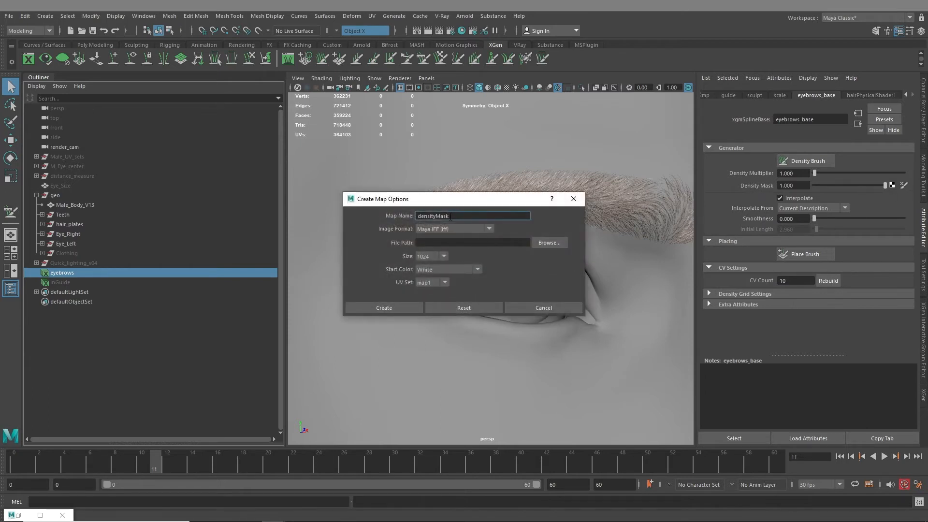
click(461, 230)
click(436, 278)
click(435, 252)
click(427, 296)
text(Eyebrow_)
click(455, 270)
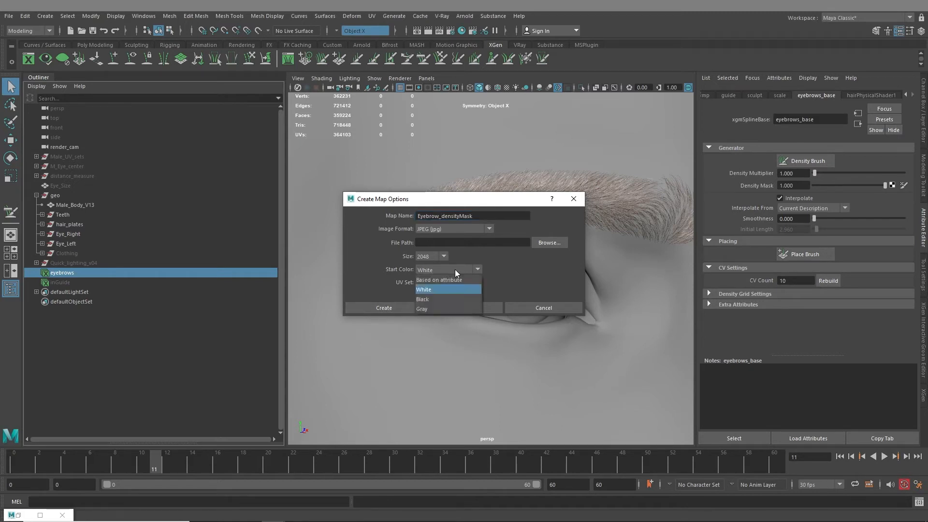
click(455, 269)
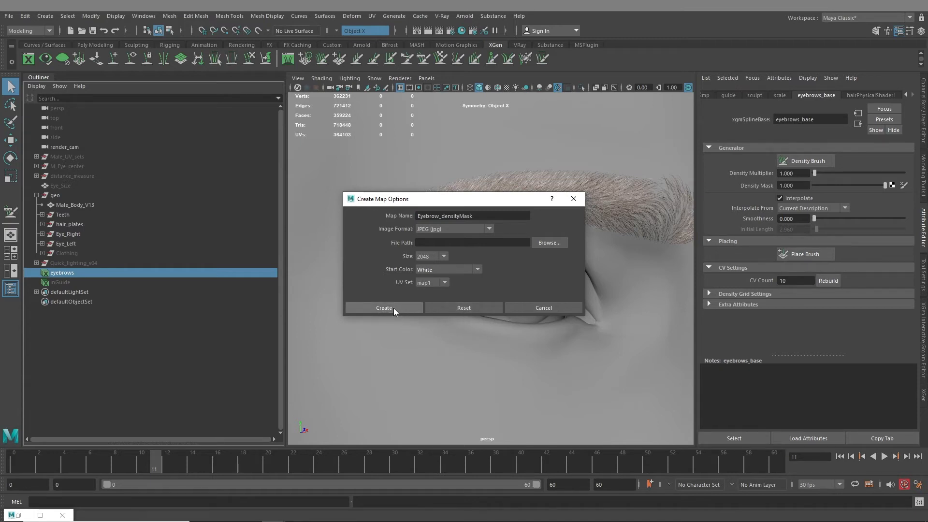
click(540, 242)
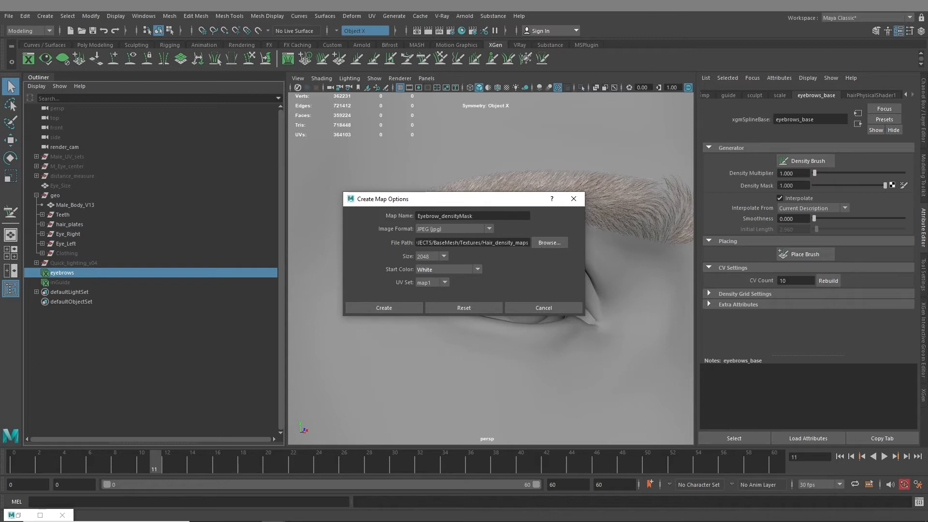
click(399, 307)
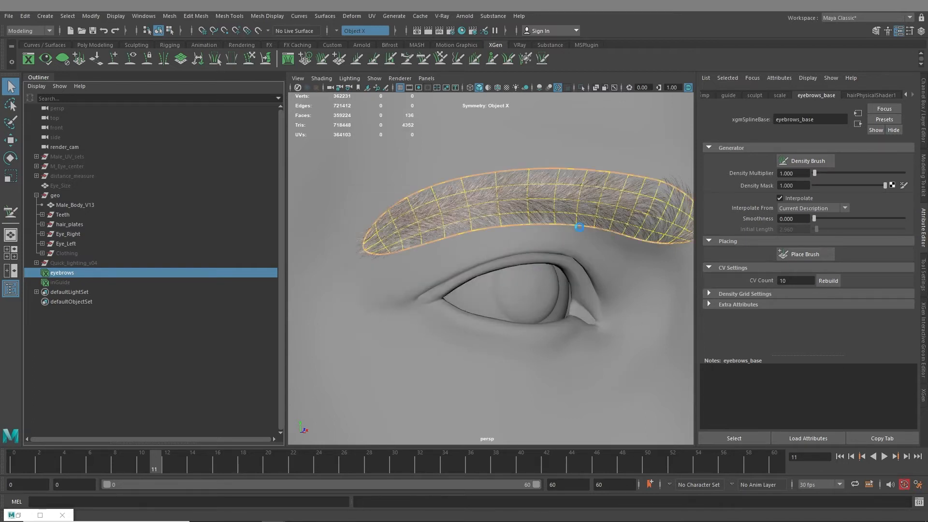
Step: Hide the Male_Body_V13 mesh, then select and frame the eyebrow plate
alt+drag(580, 230, 566, 237)
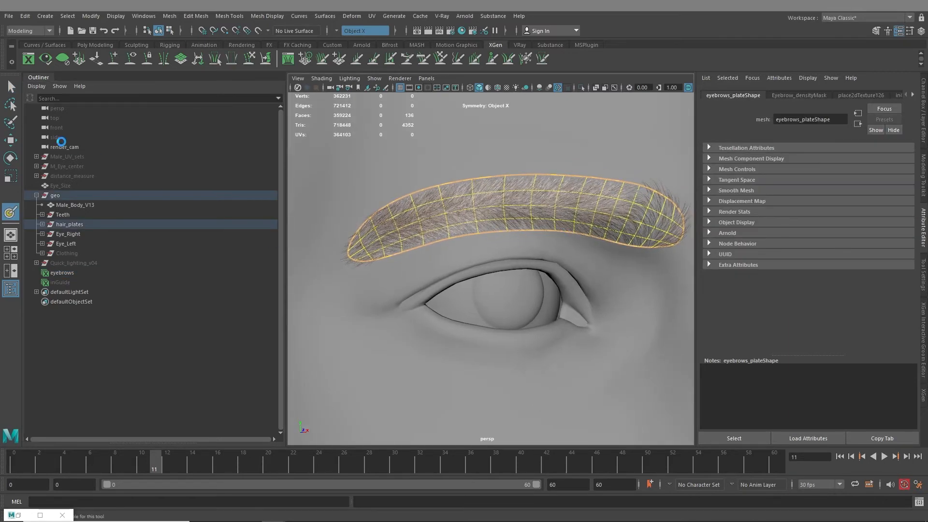
click(10, 88)
click(354, 151)
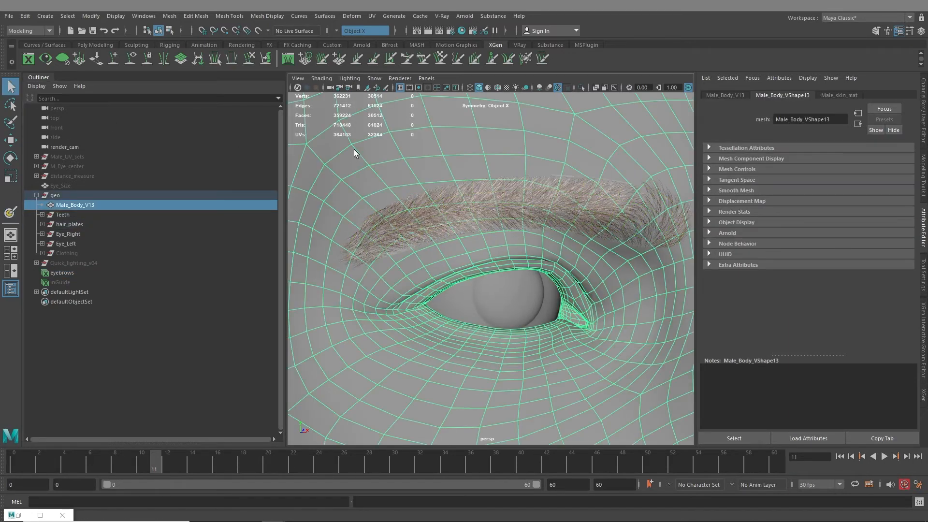
key(ctrl+h)
click(531, 213)
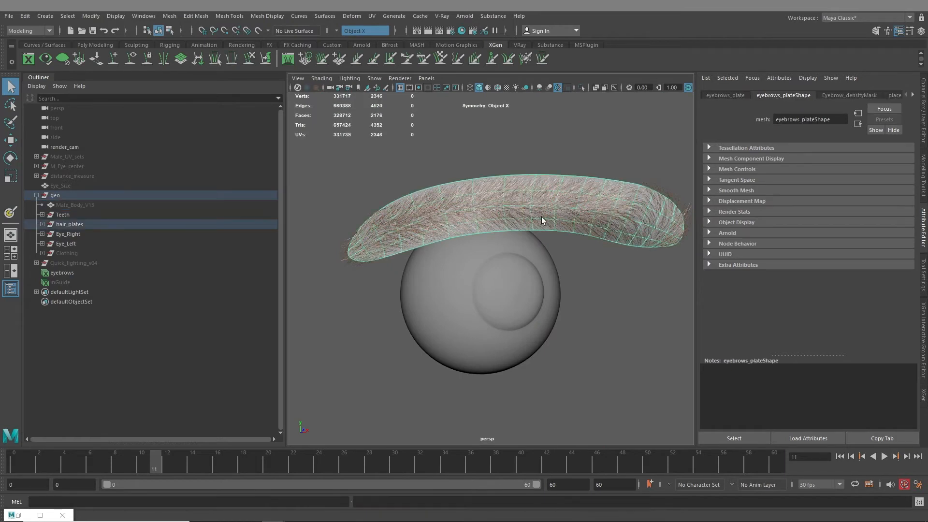
key(f)
alt+drag(481, 236, 453, 263)
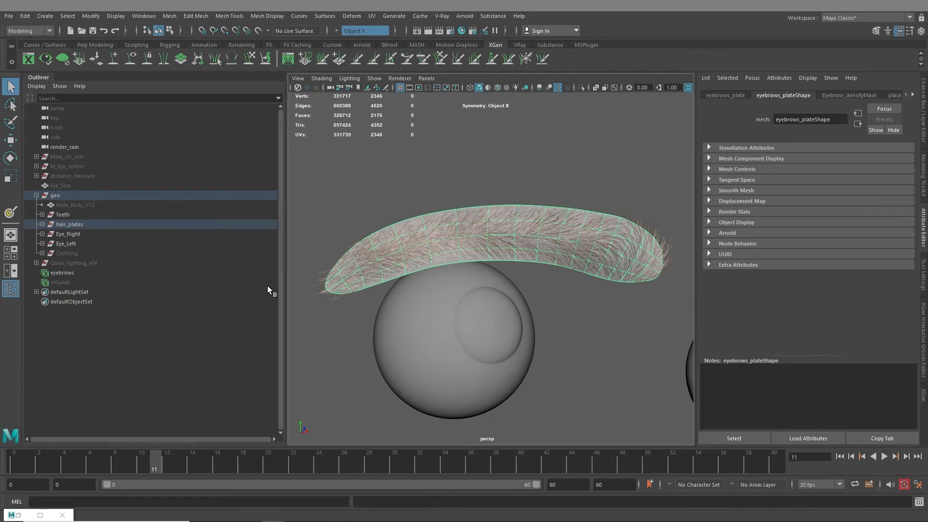
Step: Reactivate the 3D Paint tool on the eyebrow plate and turn on textured viewport display
click(12, 213)
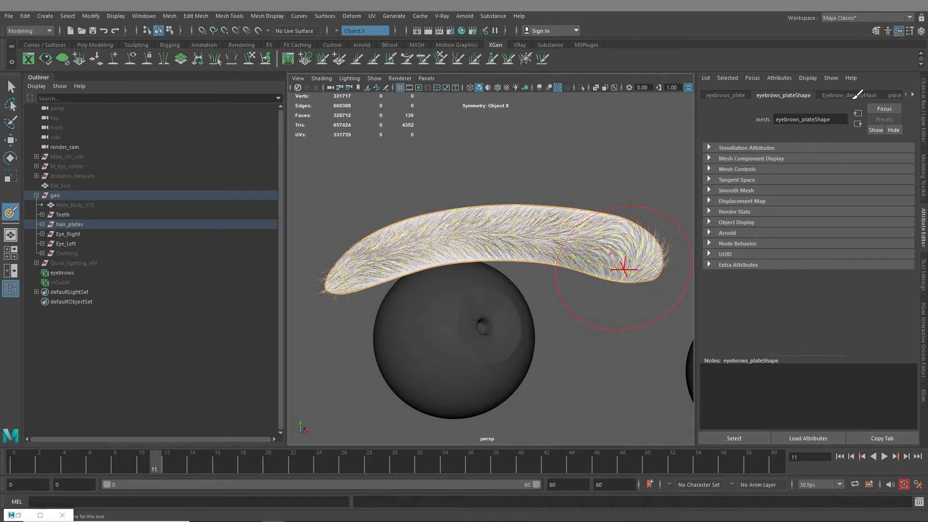
key(6)
click(858, 95)
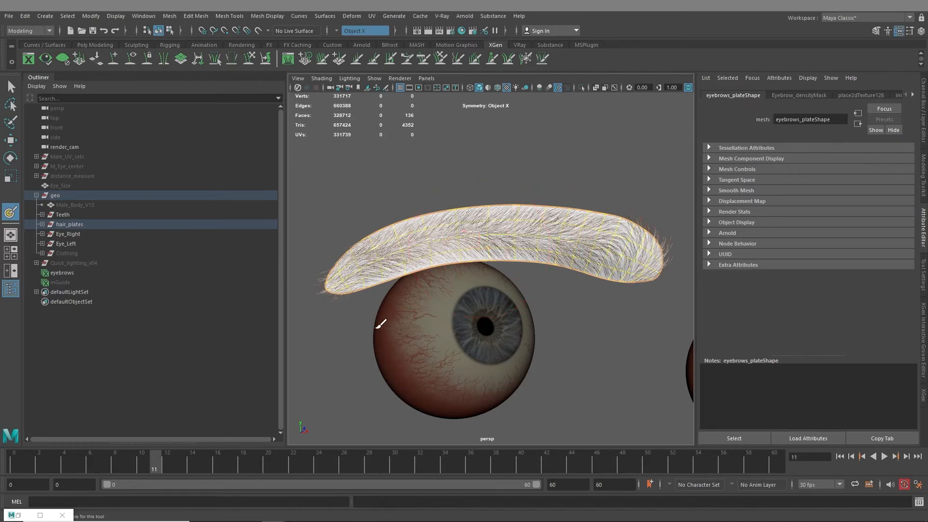
click(321, 79)
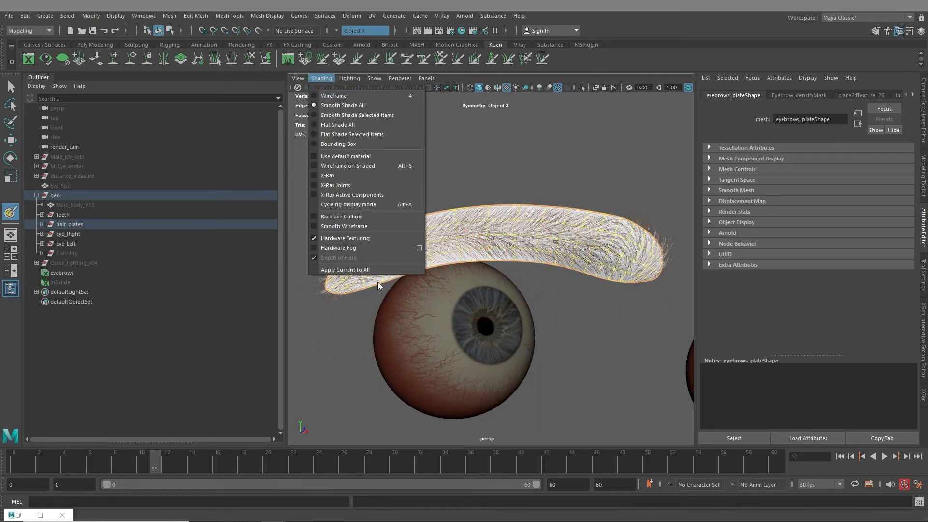
click(600, 251)
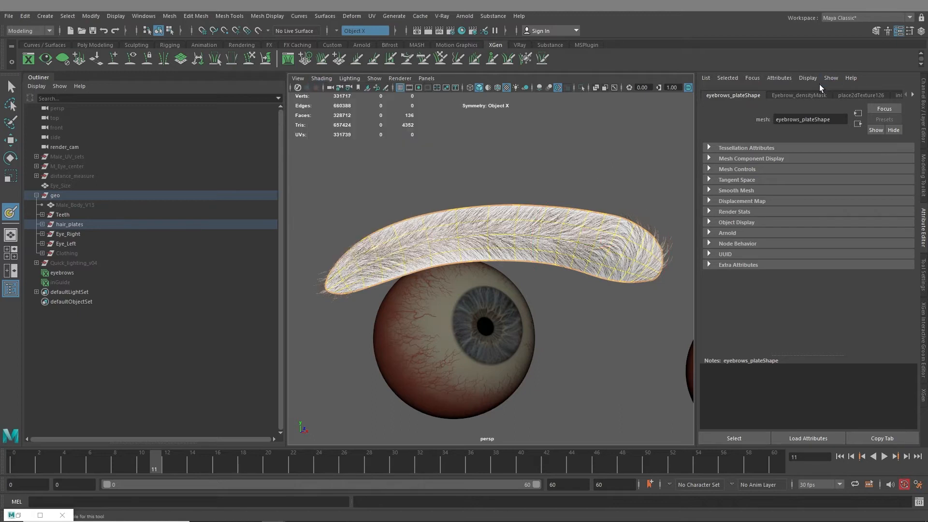
scroll(820, 95, down, 11)
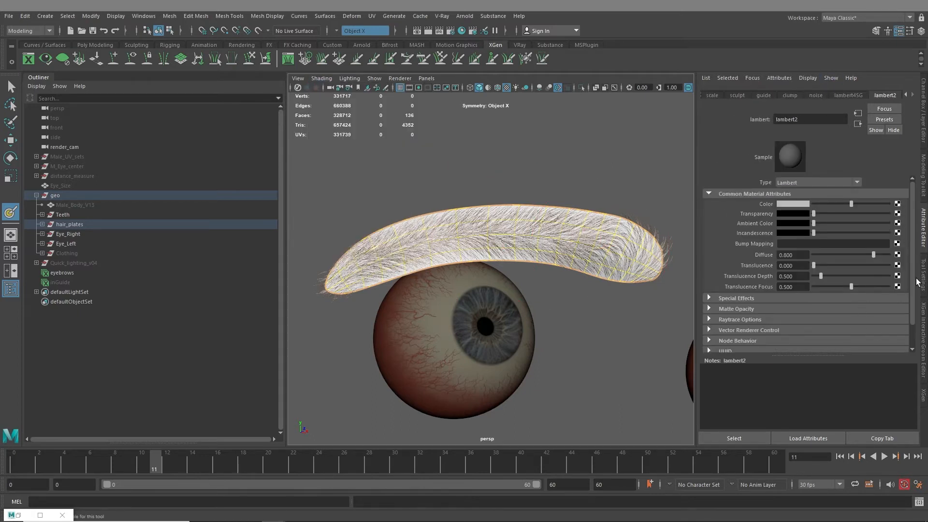
Step: Set the 3D Paint color to dark grey and reduce the brush radius to about 0.27
click(924, 346)
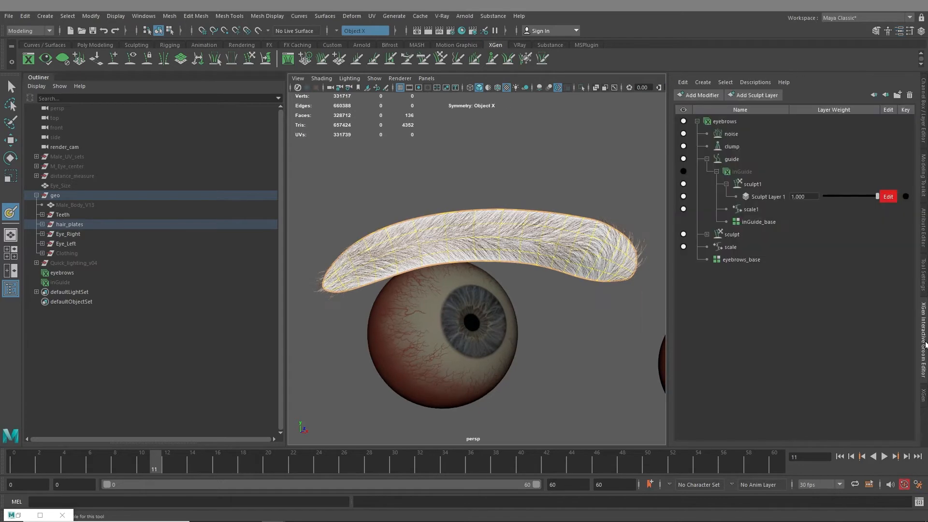
click(924, 273)
click(923, 274)
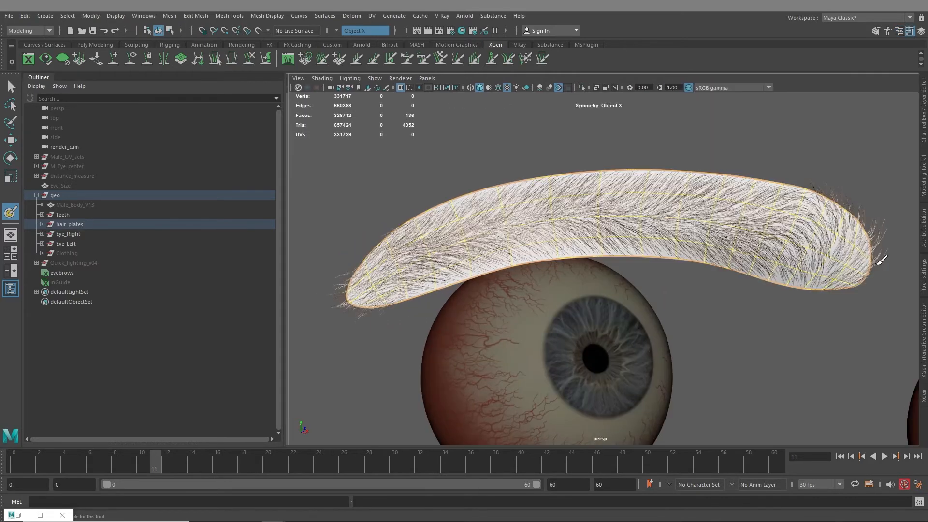
click(923, 276)
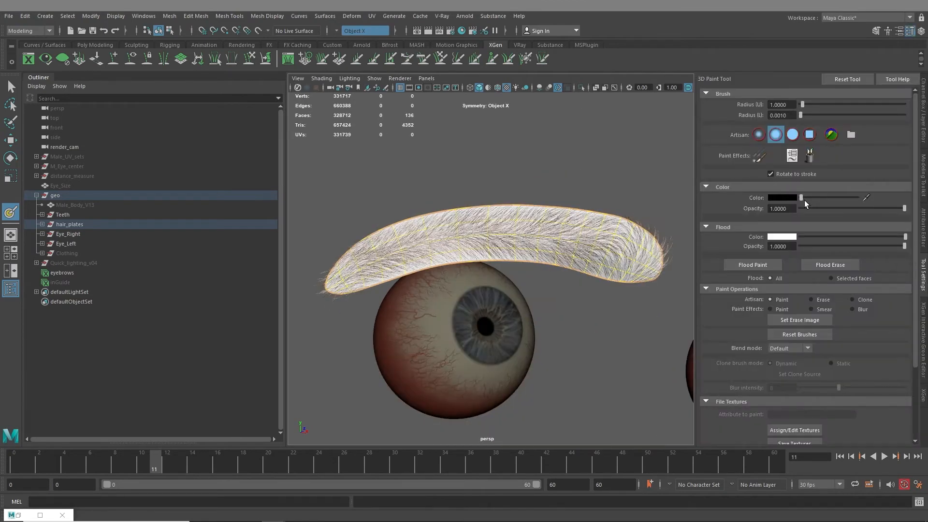
drag(805, 197, 811, 198)
alt+middle_drag(466, 238, 422, 231)
alt+right_drag(422, 232, 508, 294)
alt+middle_drag(507, 294, 594, 292)
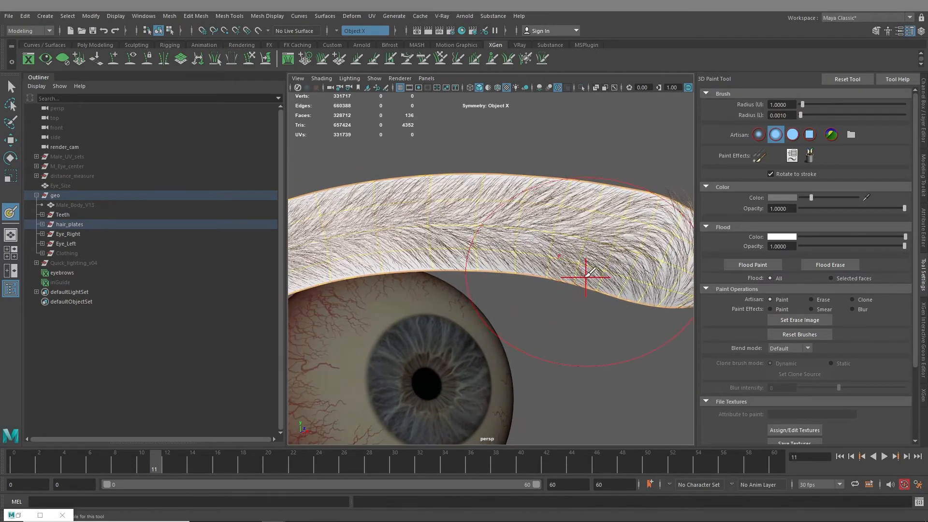
key(b)
drag(592, 266, 542, 264)
Step: Enable saving the texture on each stroke and turn on stroke reflection across the X axis
scroll(732, 335, down, 3)
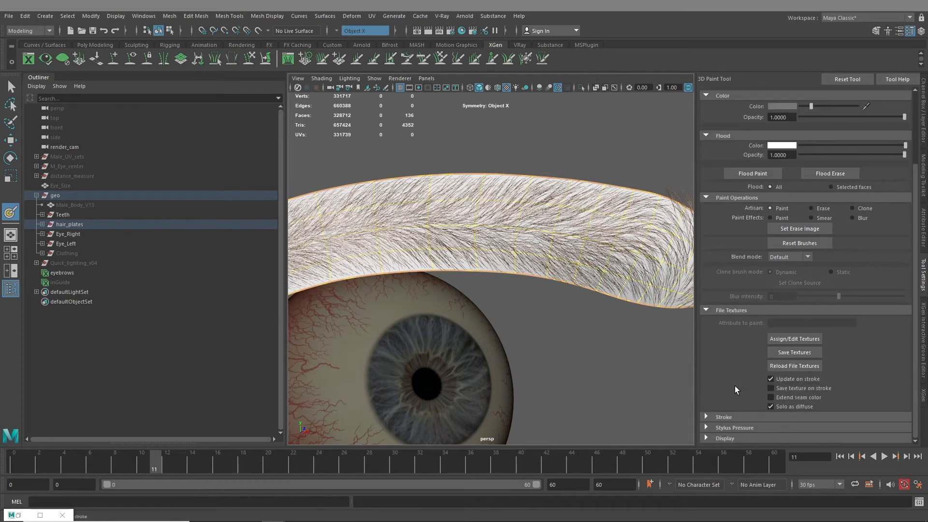
click(772, 388)
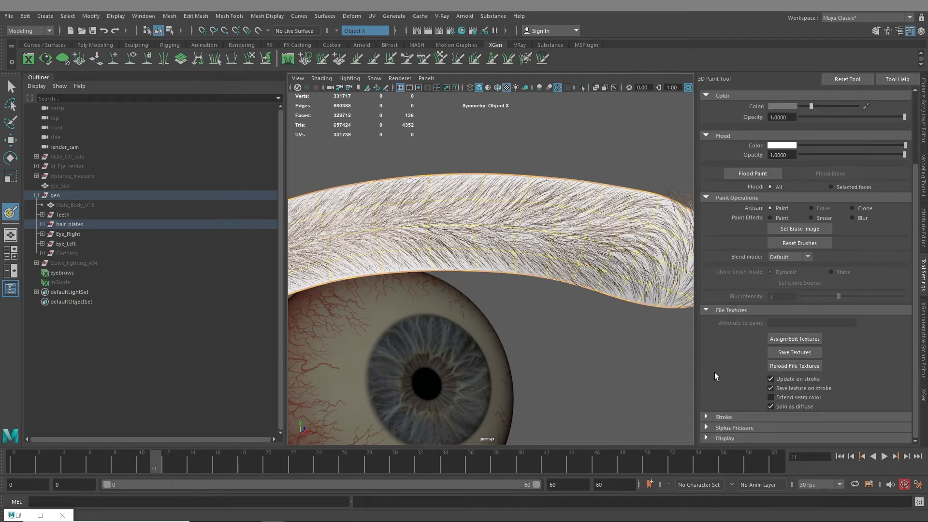
click(735, 417)
scroll(723, 387, down, 2)
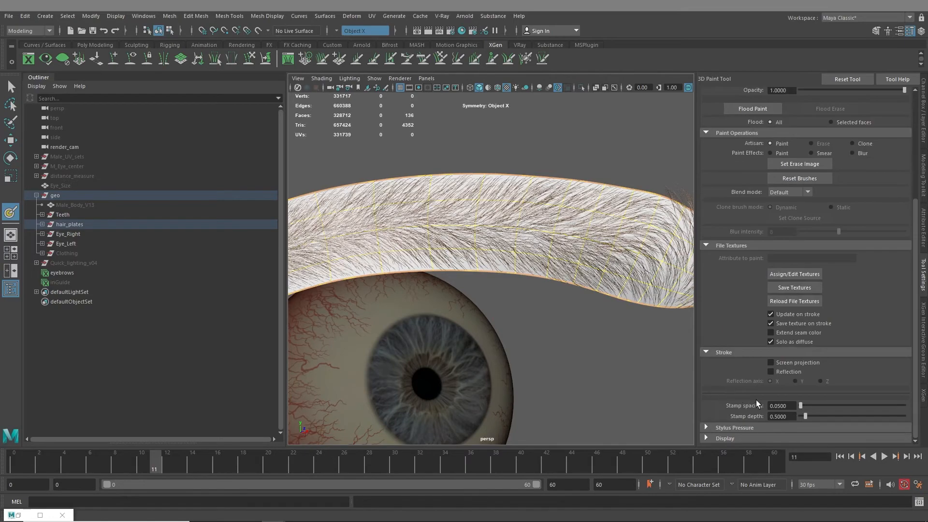
scroll(595, 274, down, 10)
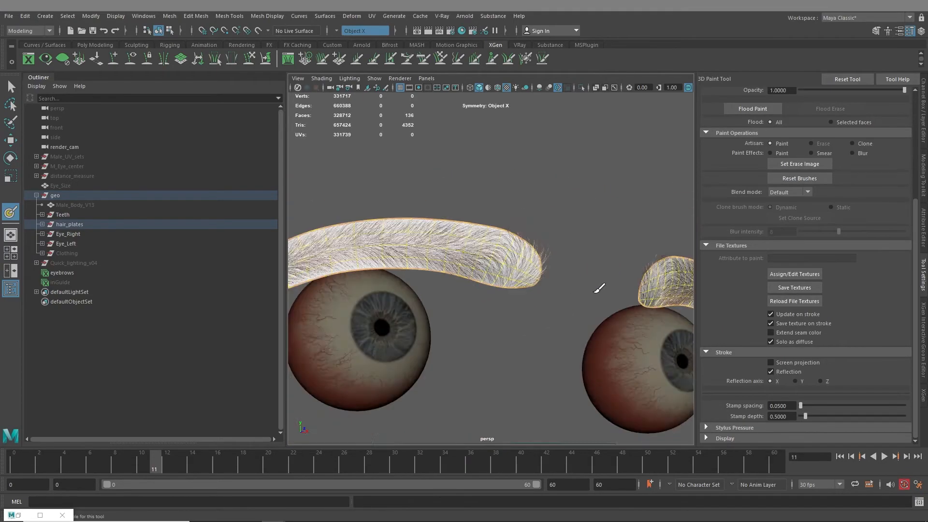
Step: Paint a dark grey band along the lower edge of the eyebrow plate above the eye
alt+middle_drag(595, 291, 542, 286)
alt+drag(543, 287, 503, 279)
alt+right_drag(506, 278, 547, 338)
alt+drag(338, 271, 385, 265)
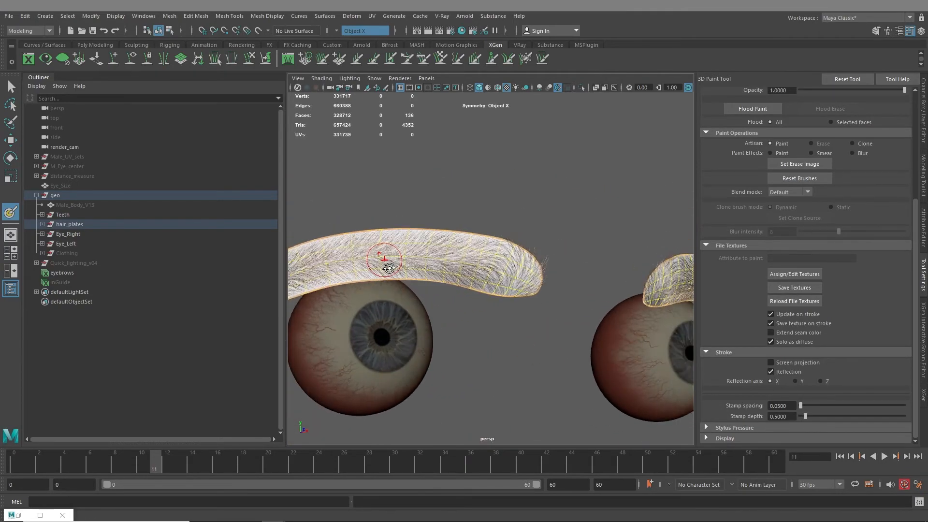
alt+middle_drag(386, 265, 474, 242)
alt+right_drag(475, 242, 546, 278)
alt+drag(545, 279, 544, 266)
alt+middle_drag(544, 266, 563, 317)
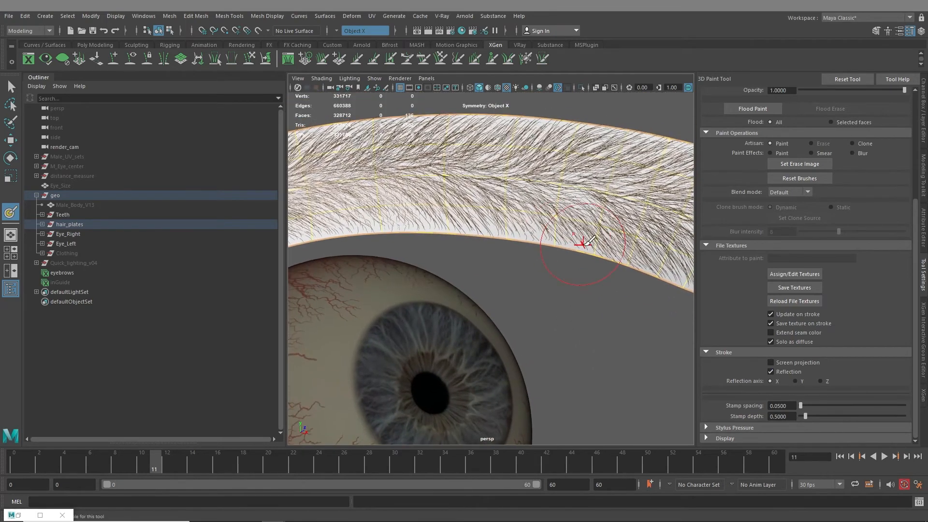
mouse_move(602, 247)
mouse_down()
mouse_move(524, 220)
mouse_move(377, 214)
mouse_move(308, 230)
mouse_up()
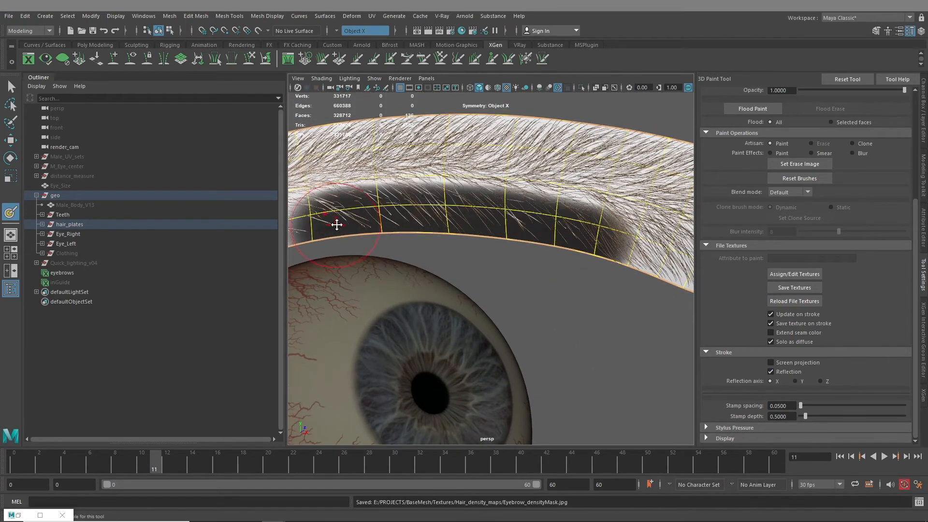
Step: Continue the dark grey density band around the outer tip and along the plate's upper edge
alt+middle_drag(336, 224, 539, 200)
mouse_move(542, 197)
mouse_down()
mouse_move(326, 227)
mouse_move(425, 145)
mouse_move(478, 126)
mouse_move(614, 165)
mouse_up()
mouse_move(584, 186)
alt+middle_down()
mouse_move(469, 234)
mouse_move(471, 217)
alt+middle_up()
drag(445, 222, 633, 209)
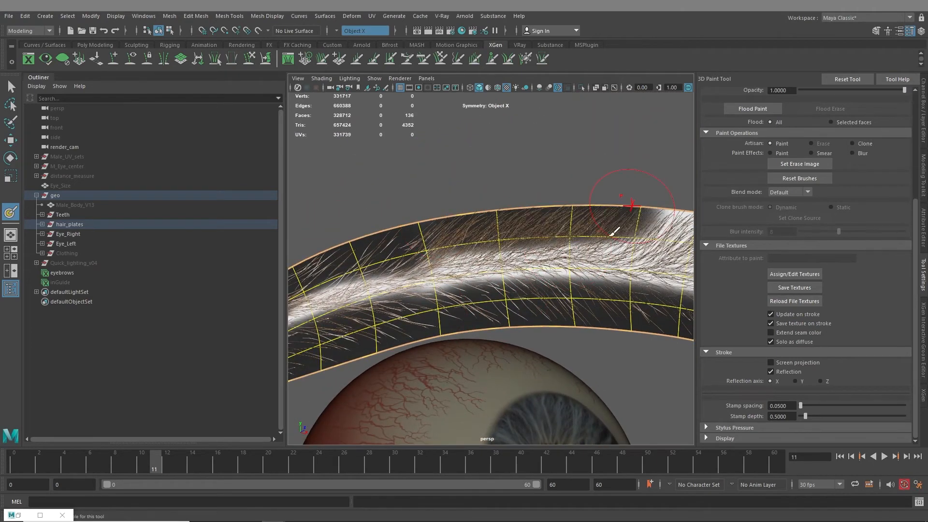
alt+middle_drag(602, 256, 427, 256)
drag(503, 220, 621, 225)
mouse_move(621, 225)
alt+middle_down()
mouse_move(588, 263)
mouse_move(531, 244)
alt+middle_up()
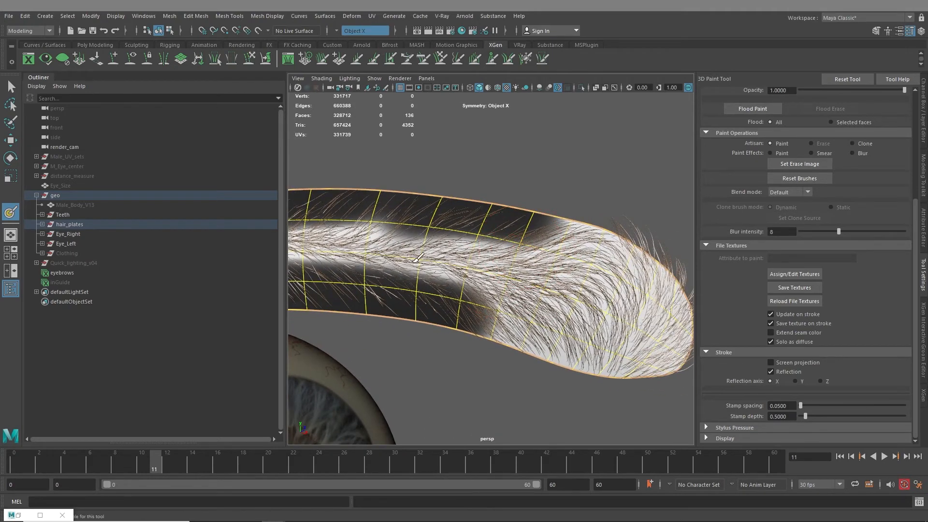
alt+middle_drag(369, 248, 507, 256)
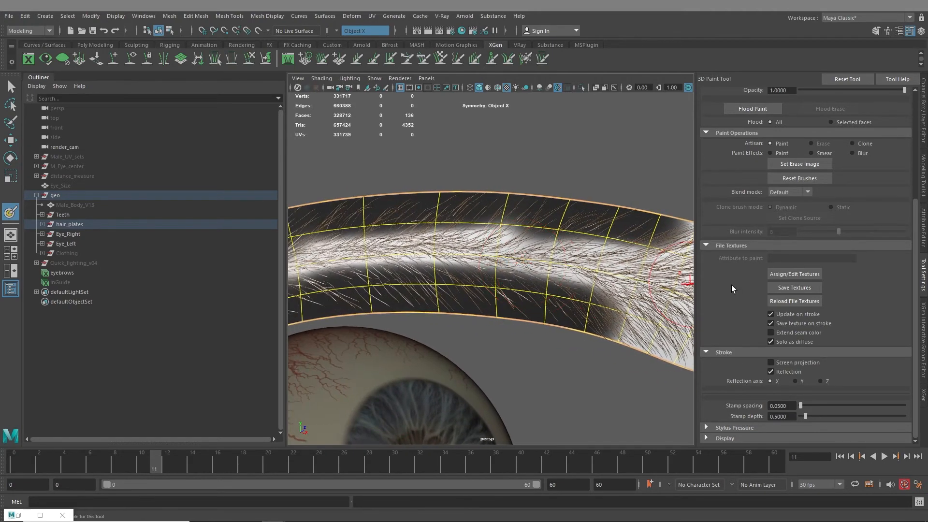
Step: Set the paint color to white, brush a first stroke over the inner brow's centre, and switch to the softest Artisan brush
click(922, 223)
drag(851, 203, 854, 204)
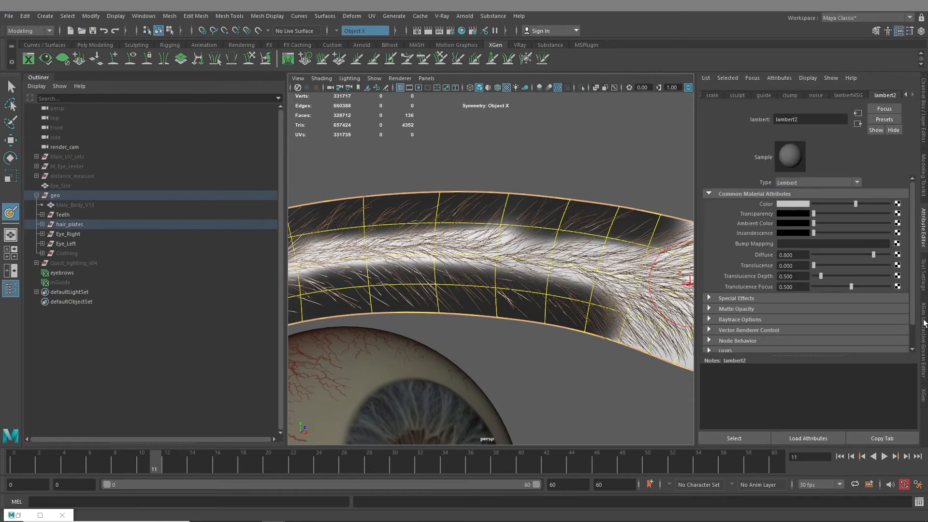
click(923, 272)
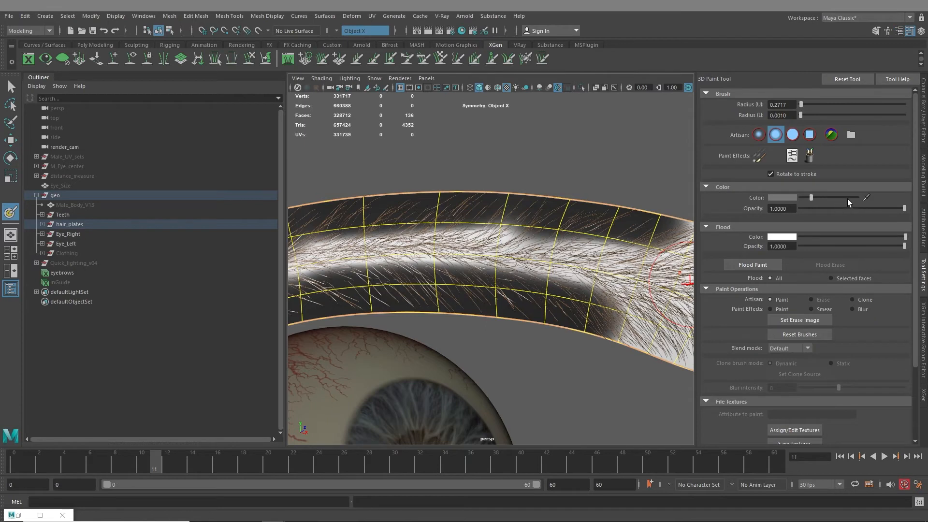
mouse_move(631, 276)
mouse_down()
mouse_move(568, 262)
mouse_move(583, 268)
mouse_up()
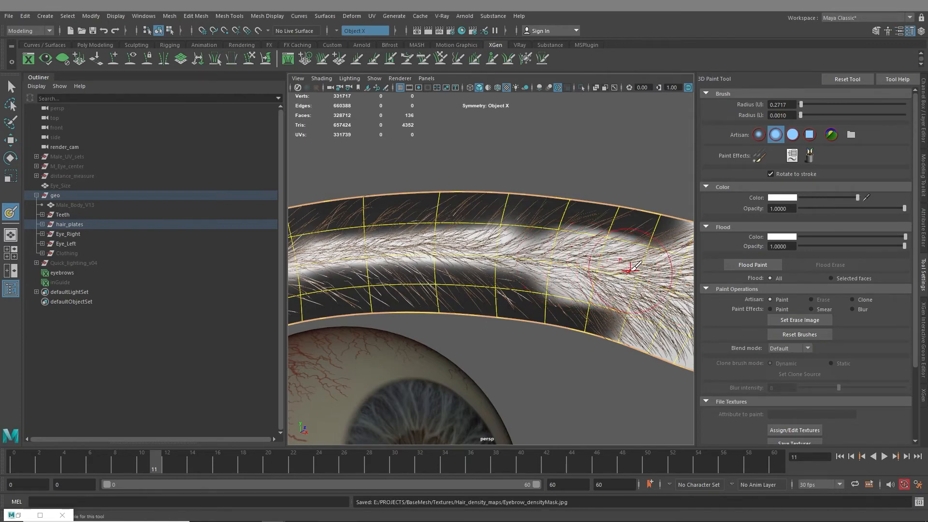
click(759, 135)
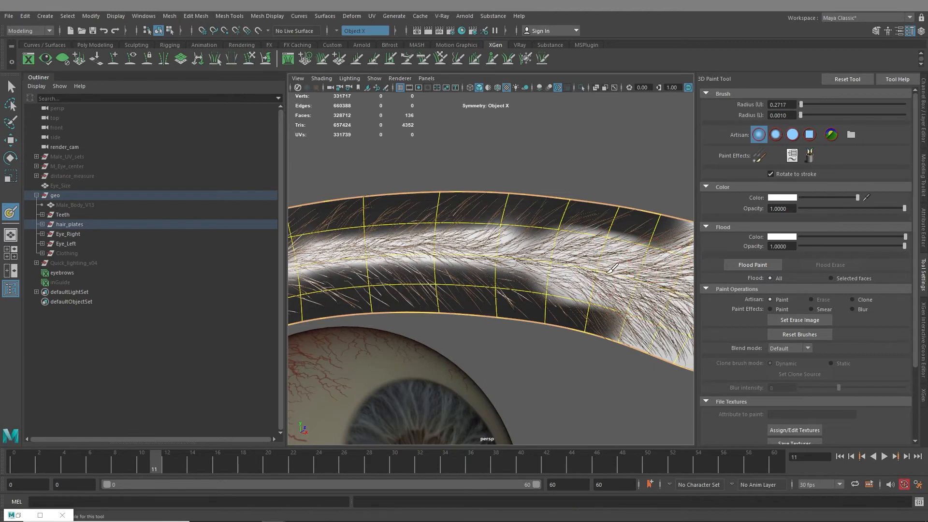
Step: Paint soft white strokes along the middle of the eyebrow plate to blend and narrow the dark edge bands
mouse_move(530, 255)
mouse_down()
mouse_move(472, 251)
mouse_move(572, 264)
mouse_move(443, 262)
mouse_move(383, 242)
mouse_move(416, 231)
mouse_move(665, 252)
mouse_move(610, 258)
mouse_up()
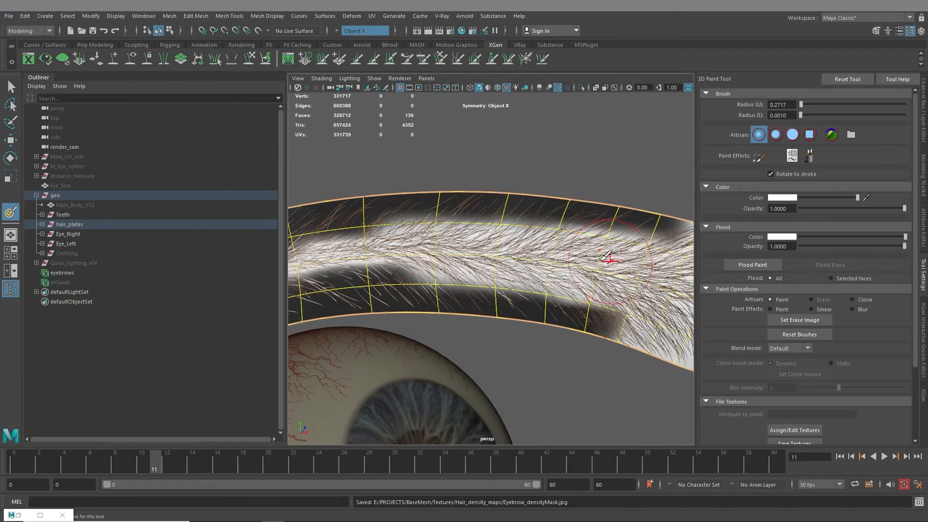
alt+middle_drag(525, 256, 608, 247)
mouse_move(580, 244)
mouse_down()
mouse_move(388, 248)
mouse_move(503, 222)
mouse_move(472, 234)
mouse_up()
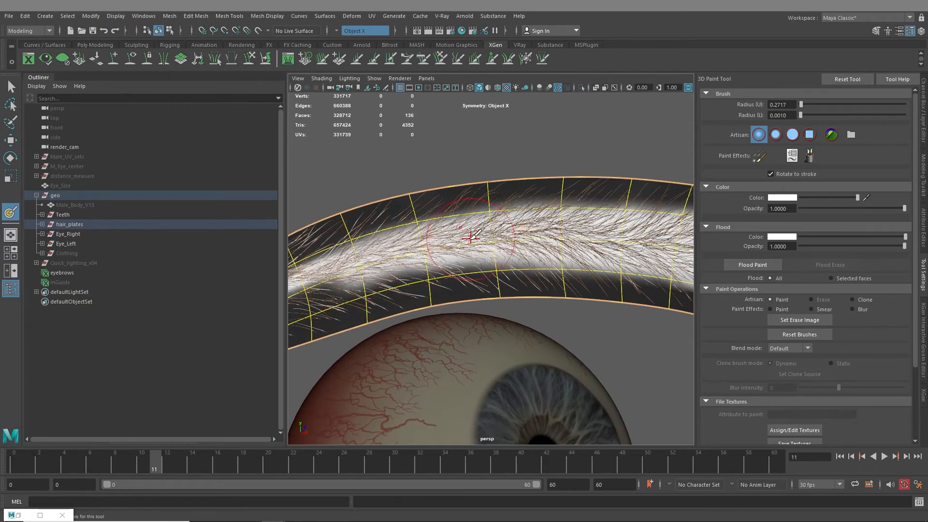
alt+middle_drag(472, 234, 602, 213)
mouse_move(602, 213)
mouse_down()
mouse_move(572, 215)
mouse_move(582, 203)
mouse_move(479, 222)
mouse_move(373, 266)
mouse_move(344, 296)
mouse_move(449, 215)
mouse_move(373, 251)
mouse_move(511, 199)
mouse_move(663, 189)
mouse_move(628, 195)
mouse_up()
alt+middle_drag(606, 206, 441, 209)
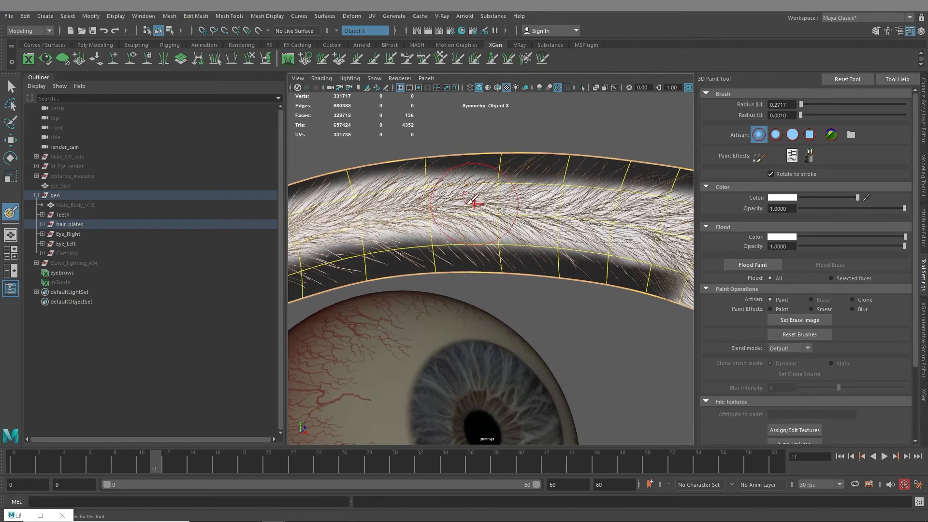
mouse_move(472, 203)
mouse_down()
mouse_move(510, 193)
mouse_move(650, 207)
mouse_up()
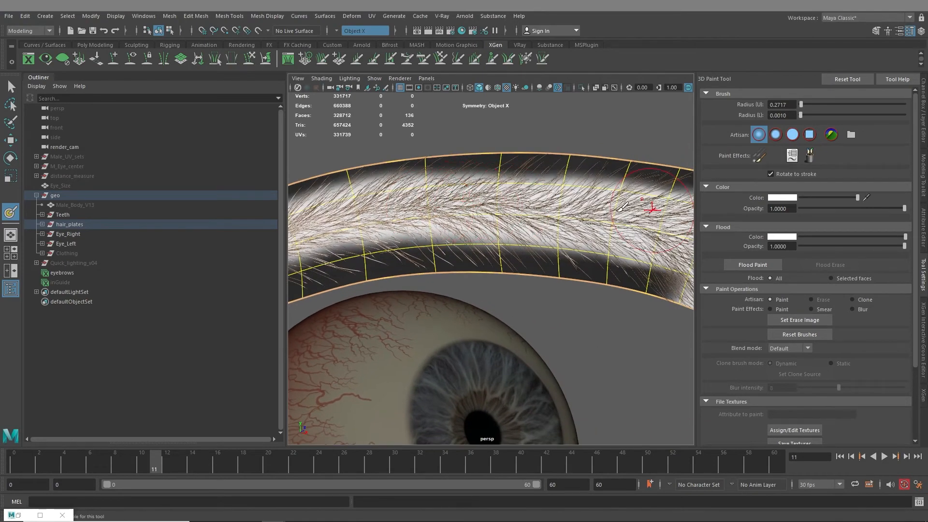
alt+middle_drag(650, 206, 523, 206)
mouse_move(348, 189)
mouse_down()
mouse_move(660, 211)
mouse_move(595, 191)
mouse_move(445, 193)
mouse_move(512, 207)
mouse_move(414, 246)
mouse_move(525, 247)
mouse_move(612, 269)
mouse_move(582, 265)
mouse_up()
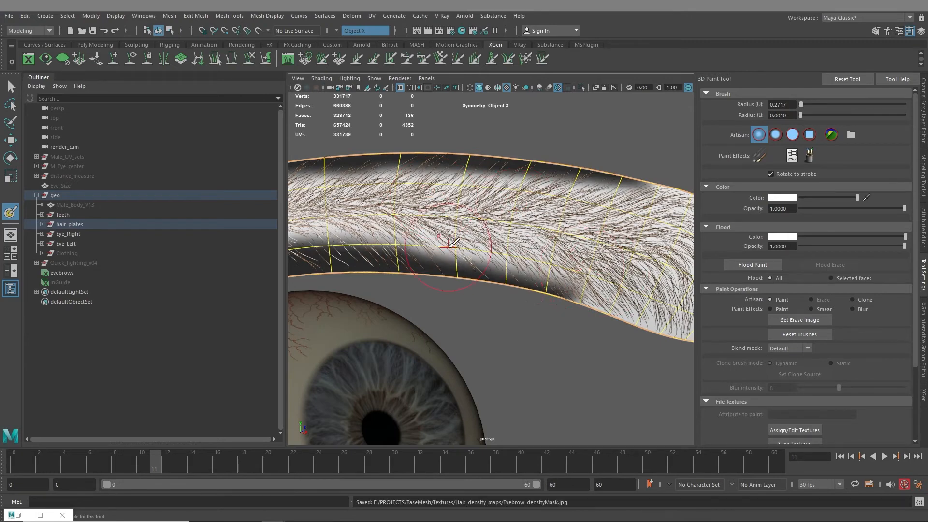
mouse_move(444, 242)
alt+mouse_down()
mouse_move(559, 232)
mouse_move(476, 222)
mouse_move(312, 227)
mouse_move(553, 208)
mouse_move(369, 269)
mouse_move(661, 207)
alt+mouse_up()
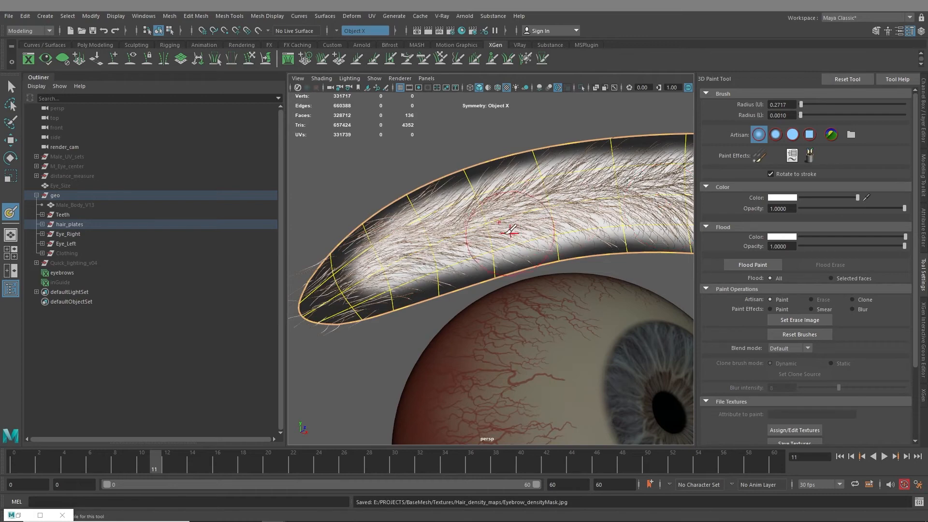
Step: Examine the painted density mask on both eyebrow plates from several angles
alt+middle_drag(507, 231, 425, 240)
scroll(425, 239, down, 6)
scroll(556, 245, up, 6)
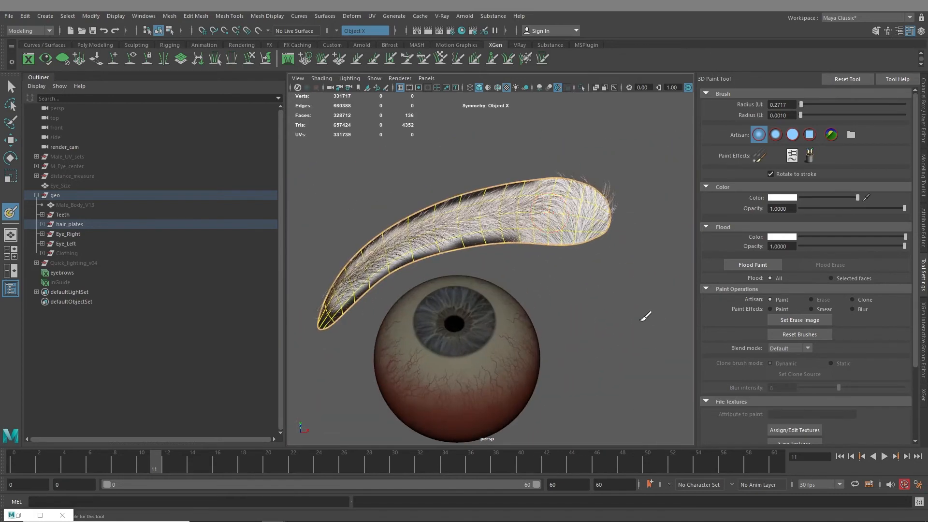
scroll(538, 254, up, 5)
mouse_move(498, 271)
mouse_down()
mouse_move(532, 304)
mouse_move(583, 298)
mouse_up()
scroll(572, 292, down, 5)
alt+middle_drag(534, 282, 424, 265)
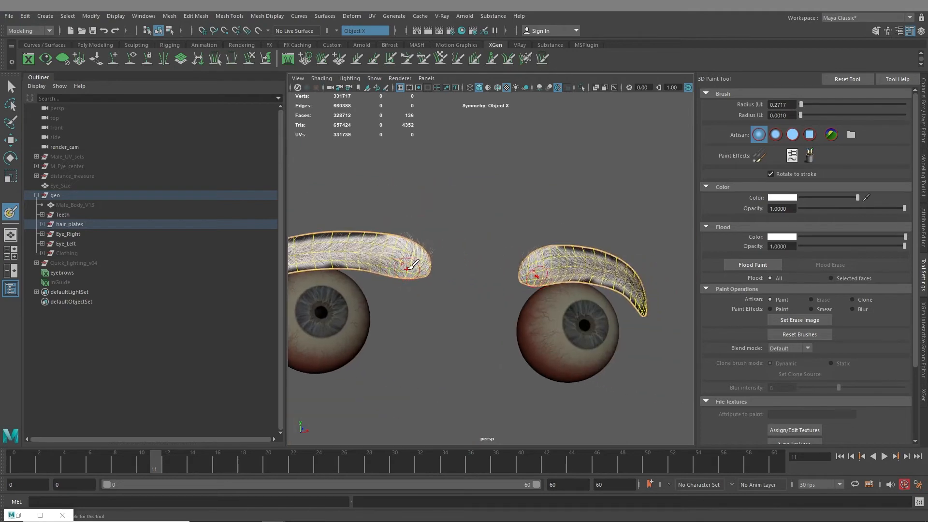
mouse_move(420, 264)
alt+mouse_down()
mouse_move(402, 266)
mouse_move(437, 265)
alt+mouse_up()
alt+middle_drag(438, 265, 597, 270)
scroll(499, 290, up, 6)
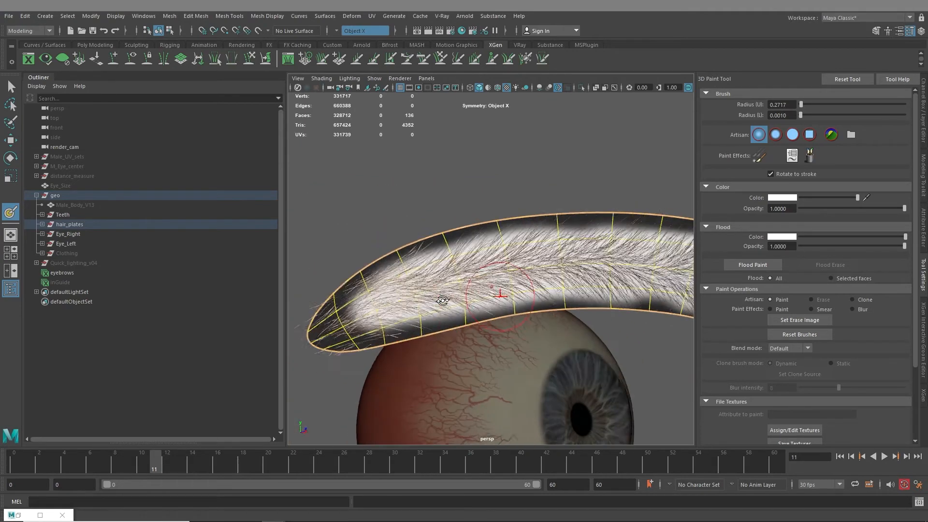
alt+drag(441, 300, 427, 280)
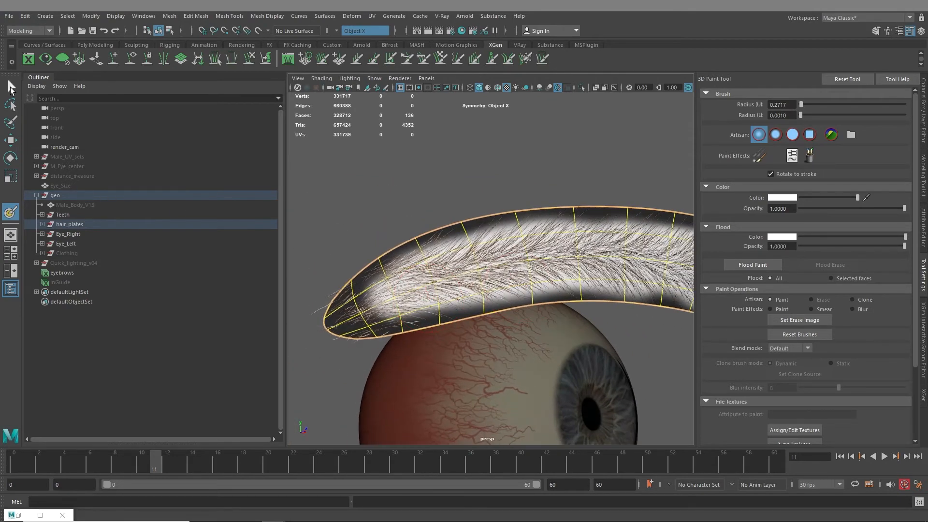
Step: Leave the paint tool, hide the eyebrow plate, and show the Male_Body_V13 mesh
click(11, 87)
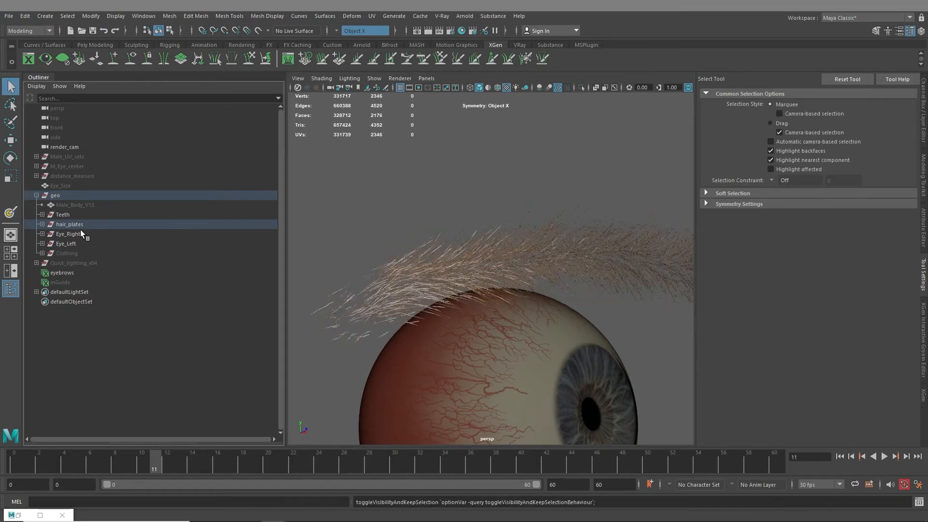
click(75, 205)
key(h)
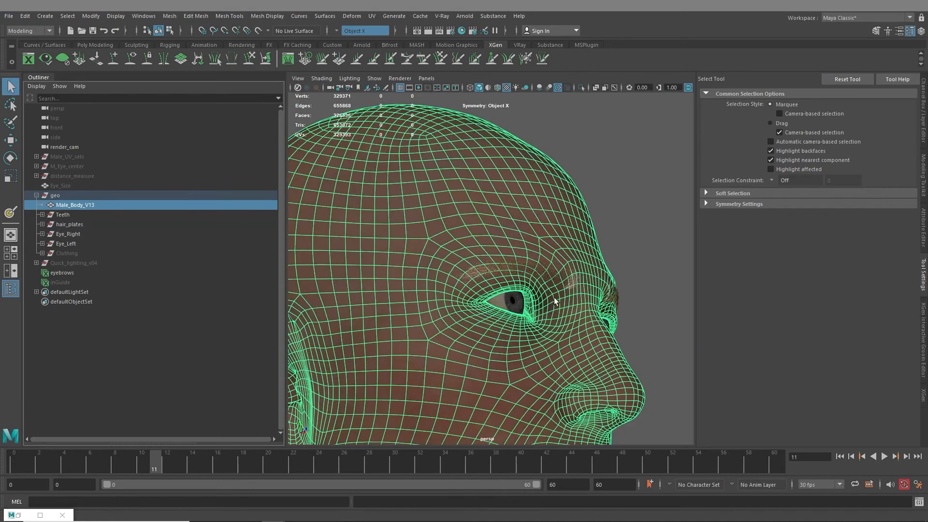
Step: Clear the selection and examine the masked eyebrows on the character's face up close and from the front
alt+drag(541, 290, 570, 319)
scroll(575, 333, up, 8)
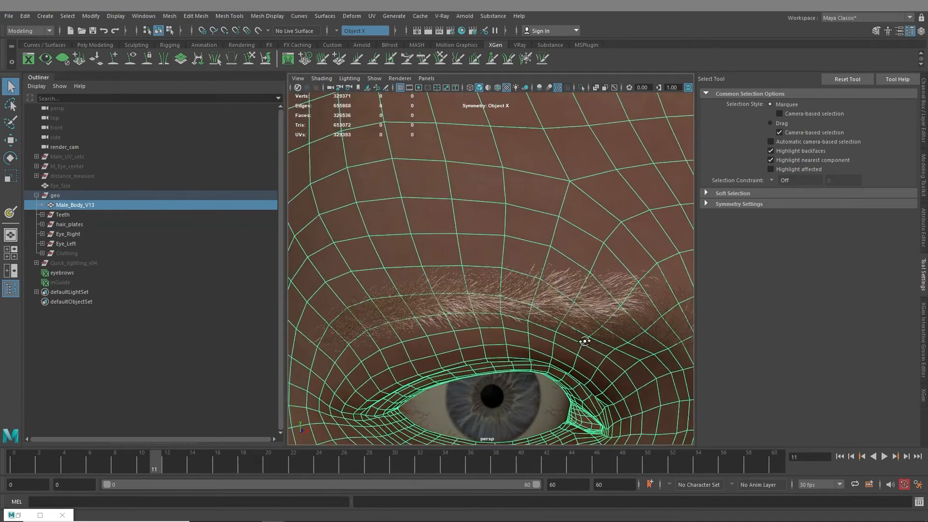
scroll(585, 341, down, 6)
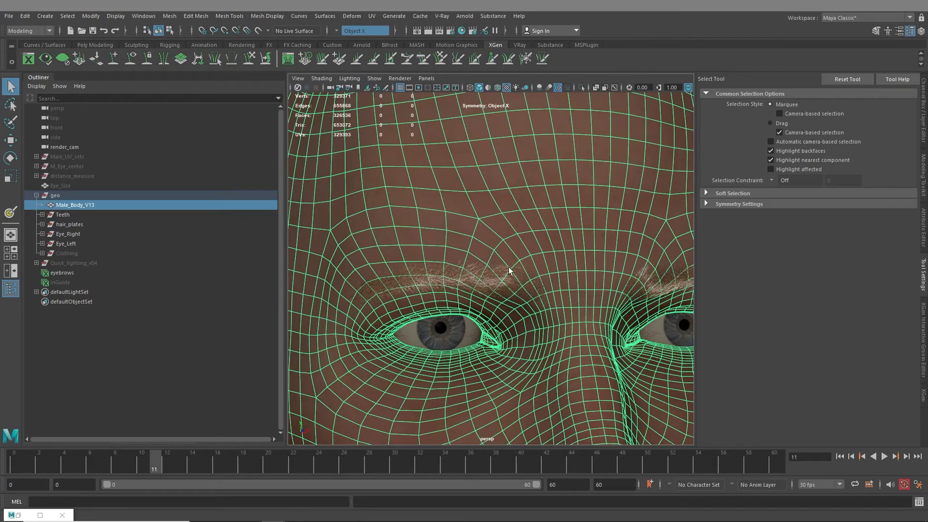
scroll(509, 268, down, 6)
click(633, 254)
alt+drag(633, 254, 499, 265)
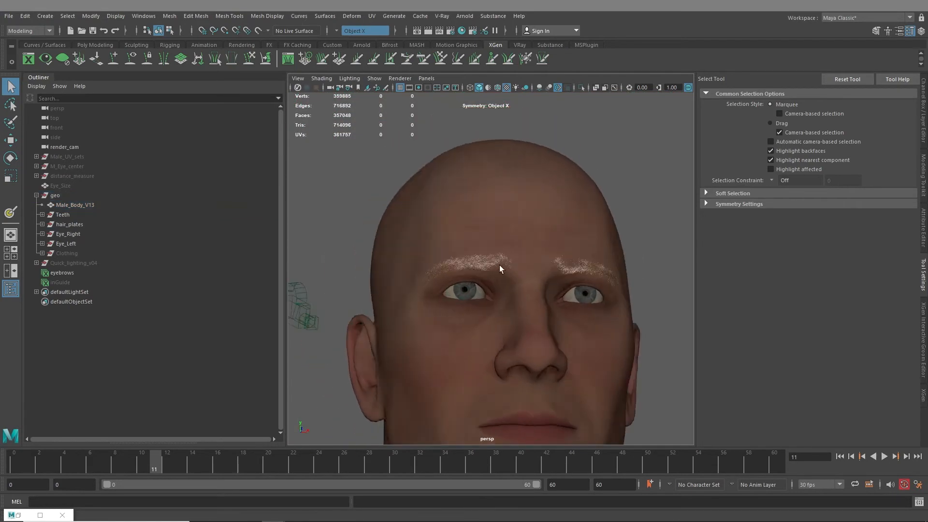
scroll(499, 265, up, 6)
Step: Select the eyebrows groom and assign it a dark hair material
click(63, 273)
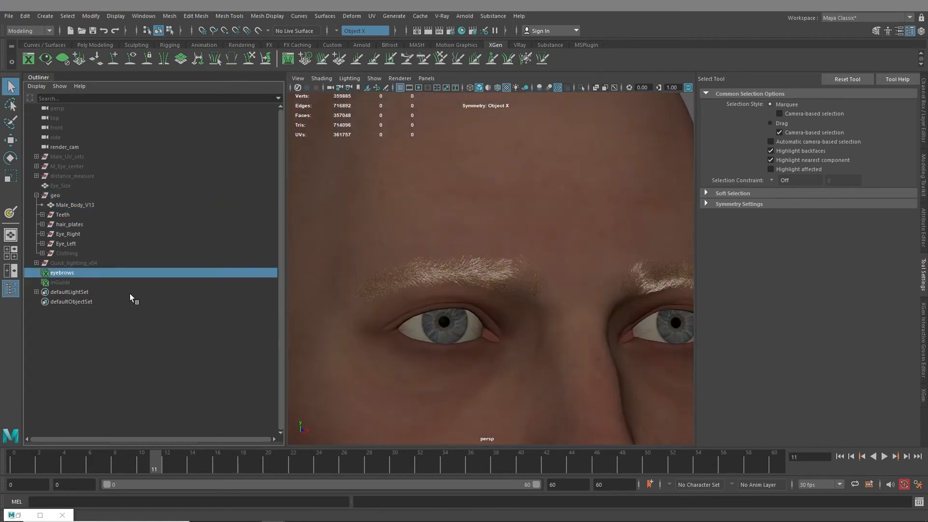
scroll(473, 320, down, 6)
right_click(689, 242)
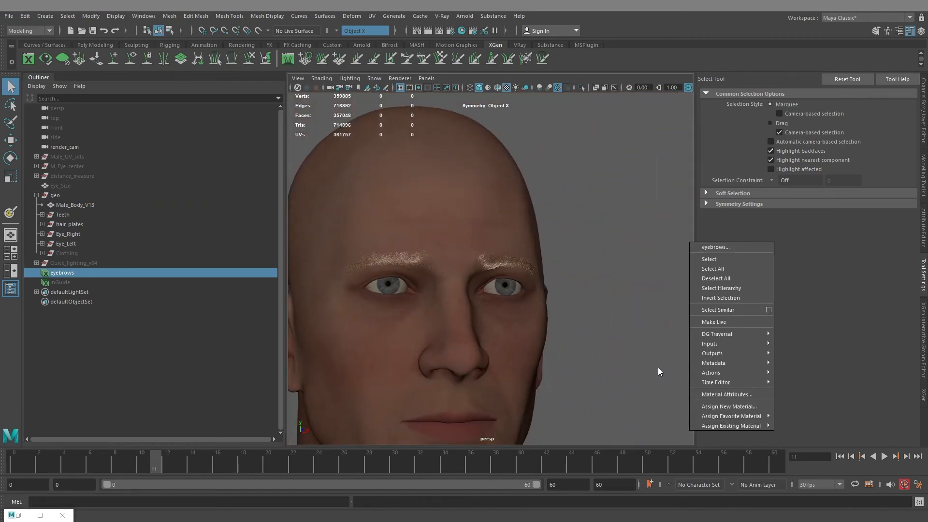
mouse_move(739, 417)
click(808, 497)
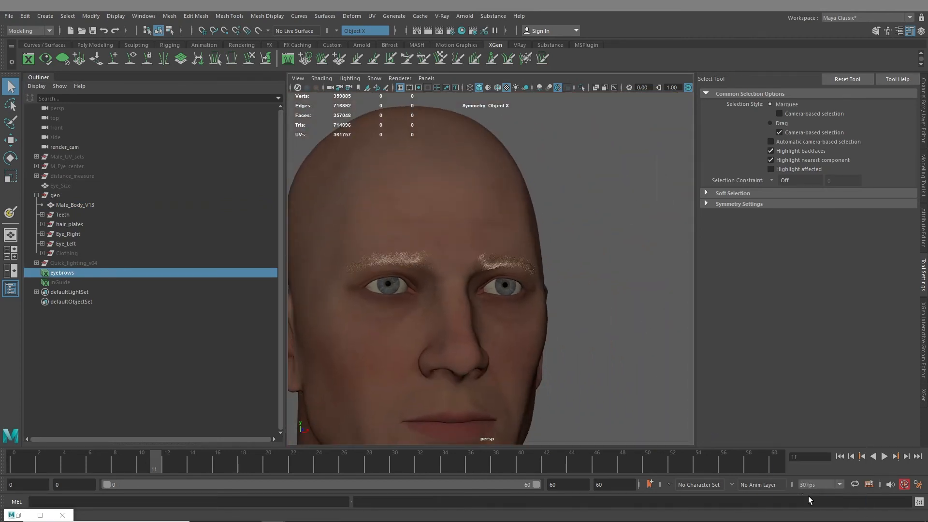
Step: Examine the darkened eyebrow hairs up close, from the inner end to the outer tail, at several angles
alt+drag(517, 352, 397, 319)
scroll(487, 300, up, 6)
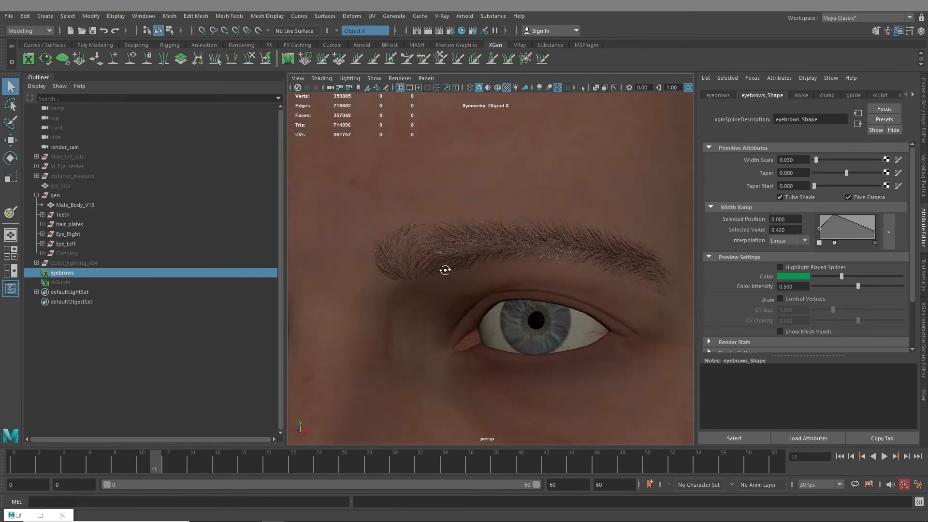
alt+drag(444, 270, 466, 280)
alt+right_drag(465, 280, 618, 360)
alt+drag(617, 359, 602, 357)
alt+right_drag(602, 357, 537, 332)
alt+drag(536, 331, 578, 327)
alt+right_drag(578, 327, 456, 311)
alt+drag(456, 311, 563, 332)
alt+right_drag(563, 332, 613, 361)
alt+middle_drag(614, 360, 567, 335)
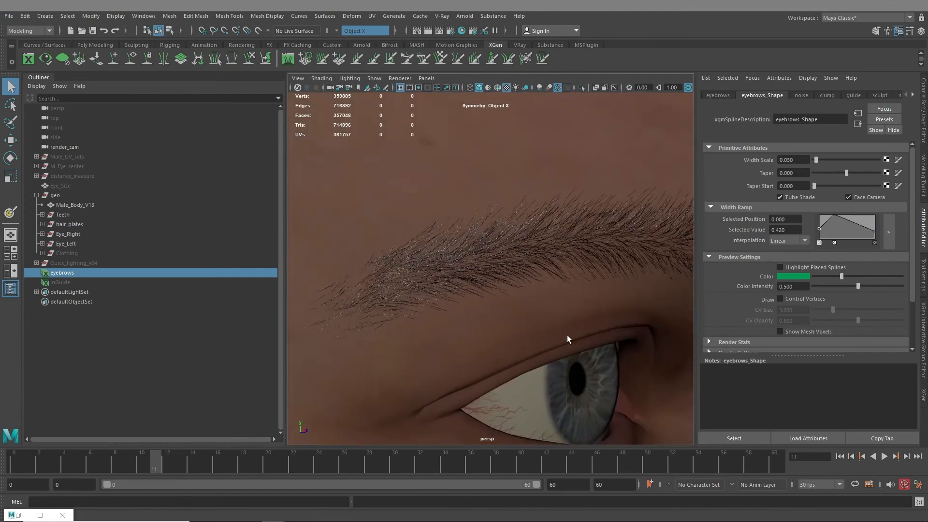
alt+drag(567, 339, 586, 349)
Step: Set the width scale of eyebrows_Shape to 0.04
alt+drag(637, 300, 602, 289)
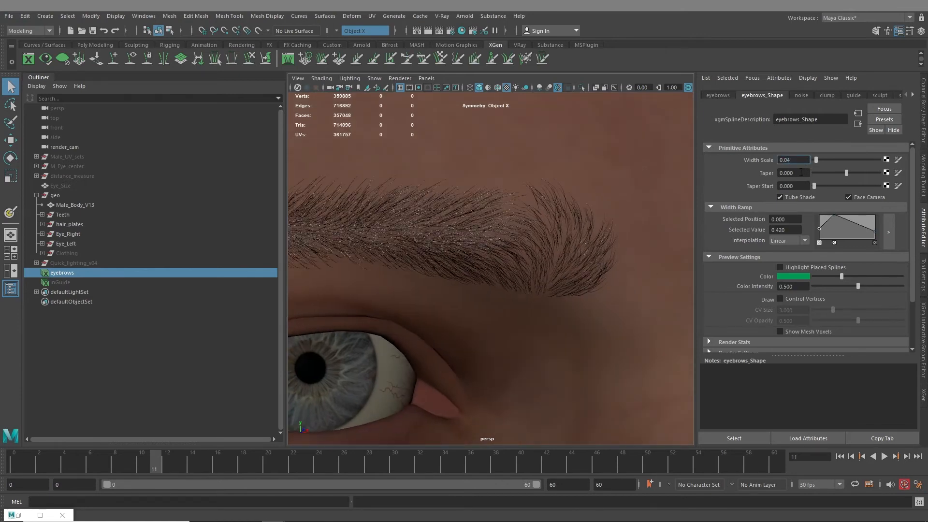
text(0.04)
key(Return)
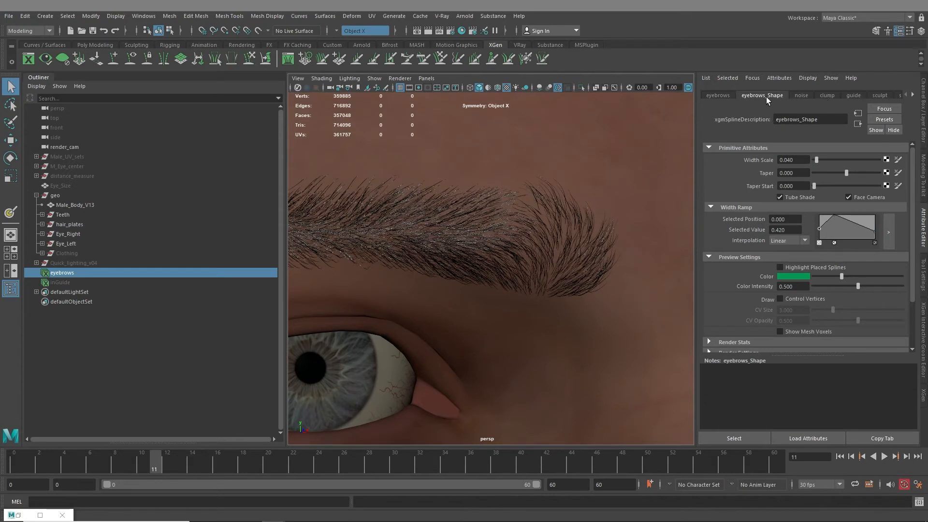
Step: Set the density multiplier of eyebrows_base to 2 and check the whole eyebrow
click(721, 96)
click(874, 94)
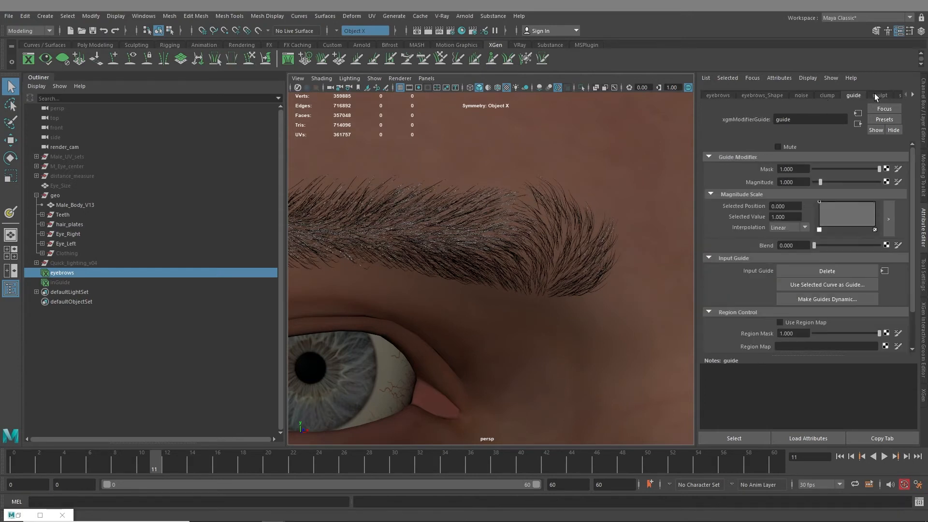
click(874, 94)
click(830, 90)
click(756, 95)
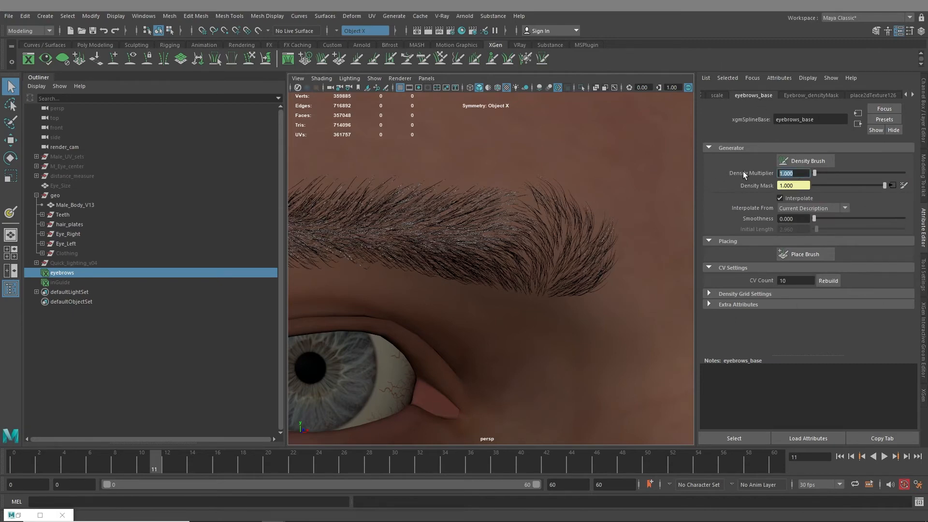
text(2)
key(Return)
alt+right_drag(571, 242, 478, 244)
alt+middle_drag(479, 244, 603, 253)
alt+drag(602, 253, 597, 244)
alt+middle_drag(596, 244, 435, 237)
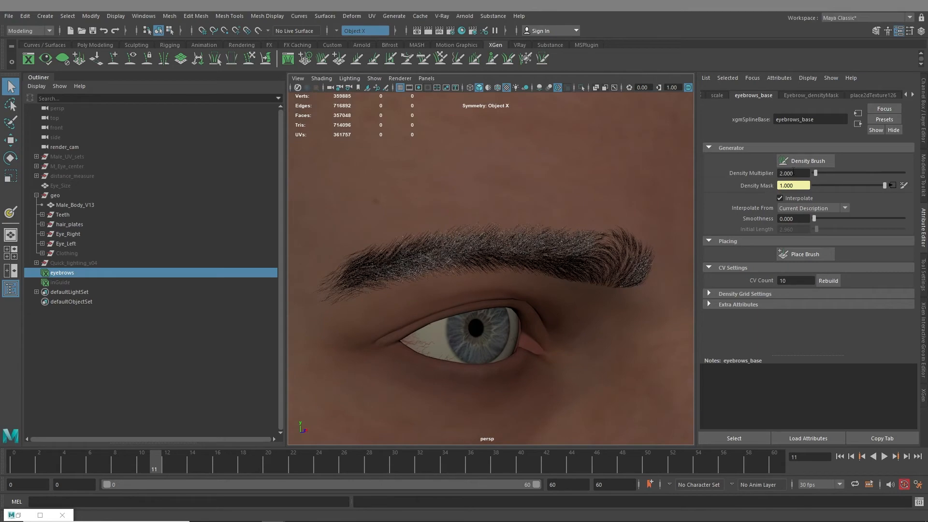
Step: Set the density multiplier of eyebrows_base to 1.3 and check the eyebrow's inner end and tail up close
text(1.3)
key(Return)
alt+middle_drag(588, 268, 549, 285)
alt+right_drag(548, 284, 584, 319)
alt+drag(584, 319, 546, 306)
alt+right_drag(545, 306, 512, 297)
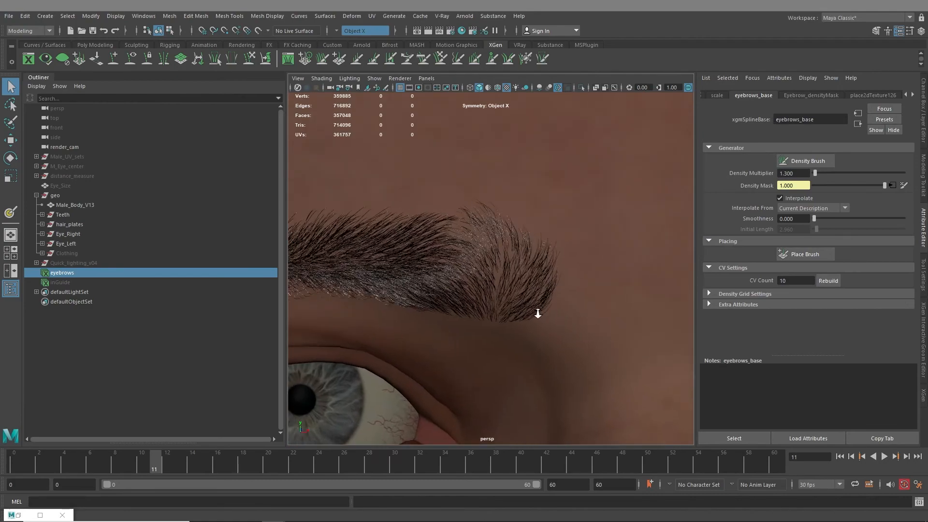
alt+drag(512, 298, 555, 290)
alt+right_drag(554, 290, 628, 344)
alt+middle_drag(628, 343, 597, 333)
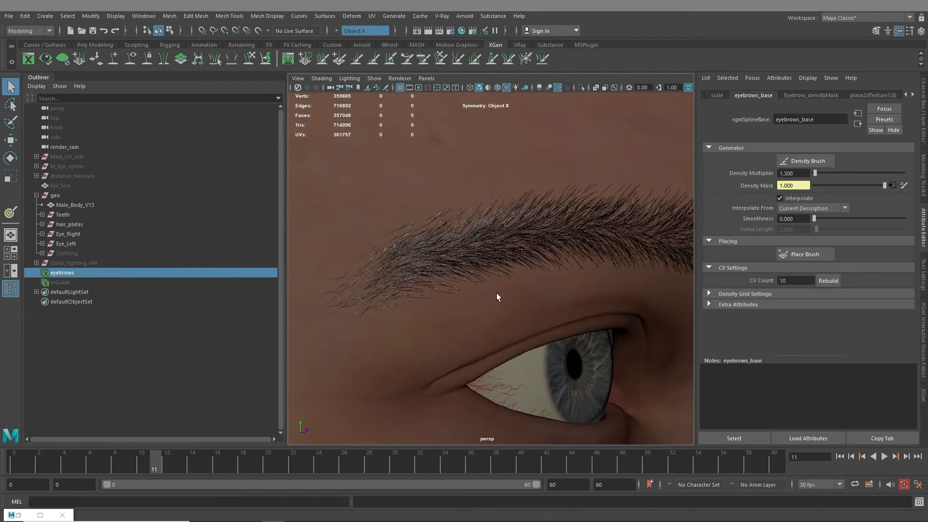
Step: Examine the density of both eyebrows from the front and around the inner end
scroll(497, 296, down, 5)
alt+drag(527, 300, 503, 307)
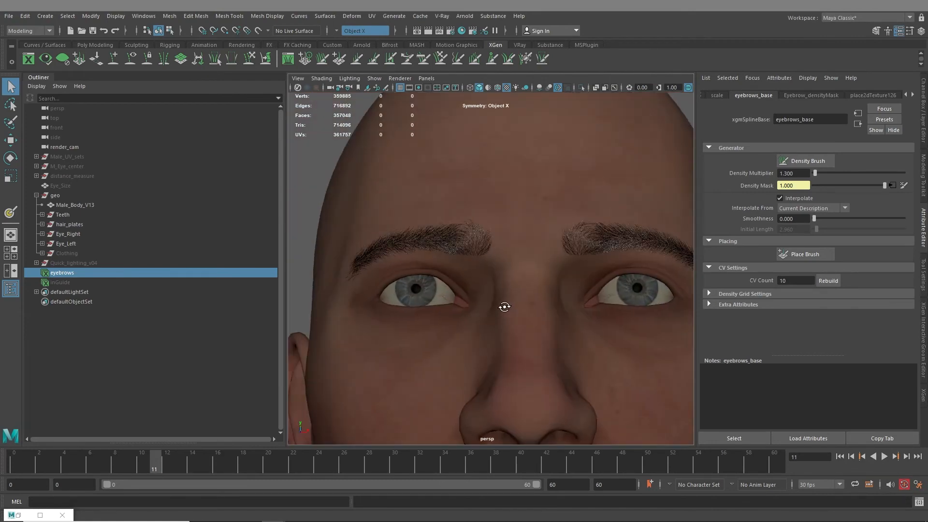
alt+right_drag(503, 306, 344, 296)
alt+drag(344, 296, 472, 276)
alt+right_drag(472, 277, 591, 363)
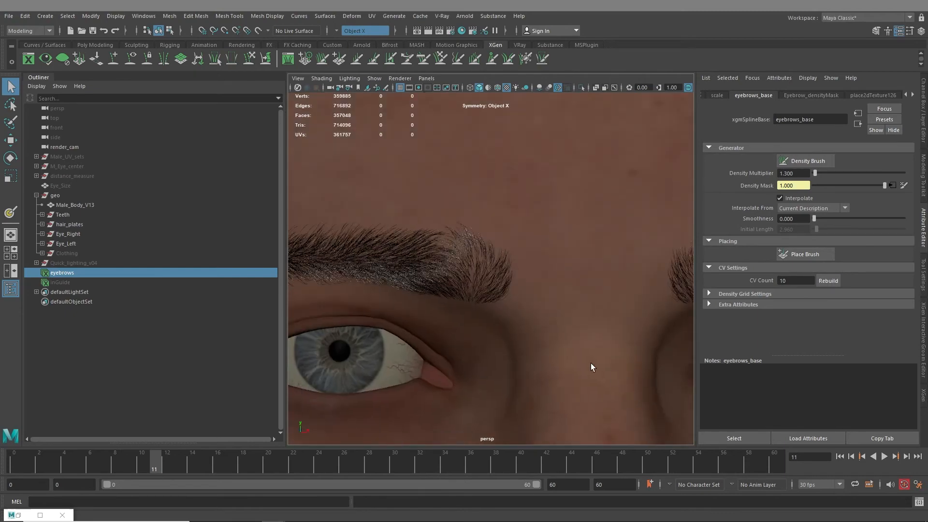
alt+middle_drag(529, 330, 524, 355)
scroll(524, 355, up, 2)
alt+middle_drag(418, 314, 515, 301)
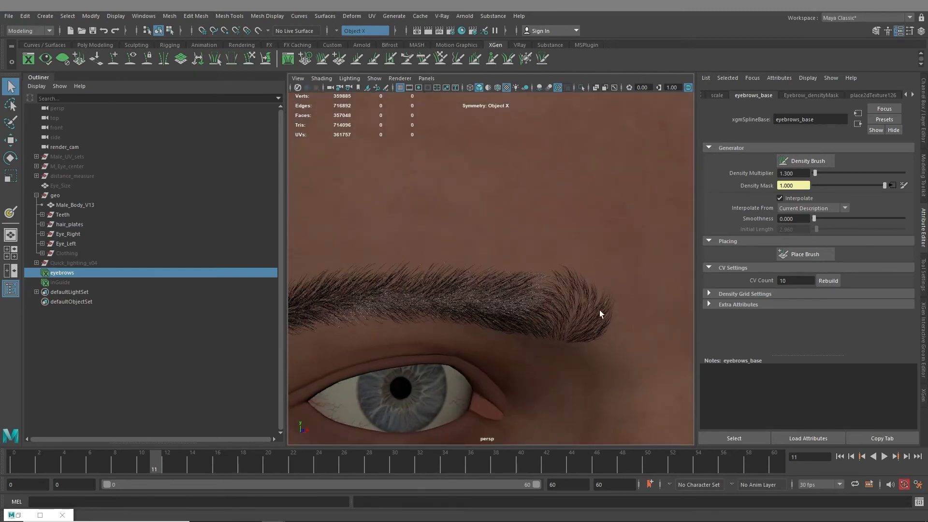
alt+drag(561, 315, 452, 241)
alt+middle_drag(452, 241, 471, 267)
alt+drag(418, 278, 532, 285)
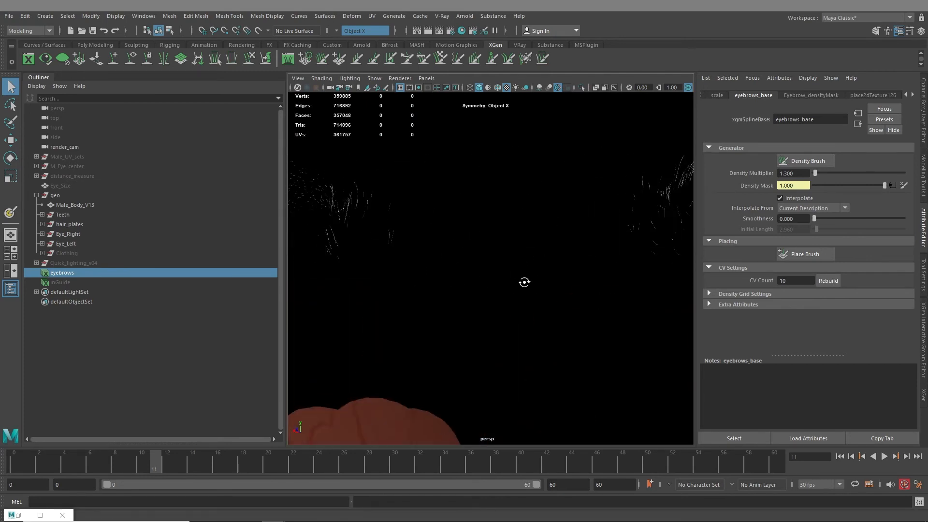
Step: Return the view from inside the head to the face and examine the eyebrow's inner end and full length
alt+right_drag(532, 286, 628, 235)
alt+drag(371, 244, 404, 261)
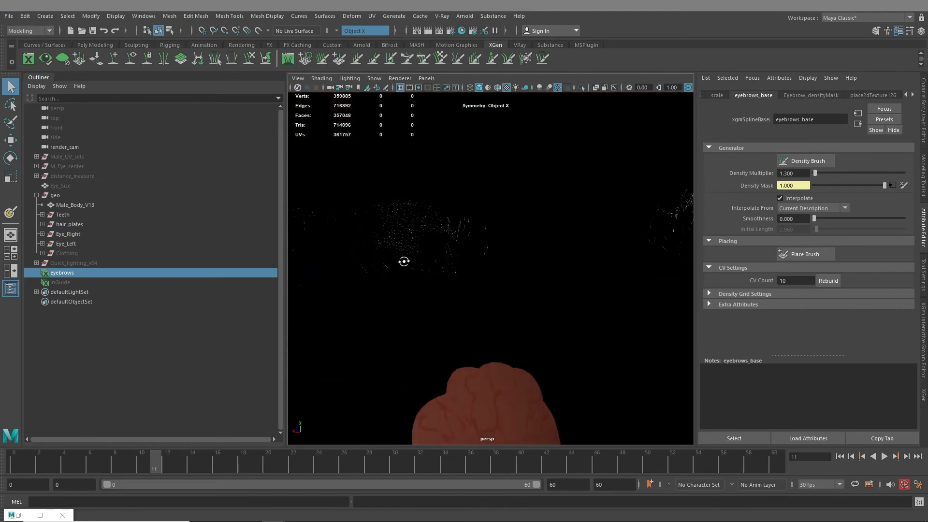
alt+middle_drag(404, 261, 467, 301)
alt+drag(437, 282, 565, 265)
alt+middle_drag(492, 266, 485, 299)
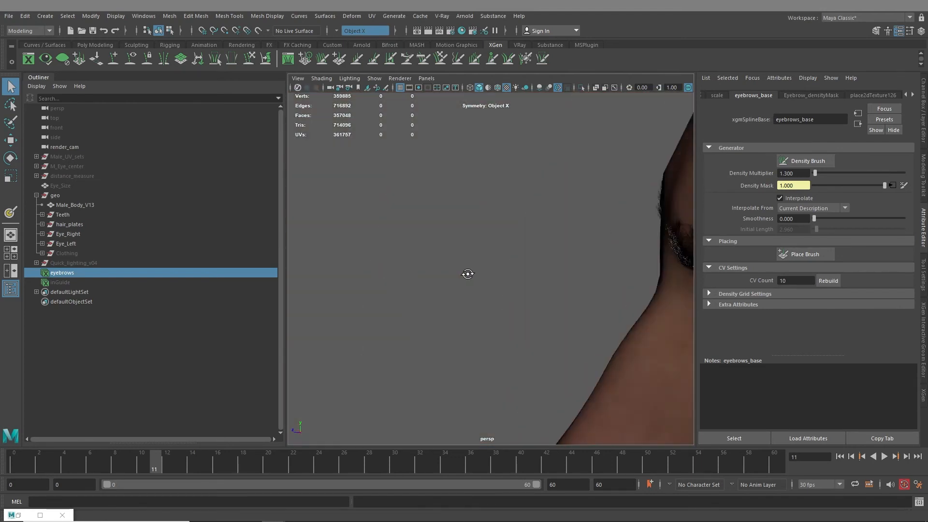
alt+drag(486, 300, 405, 265)
alt+middle_drag(405, 265, 495, 240)
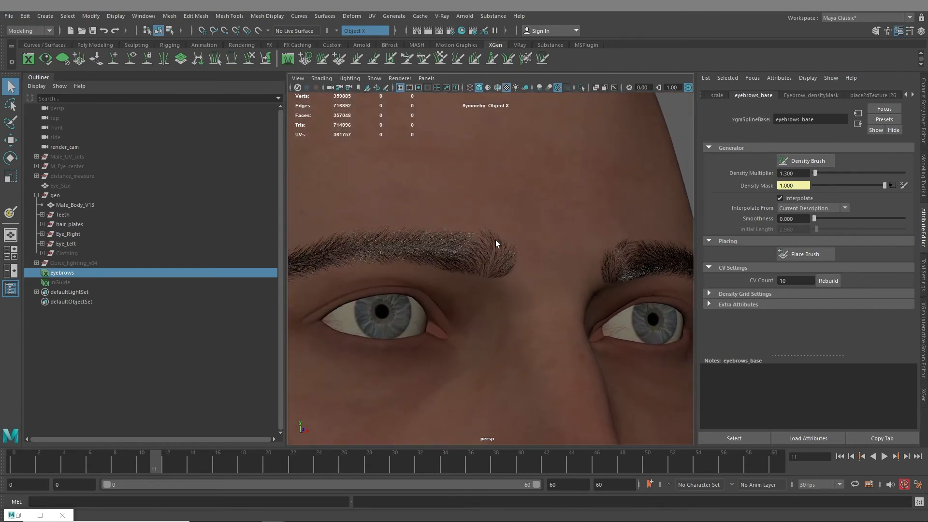
alt+right_drag(495, 239, 555, 274)
alt+middle_drag(555, 274, 563, 308)
alt+right_drag(562, 308, 469, 220)
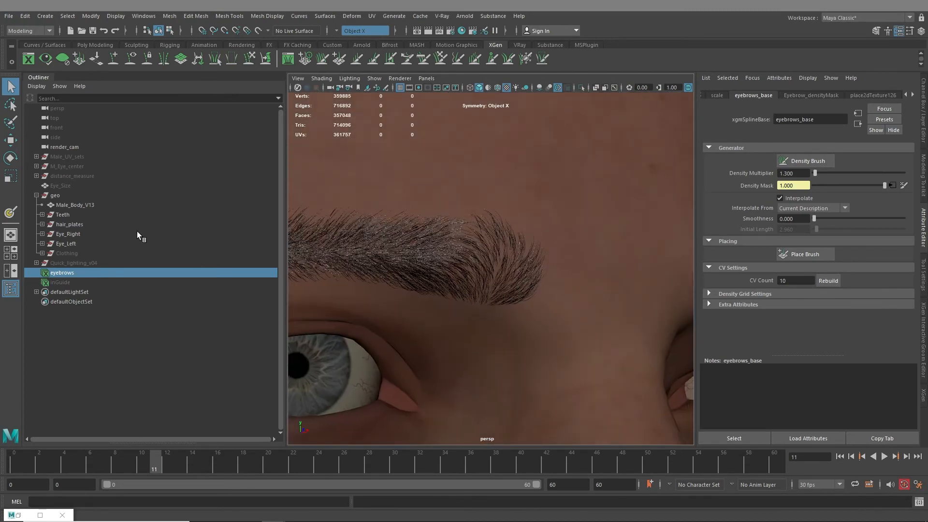
alt+right_drag(455, 275, 393, 277)
alt+middle_drag(394, 277, 486, 261)
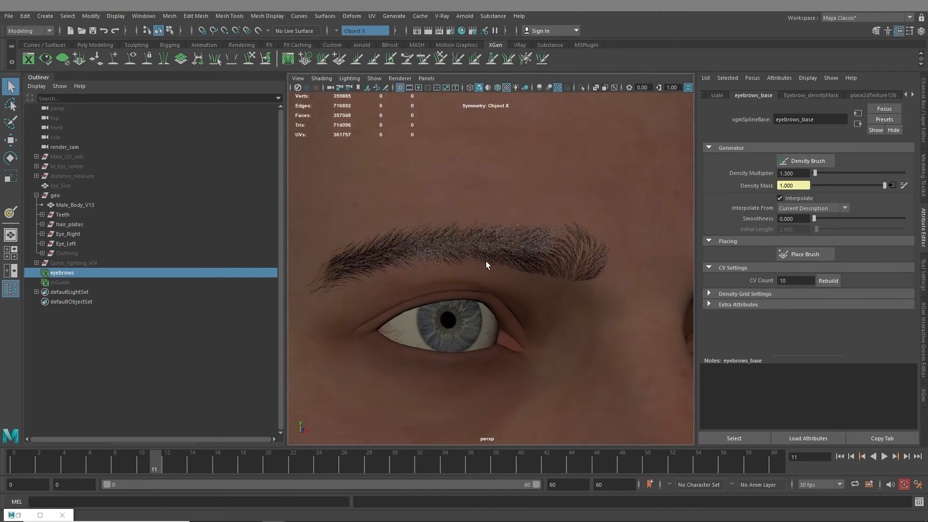
alt+drag(486, 261, 495, 266)
alt+middle_drag(495, 266, 564, 286)
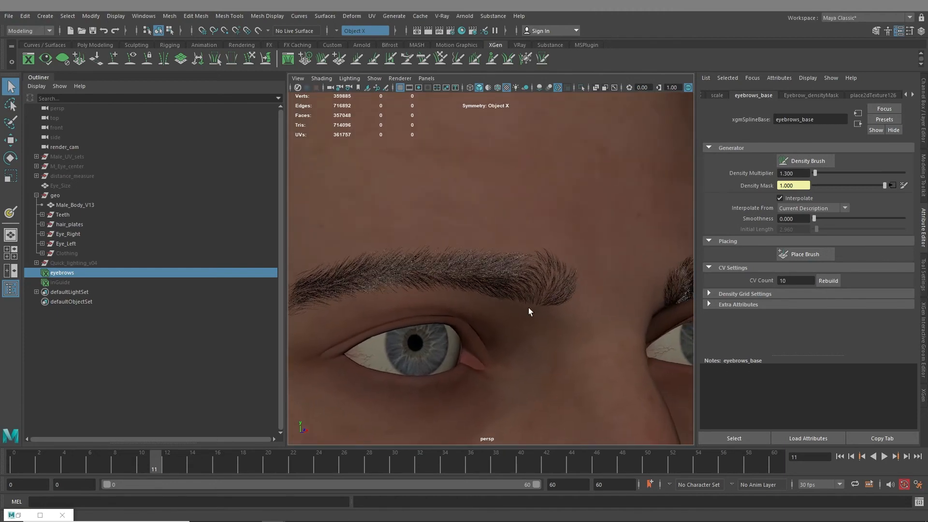
alt+middle_drag(364, 288, 447, 235)
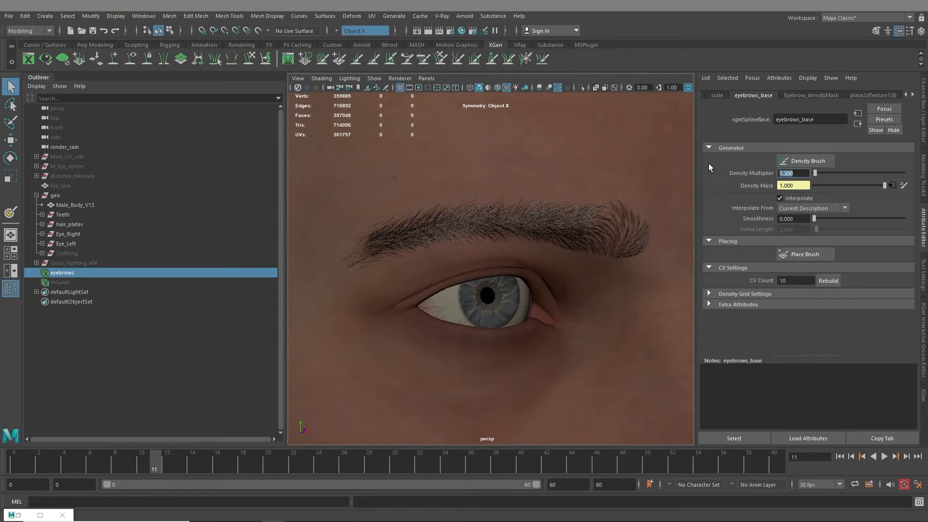
Step: Try a density multiplier of 2 again, check the inner end of the eyebrow, and undo the change
text(2)
key(Return)
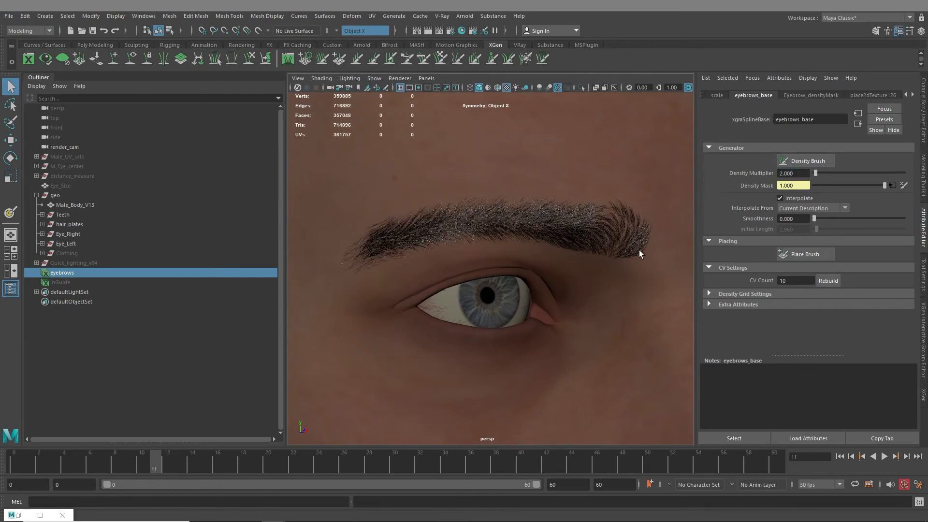
alt+middle_drag(639, 250, 539, 253)
scroll(539, 253, up, 5)
key(ctrl+z)
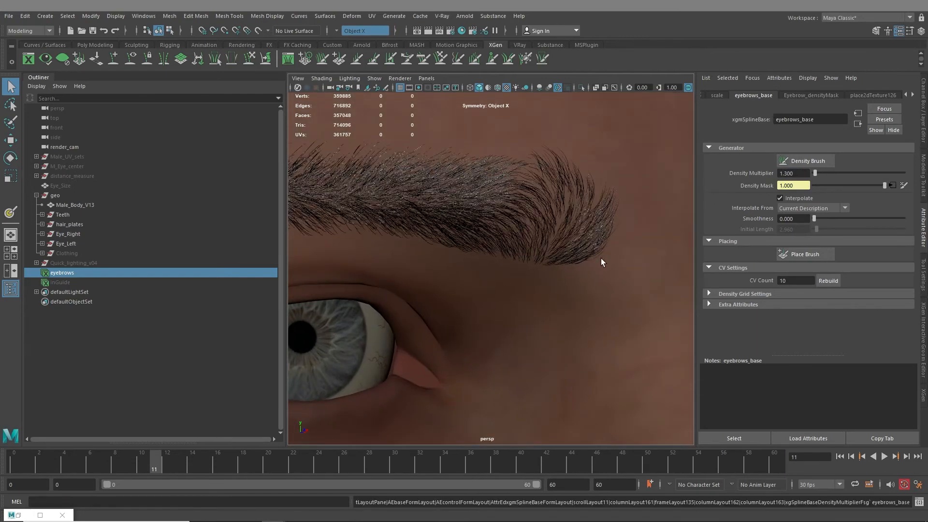
Step: Examine the eyebrow along its length and the hair clumps at its inner end
alt+right_drag(569, 224, 527, 306)
alt+middle_drag(527, 306, 622, 278)
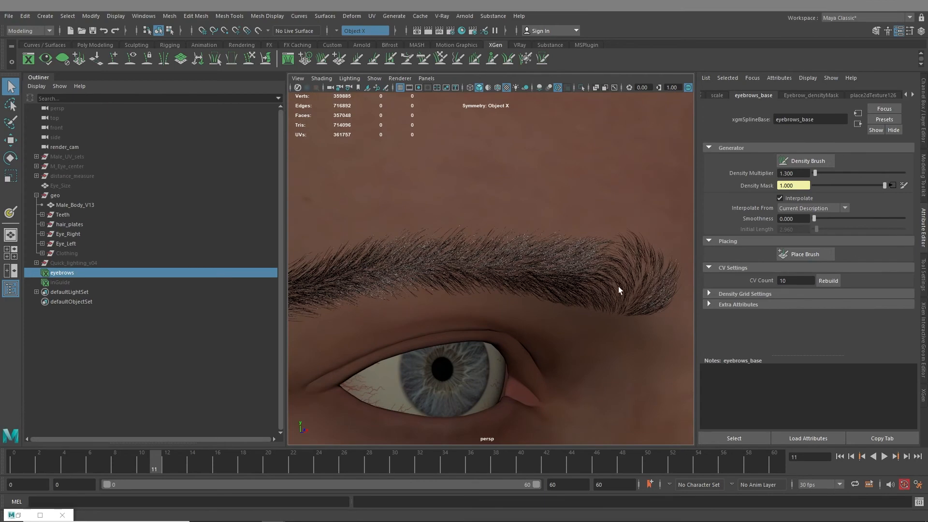
alt+drag(619, 286, 603, 254)
alt+drag(333, 261, 420, 281)
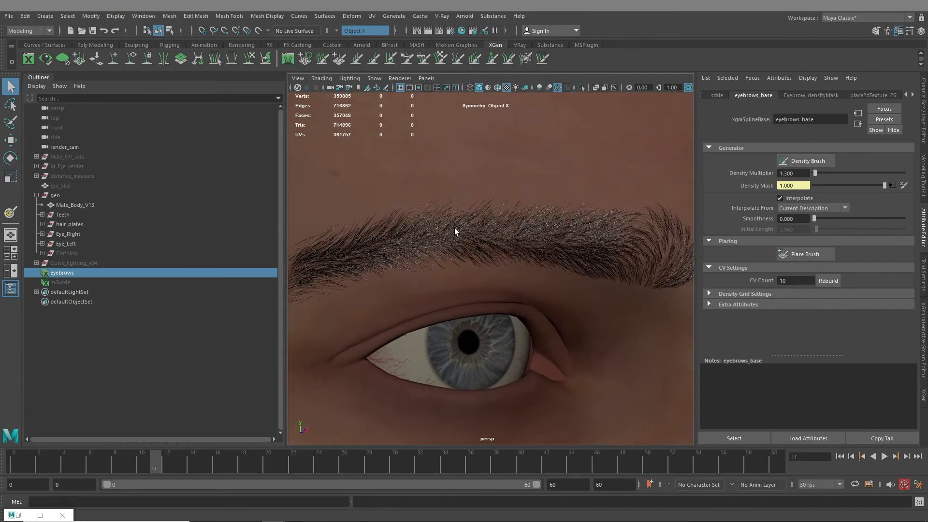
alt+middle_drag(622, 266, 515, 268)
alt+right_drag(515, 268, 592, 302)
alt+middle_drag(561, 287, 449, 299)
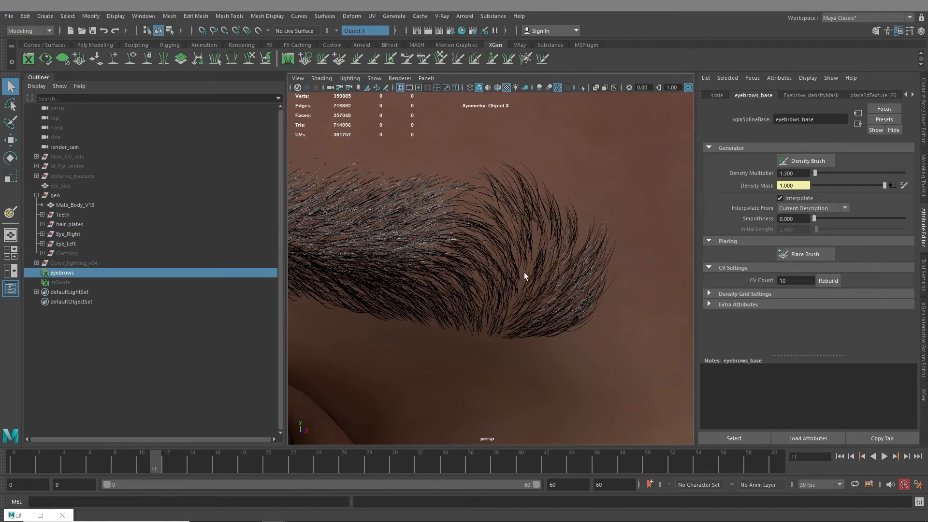
Step: Reduce the clump modifier's Clump value to 0.5 for the eyebrows groom
click(805, 97)
scroll(733, 97, up, 7)
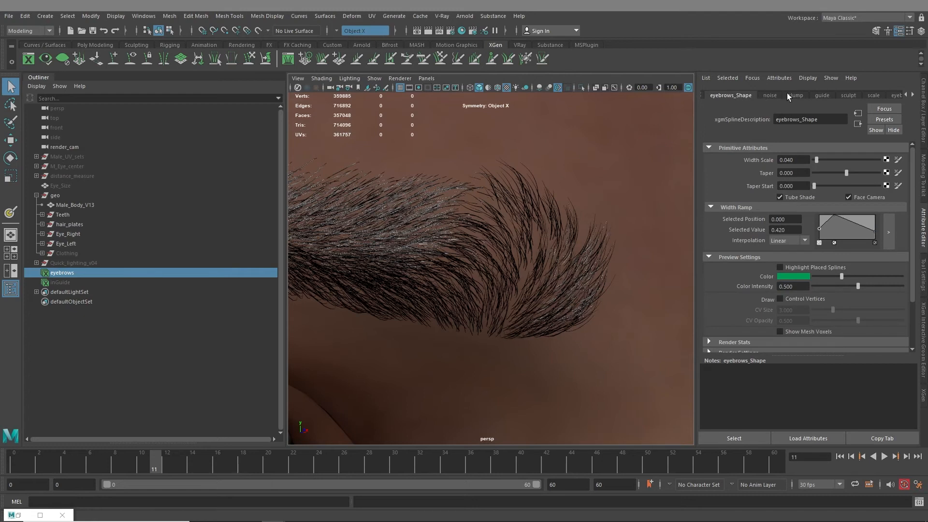
click(789, 95)
scroll(734, 222, up, 3)
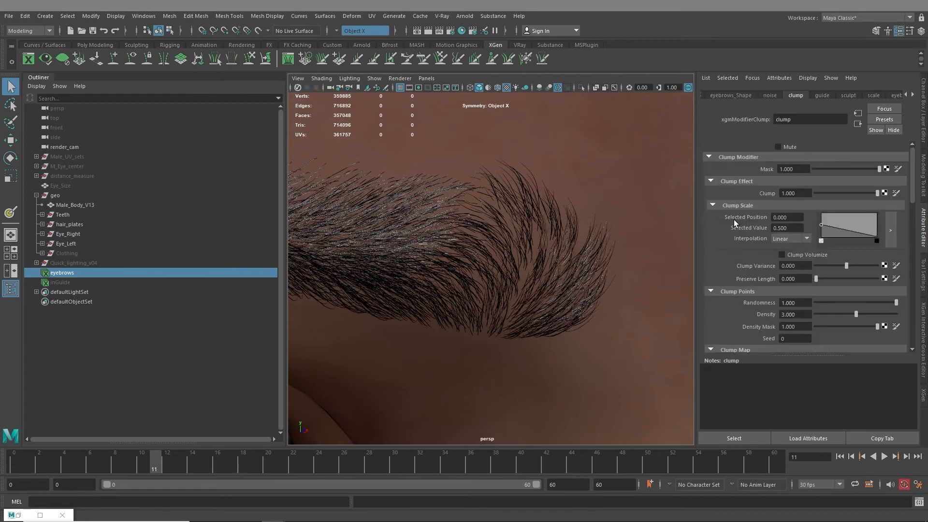
scroll(731, 217, down, 2)
scroll(731, 218, up, 2)
drag(860, 192, 862, 193)
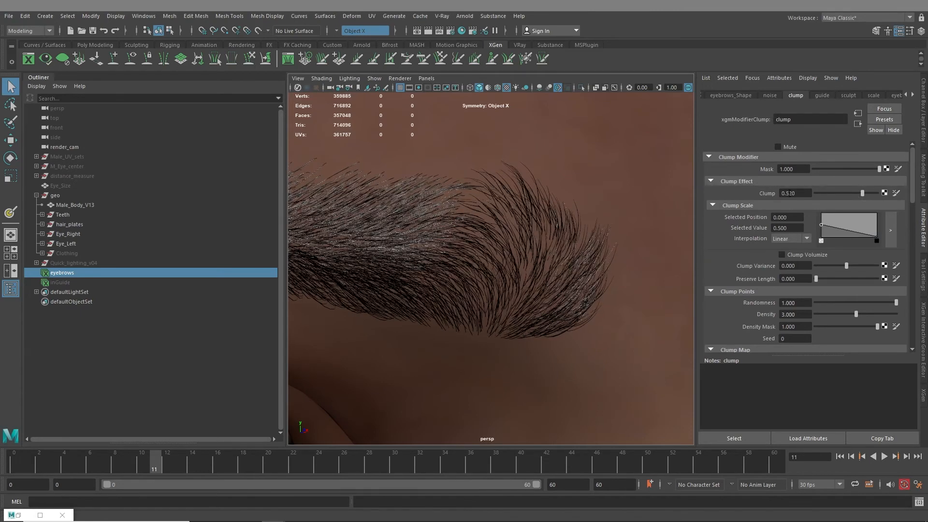
drag(789, 193, 797, 187)
Step: Examine the softer clumping at the eyebrow's inner end from near and far
alt+right_drag(571, 261, 464, 284)
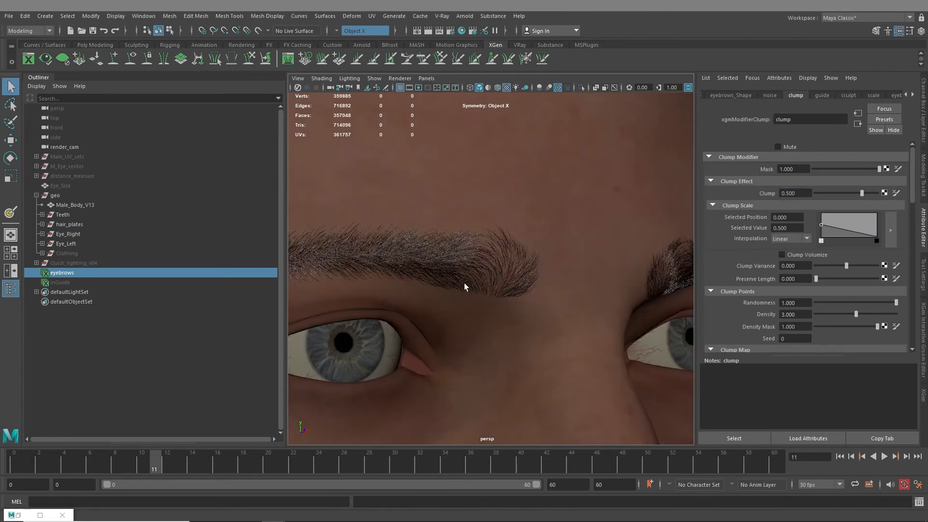
alt+middle_drag(464, 284, 559, 271)
alt+right_drag(559, 271, 462, 255)
alt+drag(462, 255, 479, 270)
alt+right_drag(478, 269, 530, 297)
alt+middle_drag(530, 298, 394, 229)
alt+right_drag(394, 229, 573, 307)
alt+middle_drag(522, 295, 606, 232)
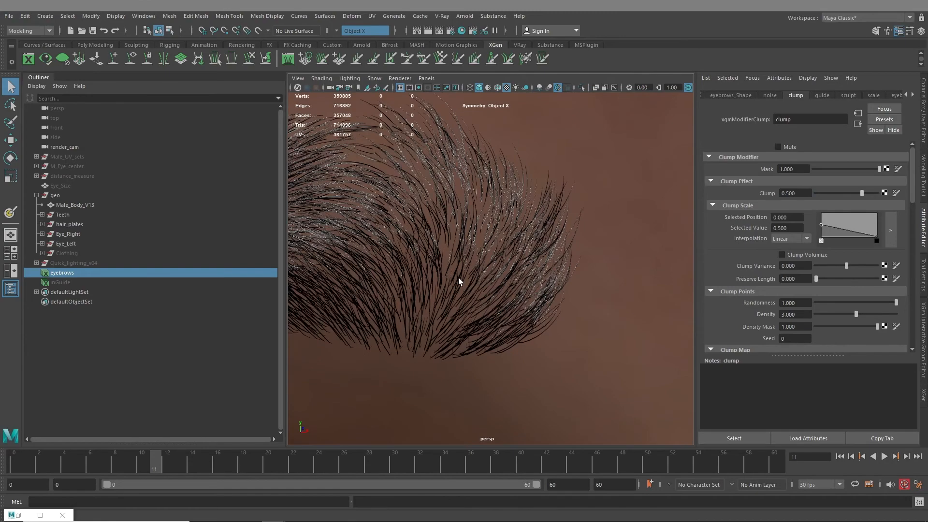
alt+right_drag(459, 281, 518, 271)
alt+middle_drag(517, 271, 509, 327)
scroll(536, 259, up, 5)
alt+drag(509, 288, 490, 306)
alt+middle_drag(465, 337, 487, 223)
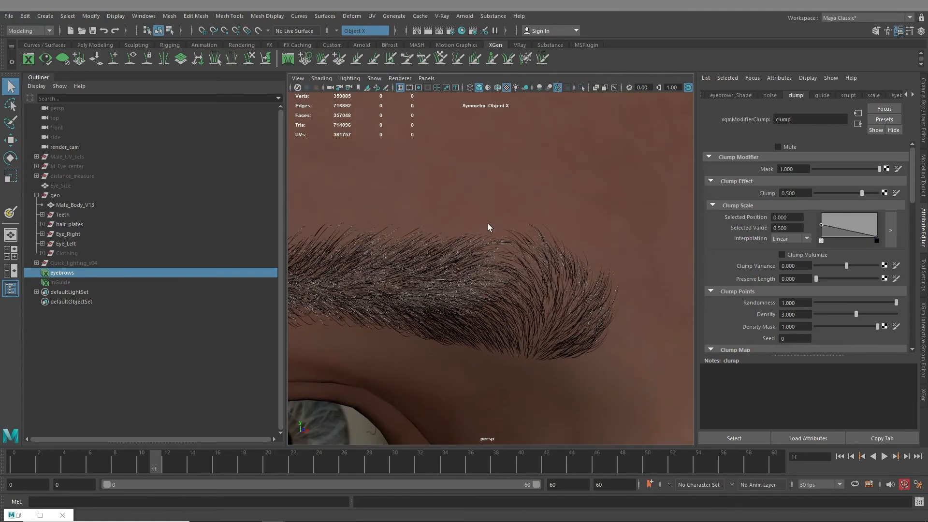
Step: Set the eyebrows groom's Density Multiplier to 1.4 on its eyebrows_base node
click(864, 97)
click(864, 97)
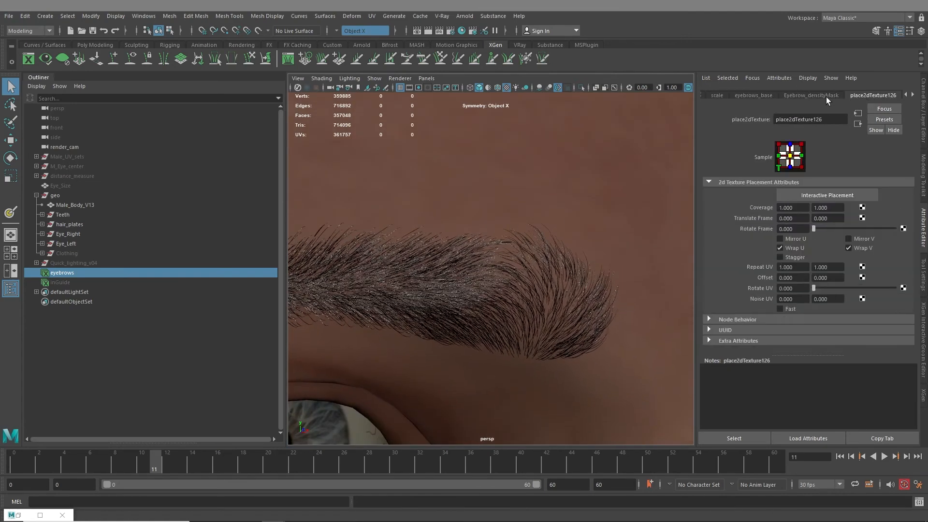
click(766, 95)
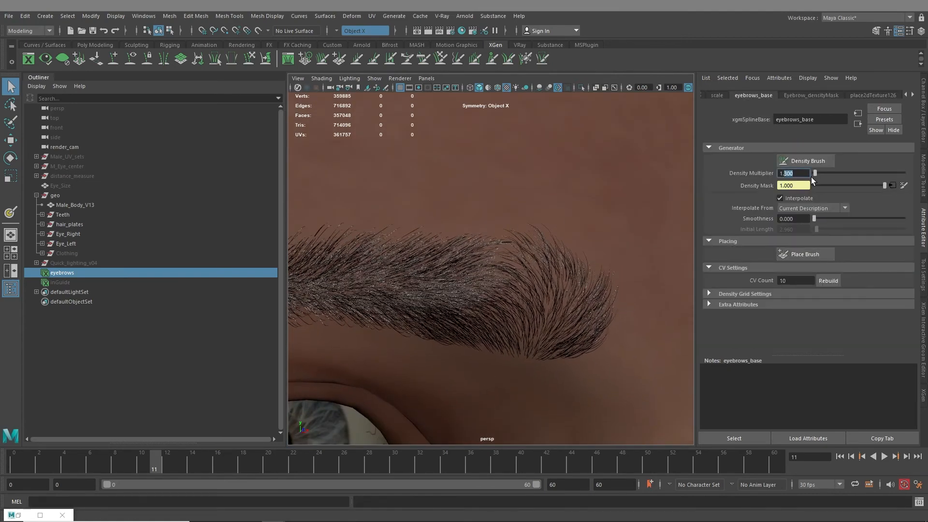
text(1.4)
key(Return)
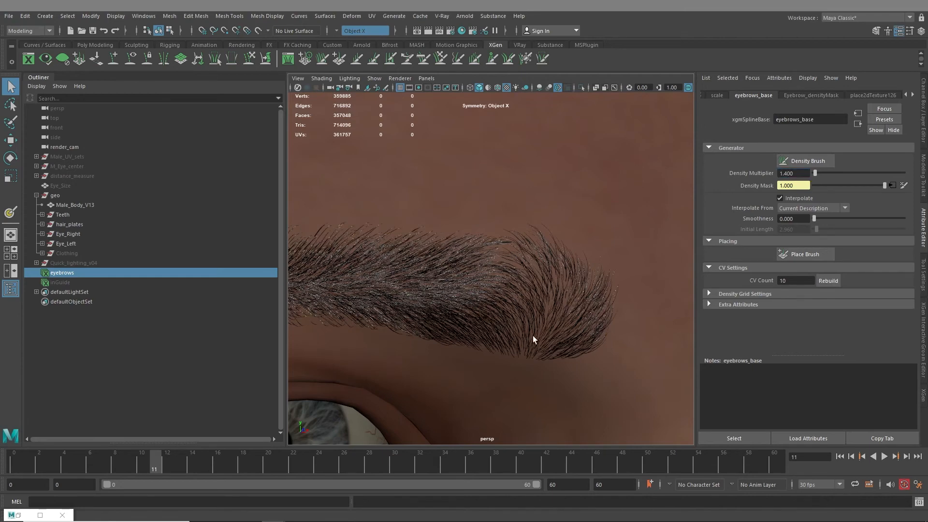
Step: Examine the hair density along the eyebrow, from its inner end to its outer tail
alt+right_drag(561, 316, 309, 285)
alt+drag(435, 316, 499, 315)
alt+right_drag(499, 314, 558, 342)
alt+drag(558, 342, 485, 313)
alt+middle_drag(546, 299, 472, 277)
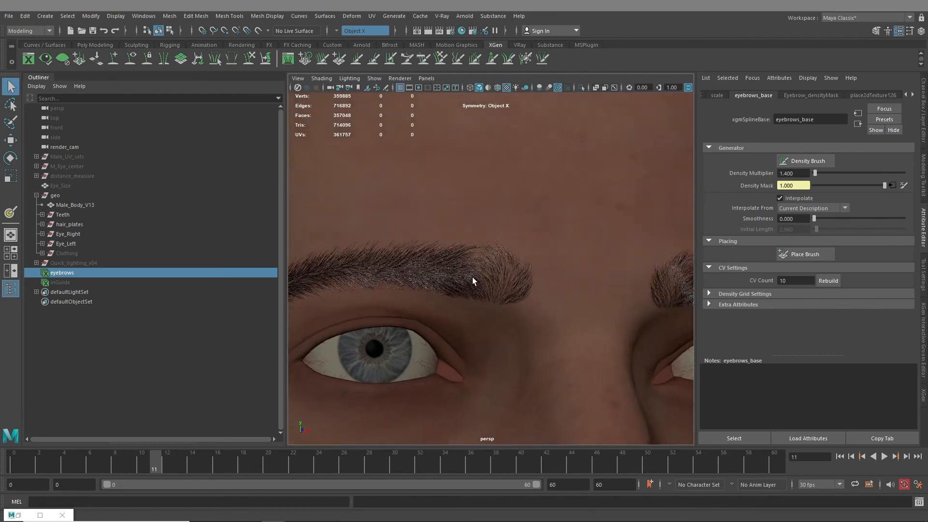
alt+right_drag(472, 277, 509, 271)
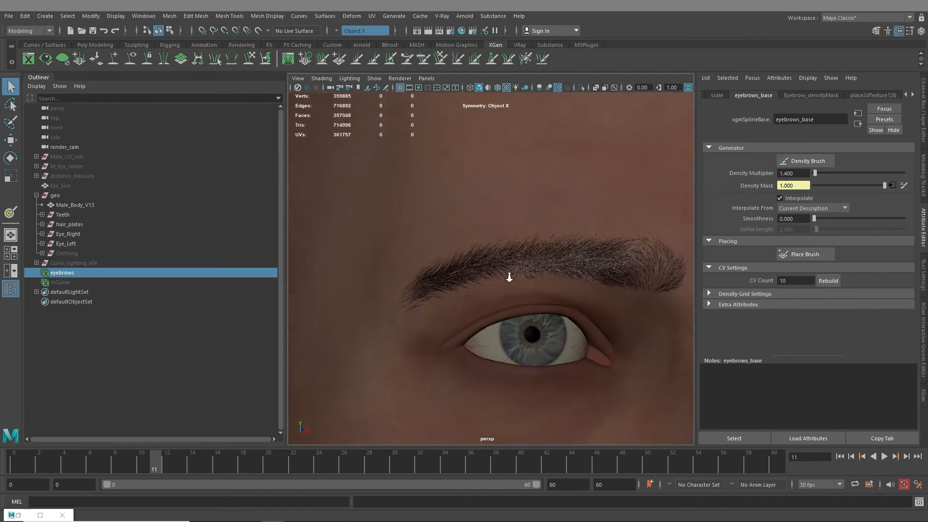
alt+drag(509, 271, 556, 277)
alt+middle_drag(555, 278, 450, 277)
alt+right_drag(451, 277, 619, 334)
alt+middle_drag(619, 333, 519, 329)
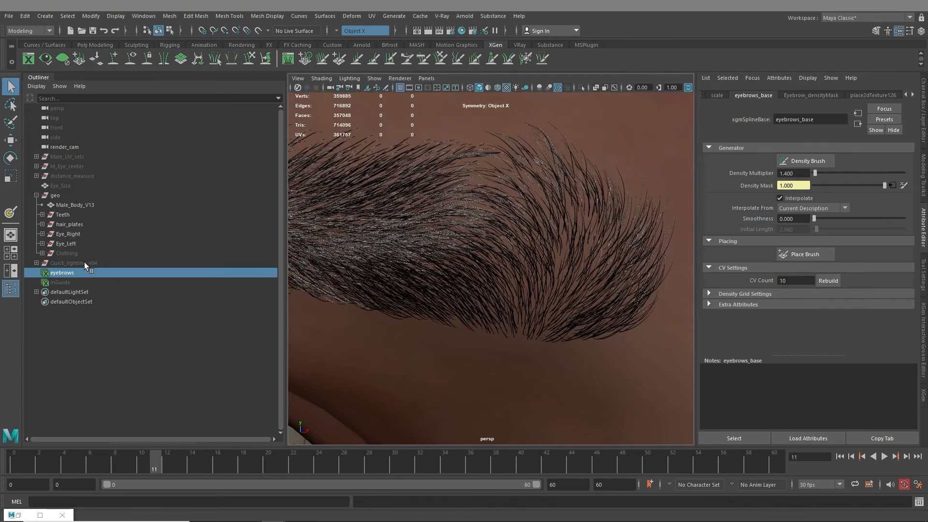
Step: Unhide the eyebrows_plate mesh in the hair_plates group beneath the eyebrow hairs
click(42, 224)
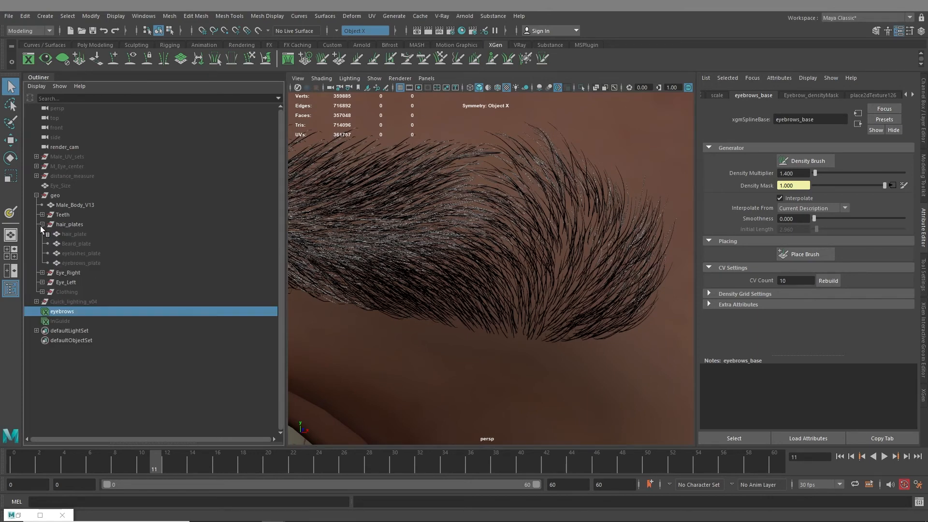
click(81, 263)
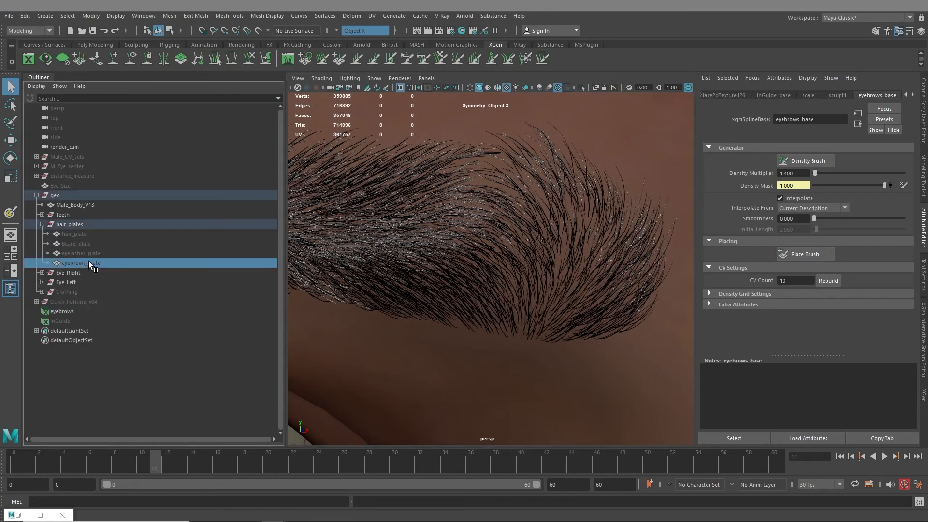
key(f)
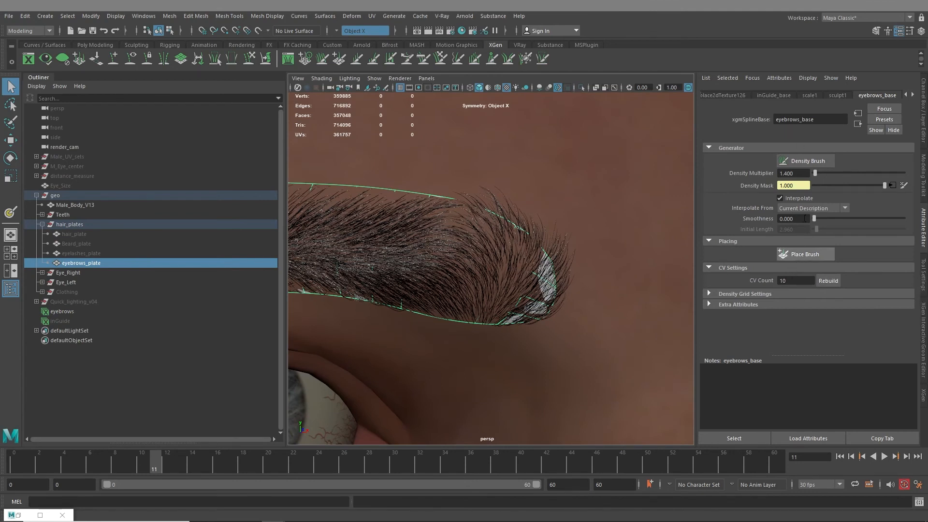
Step: Activate the Place Brush for the eyebrows groom and show its tool settings, with the inner end of the eyebrow in close view
click(804, 254)
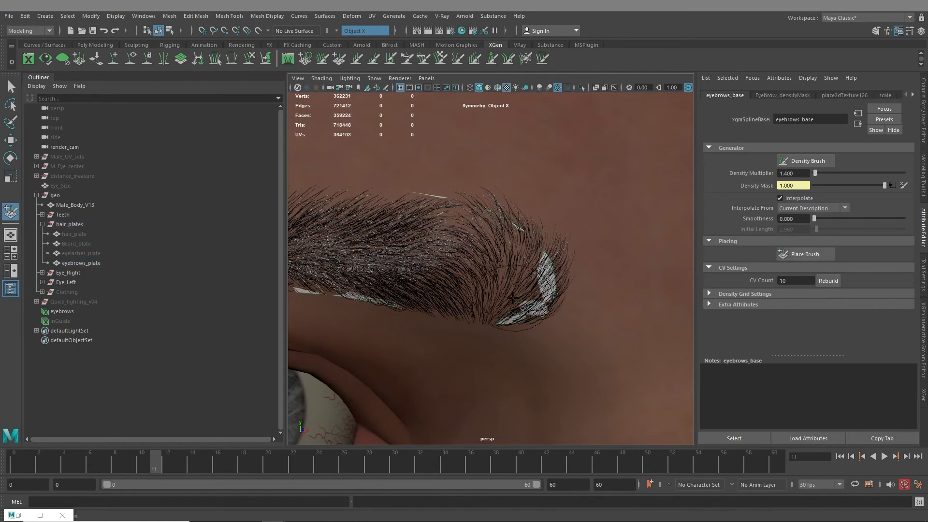
scroll(506, 306, up, 5)
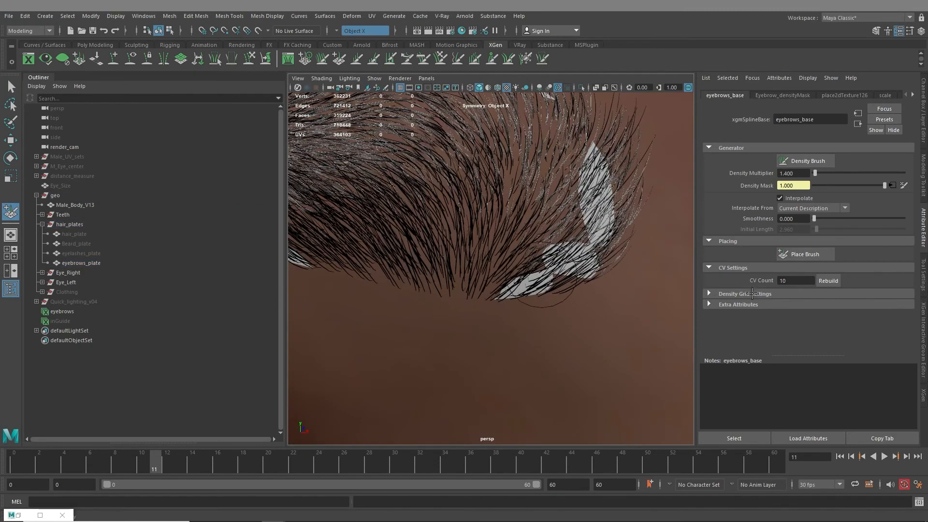
alt+drag(923, 276, 917, 298)
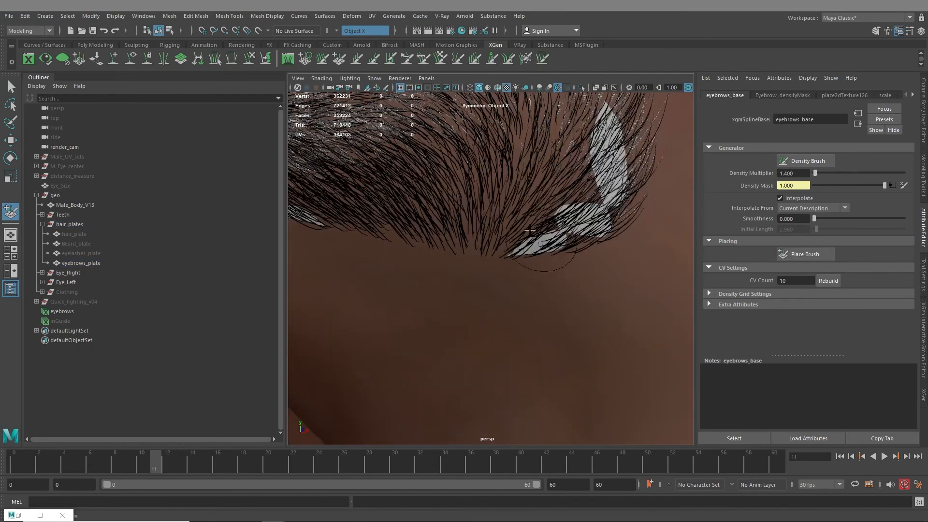
alt+middle_drag(524, 244, 514, 292)
click(923, 272)
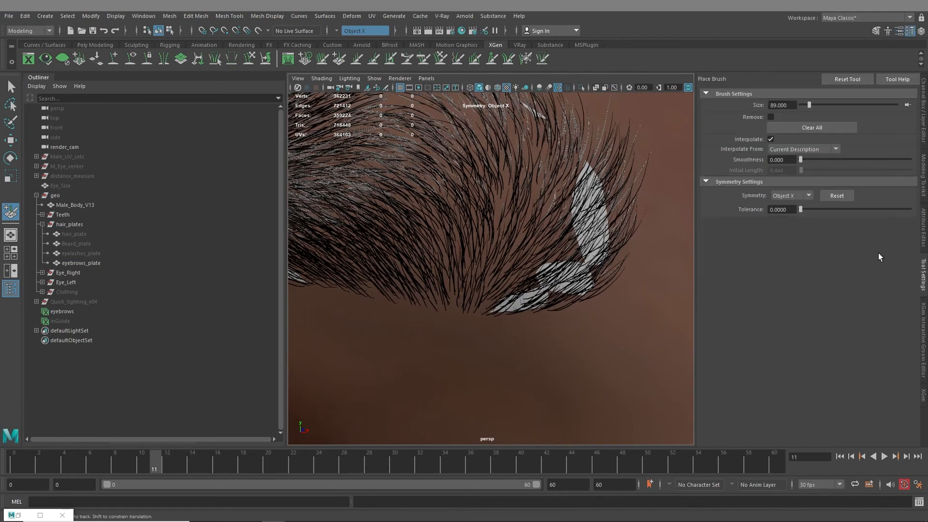
alt+drag(467, 248, 534, 276)
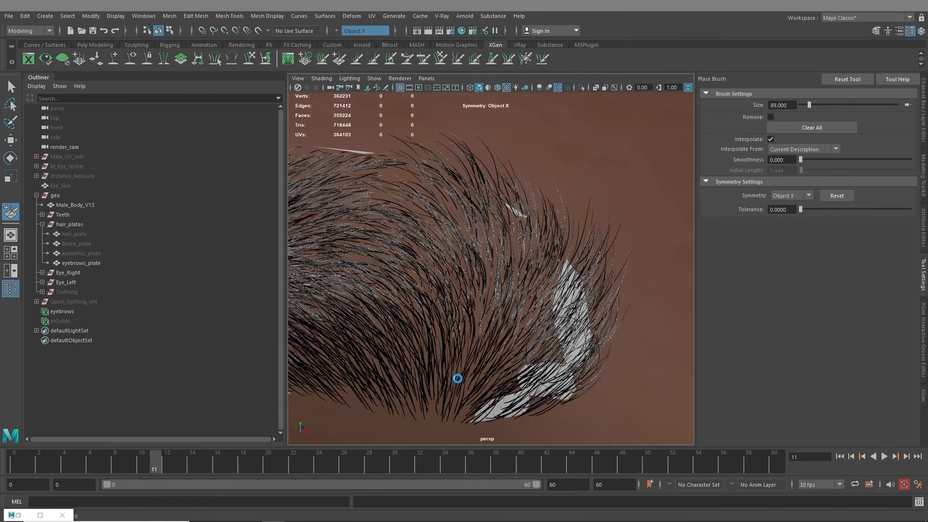
Step: Examine the inner ends of both eyebrows against the visible plate
scroll(455, 377, down, 3)
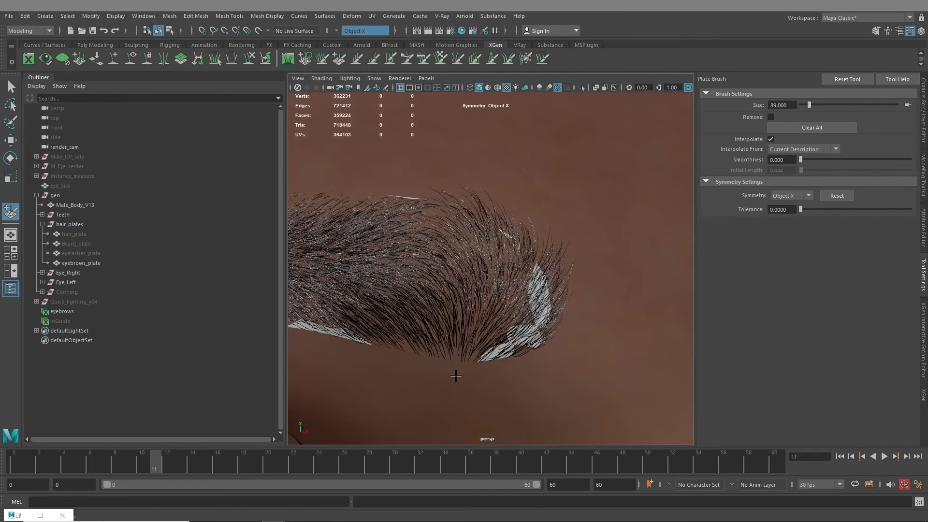
alt+right_drag(529, 331, 483, 302)
alt+drag(490, 300, 493, 314)
alt+right_drag(493, 314, 544, 328)
alt+middle_drag(486, 269, 420, 278)
alt+right_drag(490, 281, 461, 276)
mouse_move(461, 275)
alt+mouse_down()
mouse_move(425, 275)
mouse_move(476, 273)
alt+mouse_up()
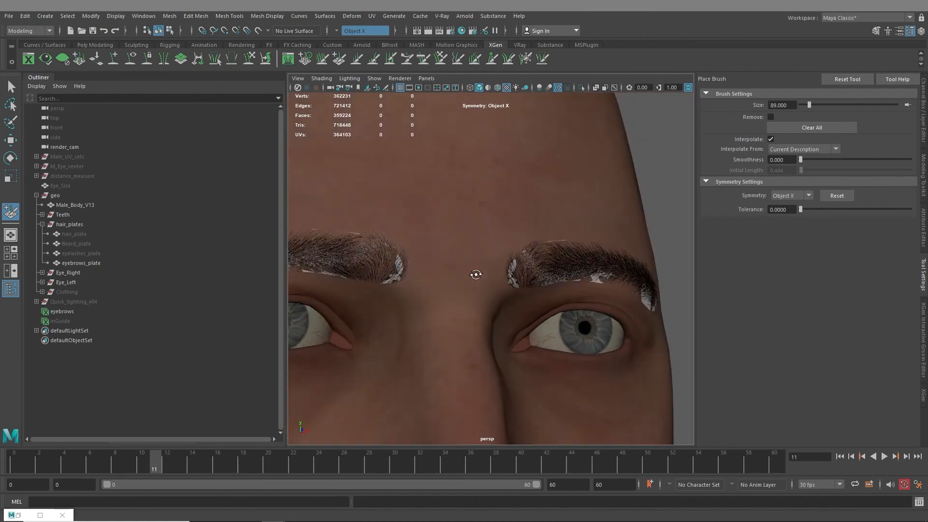
Step: Place extra hairs with the Place Brush in the sparse upper area near the eyebrow's inner end
alt+right_drag(476, 274, 507, 274)
alt+middle_drag(507, 274, 540, 275)
mouse_move(540, 275)
alt+right_down()
mouse_move(493, 338)
mouse_move(478, 242)
alt+right_up()
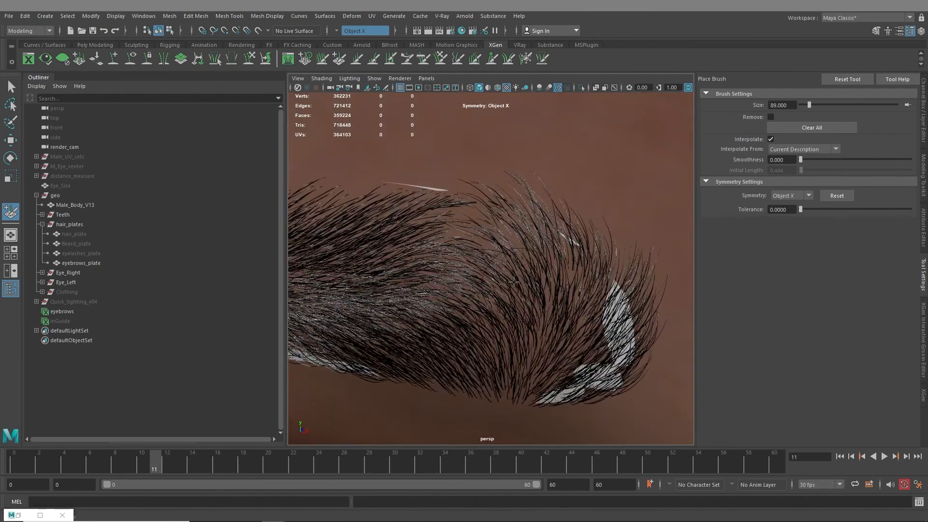
click(471, 226)
click(470, 242)
click(487, 245)
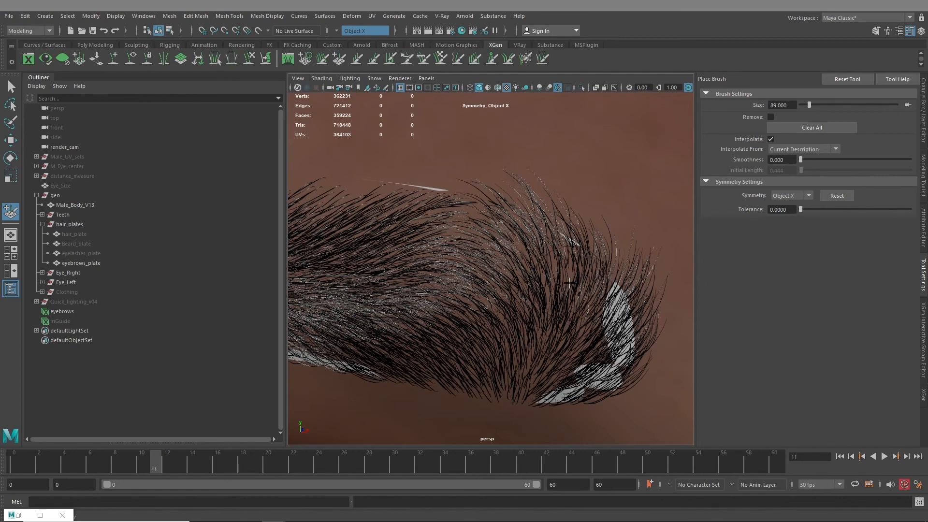
Step: Examine both eyebrows across the face and inspect the bare plate areas at the outer tail
scroll(528, 338, down, 10)
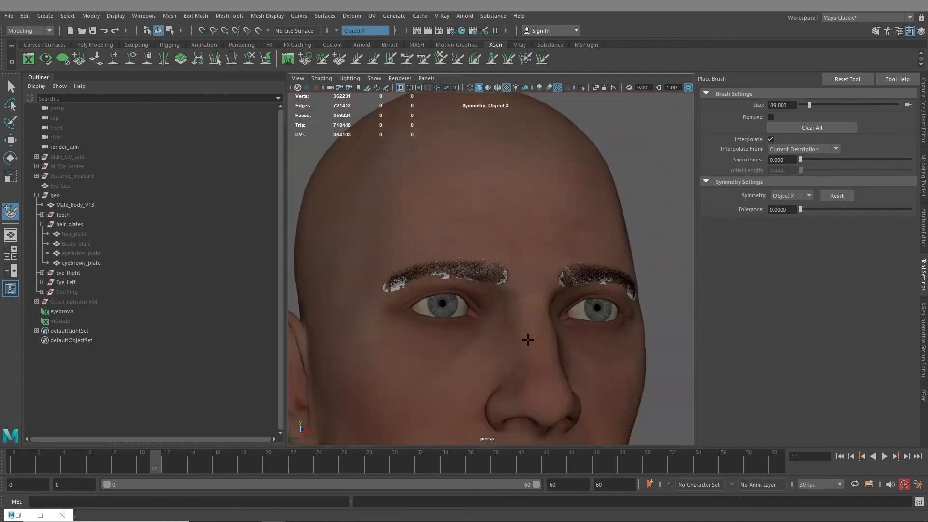
alt+drag(518, 318, 520, 342)
alt+drag(442, 309, 489, 314)
alt+middle_drag(489, 314, 534, 315)
scroll(582, 354, up, 7)
alt+right_drag(582, 353, 435, 312)
alt+middle_drag(396, 310, 462, 306)
alt+drag(462, 306, 513, 329)
alt+right_drag(513, 328, 555, 346)
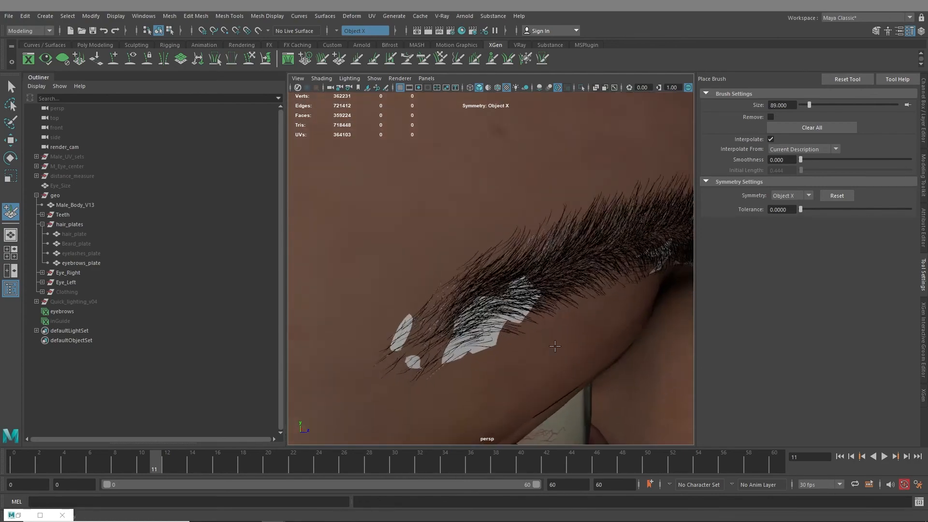
alt+drag(554, 346, 468, 308)
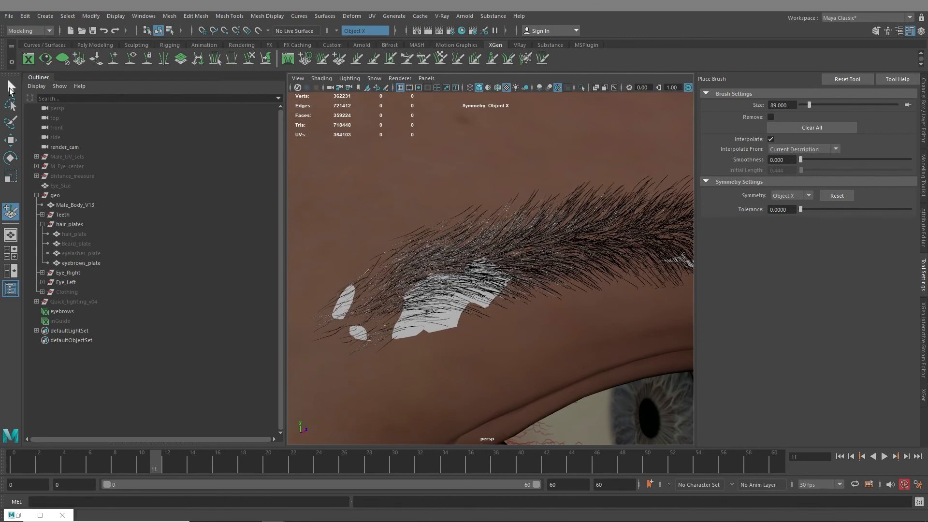
Step: With the 3D Paint Tool, sample a grey from the density mask, shrink the brush to radius 0.1458 and paint the outer tail's lower edge
click(63, 313)
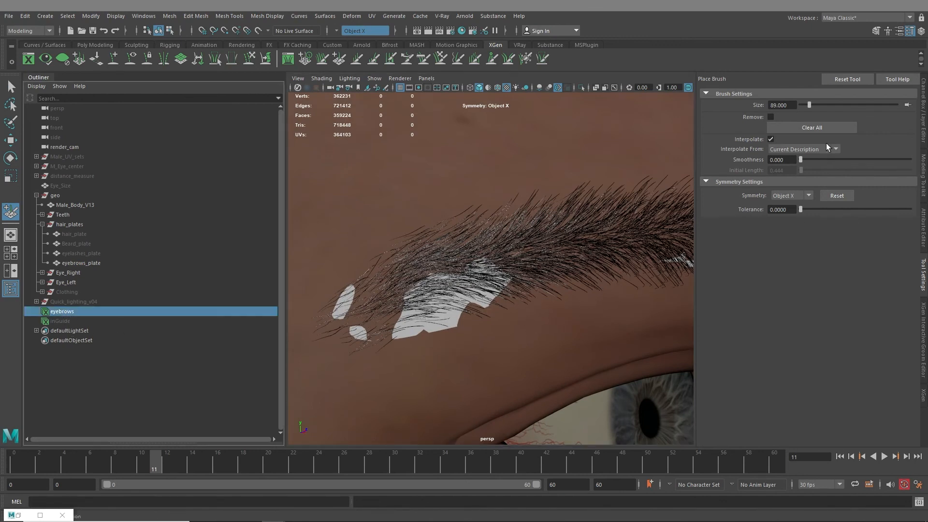
click(924, 234)
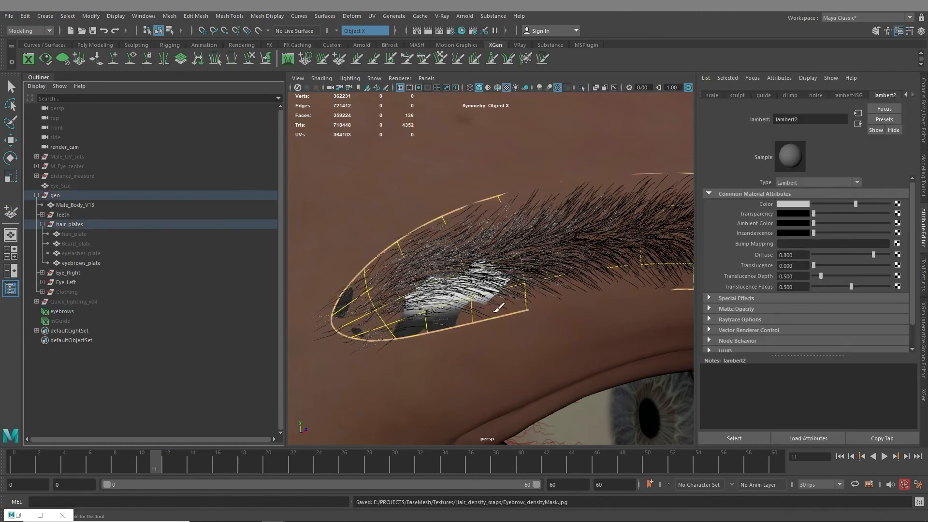
click(923, 275)
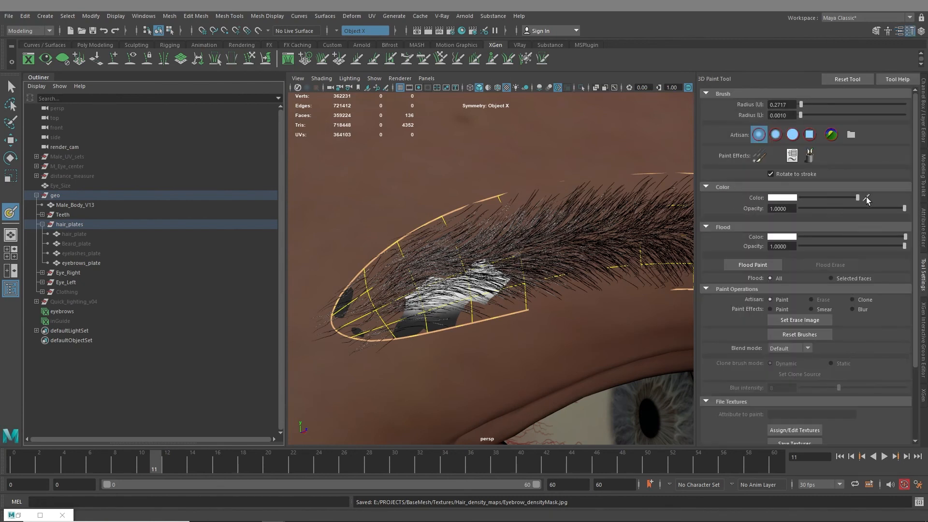
click(413, 325)
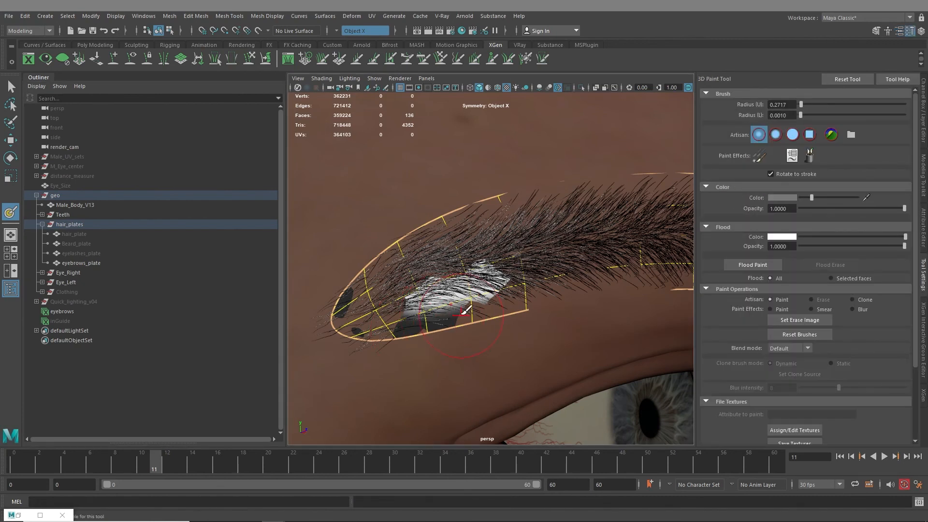
key(b)
mouse_move(471, 310)
mouse_down()
mouse_move(454, 314)
mouse_move(545, 295)
mouse_up()
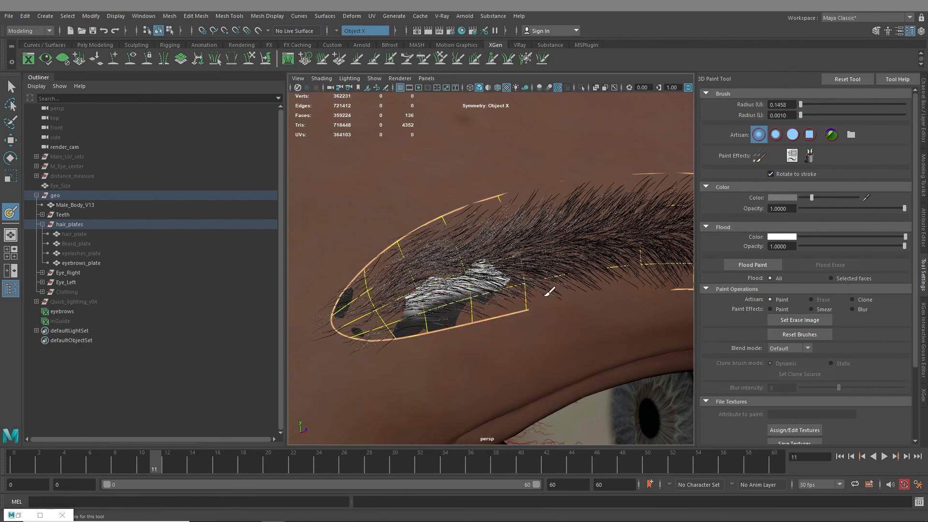
drag(414, 309, 521, 300)
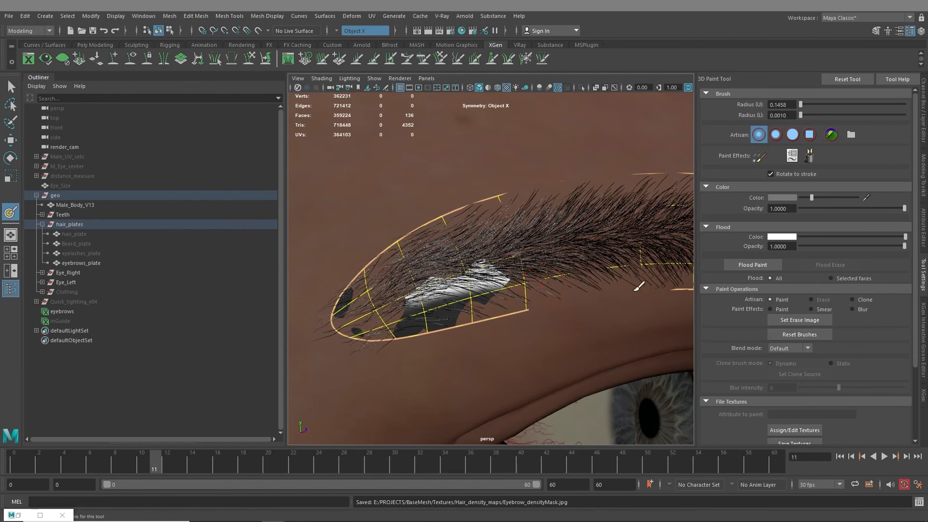
Step: Darken the density mask along the lower edge of the eyebrow's outer tail with a near-black paint colour
alt+drag(441, 316, 425, 327)
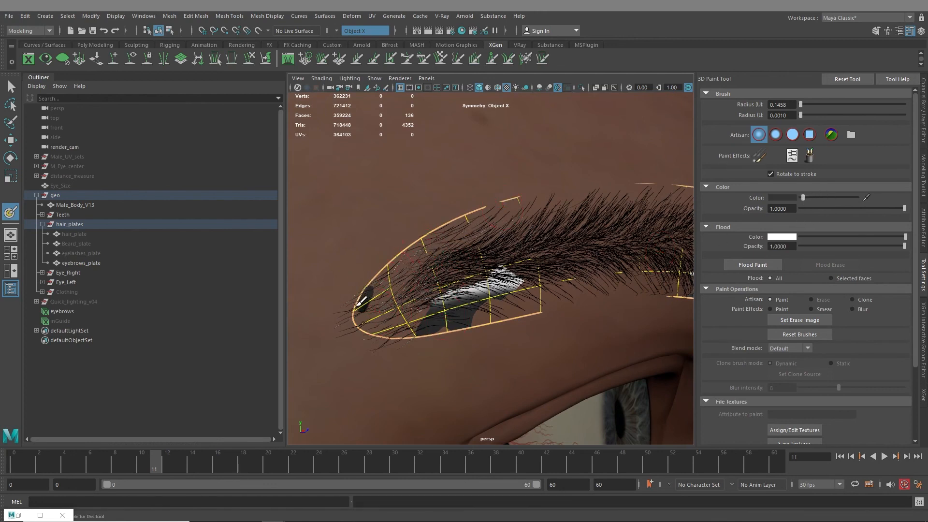
click(372, 337)
drag(437, 326, 496, 325)
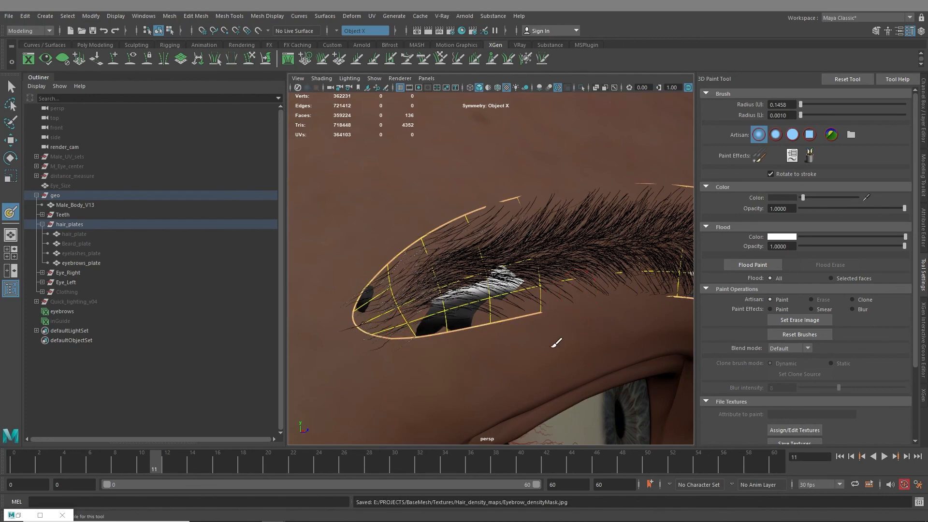
Step: Examine the eyebrow's lower edge against the density mask, from the middle to both ends
alt+drag(555, 335, 491, 259)
alt+right_drag(491, 259, 586, 325)
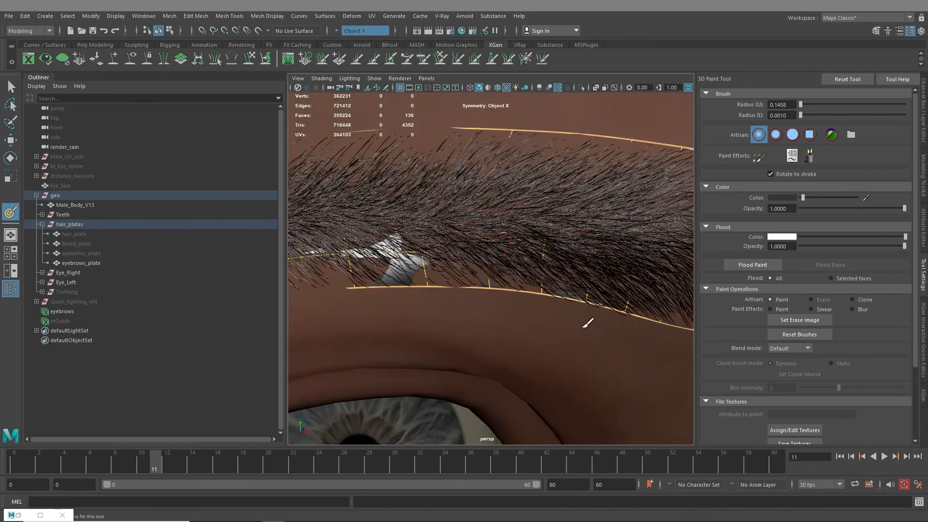
alt+drag(481, 259, 499, 266)
alt+middle_drag(474, 262, 650, 322)
alt+right_drag(650, 323, 462, 297)
alt+drag(462, 296, 532, 306)
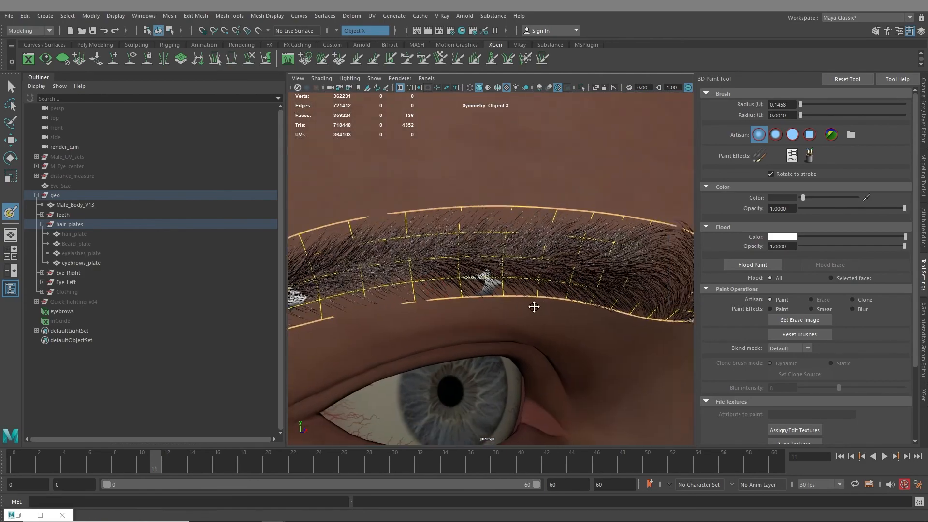
alt+middle_drag(532, 307, 402, 282)
mouse_move(554, 284)
alt+mouse_down()
mouse_move(491, 273)
mouse_move(503, 271)
alt+mouse_up()
mouse_move(563, 273)
alt+middle_down()
mouse_move(530, 240)
mouse_move(559, 251)
alt+middle_up()
alt+drag(554, 256, 451, 257)
alt+middle_drag(452, 256, 605, 293)
alt+right_drag(606, 290, 535, 273)
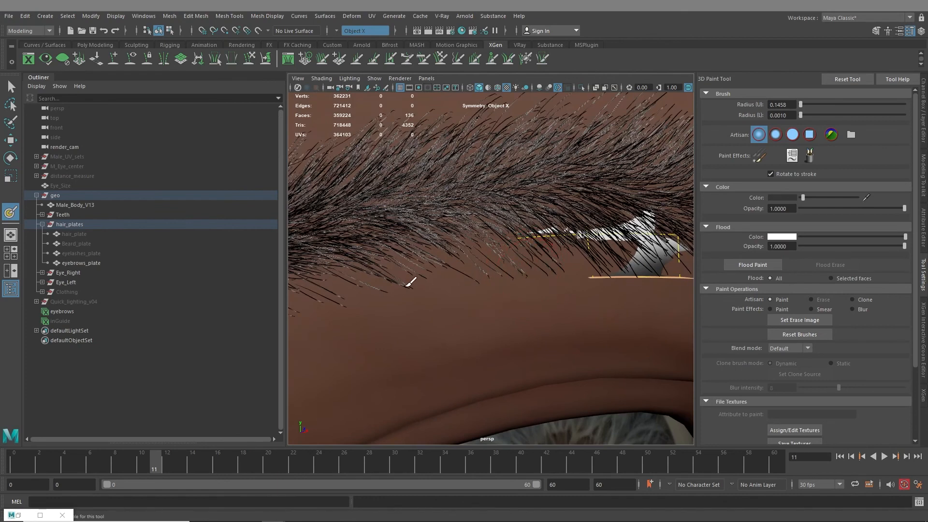
Step: Undo the last density mask paint stroke and check the whole eyebrow with its outer tail
key(ctrl+z)
alt+right_drag(493, 273, 480, 279)
alt+middle_drag(480, 279, 505, 265)
alt+drag(506, 266, 514, 271)
alt+middle_drag(517, 268, 514, 331)
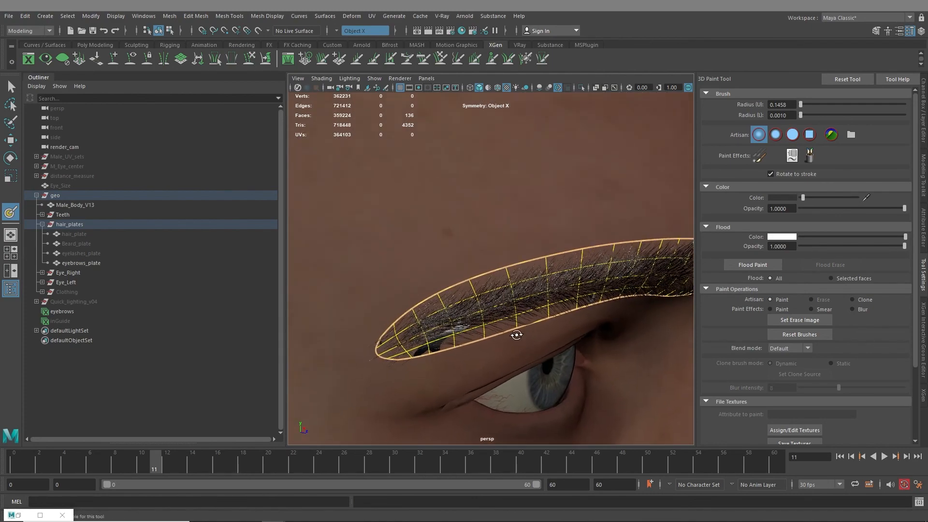
alt+right_drag(514, 332, 613, 325)
Step: Leave the 3D Paint Tool and select the eyebrows_plate mesh as an object
key(q)
alt+drag(480, 334, 588, 267)
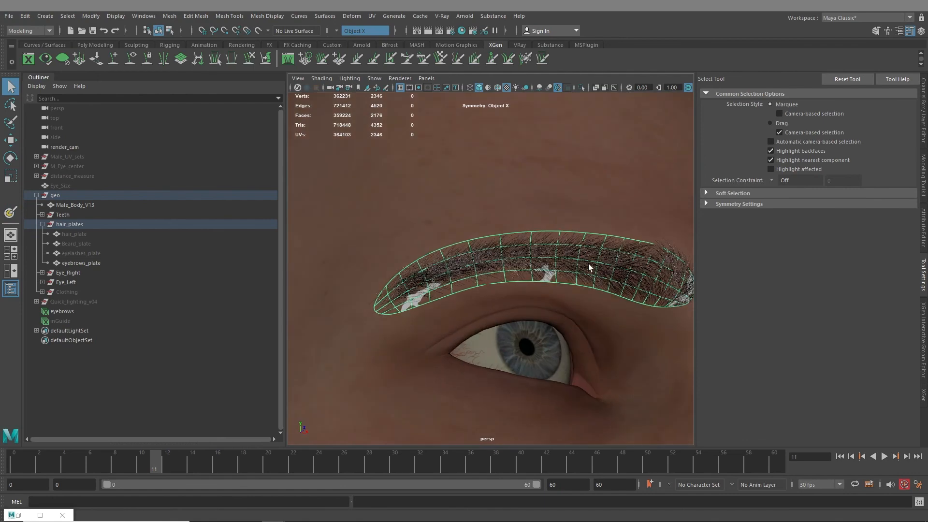
click(441, 296)
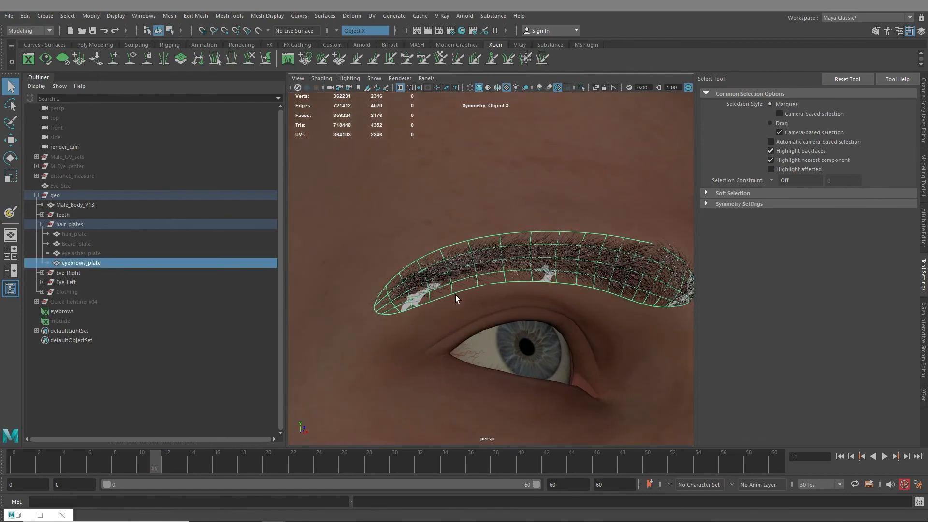
Step: Hide the eyebrows_plate mesh so that only the groomed hairs remain on the brow
key(ctrl+h)
alt+right_drag(617, 335, 521, 321)
alt+middle_drag(521, 320, 476, 353)
alt+right_drag(476, 353, 611, 439)
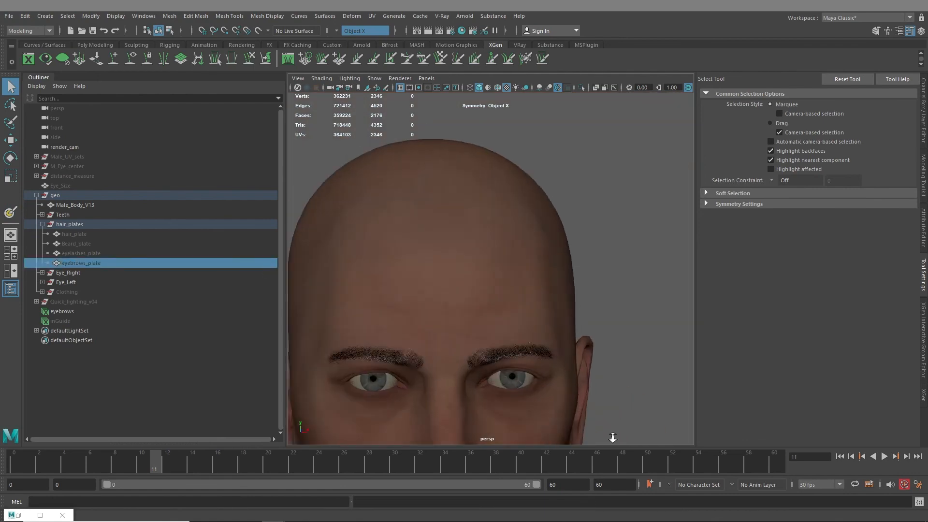
Step: Examine both eyebrows without the plate from the front, close up and in three-quarter view
alt+drag(611, 439, 502, 396)
alt+middle_drag(501, 396, 474, 295)
alt+right_drag(474, 295, 517, 343)
alt+drag(435, 328, 528, 311)
alt+middle_drag(528, 311, 556, 367)
alt+right_drag(528, 339, 439, 300)
alt+drag(440, 300, 479, 315)
alt+middle_drag(478, 314, 534, 329)
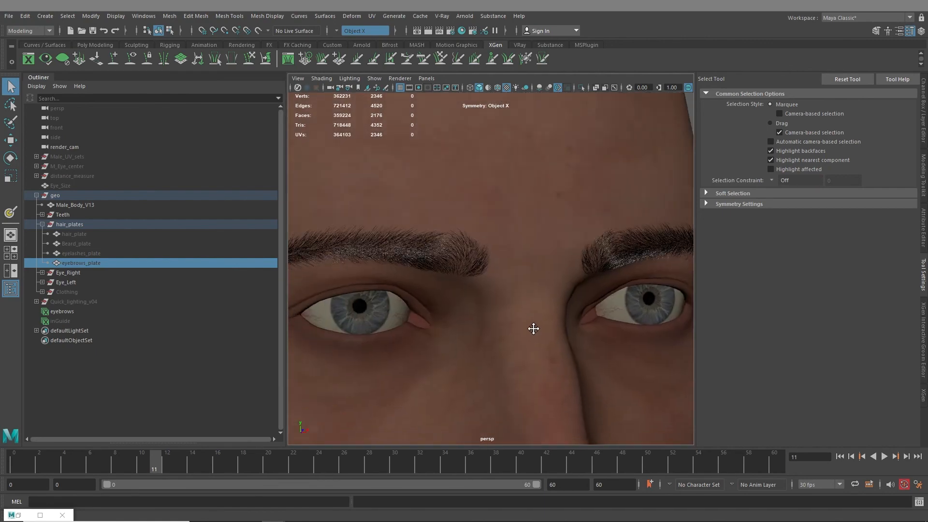
alt+right_drag(533, 328, 459, 304)
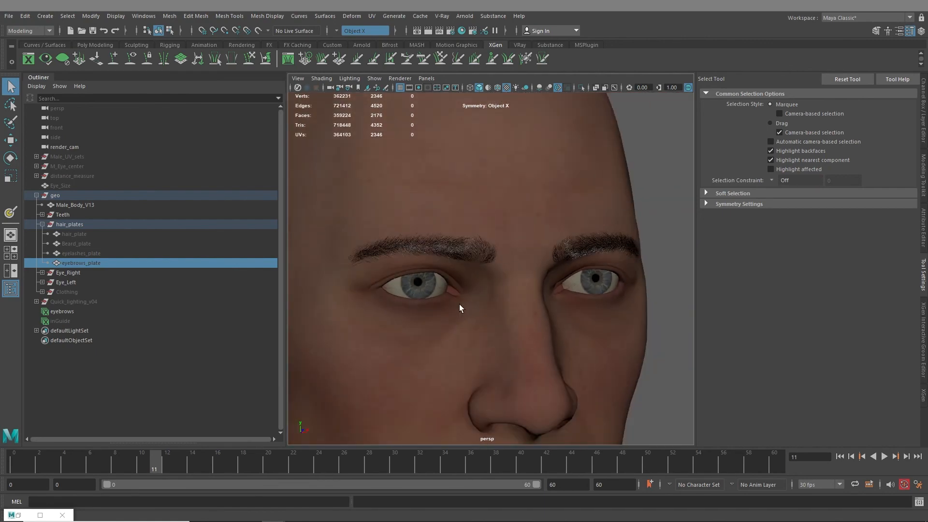
alt+drag(459, 304, 512, 299)
Step: Set the Clump effect of the eyebrows description's clump modifier to 0.75
click(65, 312)
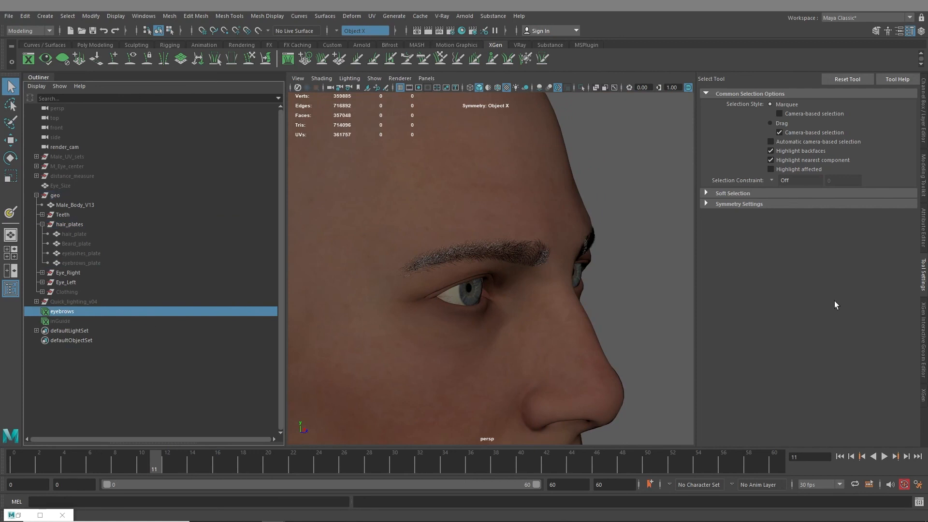
click(922, 316)
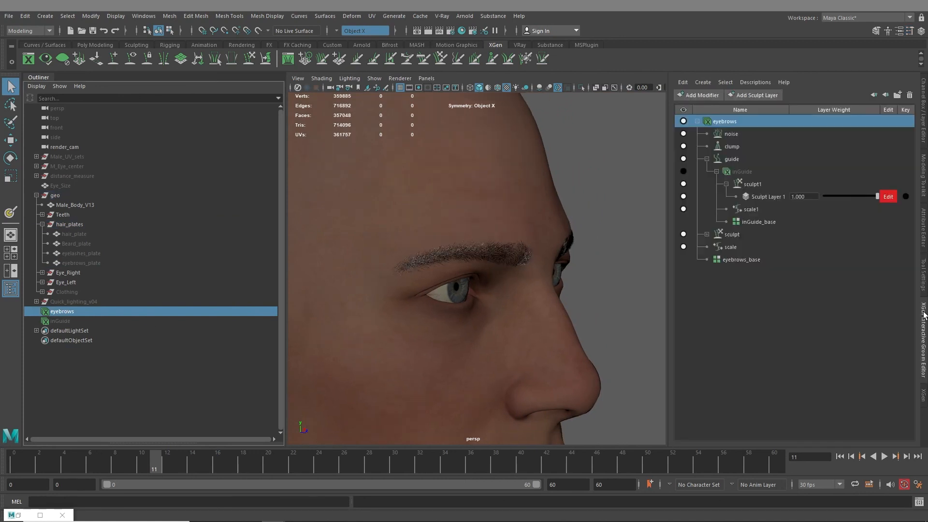
click(733, 147)
click(921, 233)
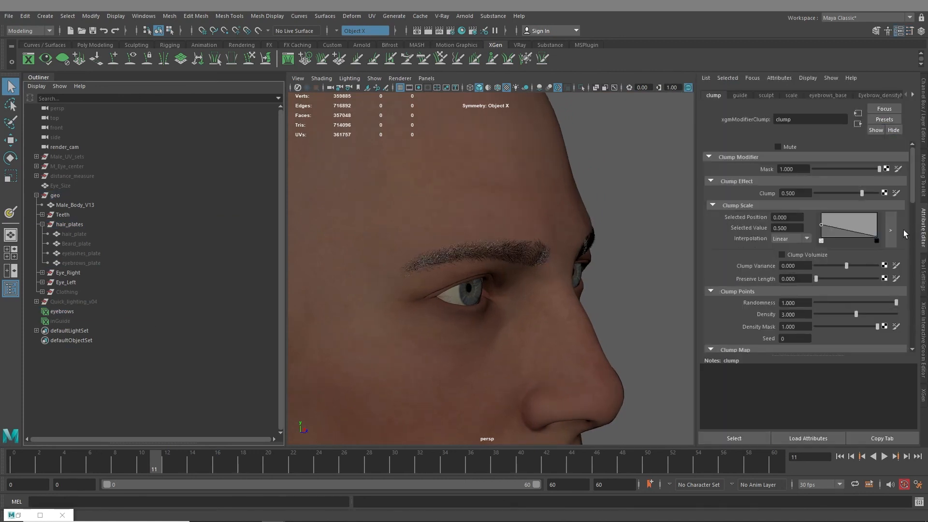
drag(788, 193, 820, 197)
key(Return)
Step: Examine the stronger clumping on the eyebrows close up, from below, from the side and from the front
alt+drag(538, 293, 488, 285)
alt+middle_drag(488, 286, 507, 314)
alt+right_drag(472, 285, 567, 323)
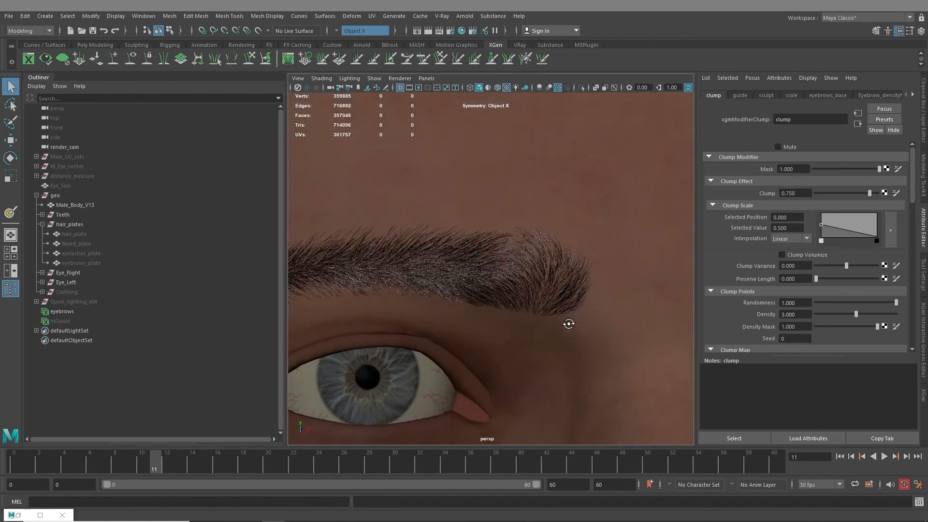
alt+middle_drag(567, 324, 565, 286)
alt+right_drag(565, 285, 467, 306)
alt+drag(468, 306, 456, 275)
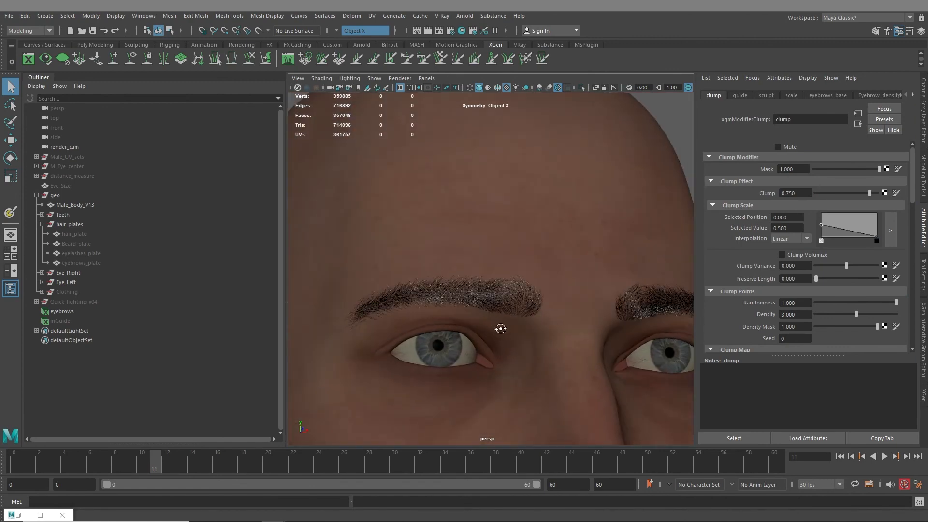
scroll(494, 323, up, 4)
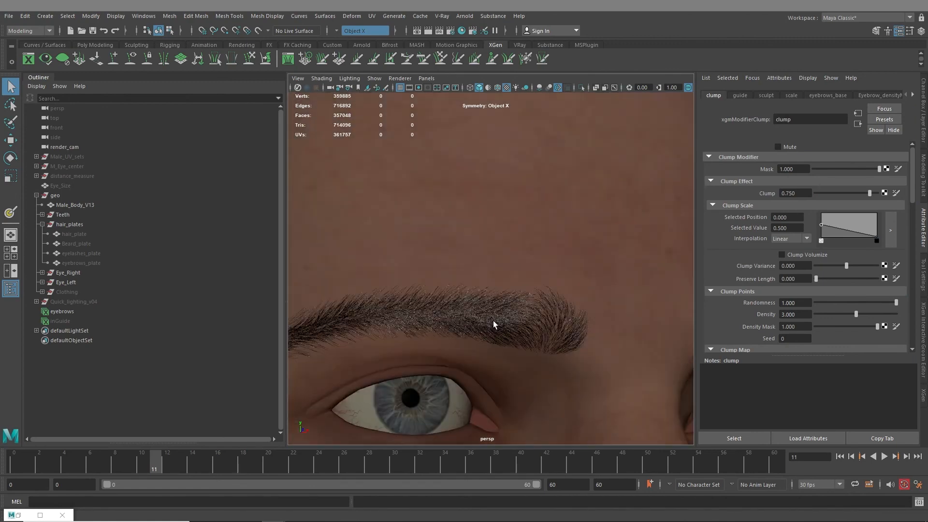
alt+right_drag(535, 361, 412, 330)
alt+drag(412, 330, 551, 304)
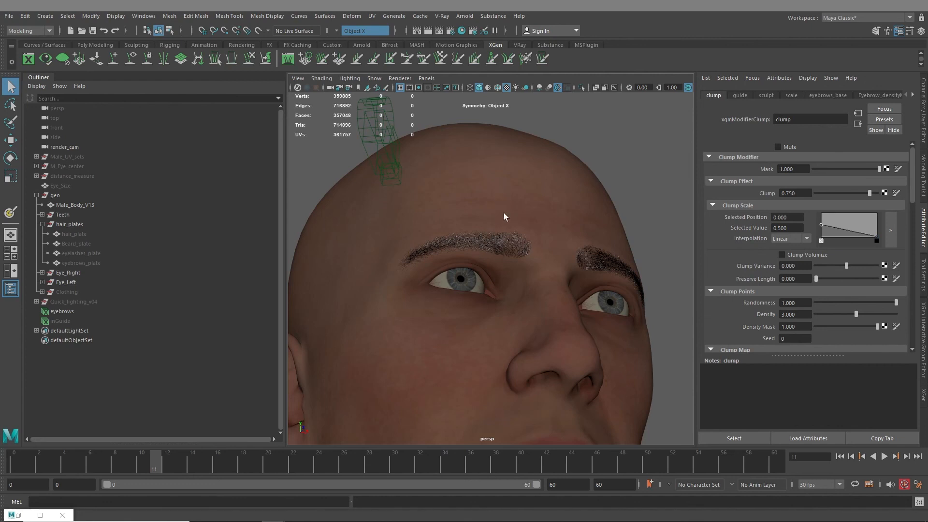
alt+drag(506, 228, 524, 320)
scroll(524, 320, up, 4)
alt+drag(437, 370, 492, 377)
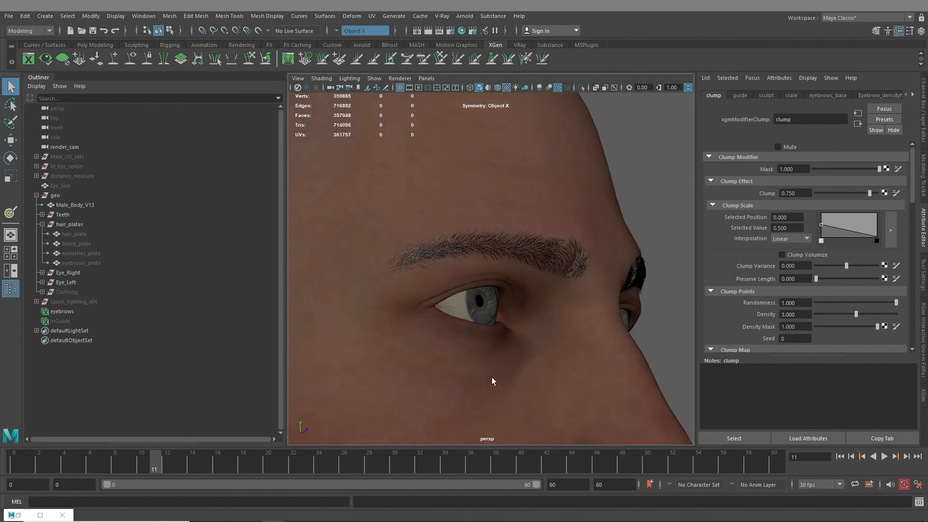
alt+drag(516, 338, 480, 341)
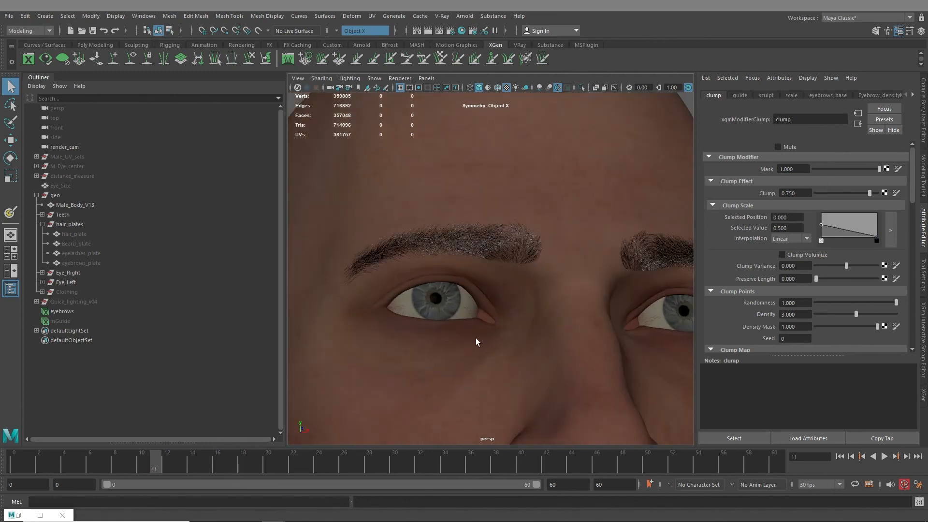